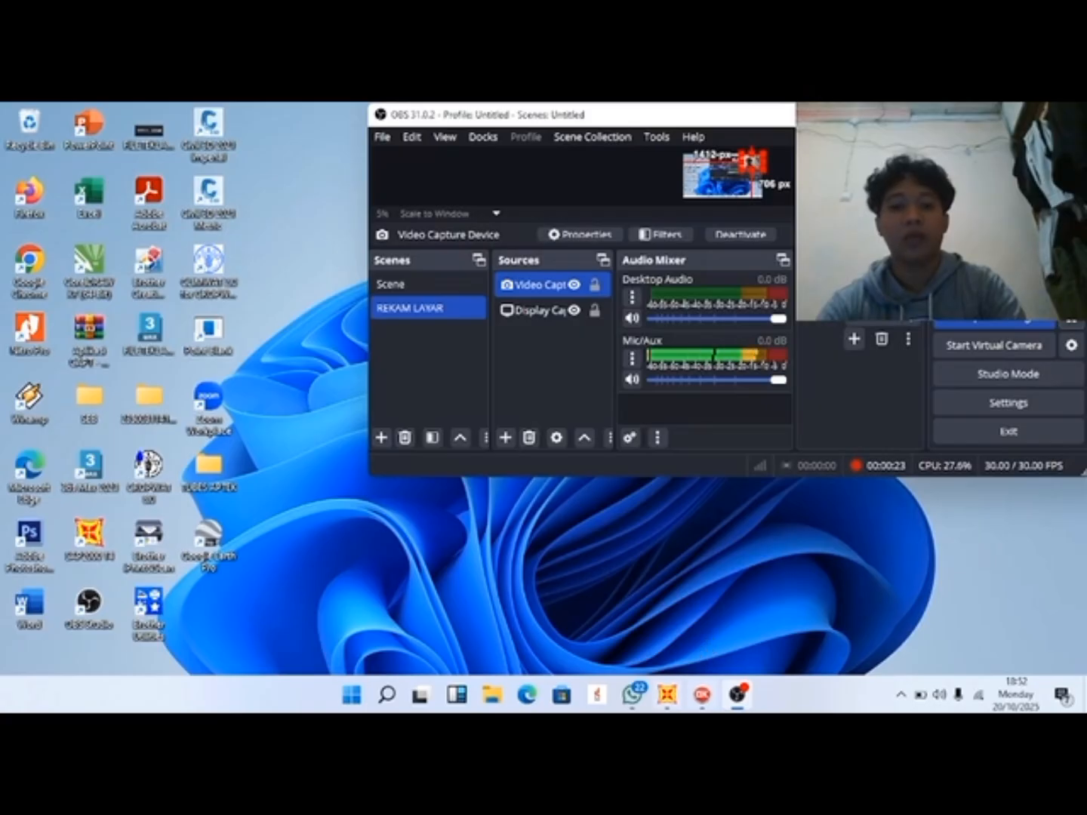
Switch to SAP2000 and bring the aptek2baru building model in front of the recording software.
mouse_move(669, 698)
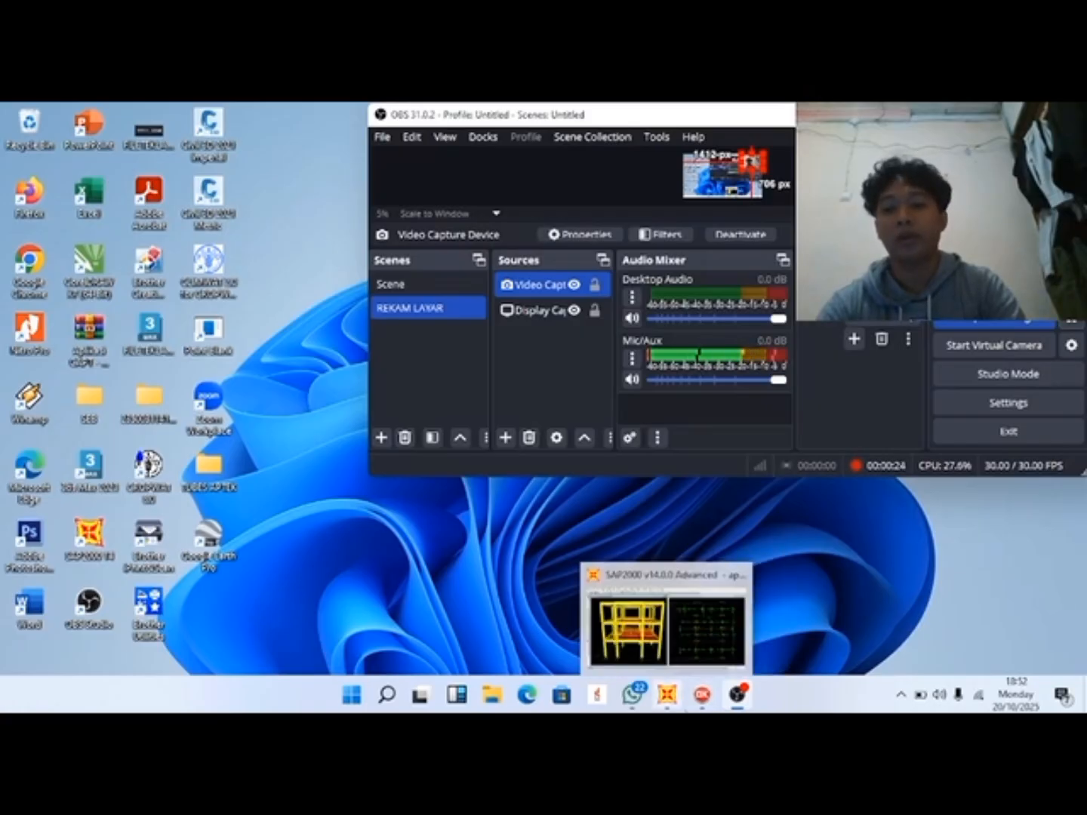
left_click(668, 695)
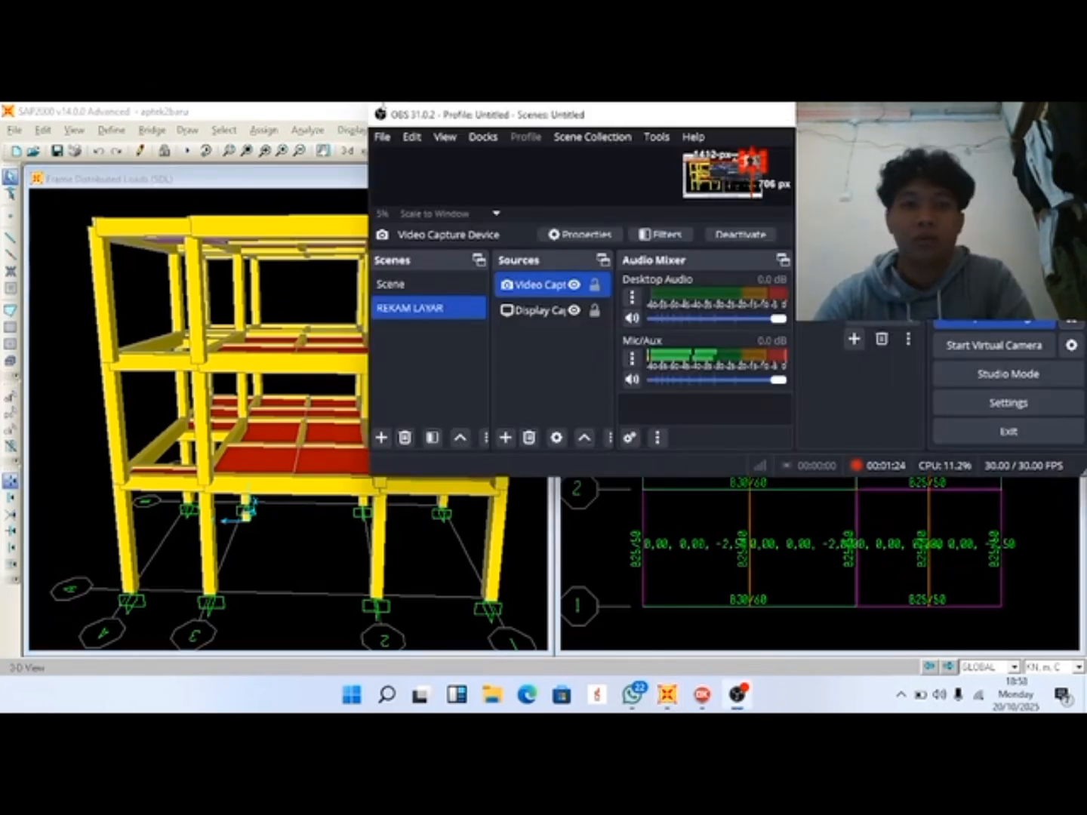
left_click(309, 108)
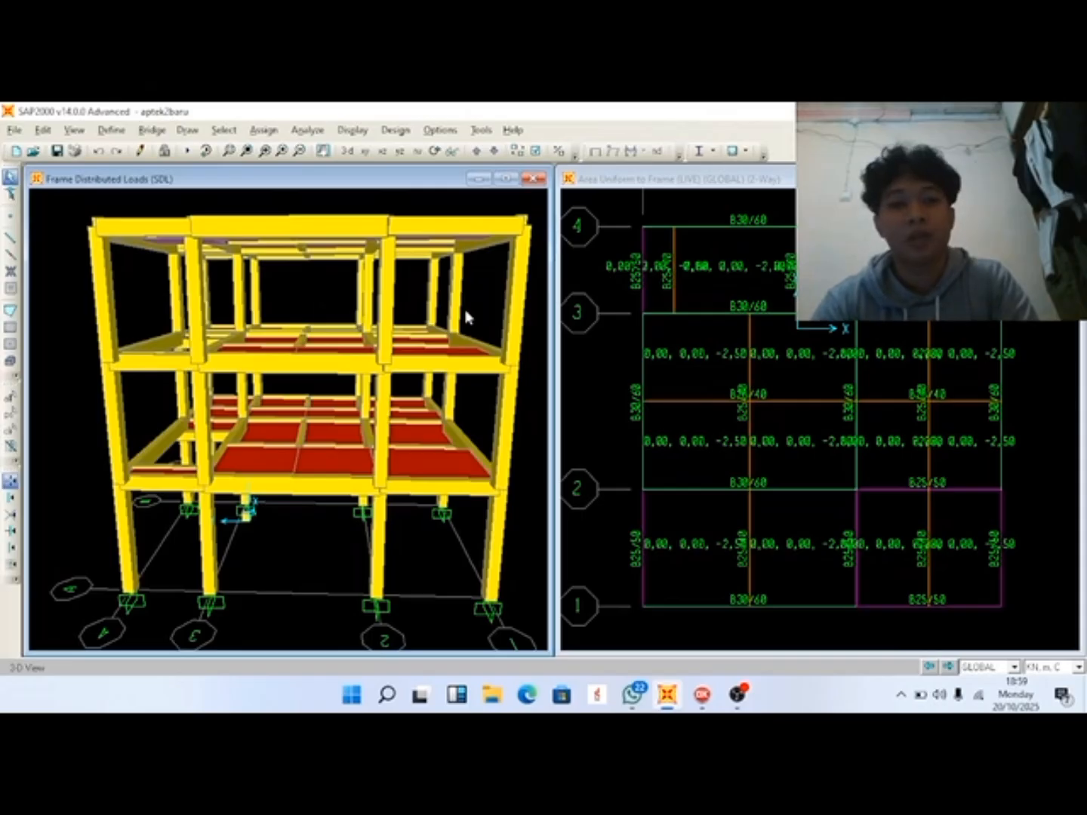
Add a load pattern named DEAD with type DEAD and a self weight multiplier of 1.
left_click(123, 134)
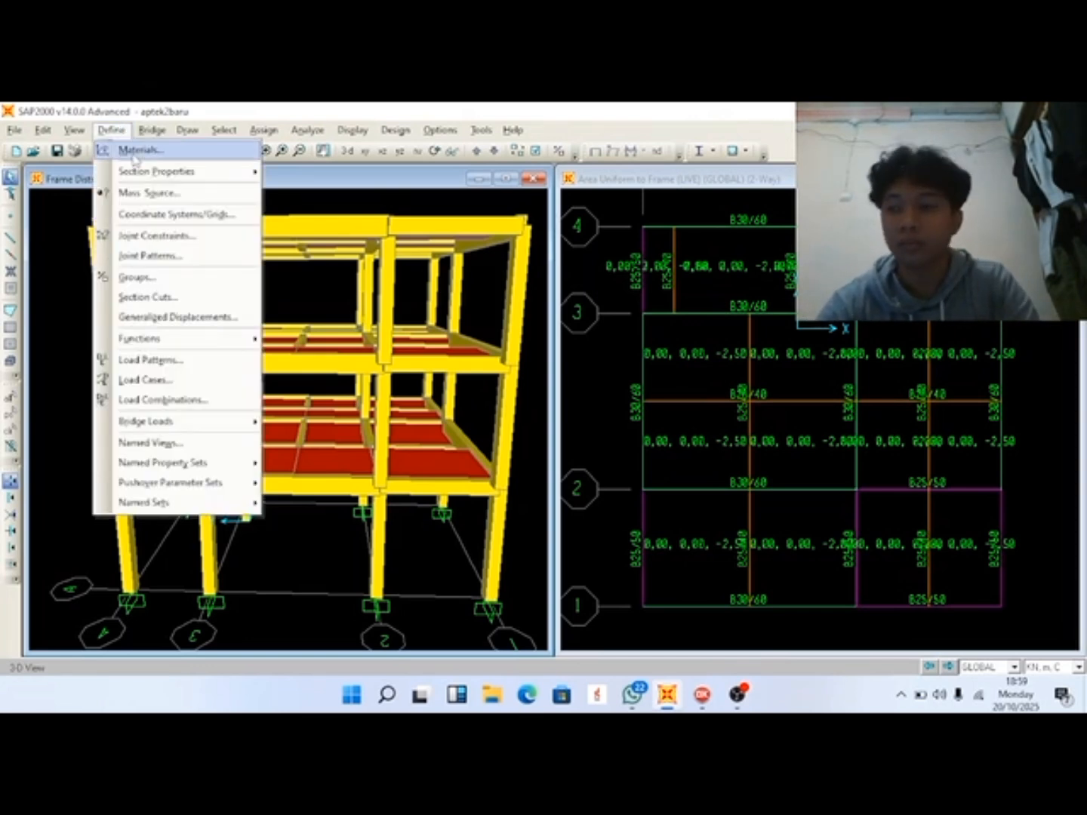
left_click(172, 360)
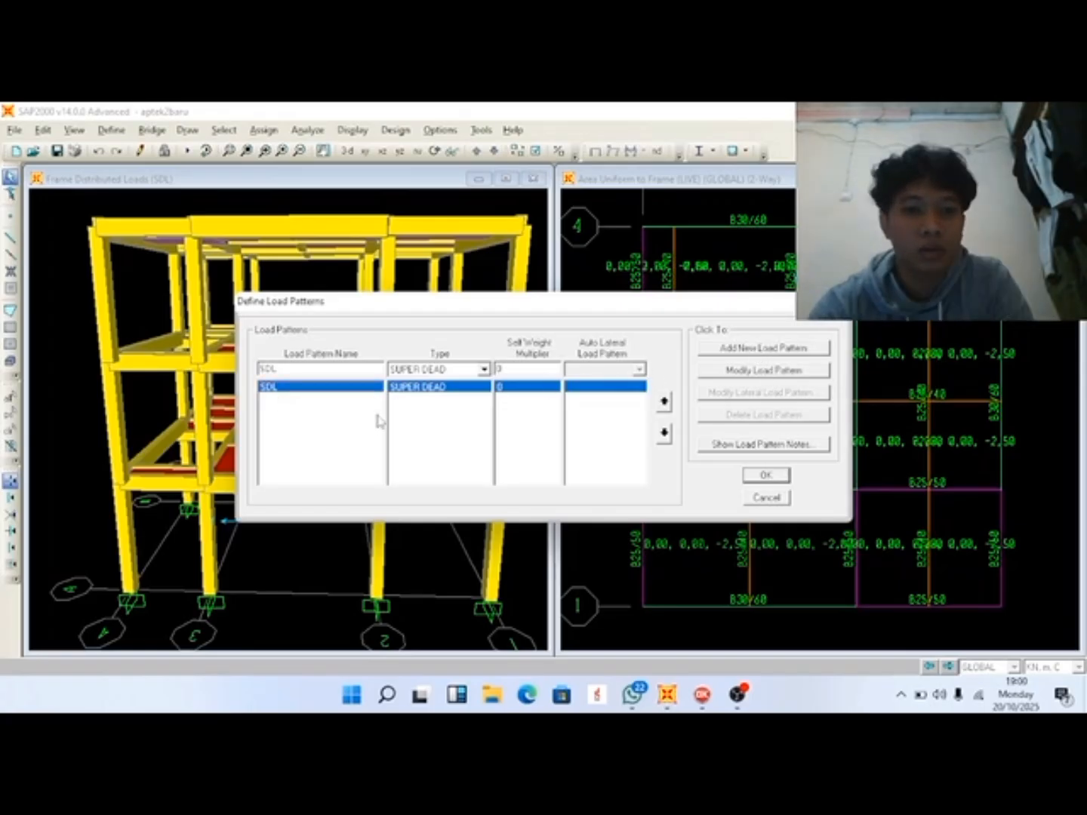
double_click(304, 369)
type("DEAD")
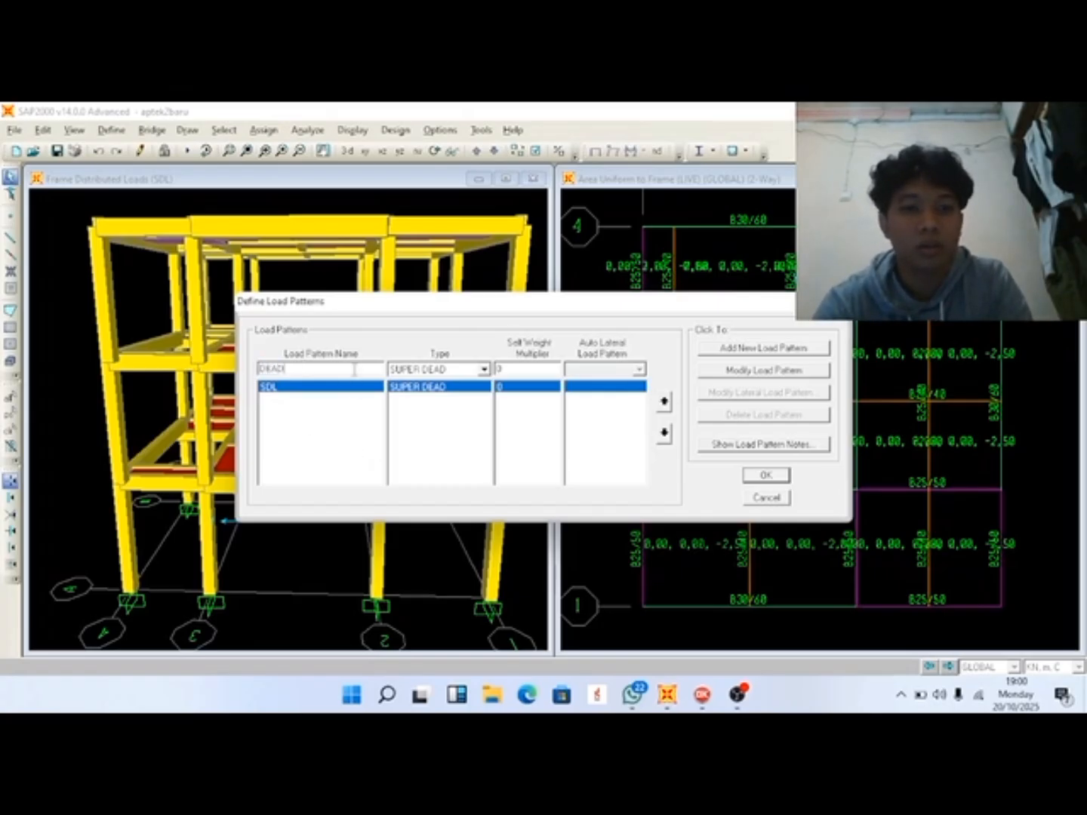
left_click(483, 370)
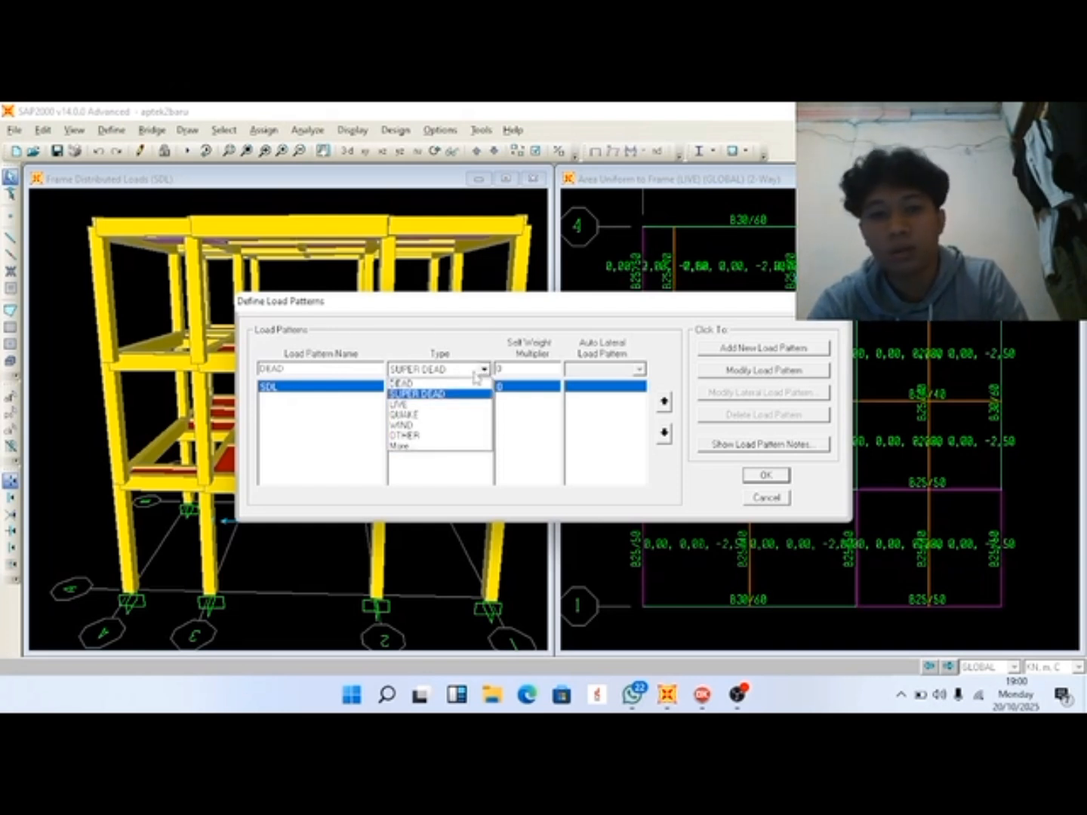
left_click(404, 382)
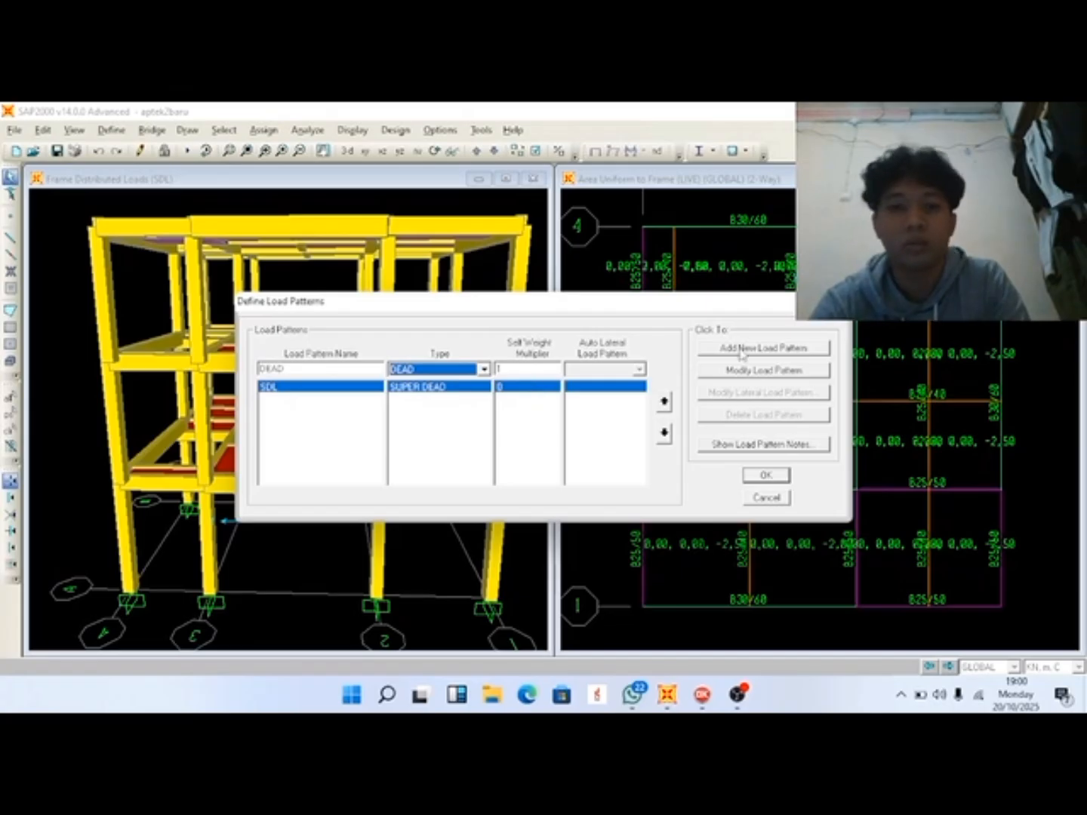
left_click(781, 349)
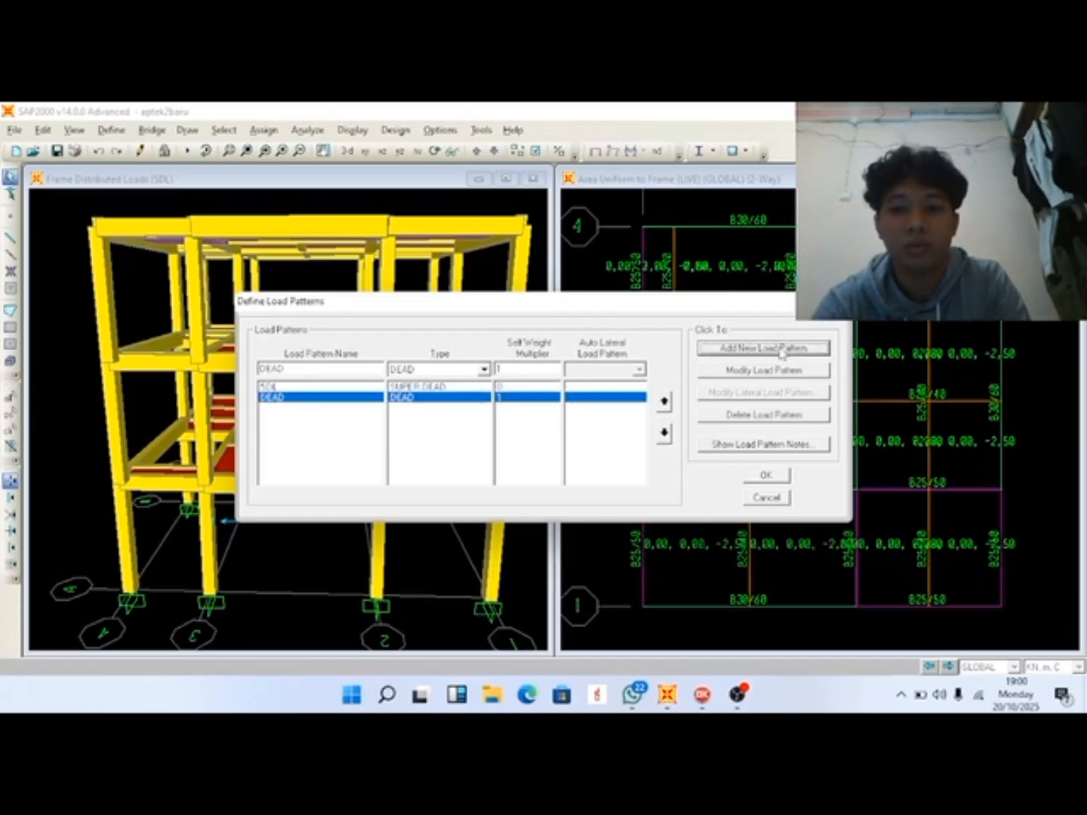
Add a load pattern named LIVE with type LIVE and a self weight multiplier of 0, and accept the load patterns.
double_click(346, 370)
type("LIVE")
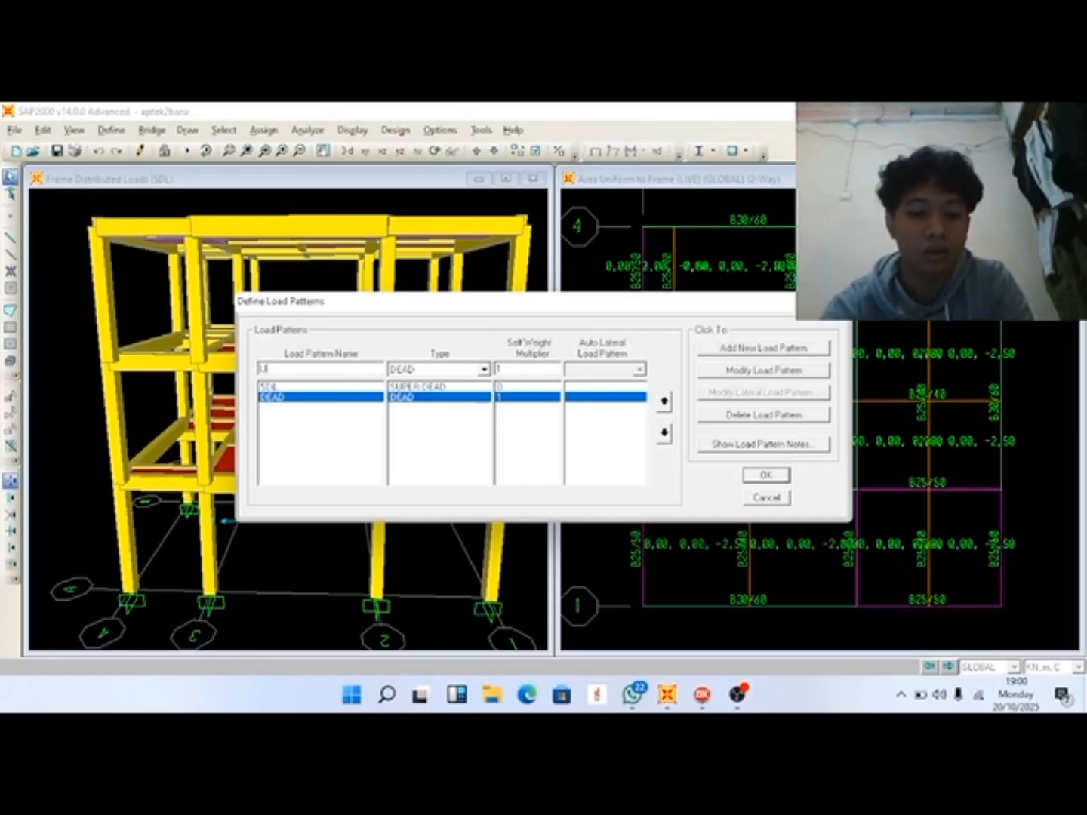
left_click(483, 369)
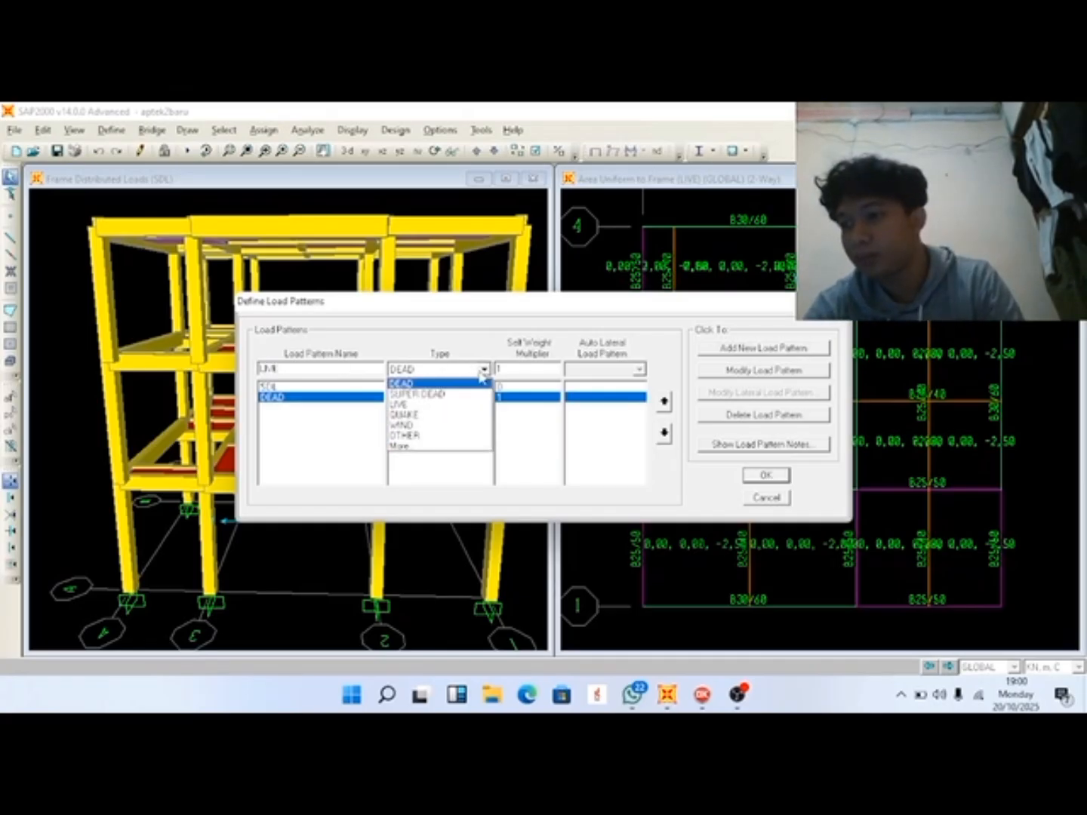
left_click(440, 405)
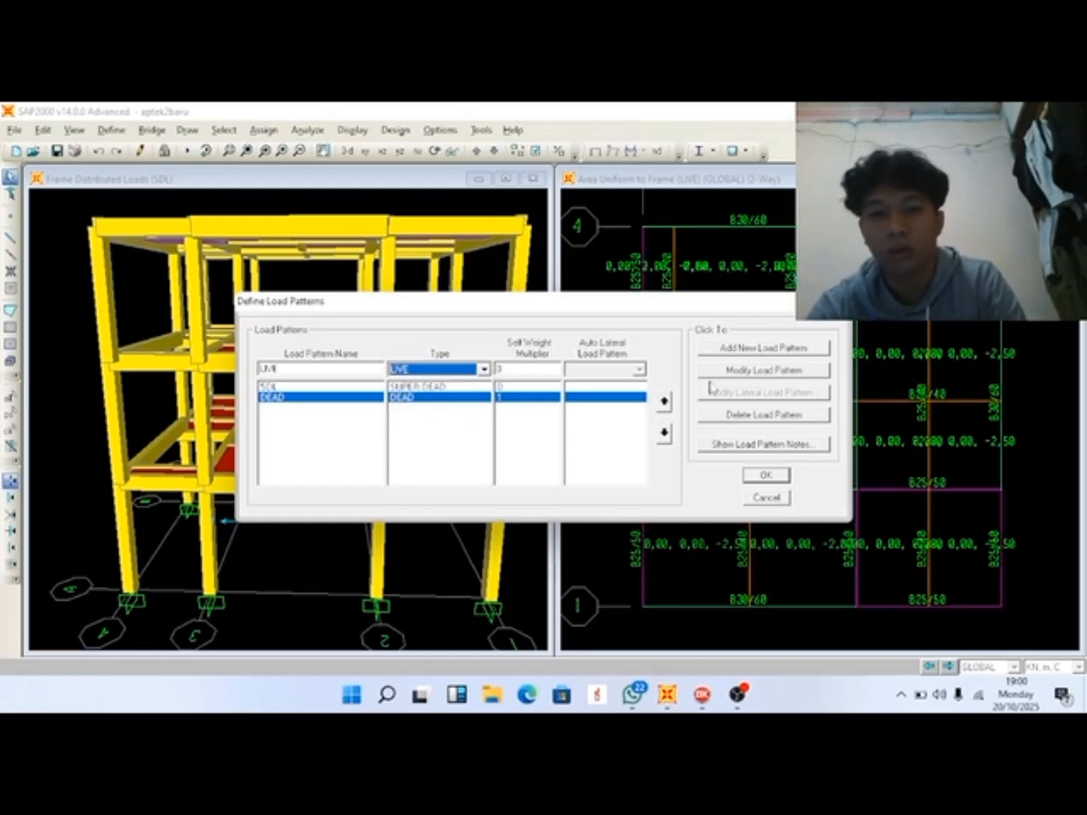
left_click(779, 348)
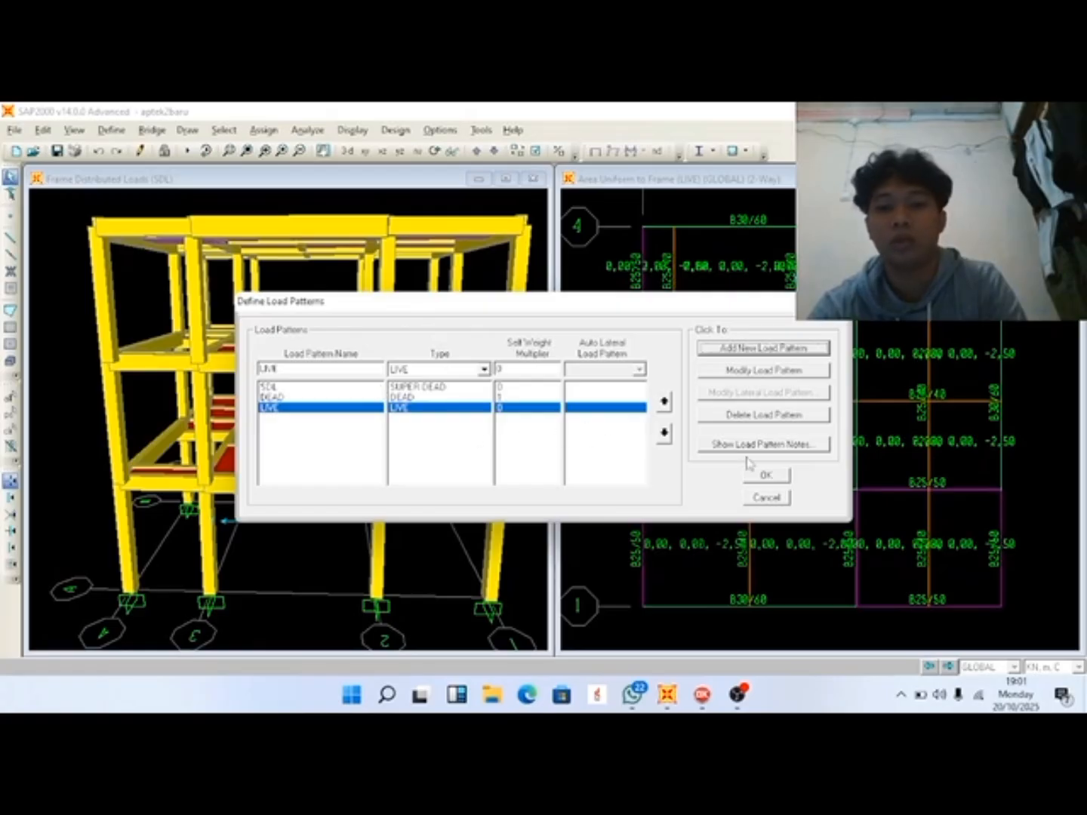
left_click(781, 476)
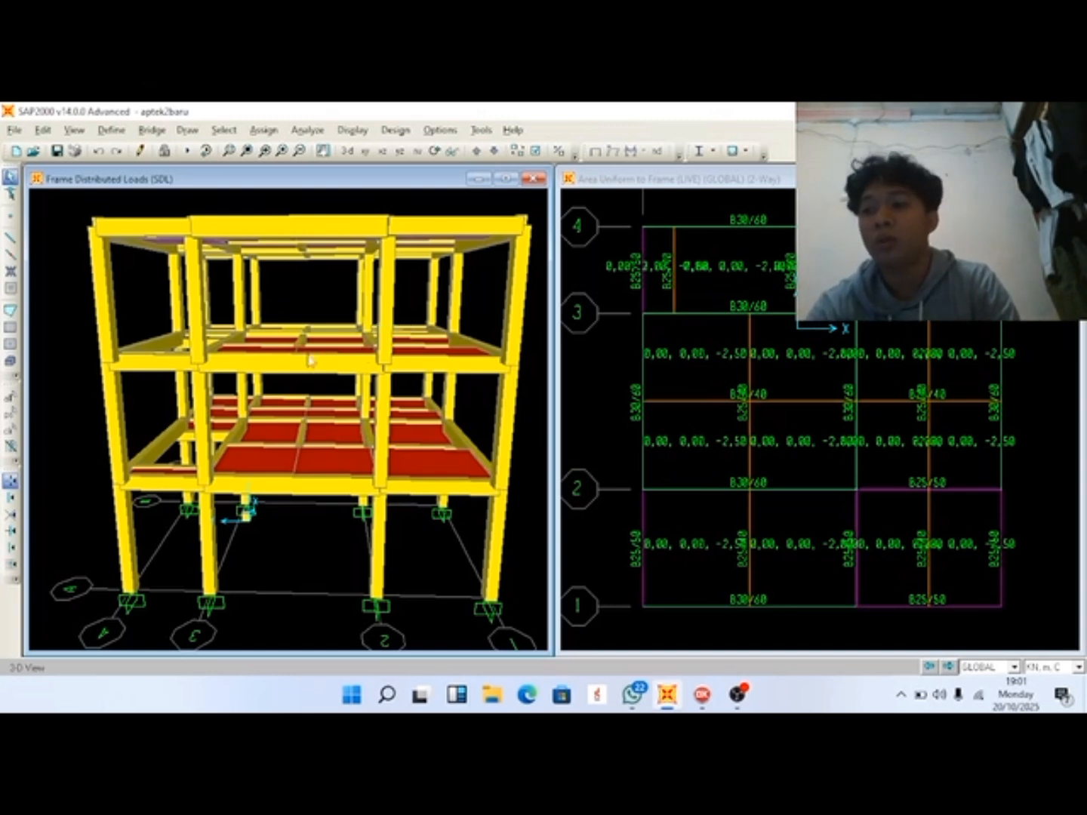
Start defining a new response spectrum function that takes its values from a file.
left_click(112, 131)
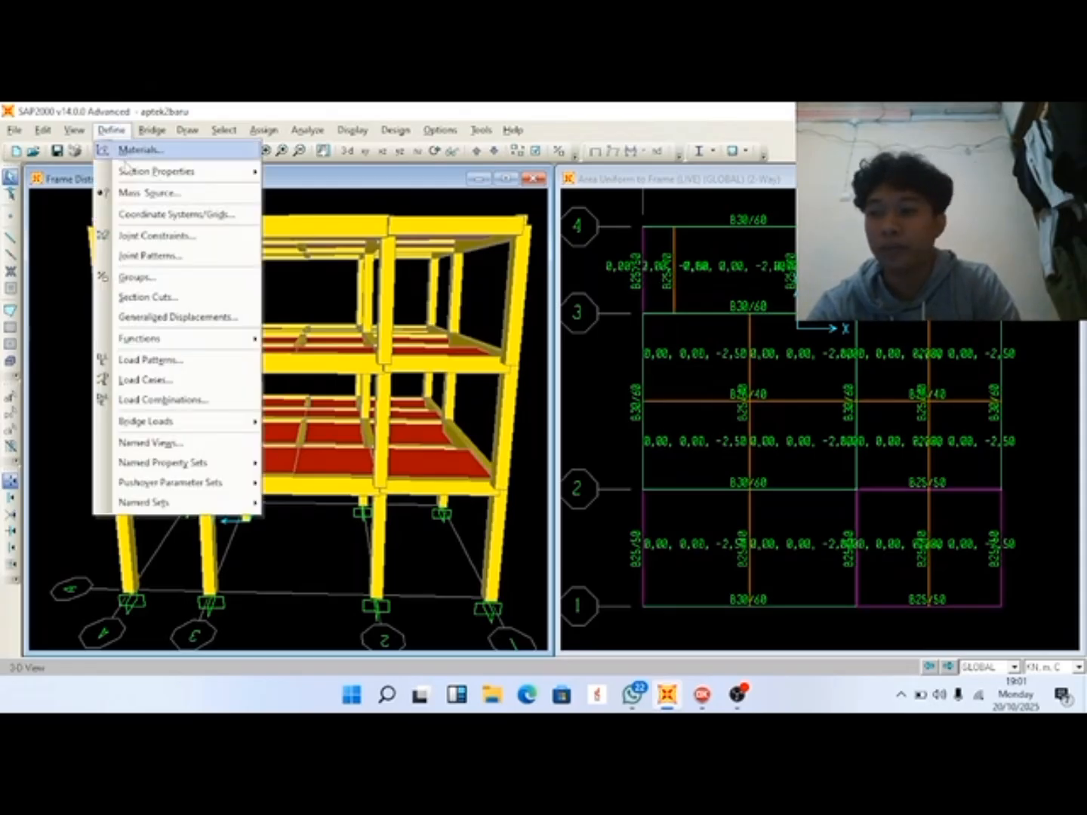
mouse_move(157, 343)
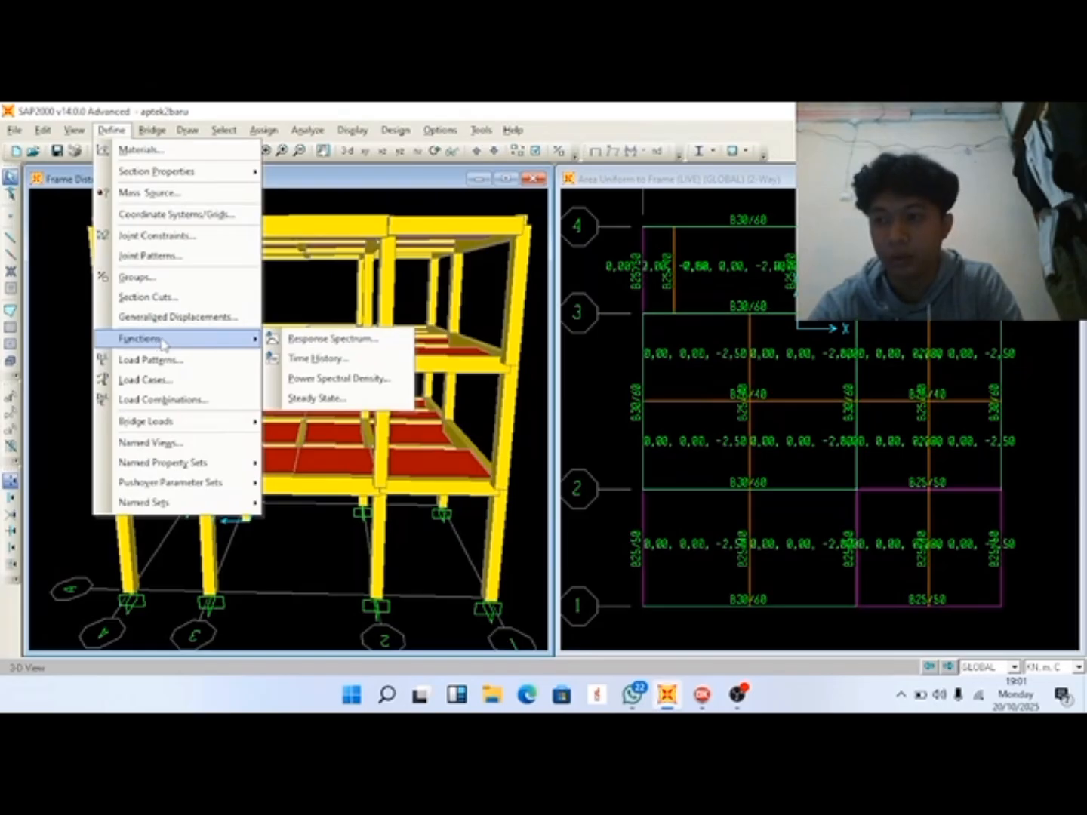
left_click(297, 344)
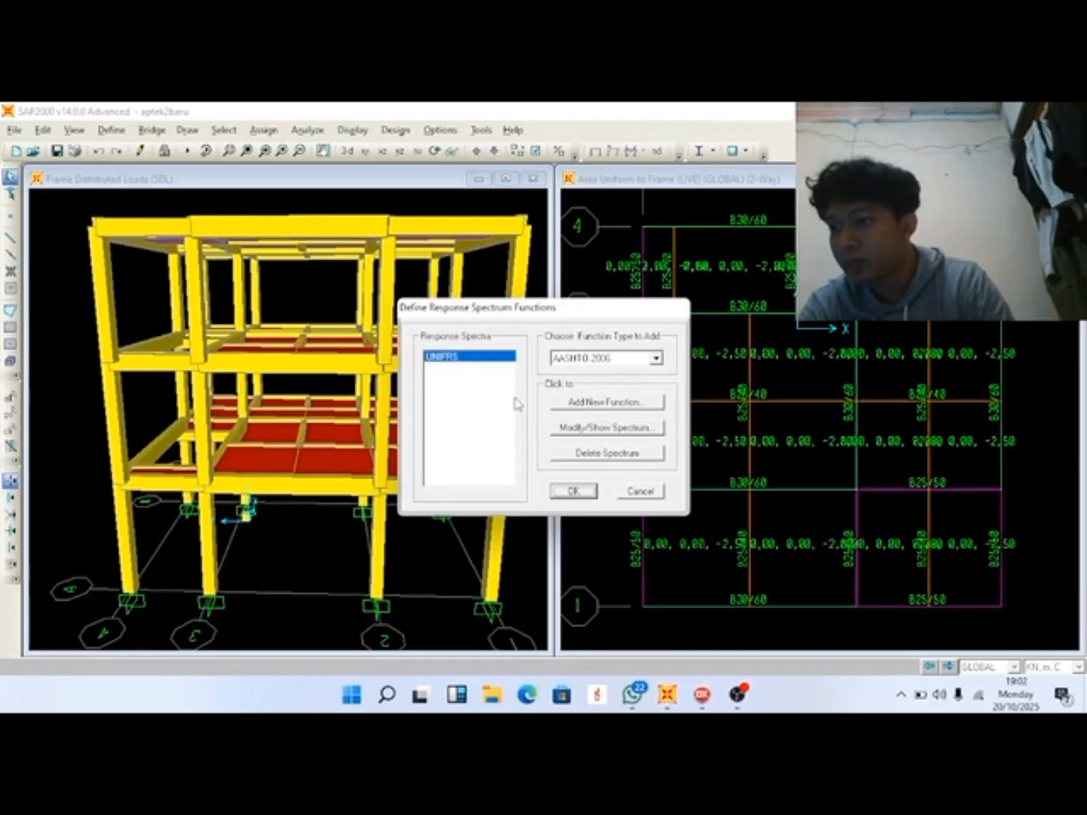
left_click(631, 406)
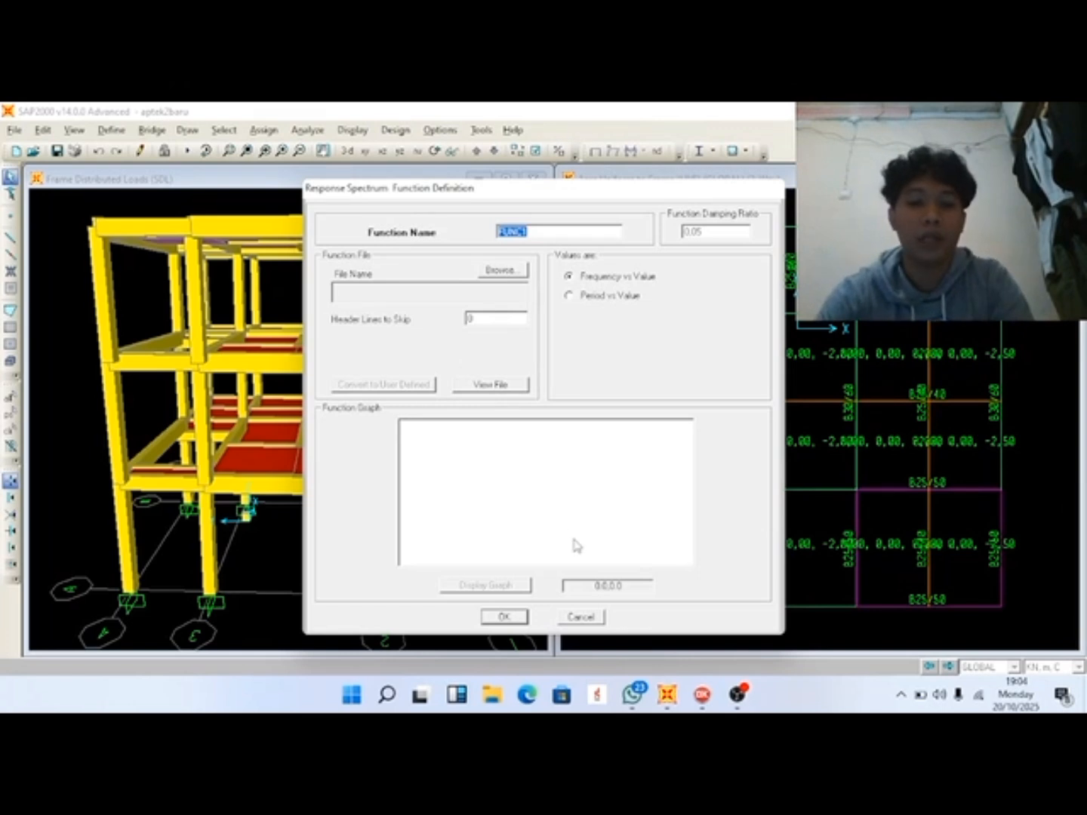
Switch to Peta Gempa dan Respons Spektra 2019 and examine the soil class options for the Bandung (P) location.
mouse_move(700, 707)
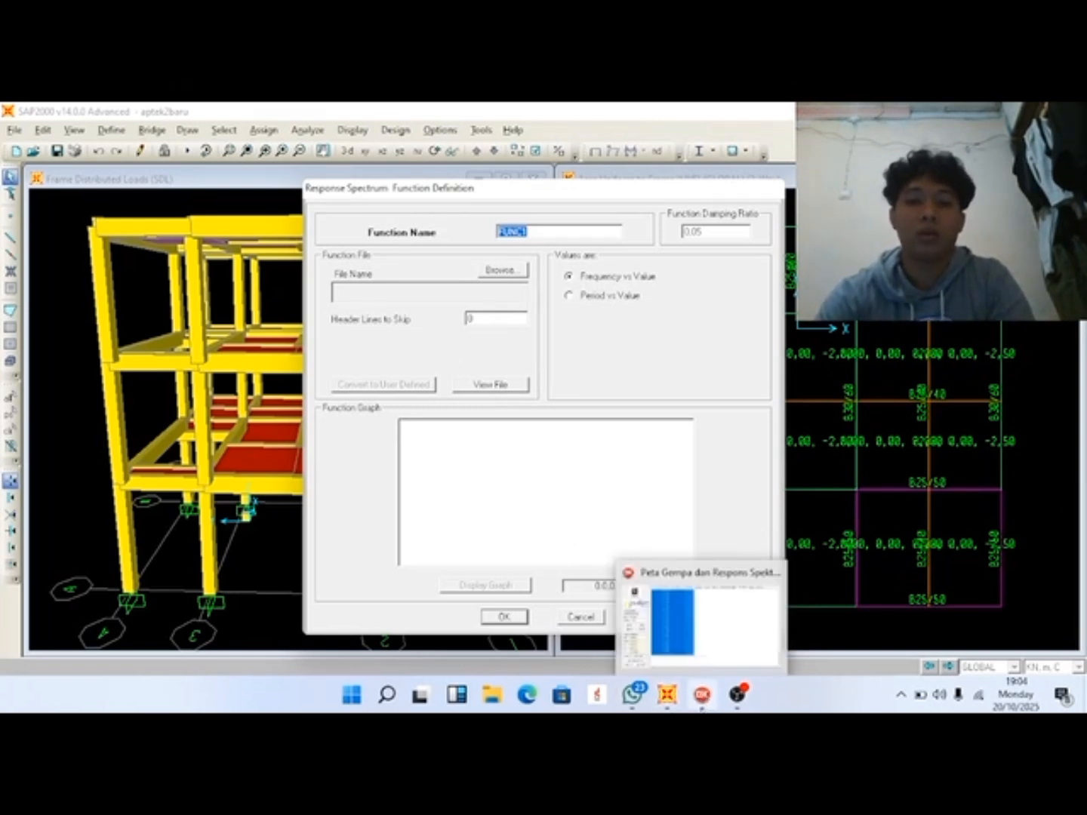
left_click(700, 707)
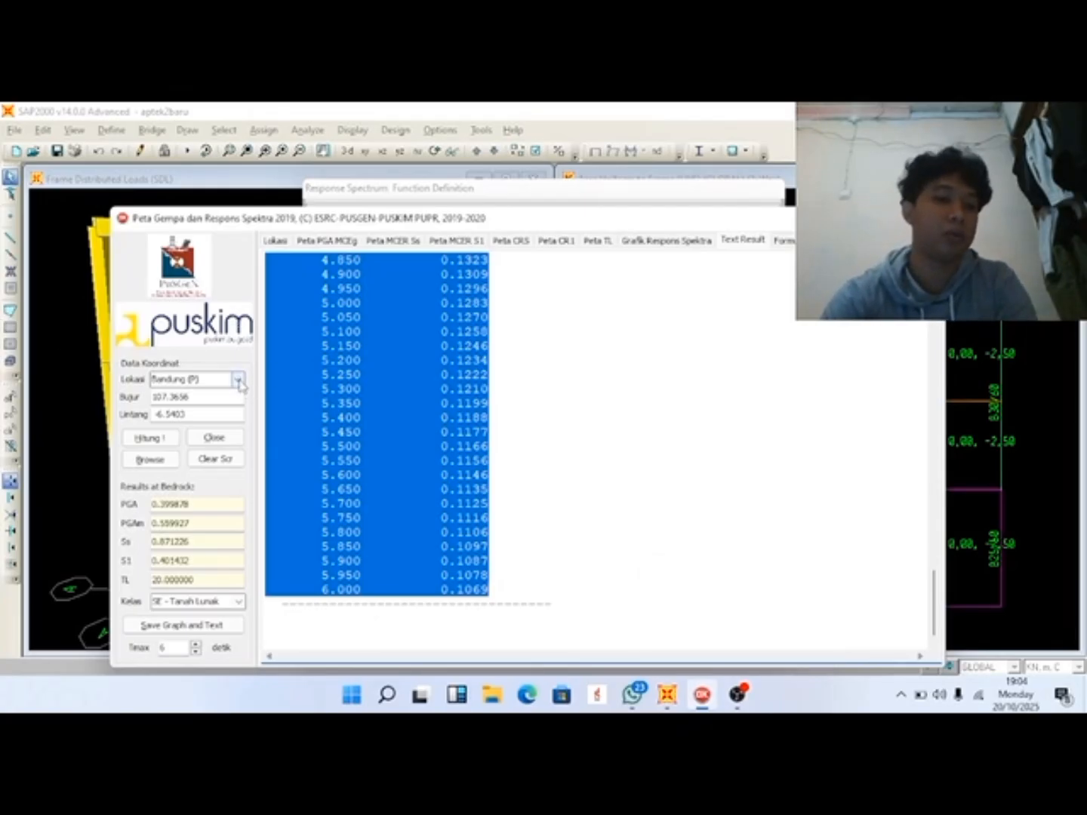
left_click(239, 602)
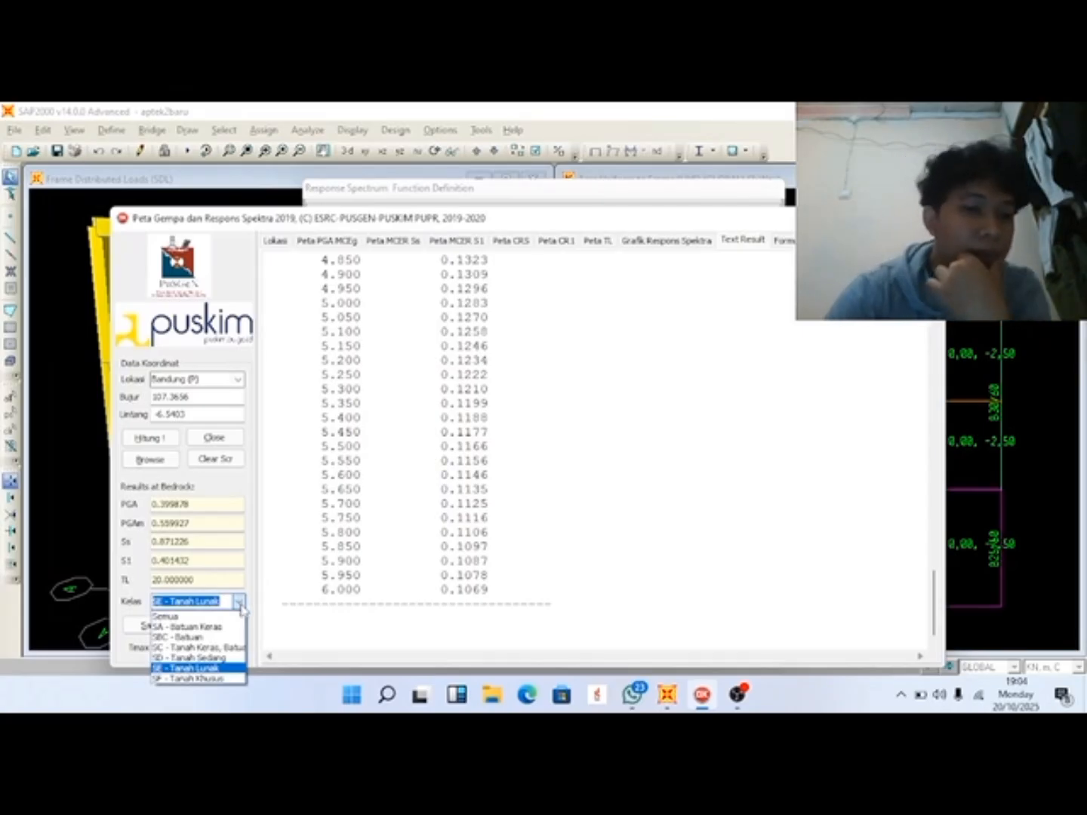
left_click(239, 601)
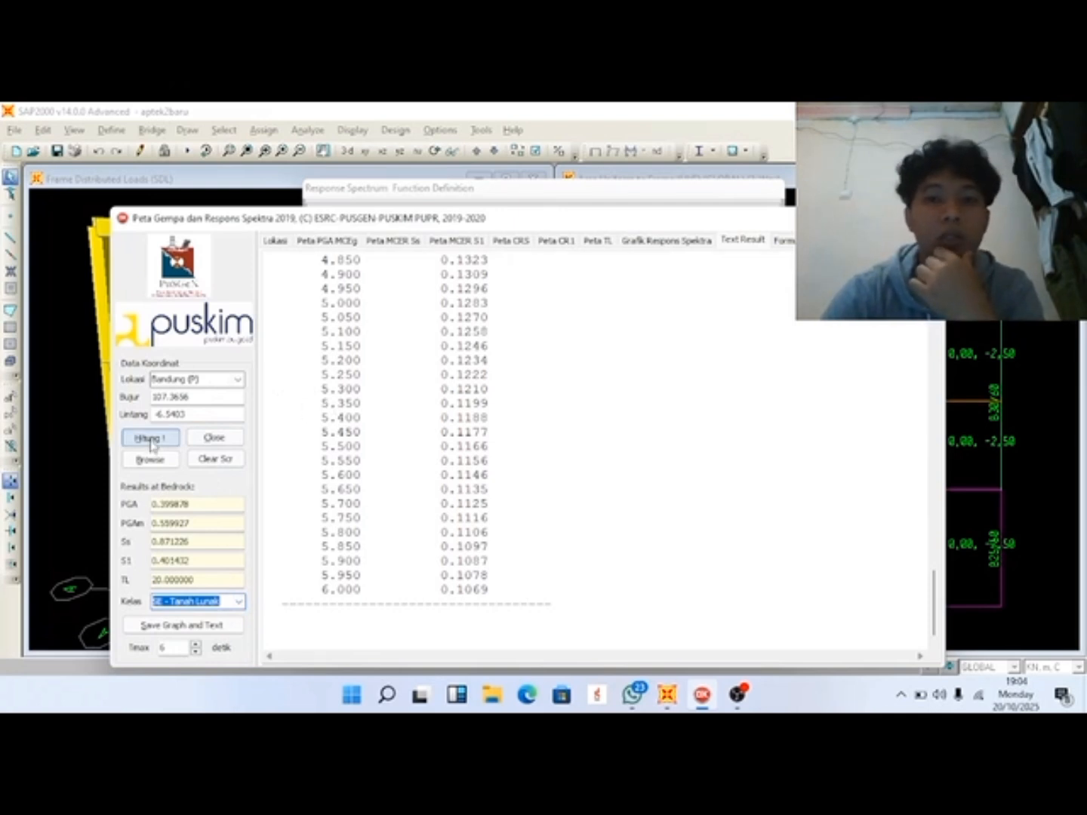
Select the whole time and value table in the text results, from 0.000 to 6.000 seconds, and return to SAP2000.
scroll(339, 408, "up", 20)
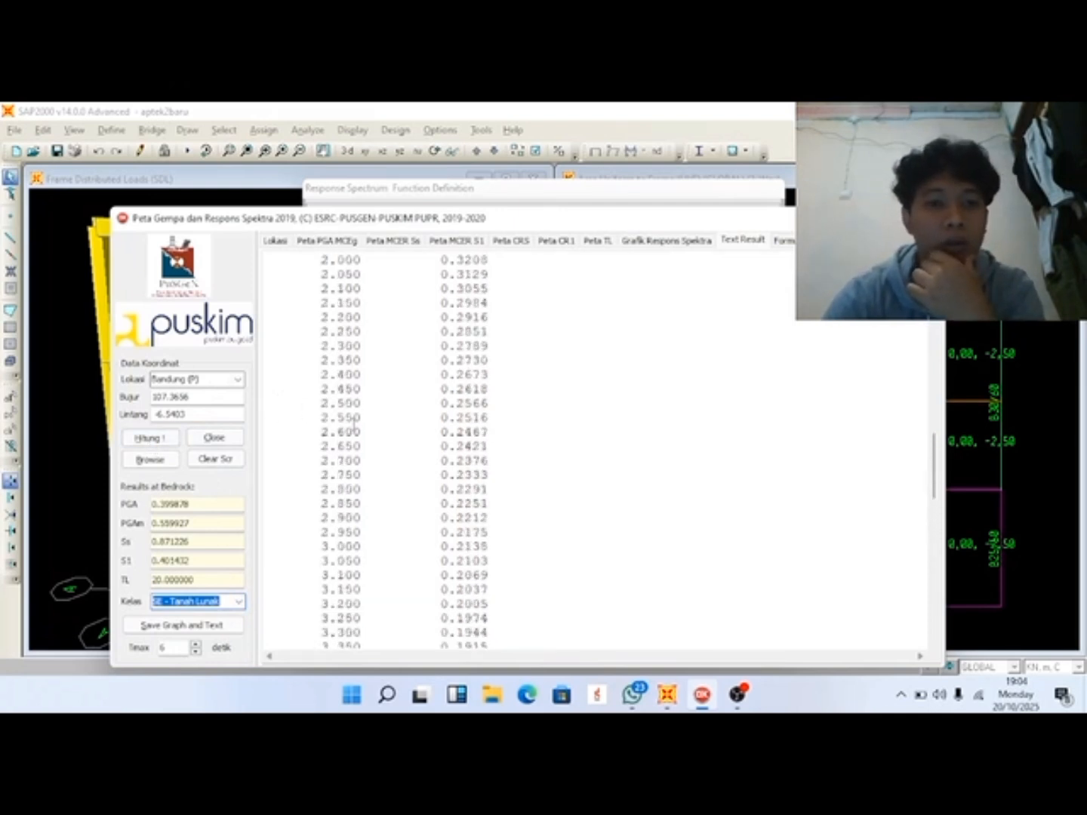
scroll(354, 424, "up", 10)
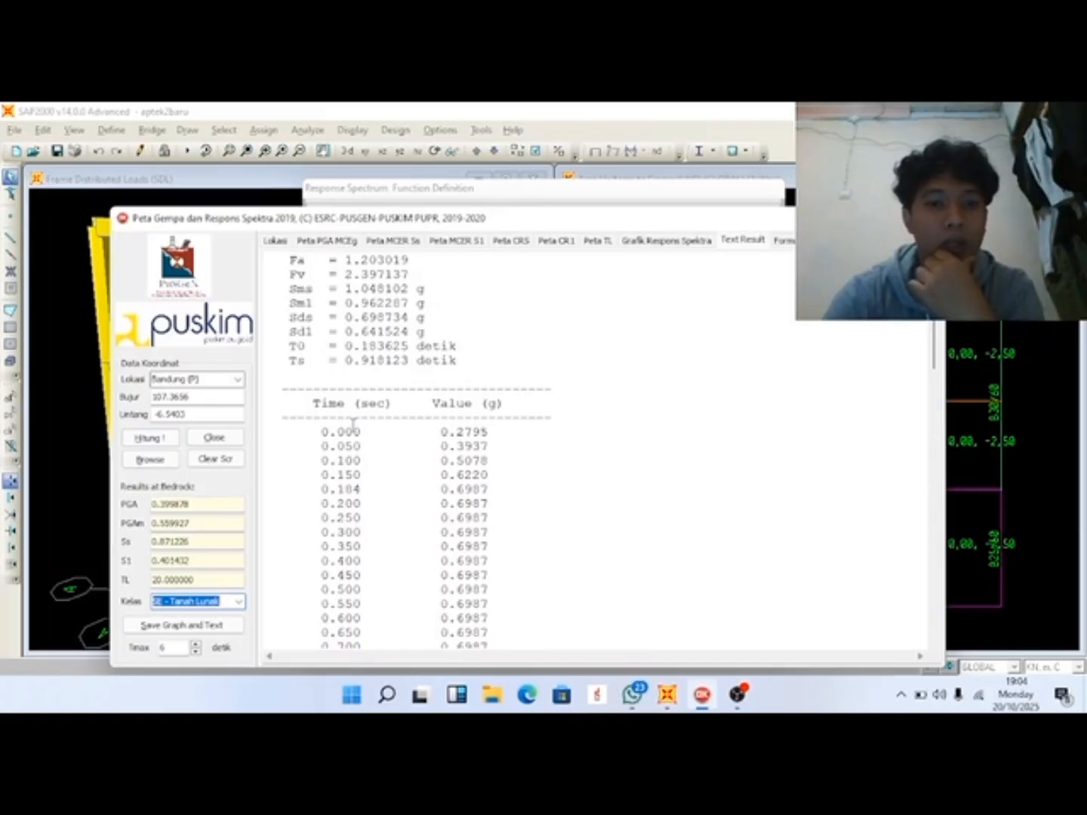
left_click_drag(315, 433, 447, 489)
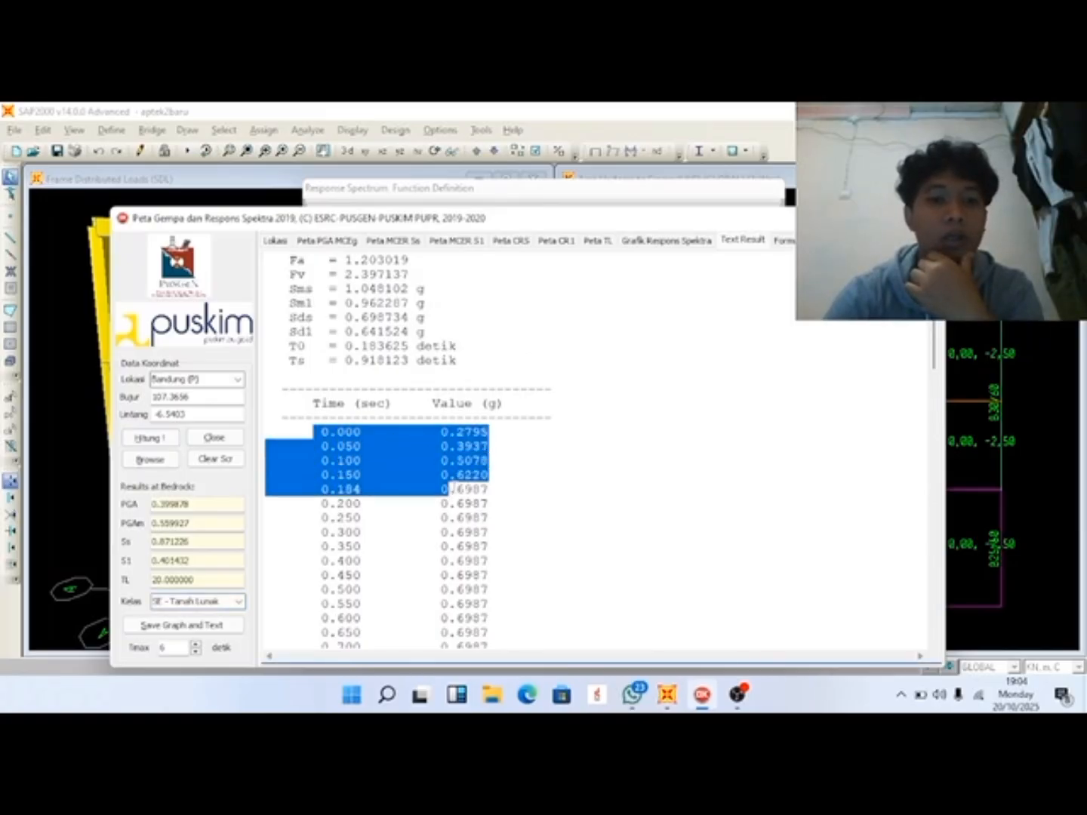
left_click(562, 373)
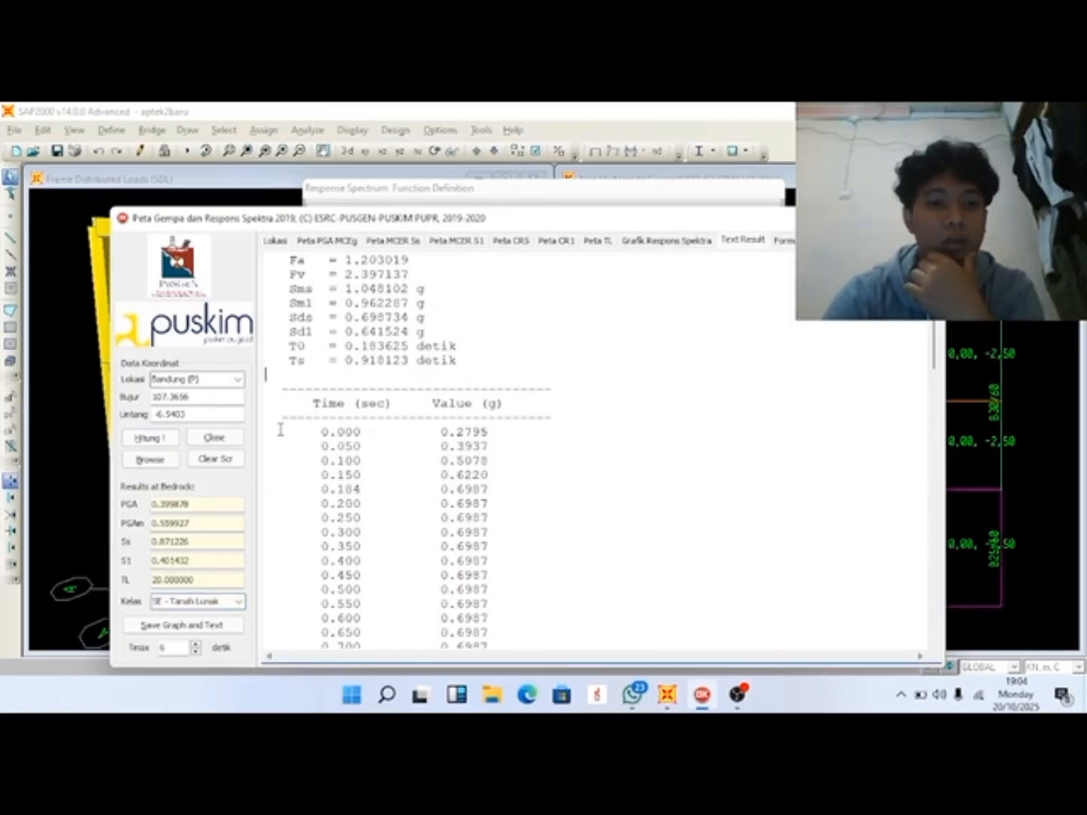
left_click_drag(275, 431, 442, 548)
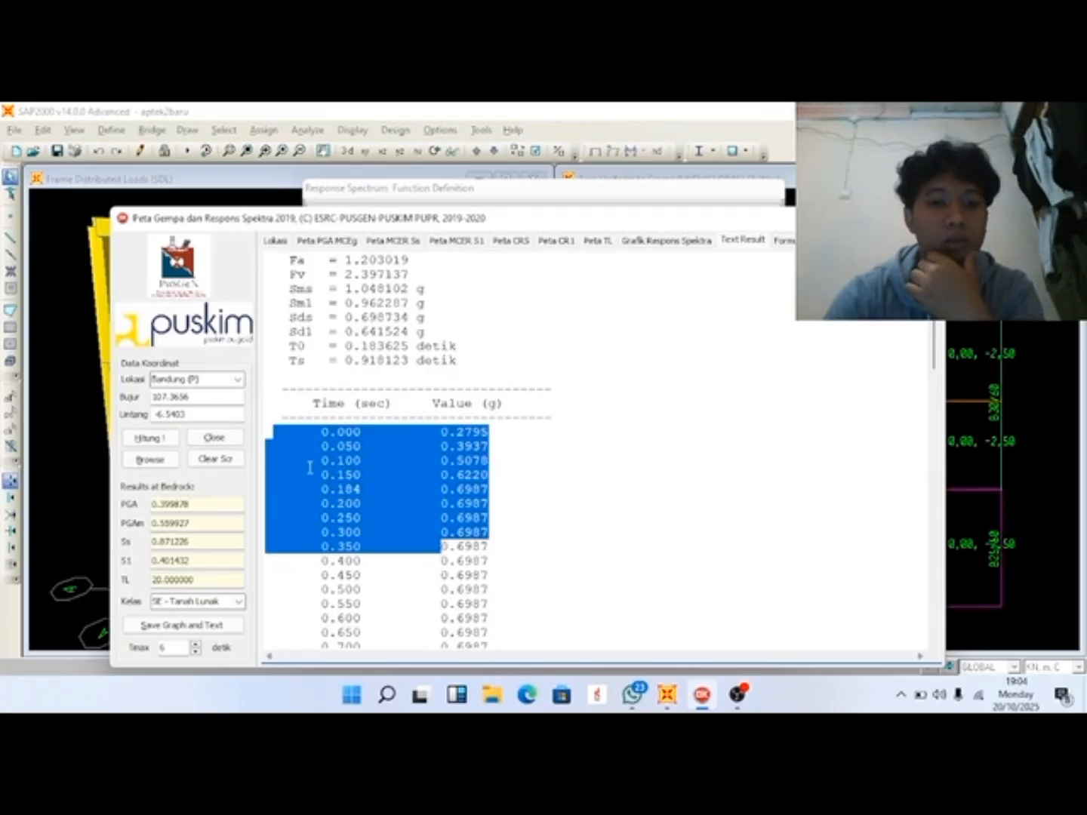
double_click(267, 430)
left_click_drag(267, 430, 498, 590)
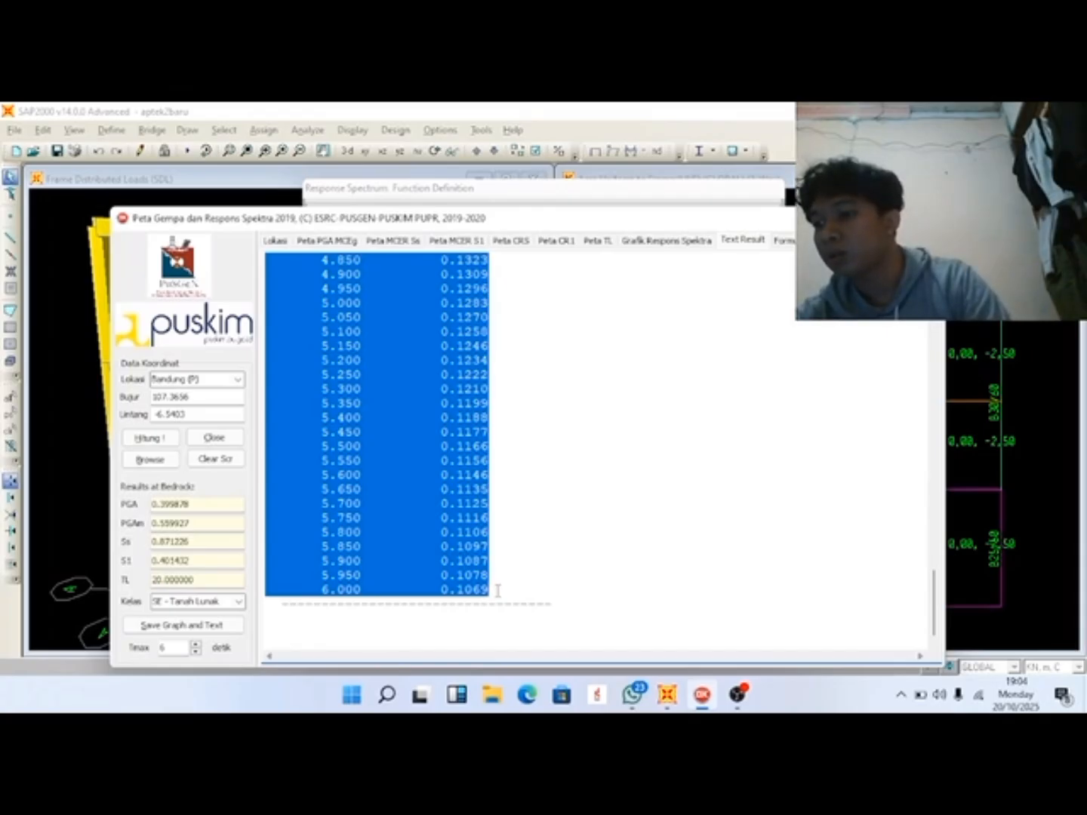
key("alt+Tab")
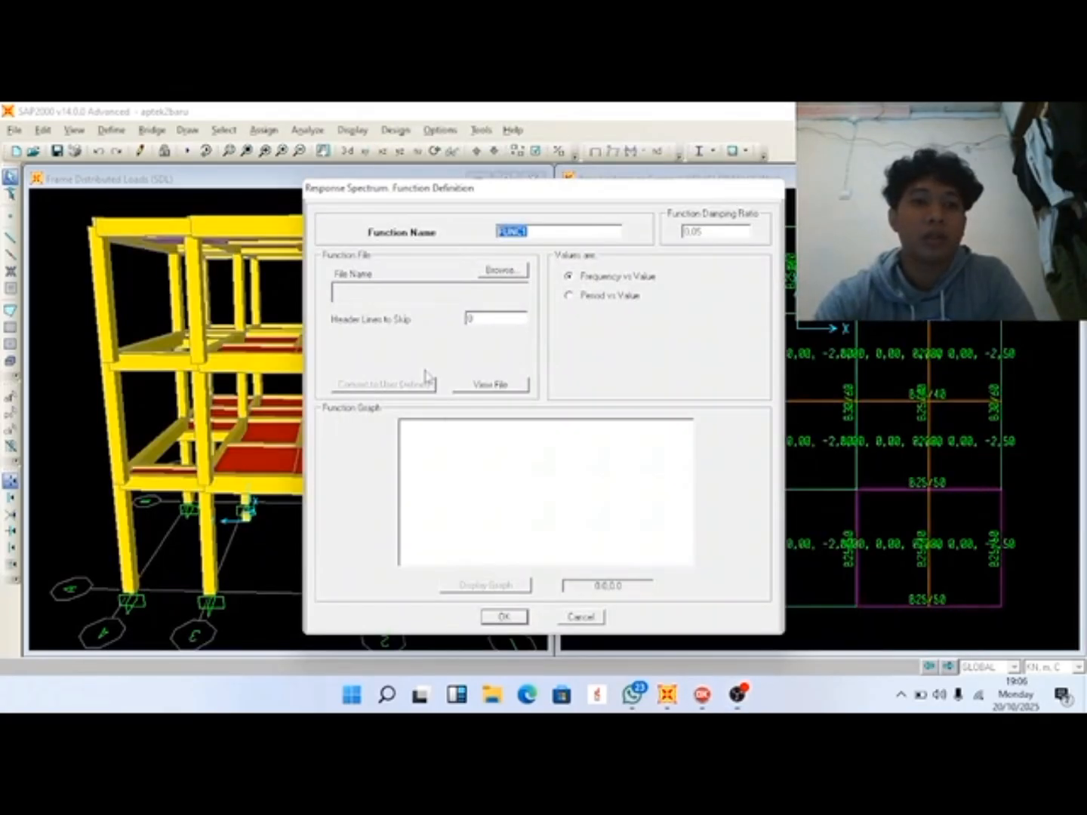
Review the selected spectrum rows in Peta Gempa dan Respons Spektra 2019 and switch back to the SAP2000 function definition.
left_click(702, 695)
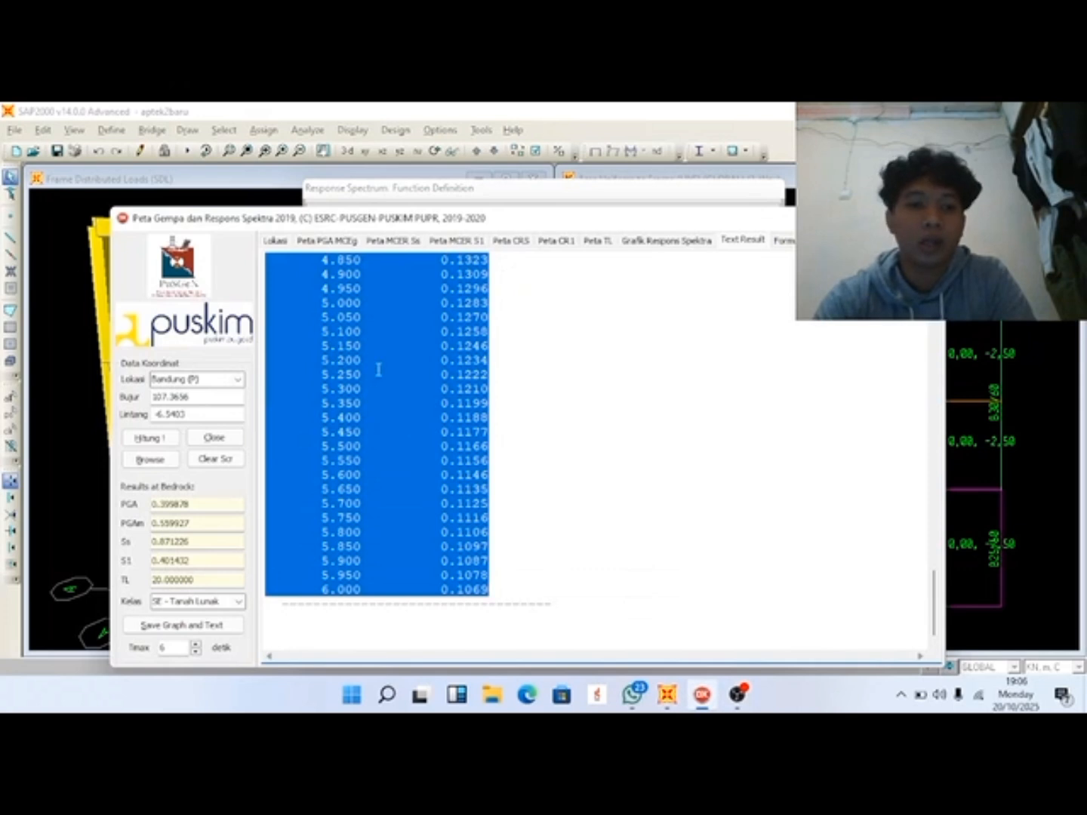
scroll(407, 520, "up", 20)
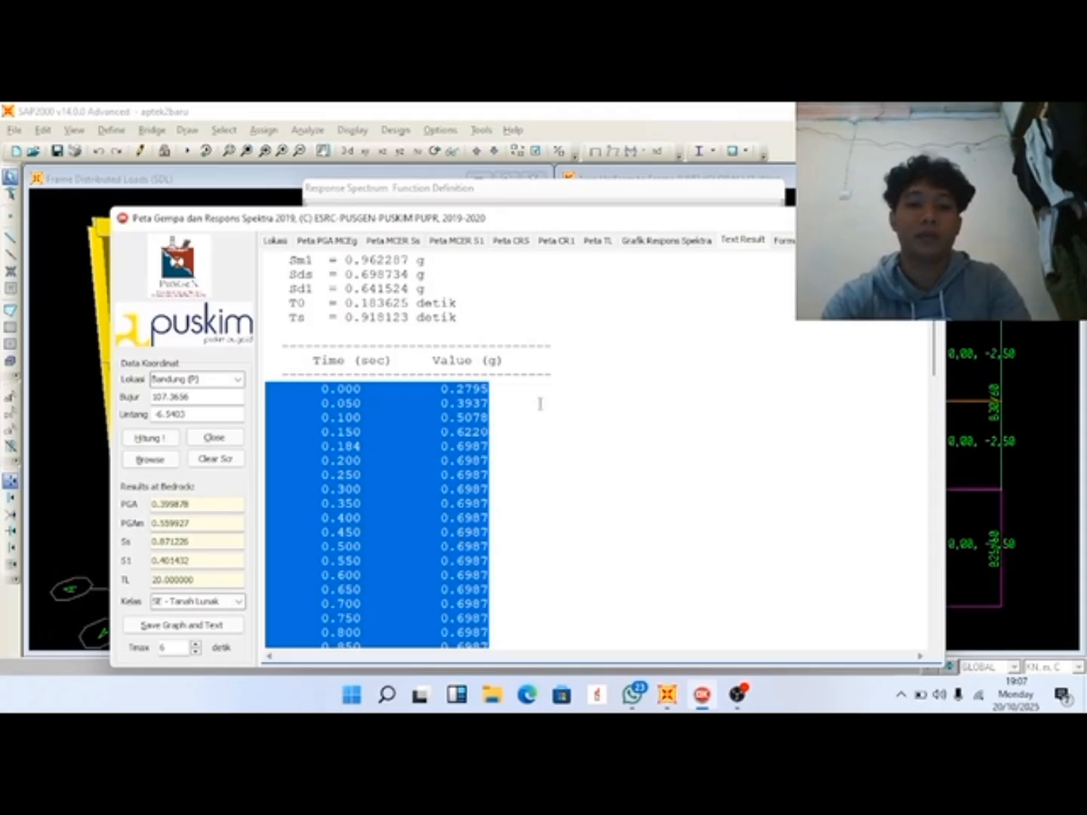
left_click(609, 198)
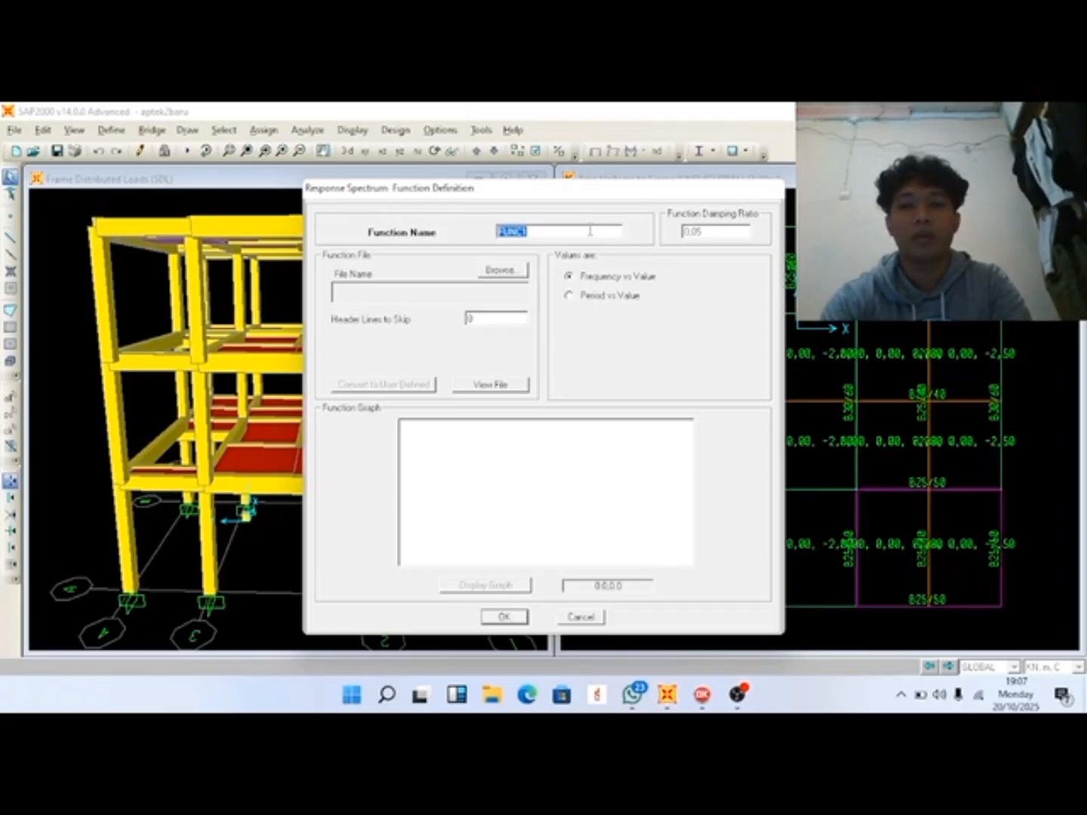
Browse to the Downloads folder inside Documents, show all file types and load DataAptek as the function's data file.
left_click(520, 278)
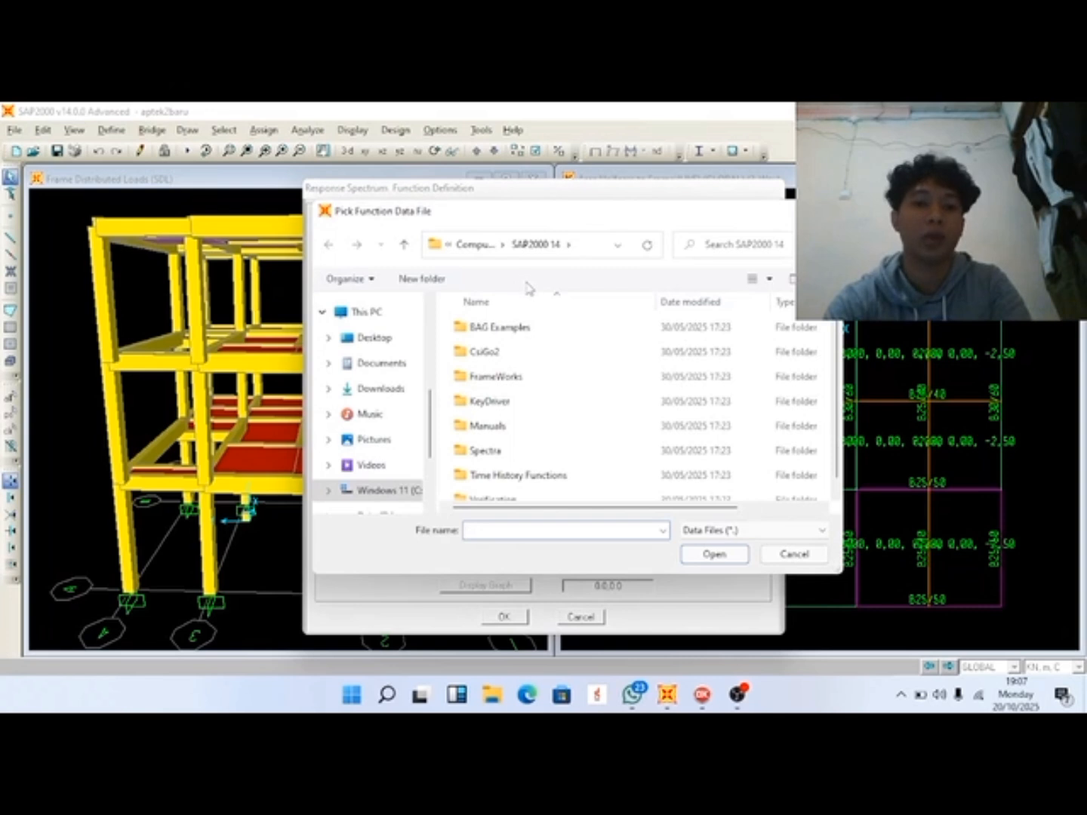
left_click(364, 388)
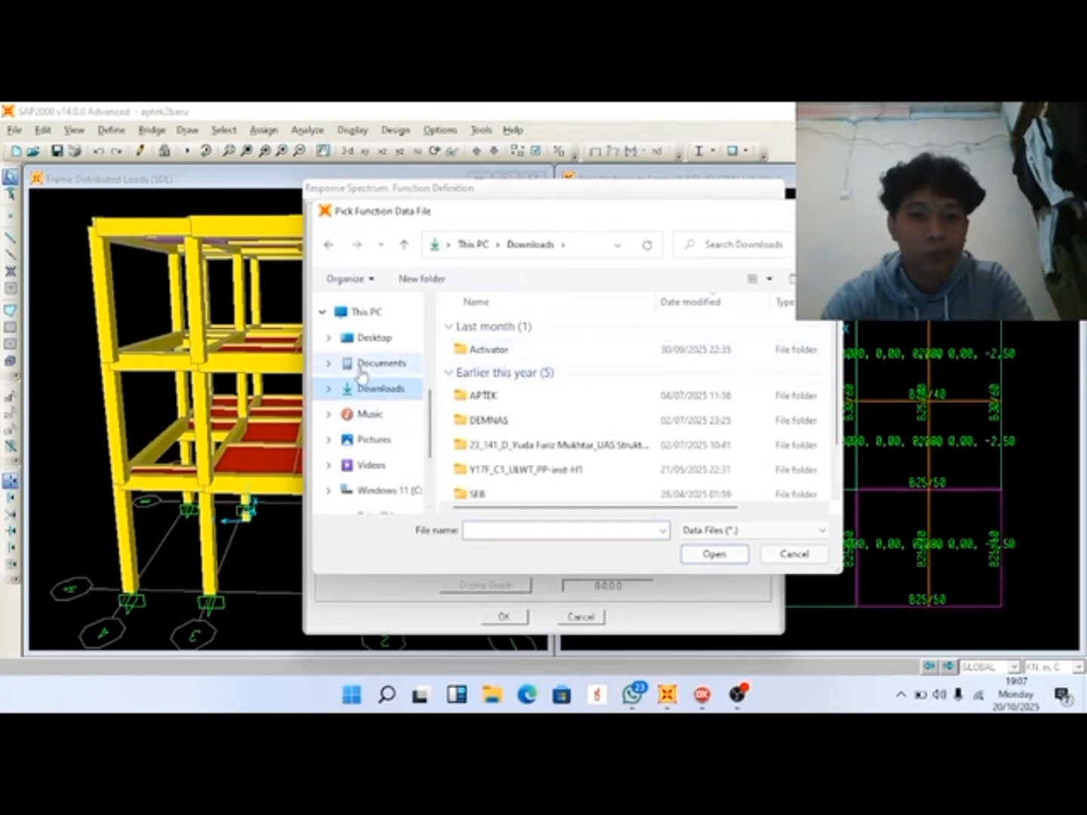
left_click(377, 340)
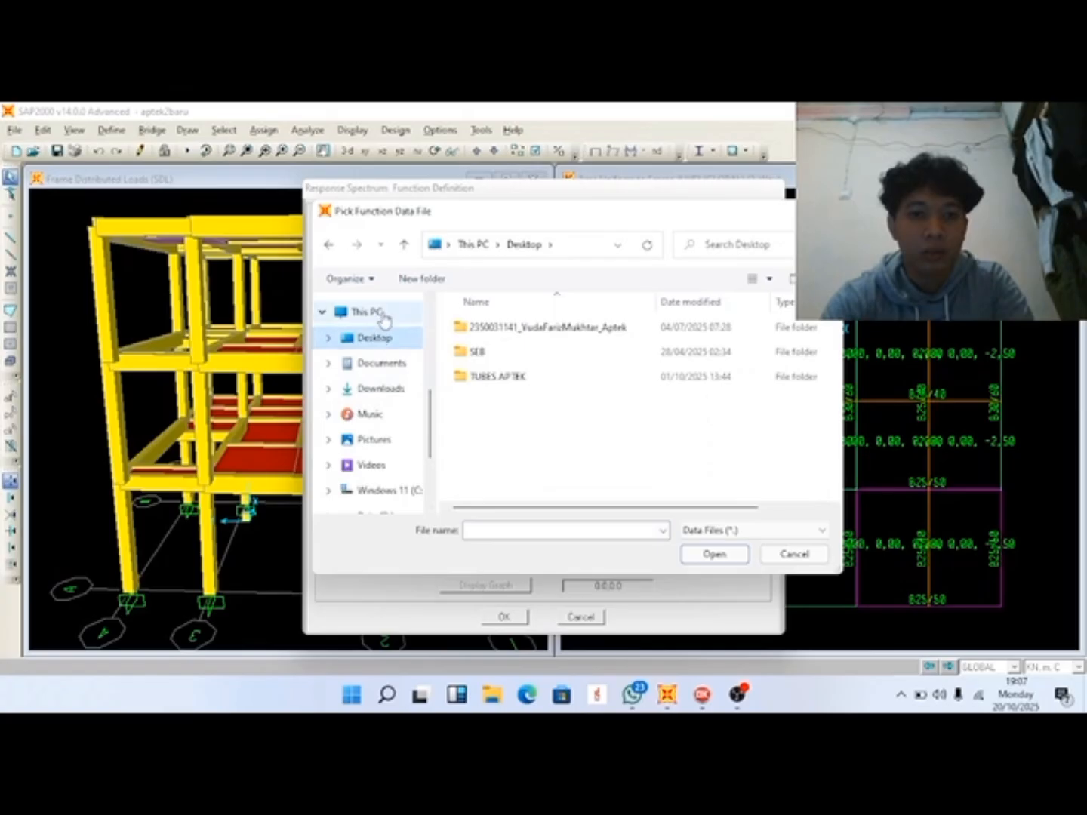
left_click(382, 315)
scroll(363, 480, "down", 1)
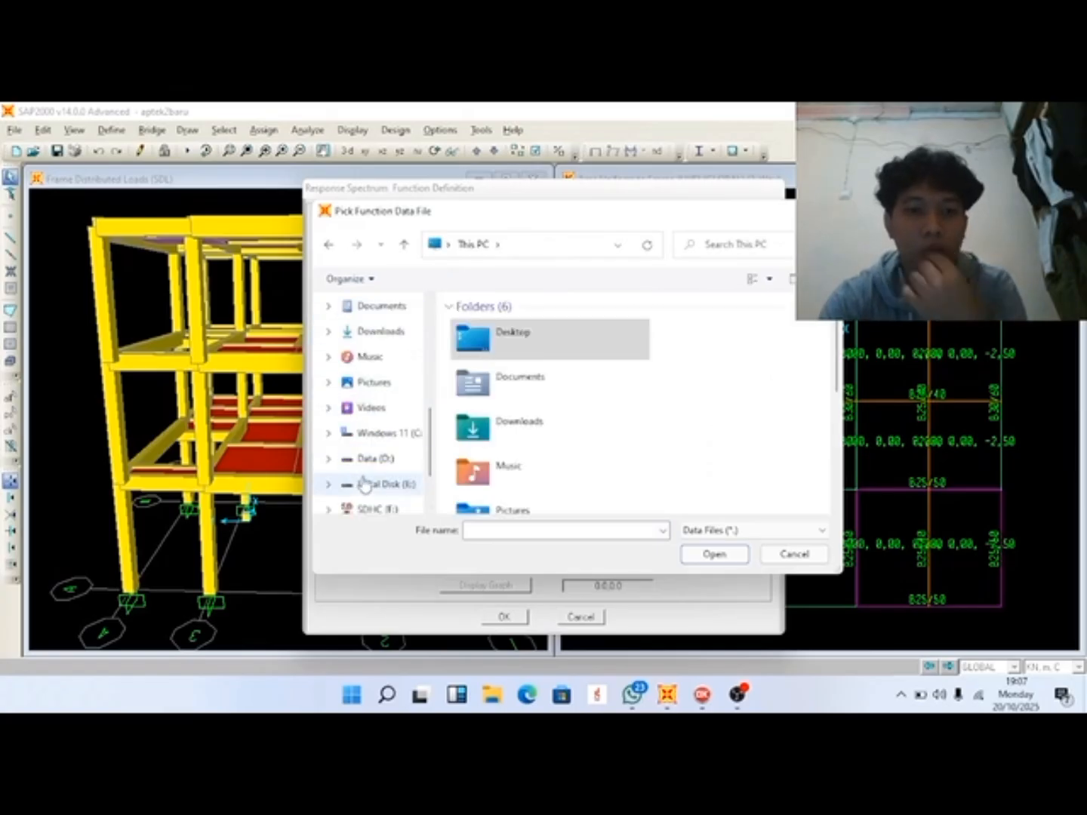
left_click(385, 434)
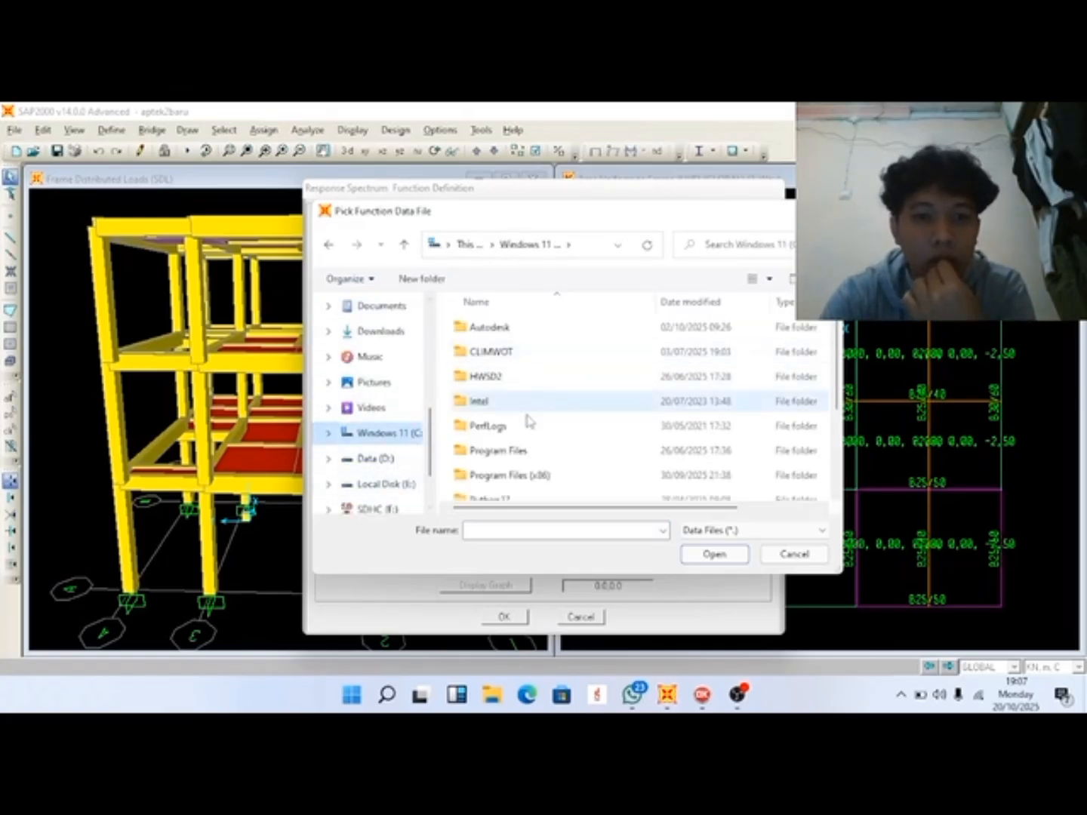
scroll(381, 476, "up", 2)
left_click(383, 420)
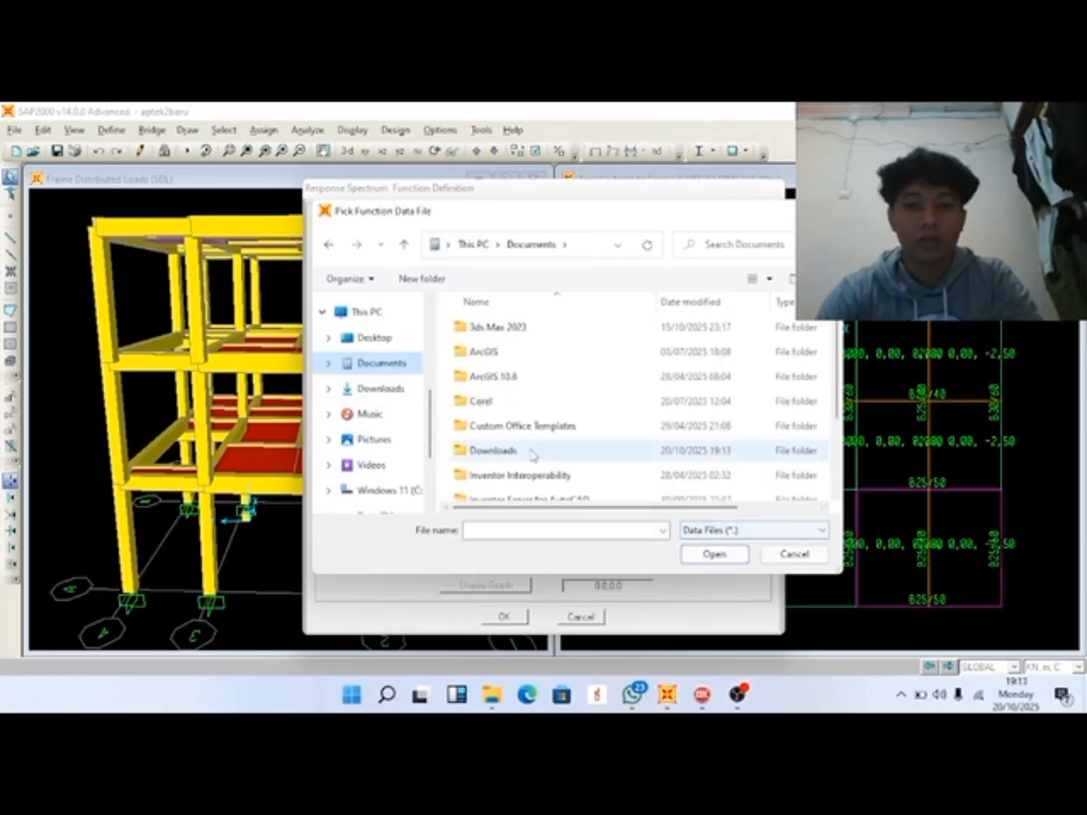
double_click(531, 453)
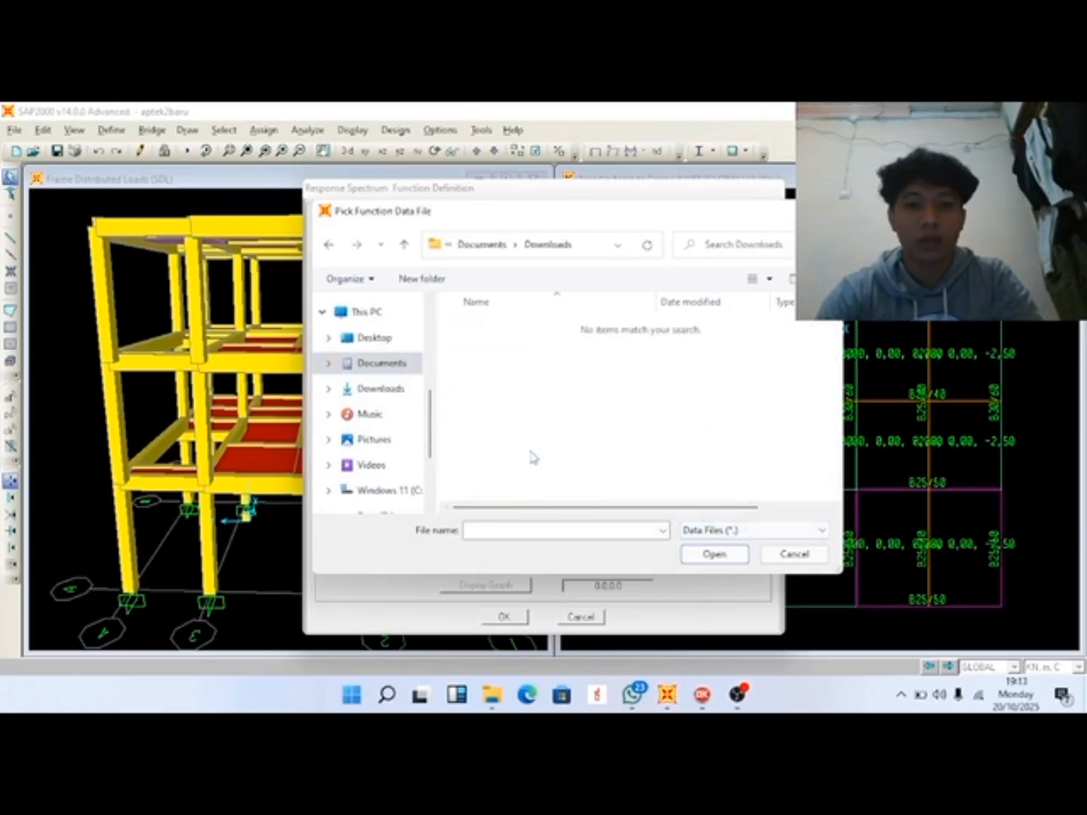
left_click(713, 530)
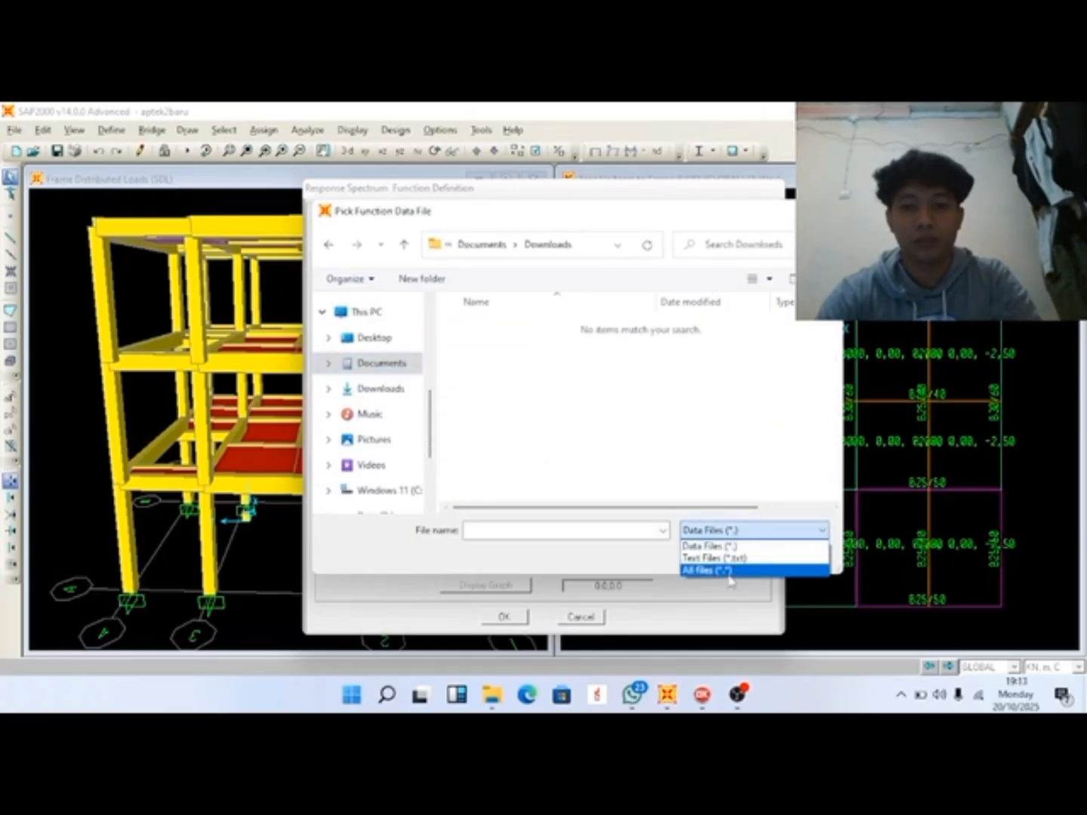
left_click(729, 569)
left_click(538, 331)
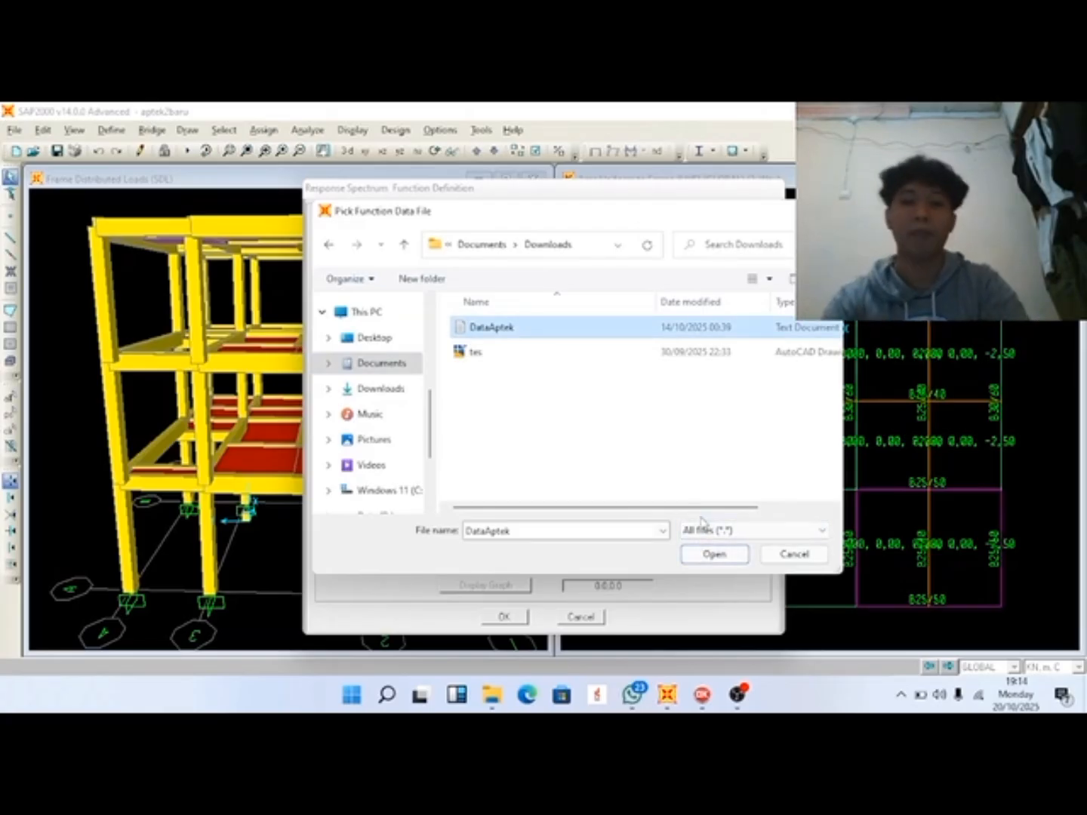
left_click(721, 556)
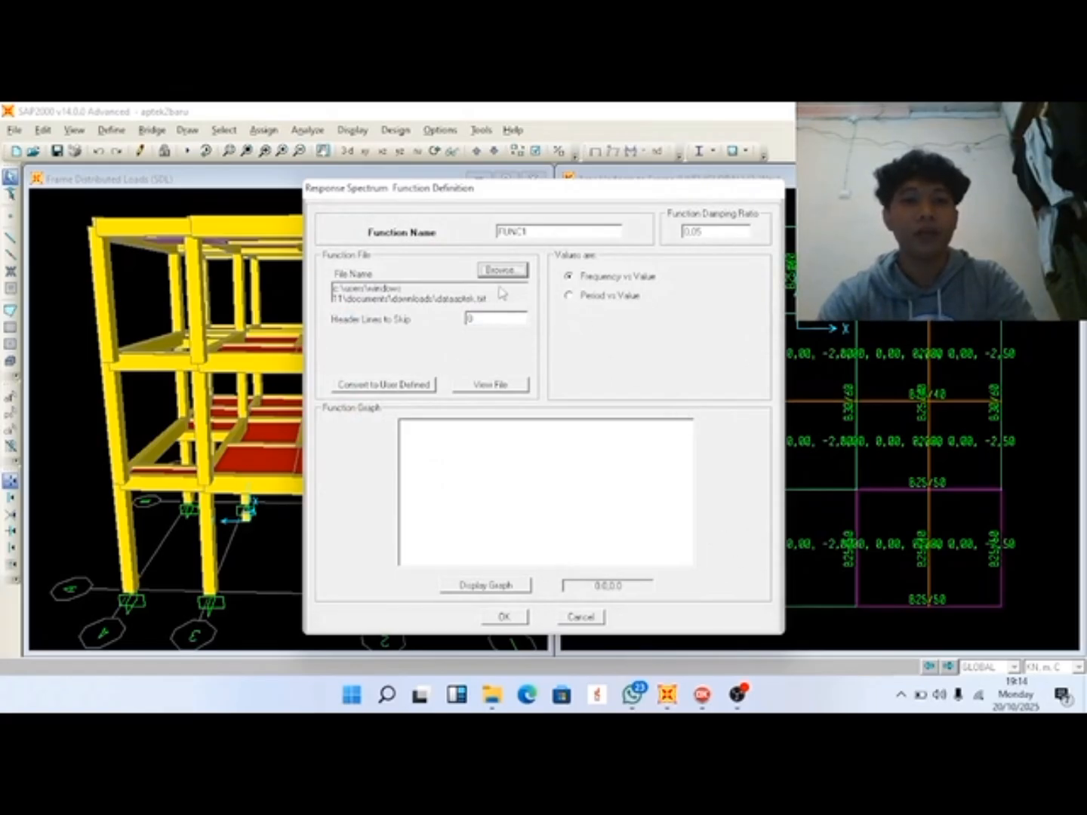
Name the function BDG-SE and set its values to Period vs Value.
left_click(557, 234)
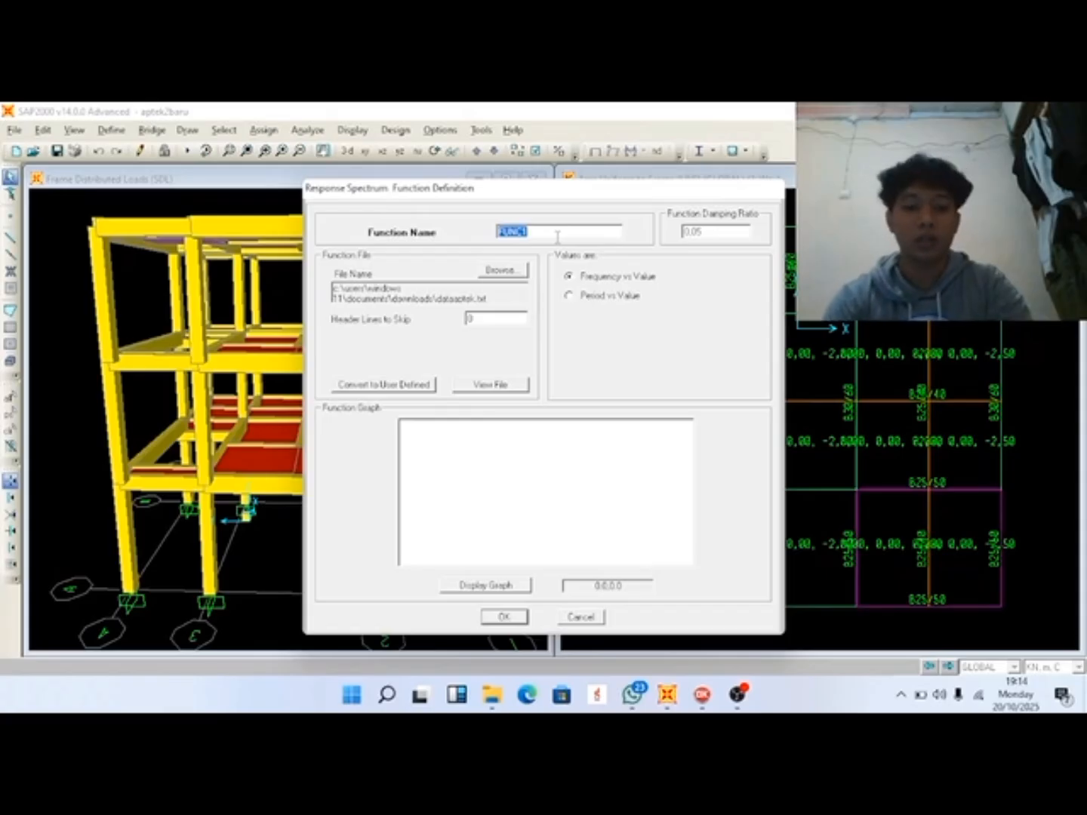
type("RS")
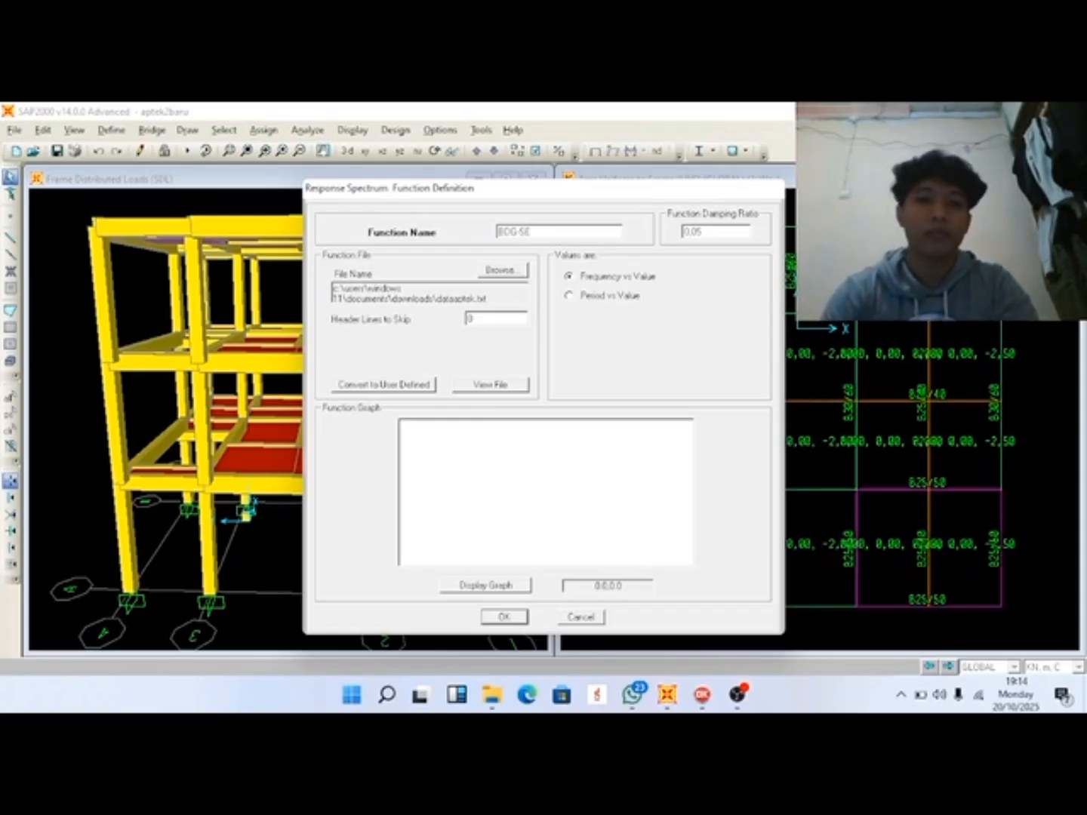
left_click(569, 298)
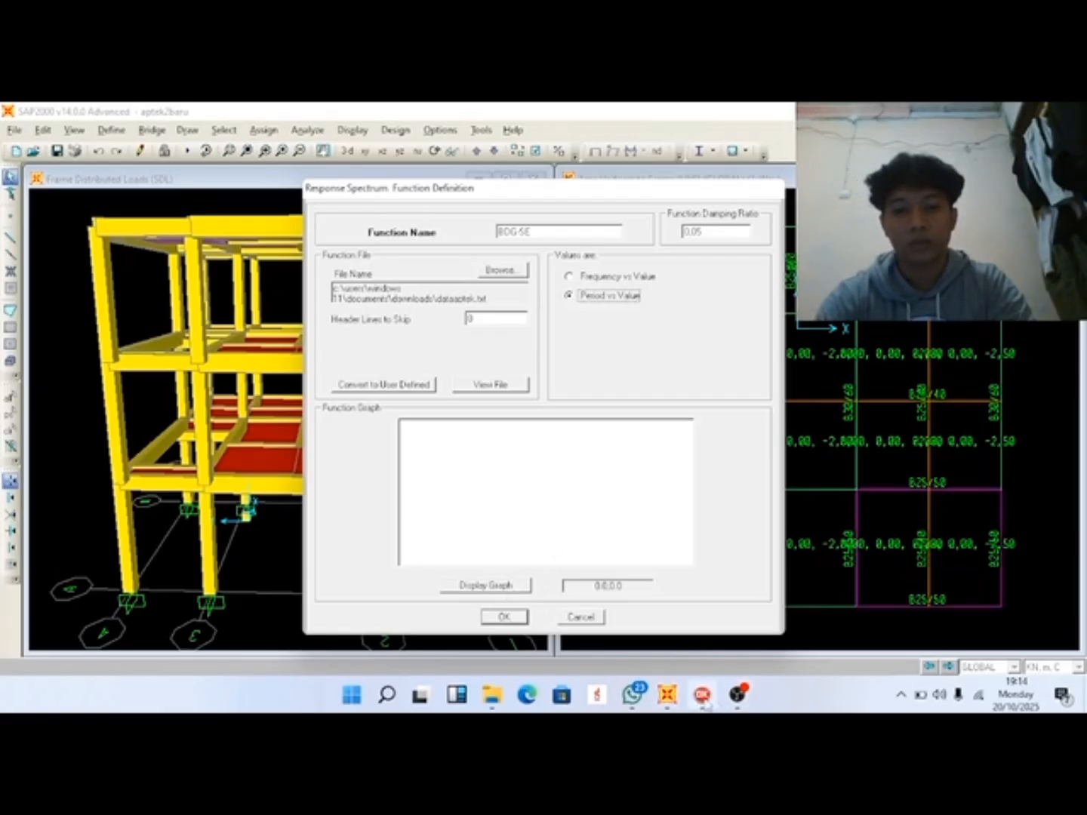
Try to display the function graph from the DataAptek file.
left_click(736, 694)
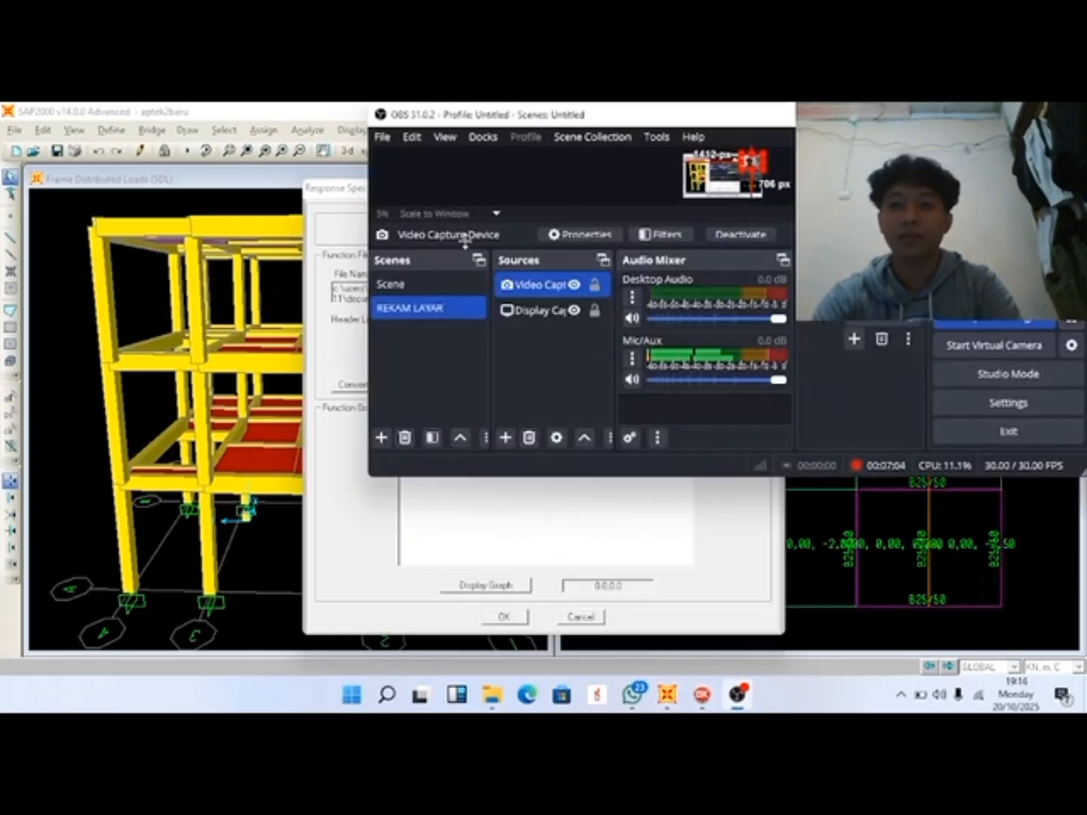
left_click(344, 198)
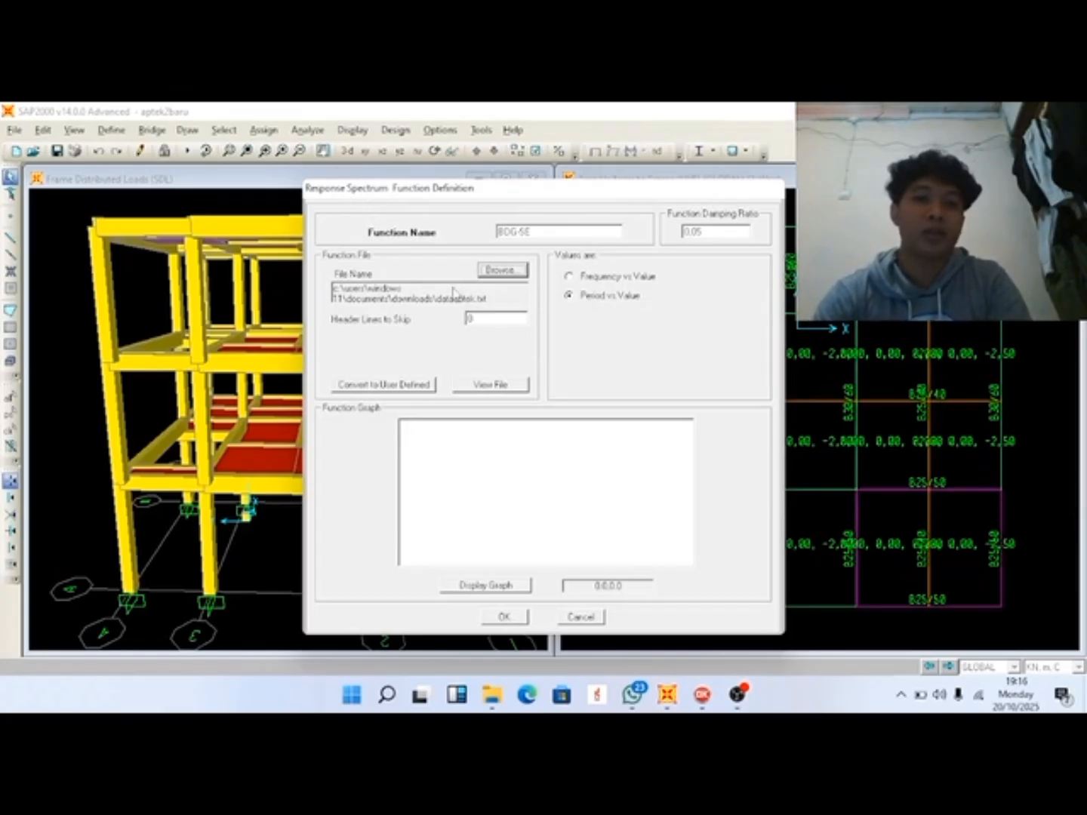
left_click(495, 587)
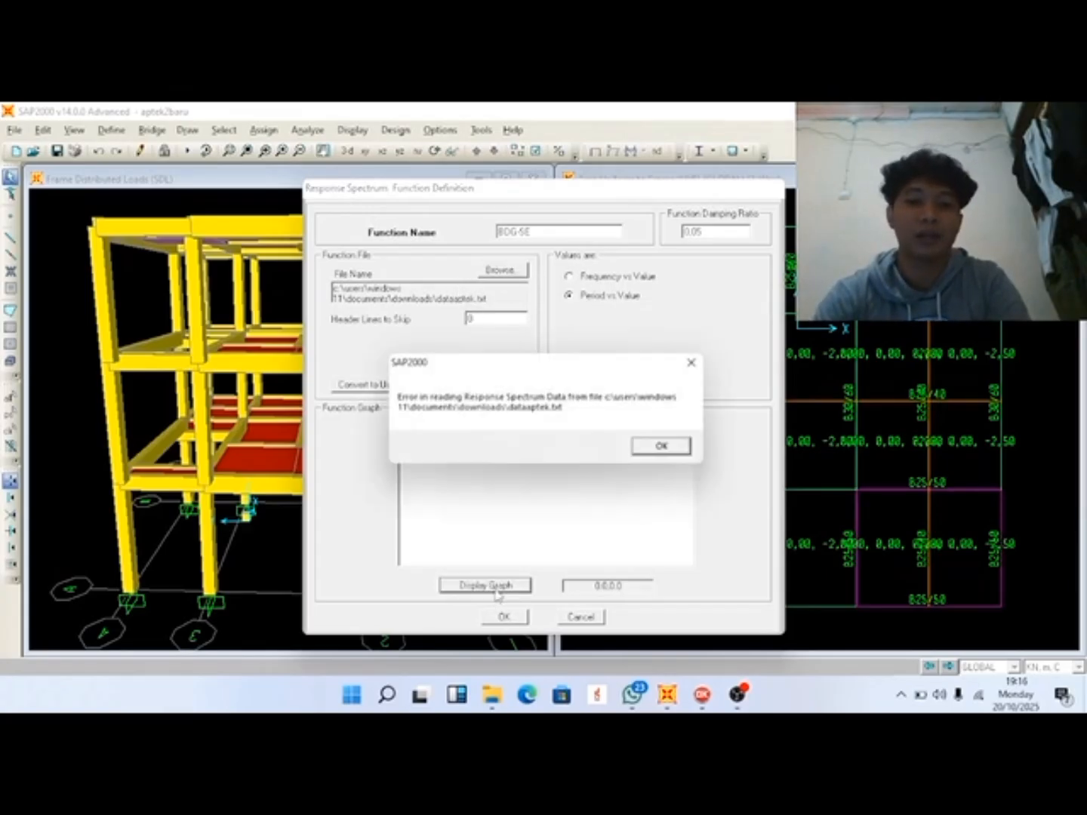
left_click(660, 446)
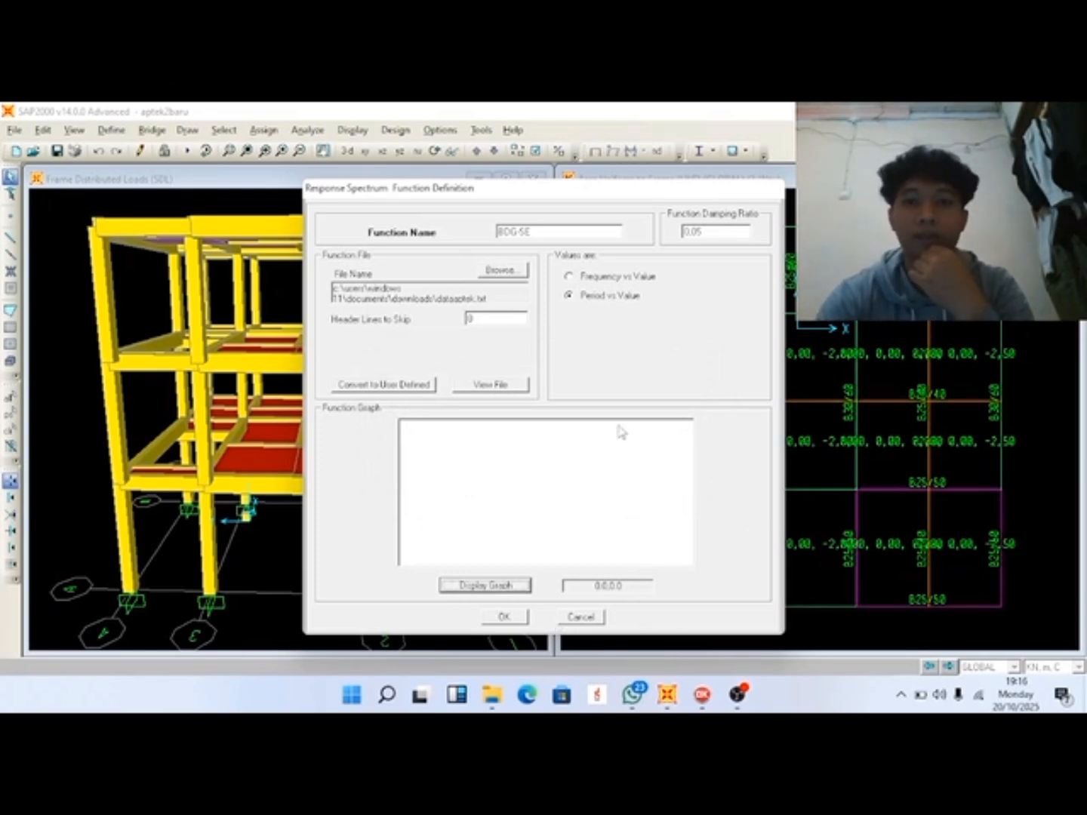
Check the selected time and value rows in Peta Gempa dan Respons Spektra 2019 and return to the SAP2000 function definition.
left_click(702, 694)
scroll(355, 489, "down", 1)
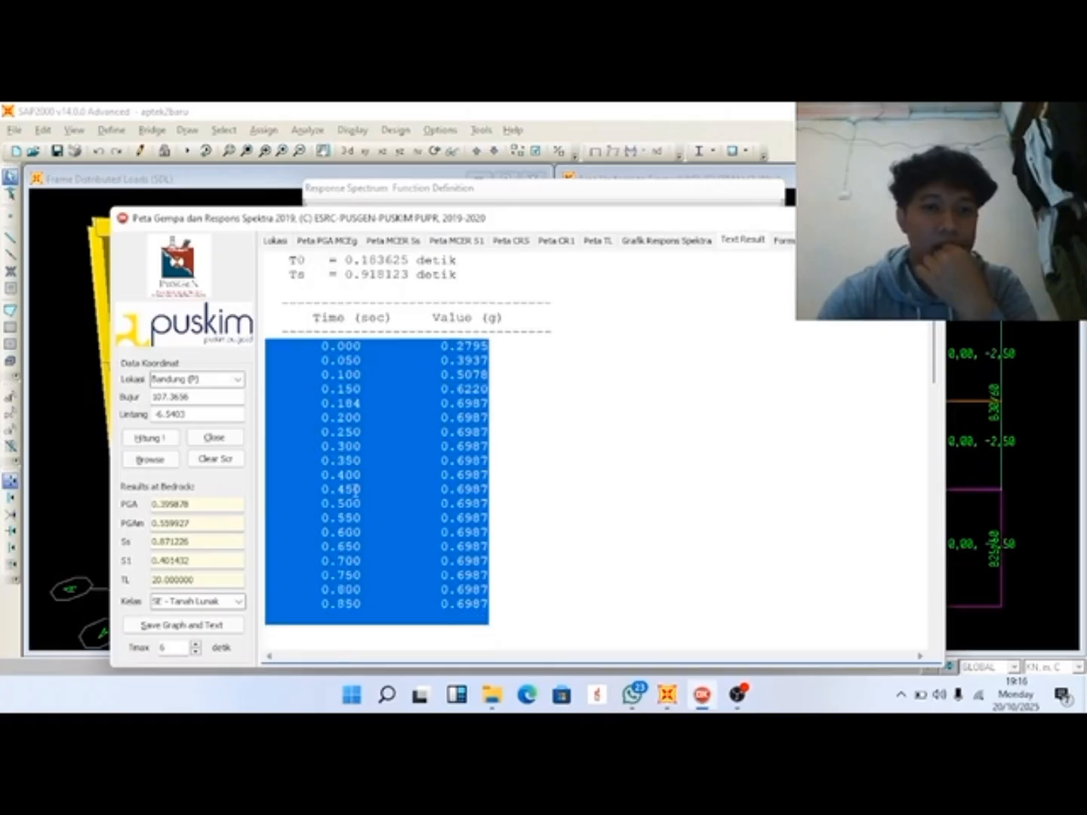
scroll(356, 489, "down", 20)
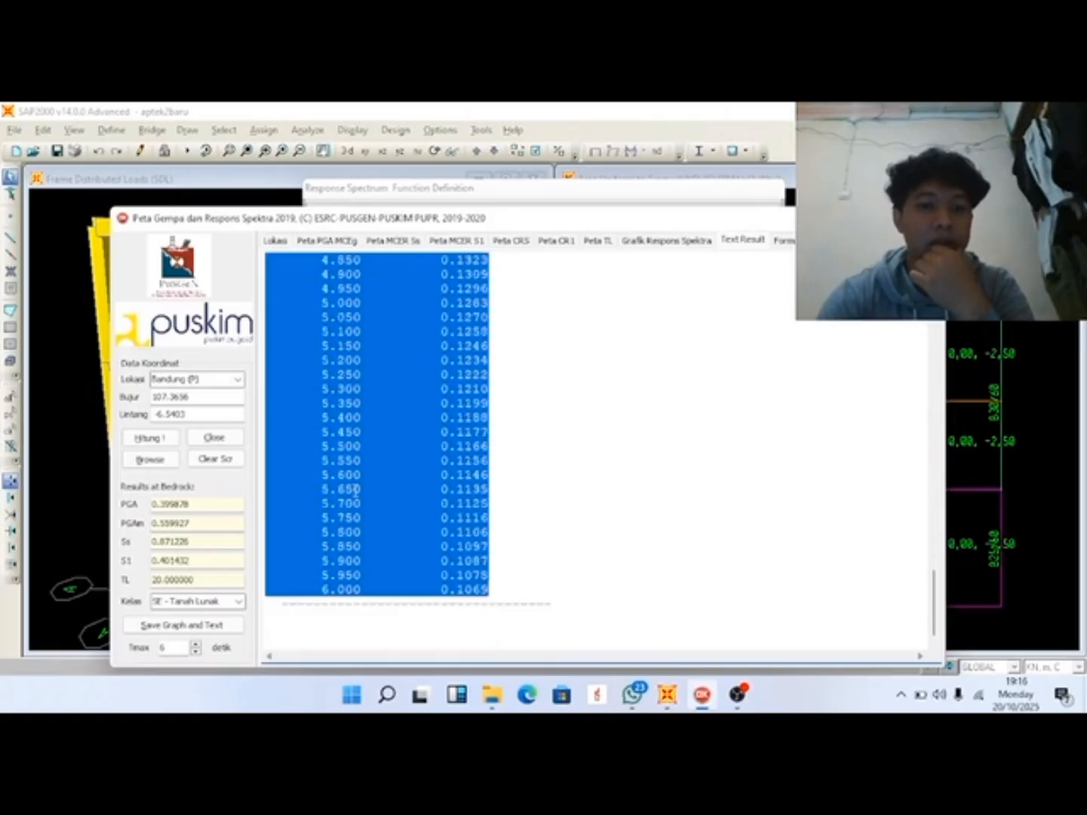
scroll(415, 471, "up", 5)
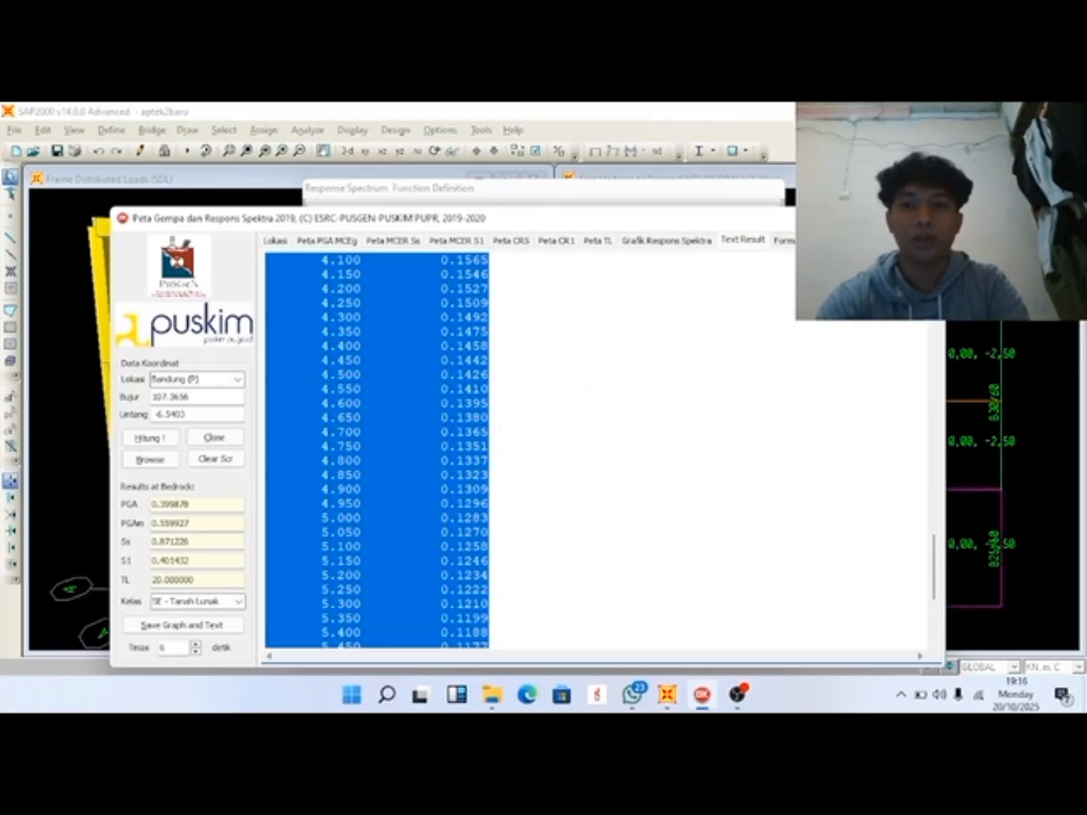
left_click(606, 193)
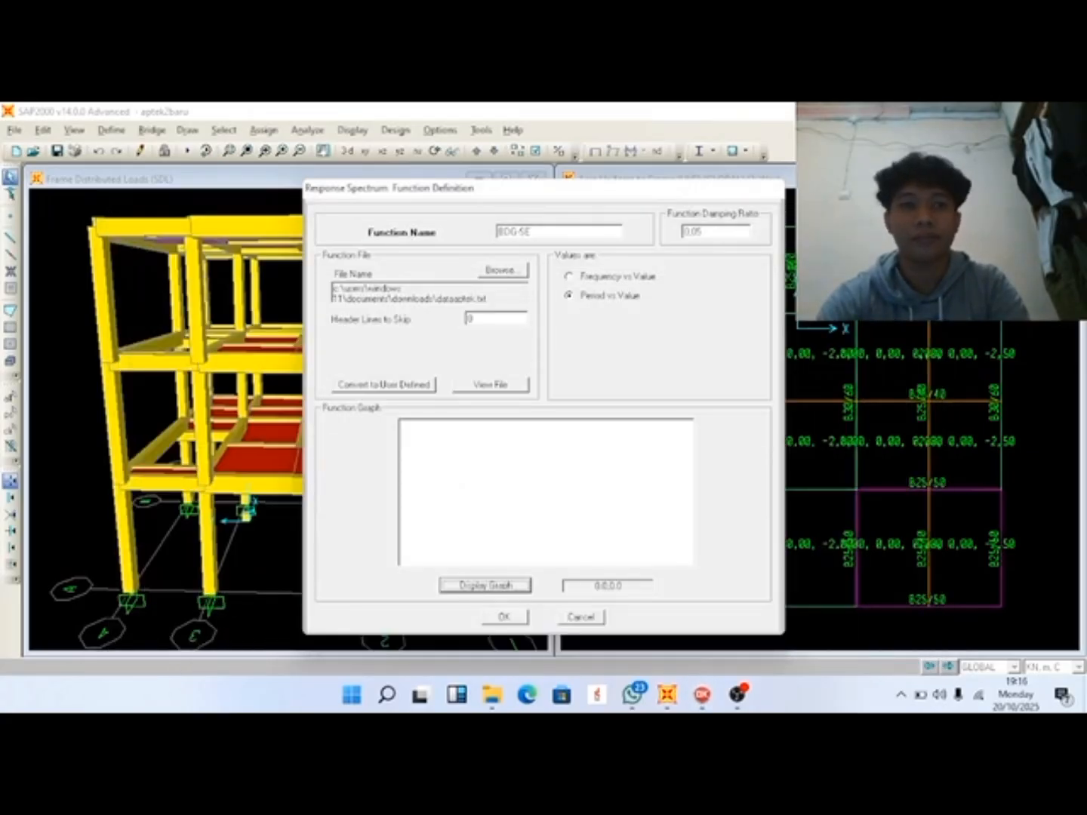
Discard the new function definition, close the response spectrum function list and minimize the open windows to reach the desktop.
left_click(581, 618)
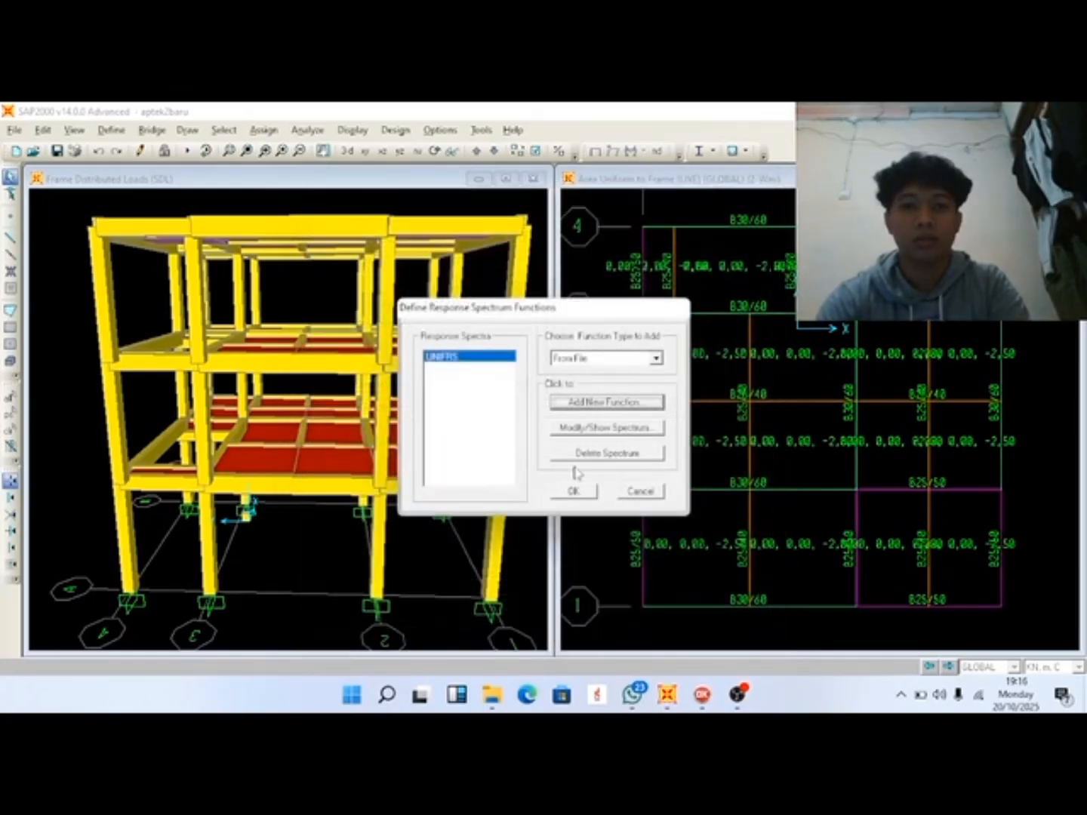
left_click(638, 493)
left_click(994, 111)
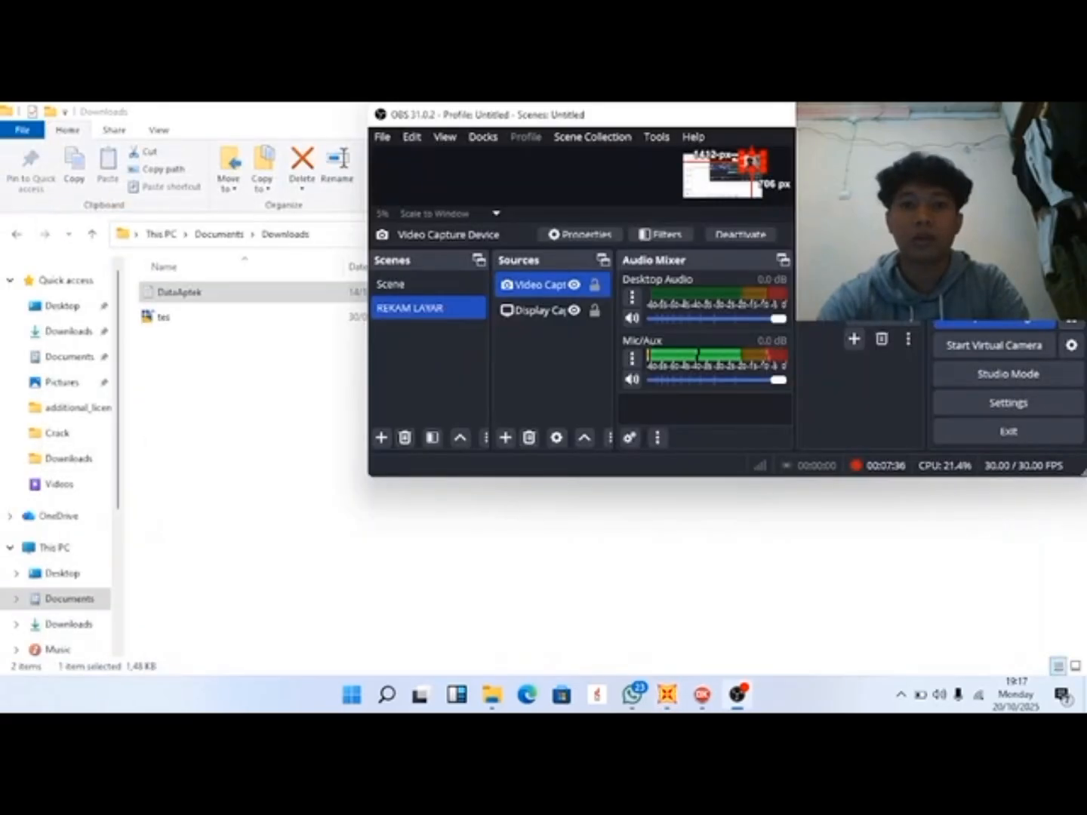
left_click(996, 114)
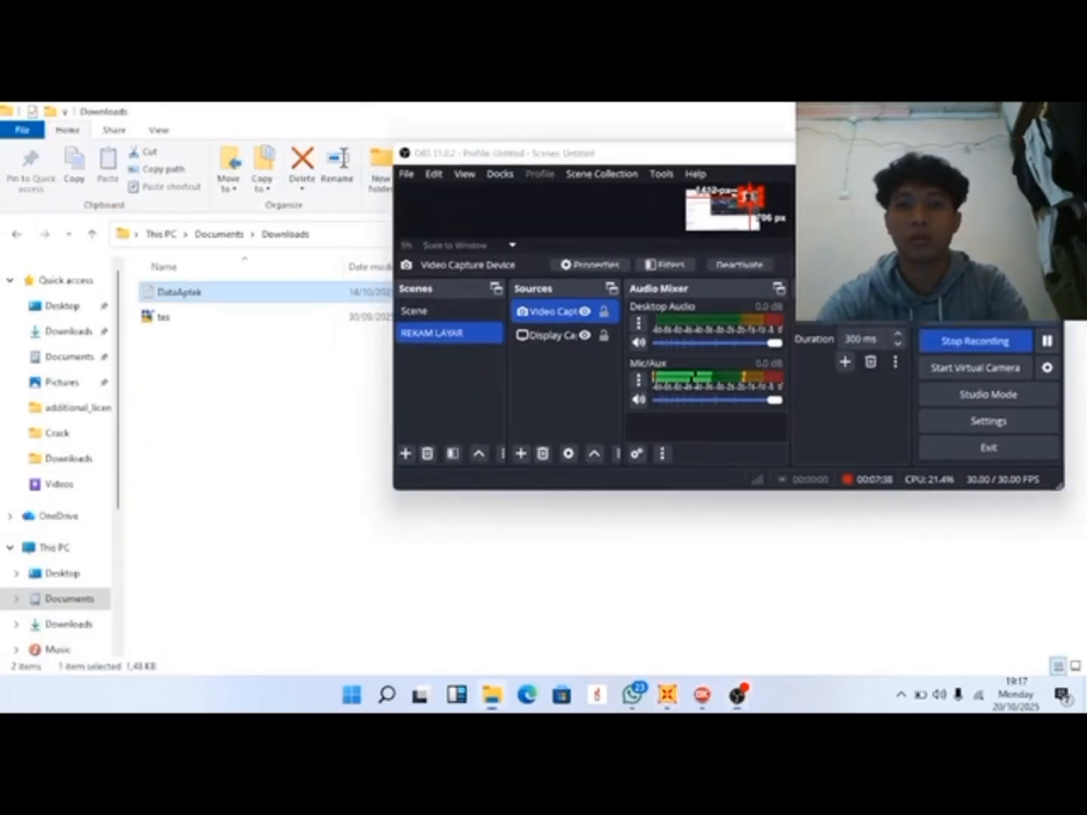
left_click(995, 114)
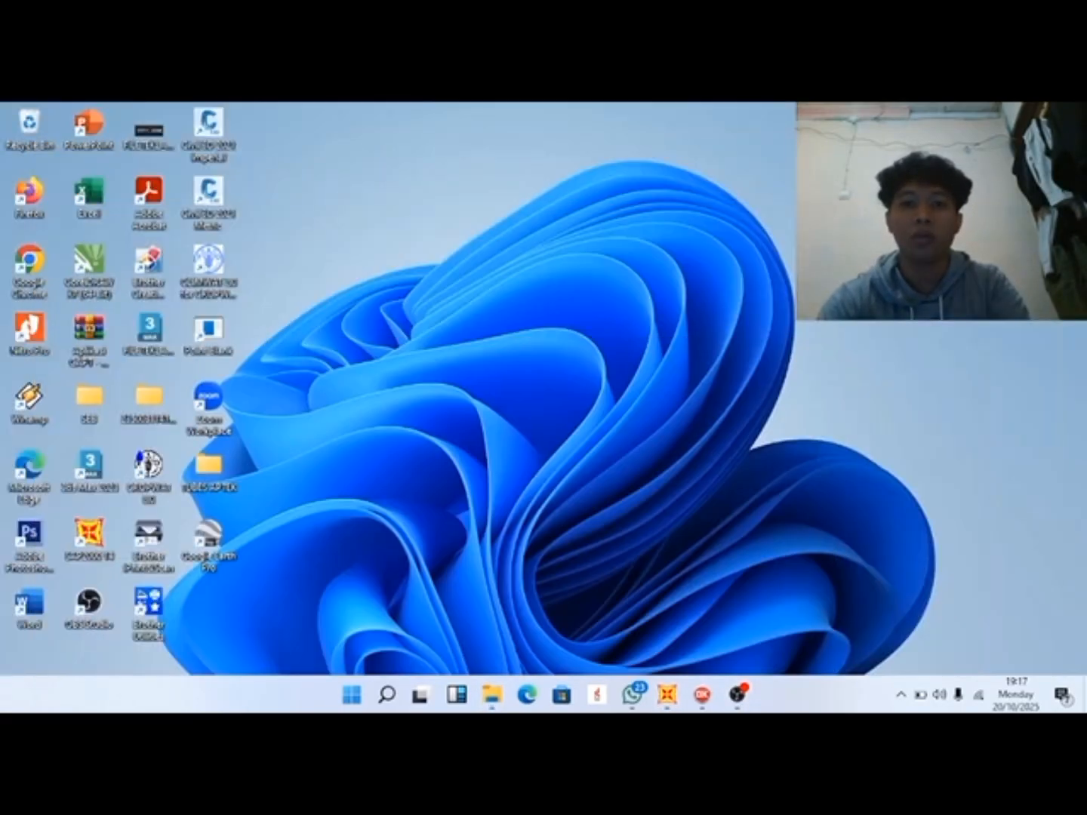
Launch Excel and create a blank workbook.
left_click(738, 691)
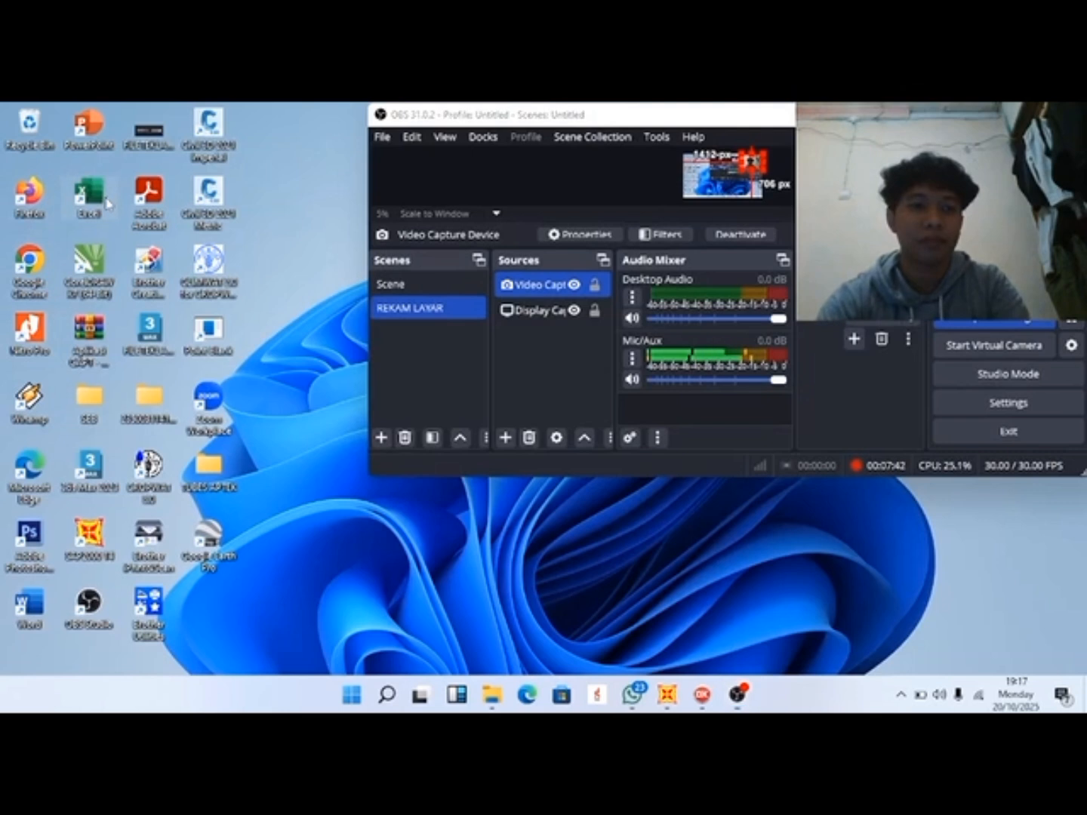
double_click(108, 202)
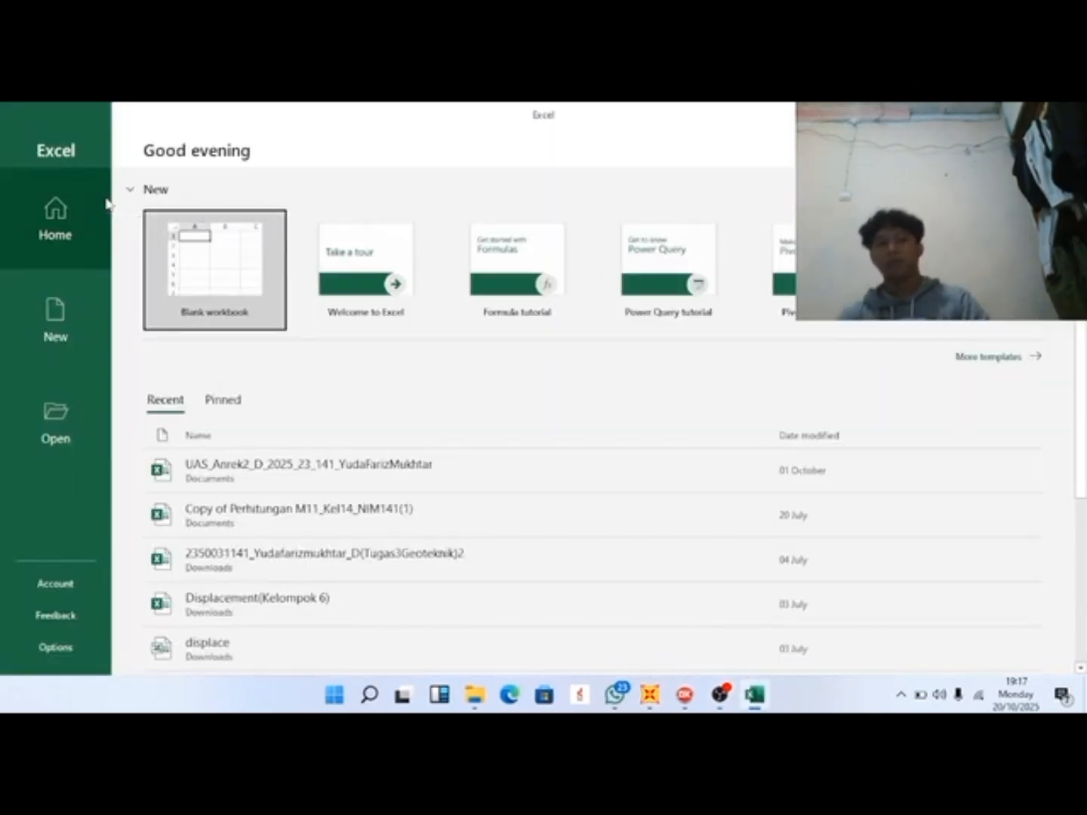
left_click(231, 264)
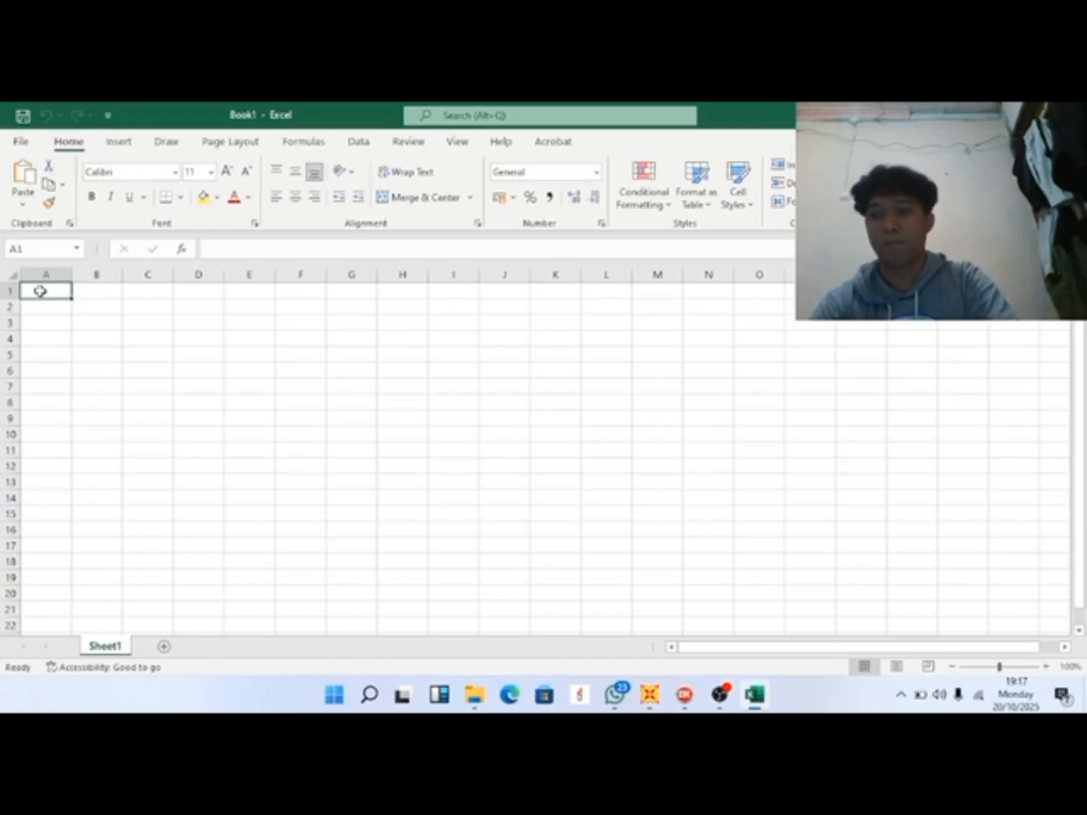
Import the copied spectrum table at cell A1 with the Text Import Wizard as space-delimited data in General format.
left_click(24, 203)
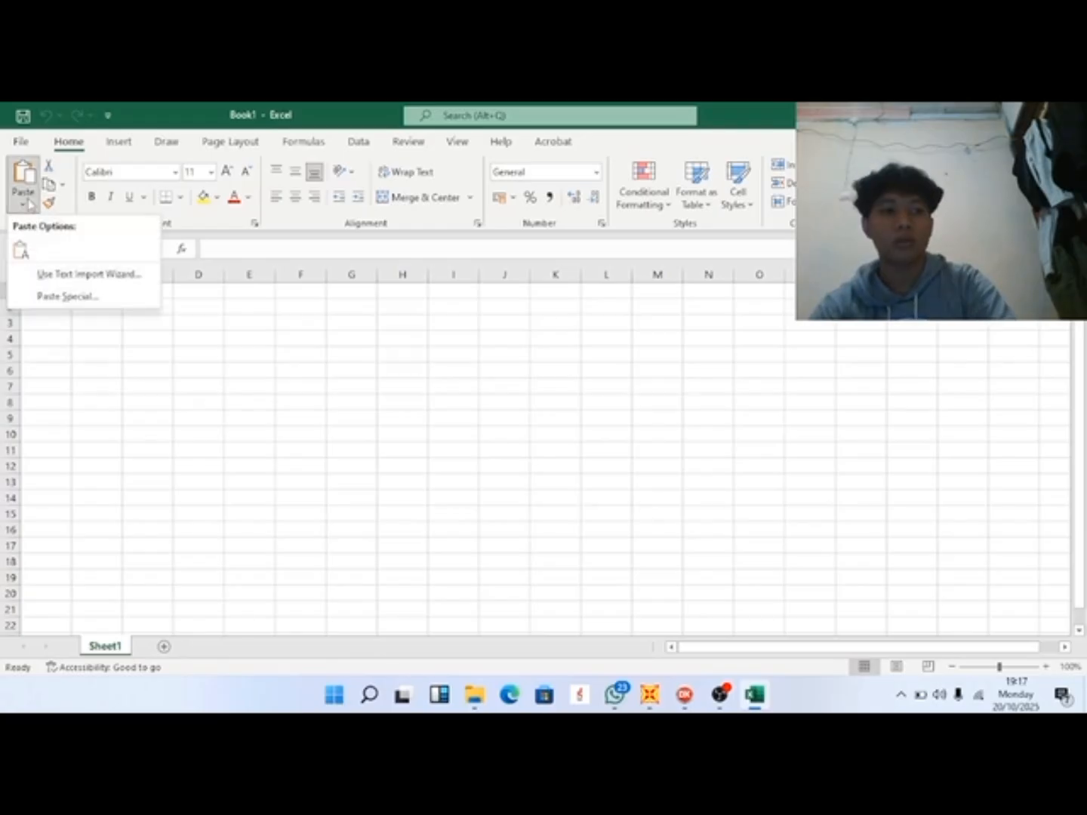
left_click(72, 277)
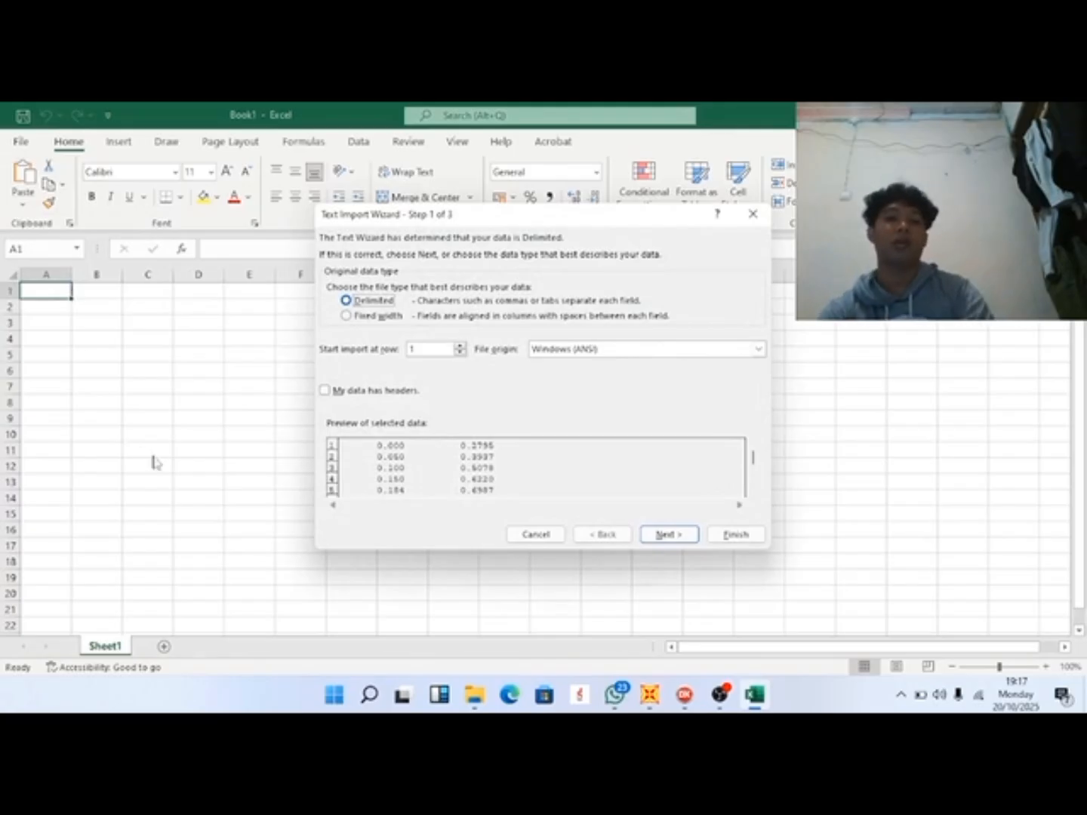
left_click(690, 536)
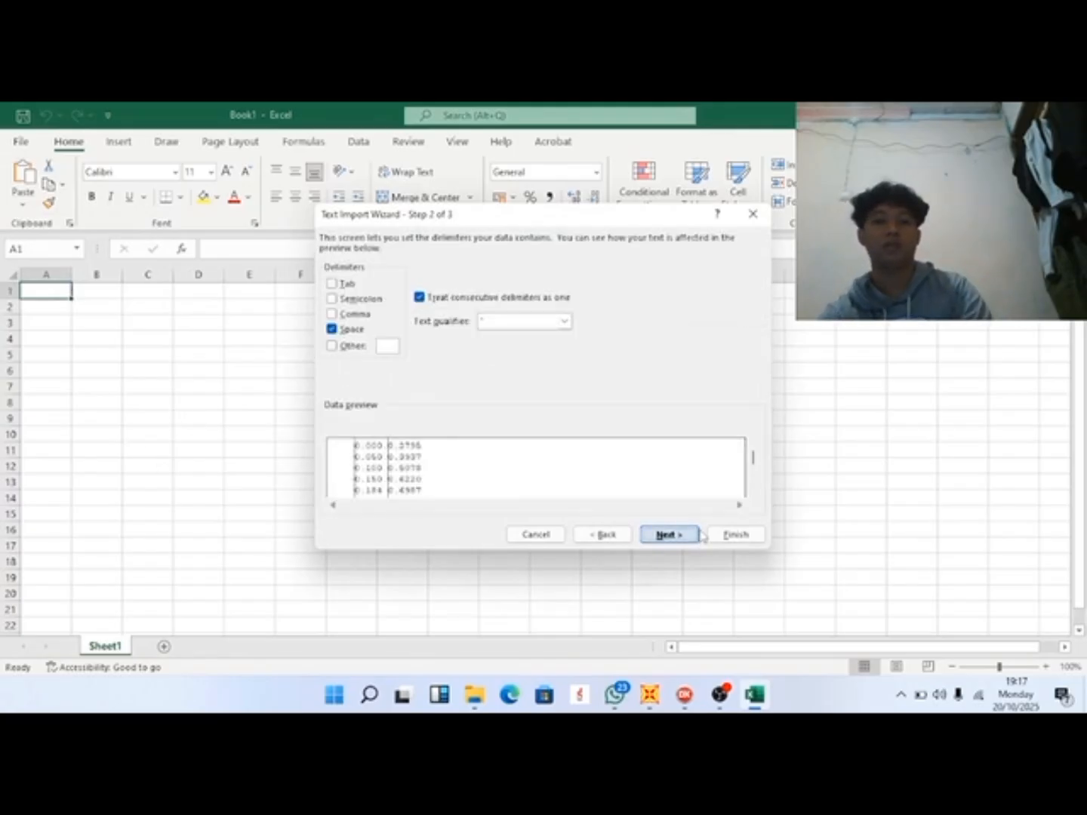
left_click(690, 536)
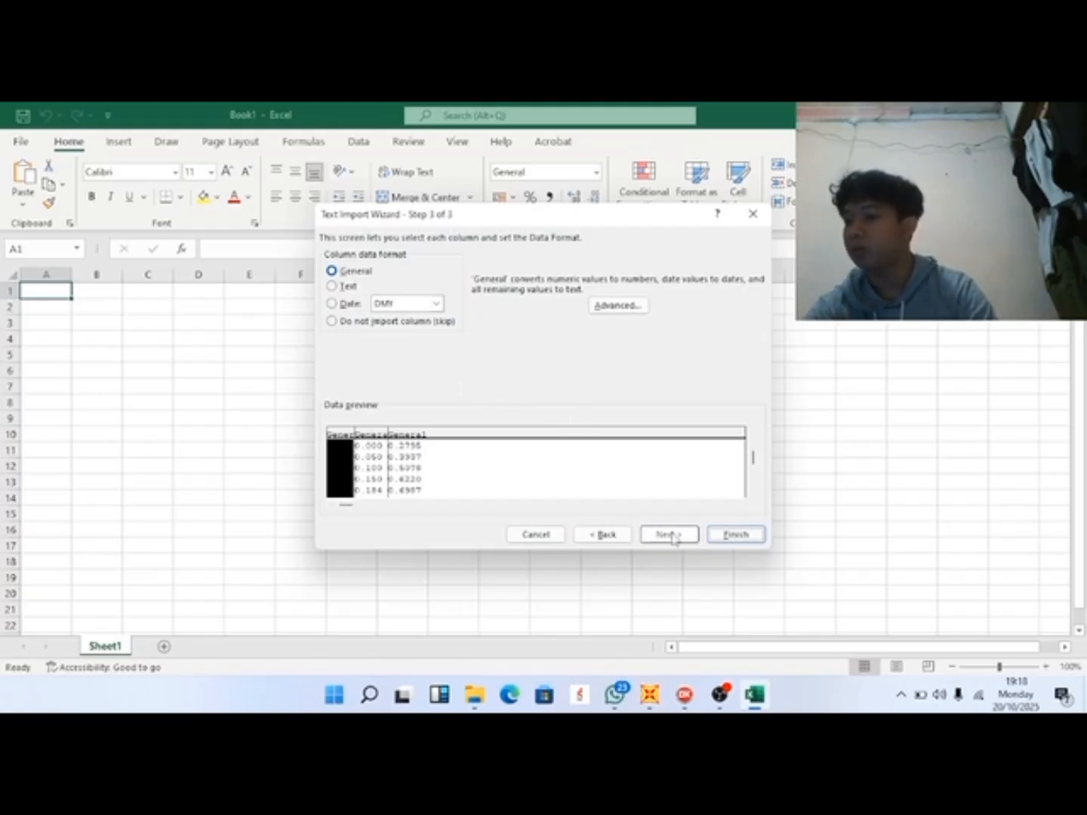
left_click(732, 537)
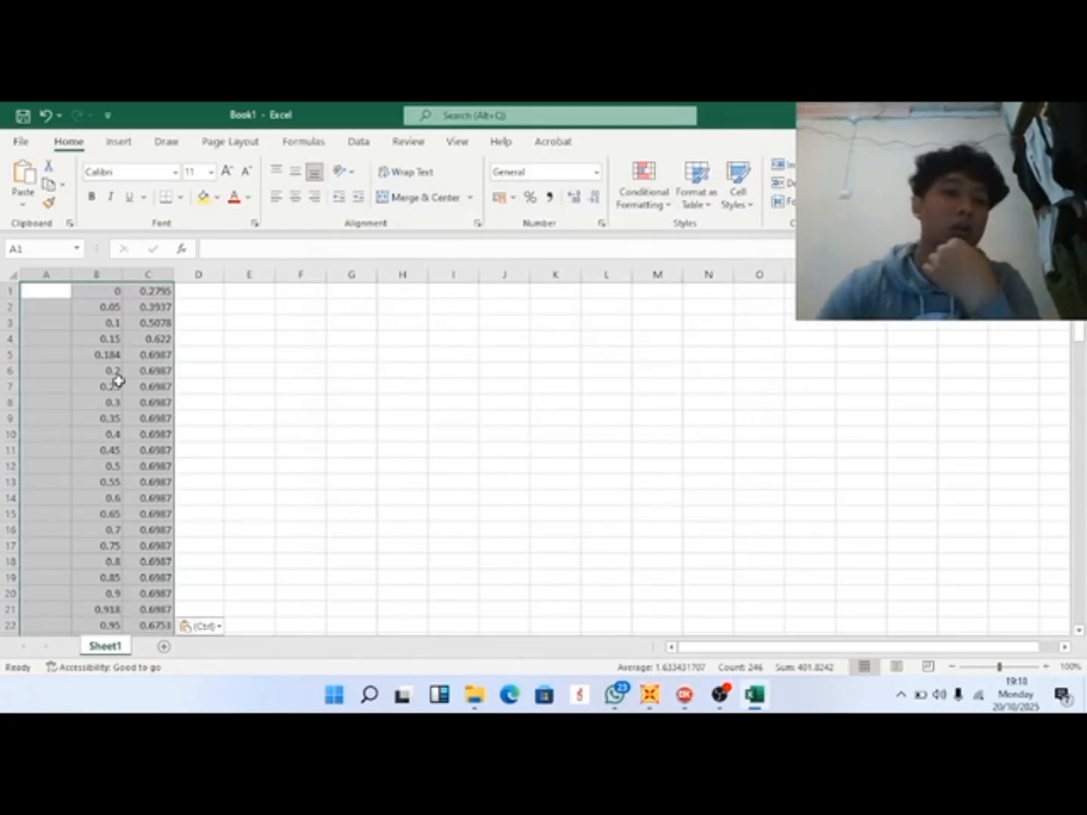
Save the spectrum workbook to the Downloads folder as DataAptekyudabaru in Text (MS-DOS) format.
left_click(12, 144)
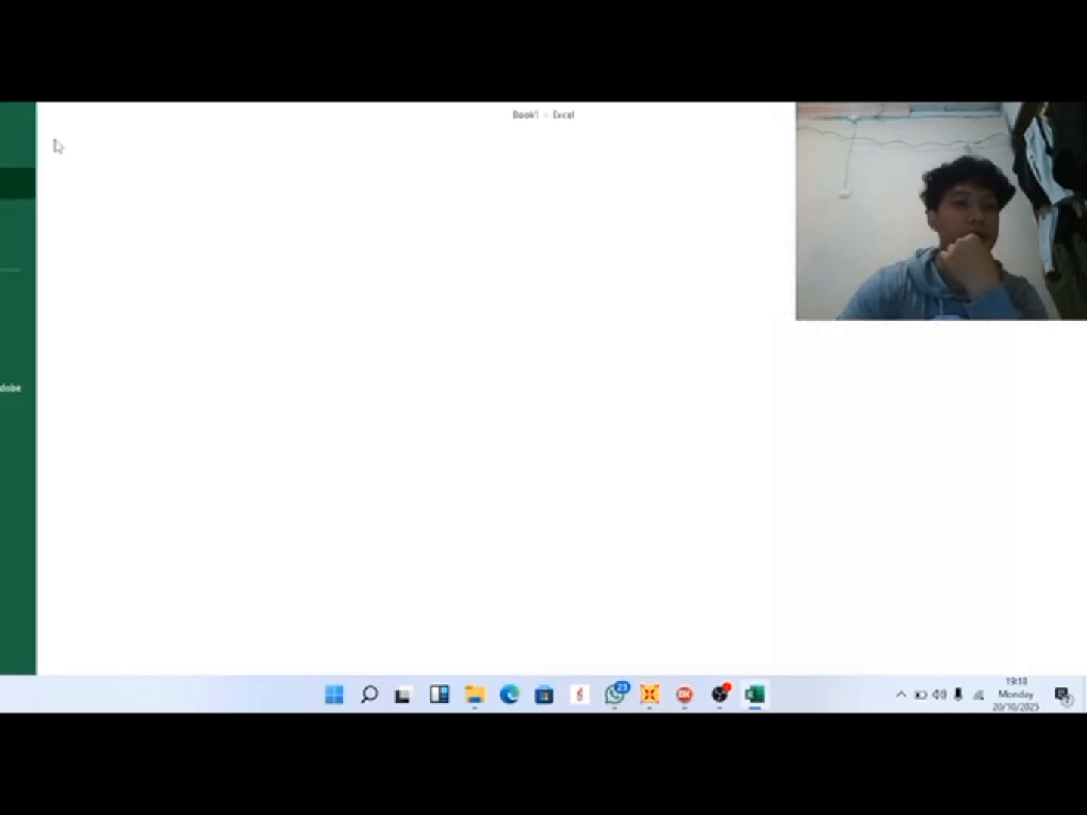
left_click(60, 359)
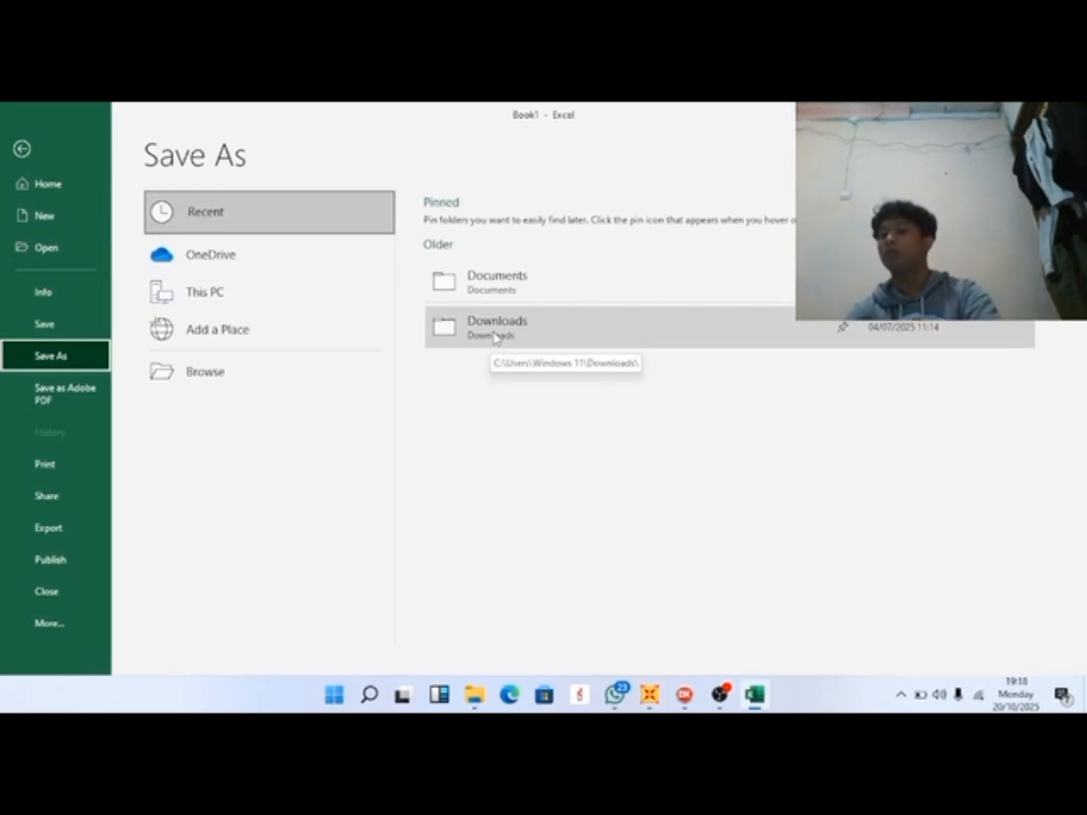
left_click(253, 298)
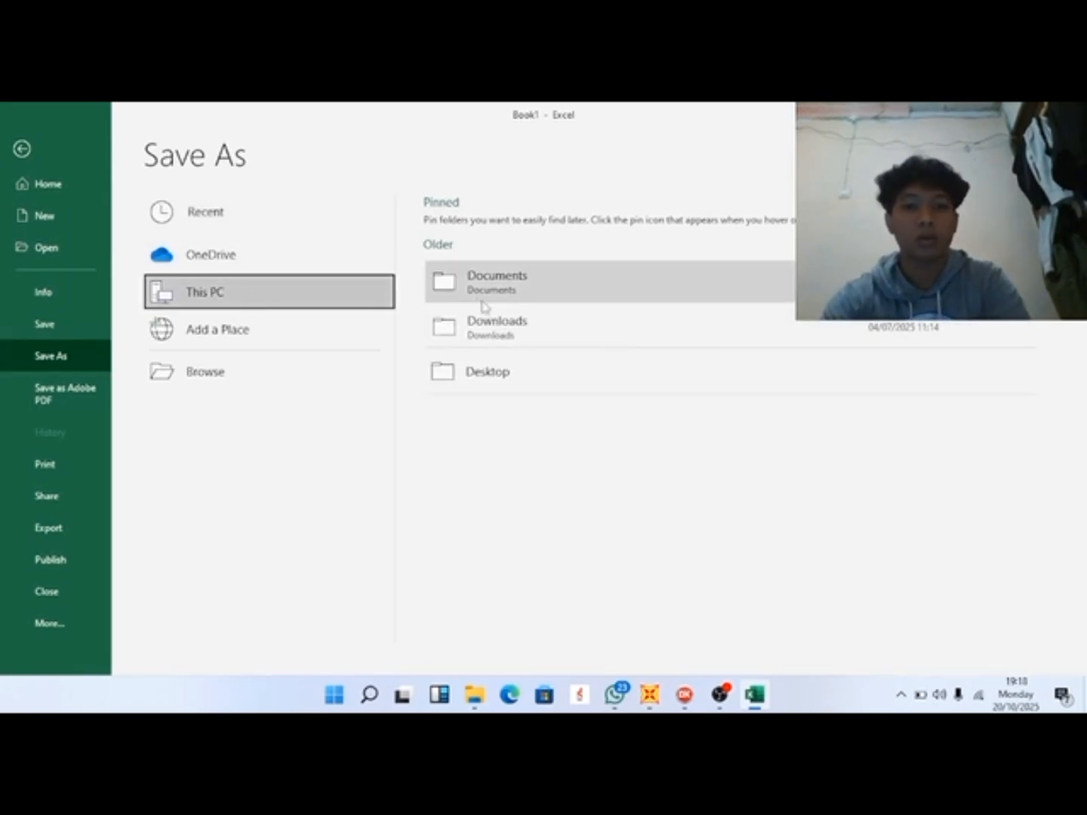
left_click(500, 332)
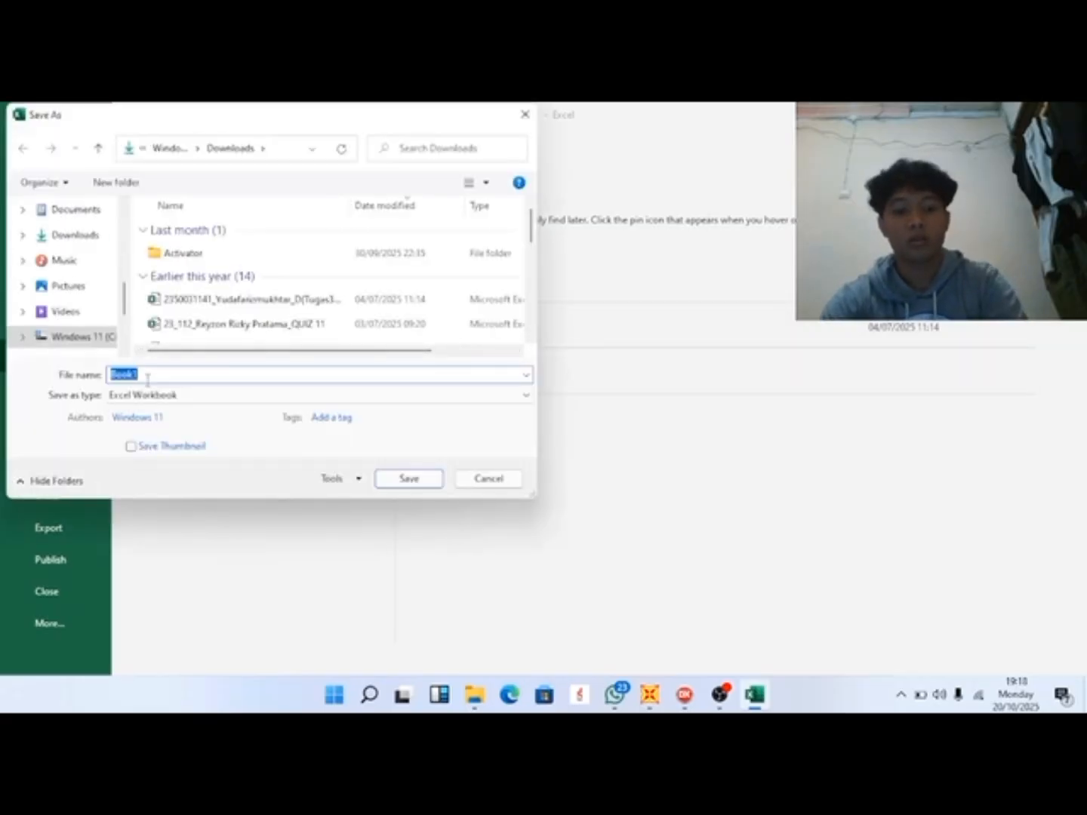
type("DataApotekyudishana")
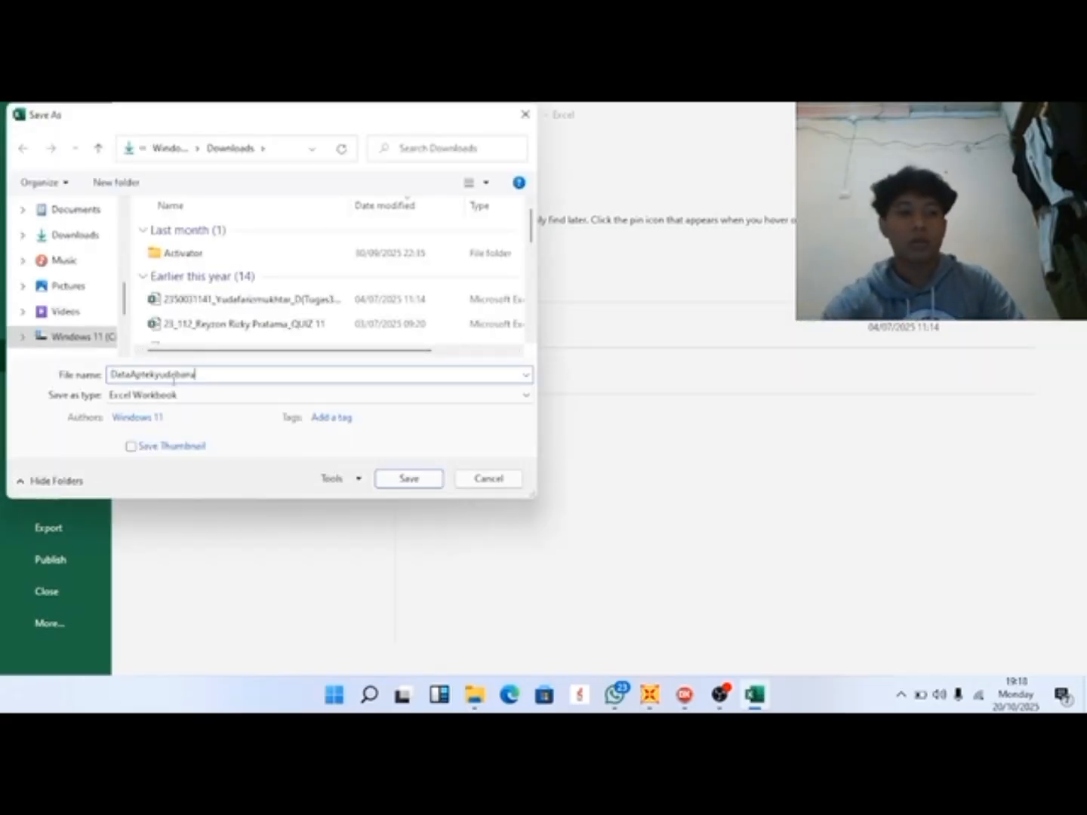
left_click(455, 404)
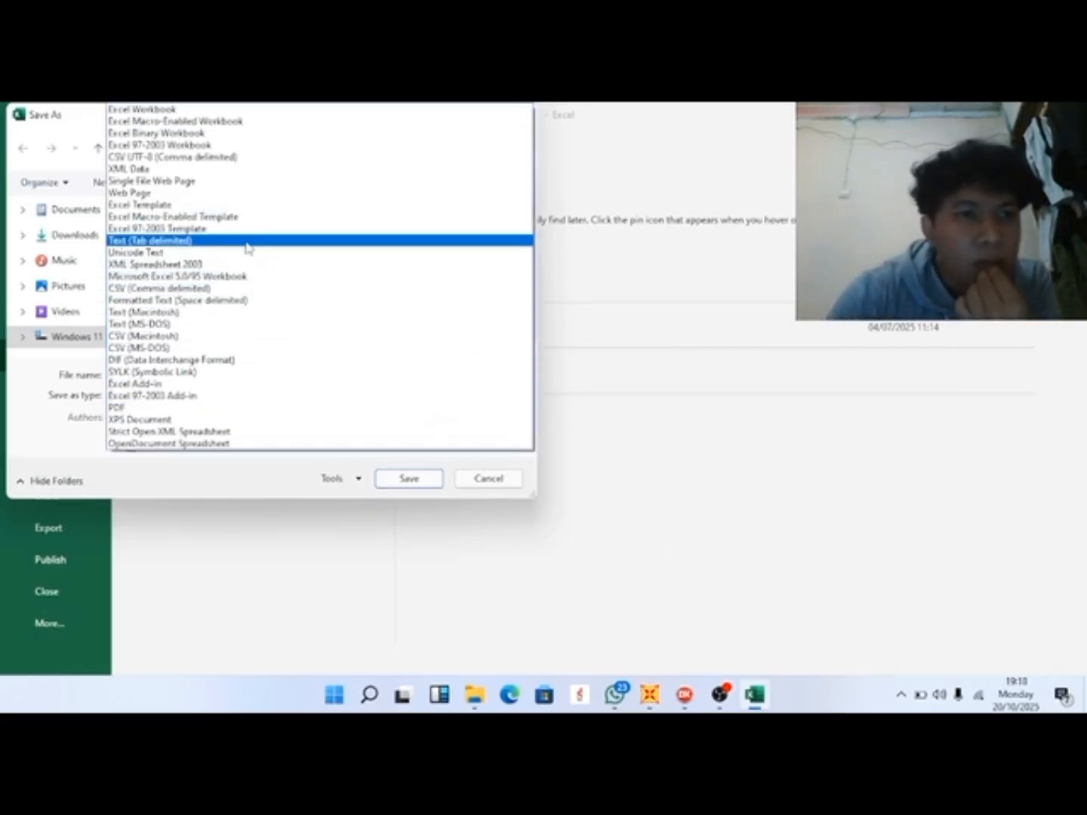
left_click(232, 324)
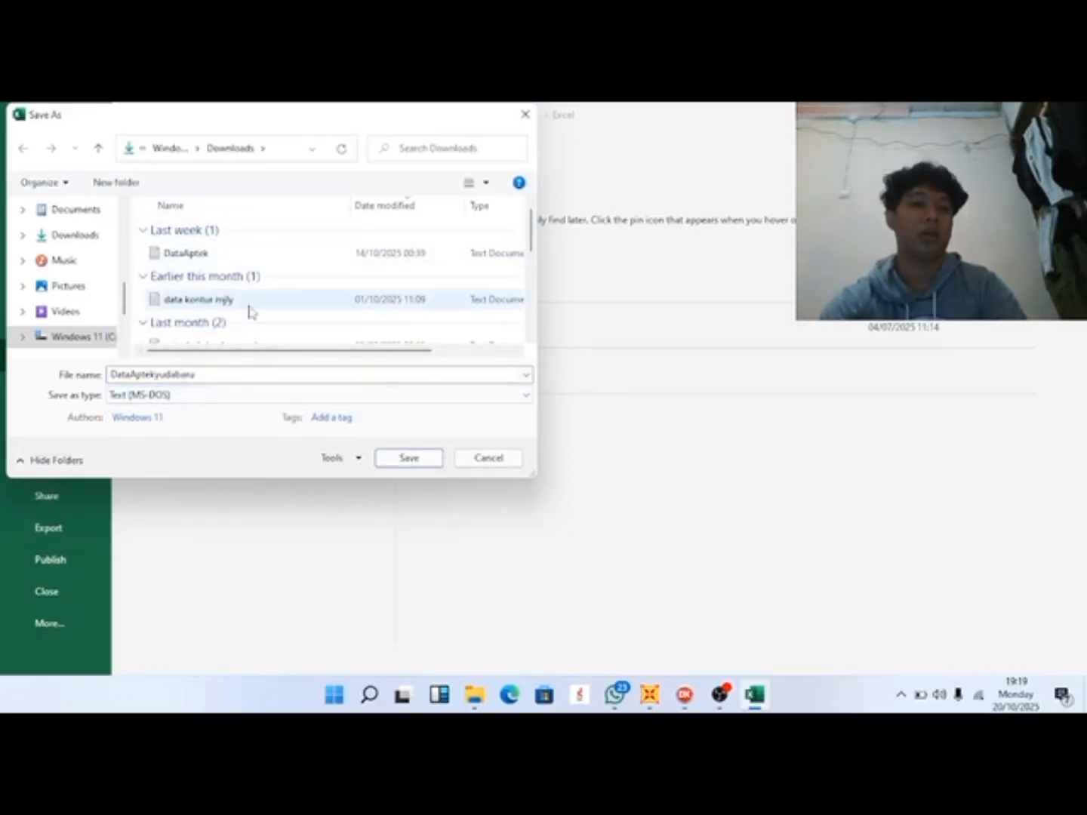
left_click(408, 459)
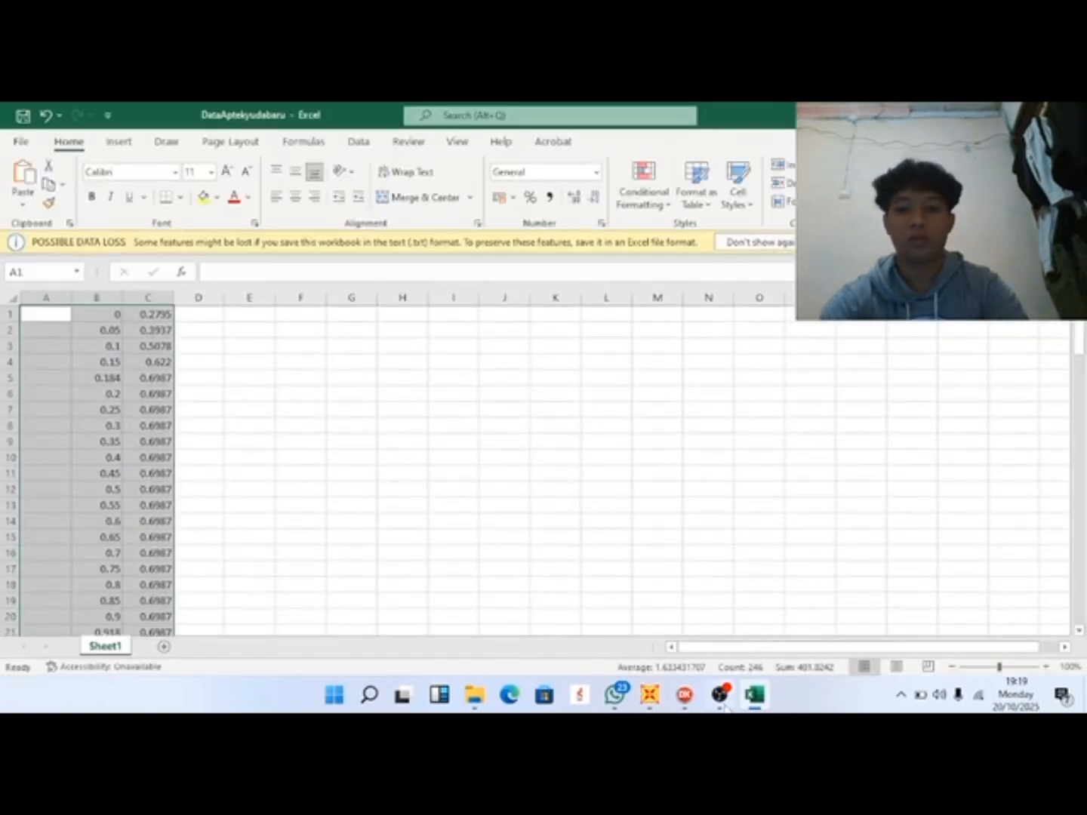
Switch to the SAP2000 model and start a new response spectrum function of the From File type.
left_click(685, 694)
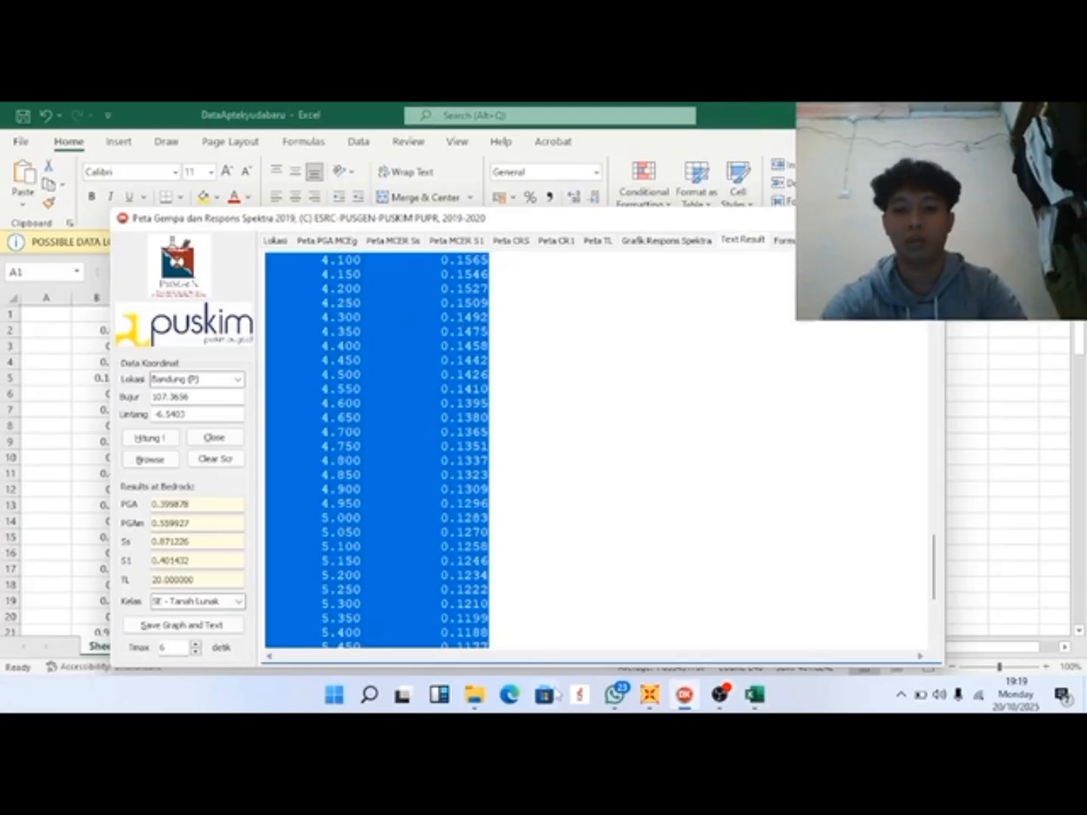
left_click(650, 694)
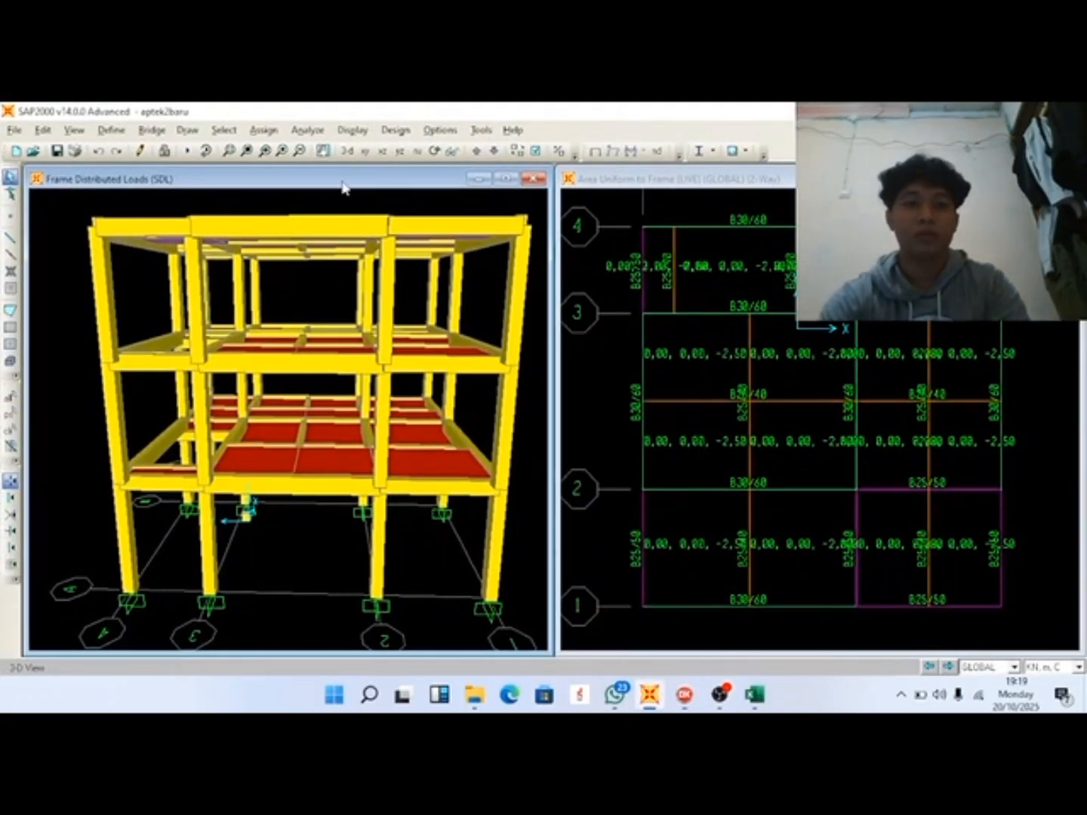
left_click(111, 129)
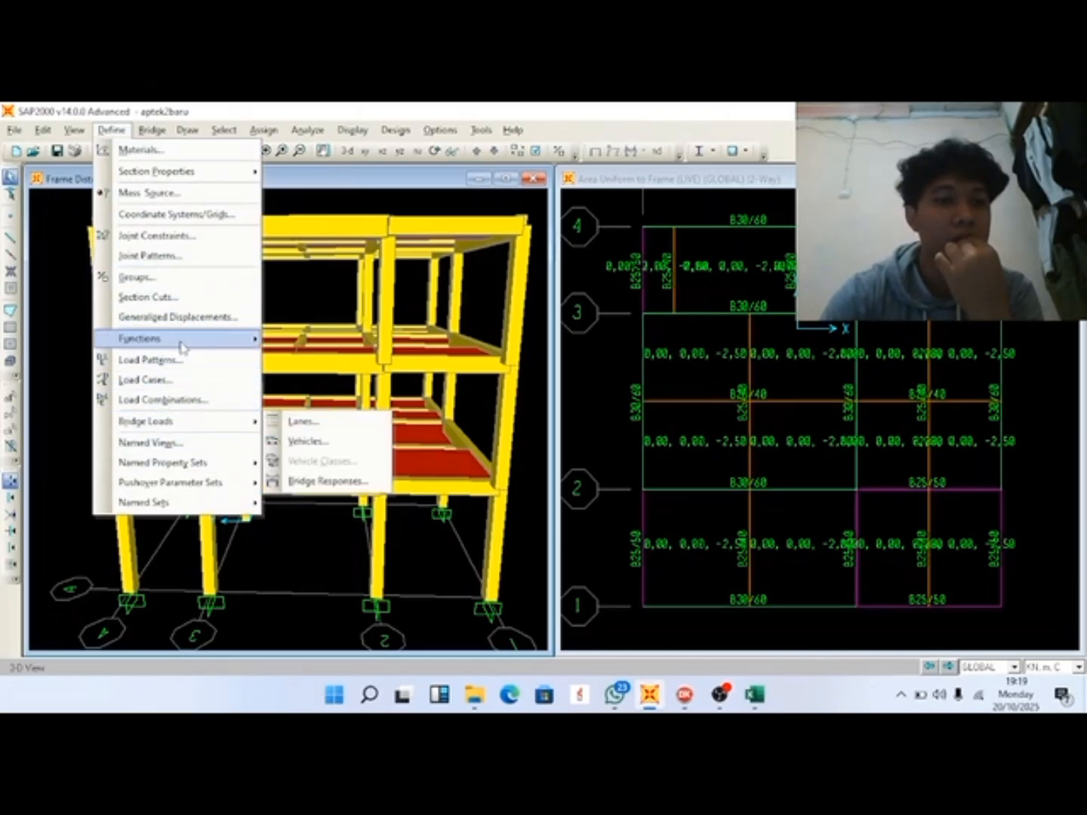
mouse_move(193, 344)
left_click(318, 341)
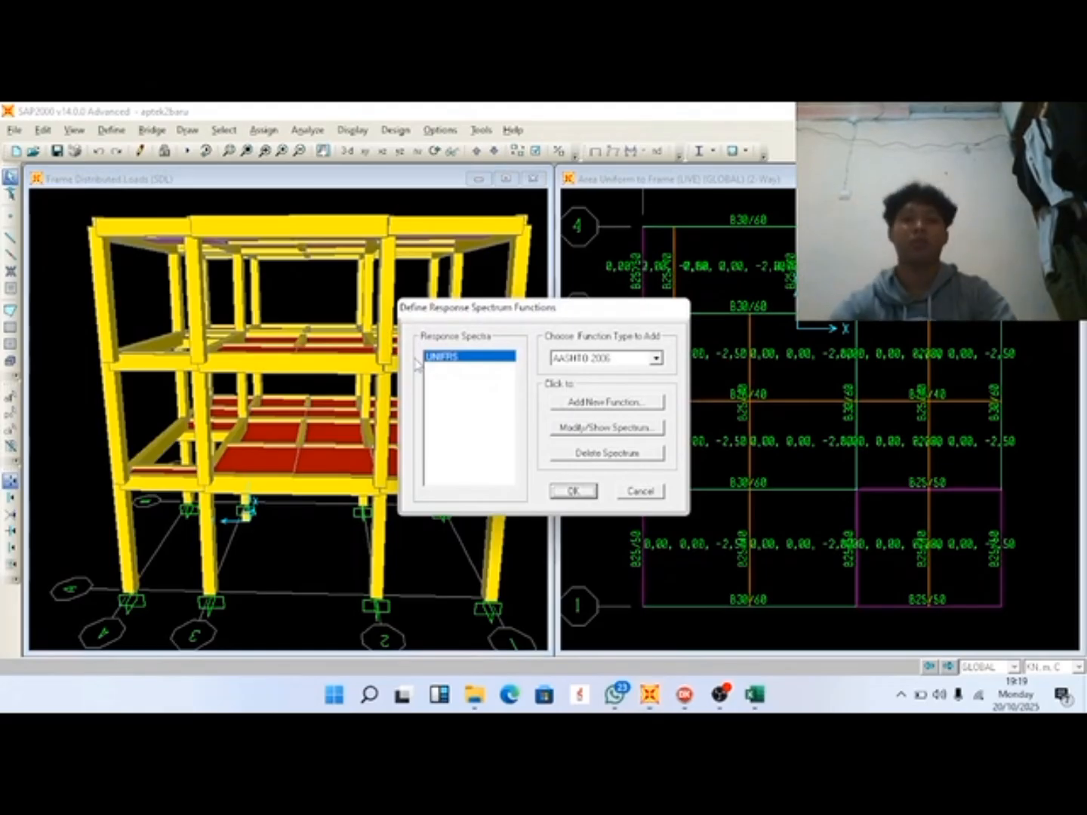
left_click(655, 358)
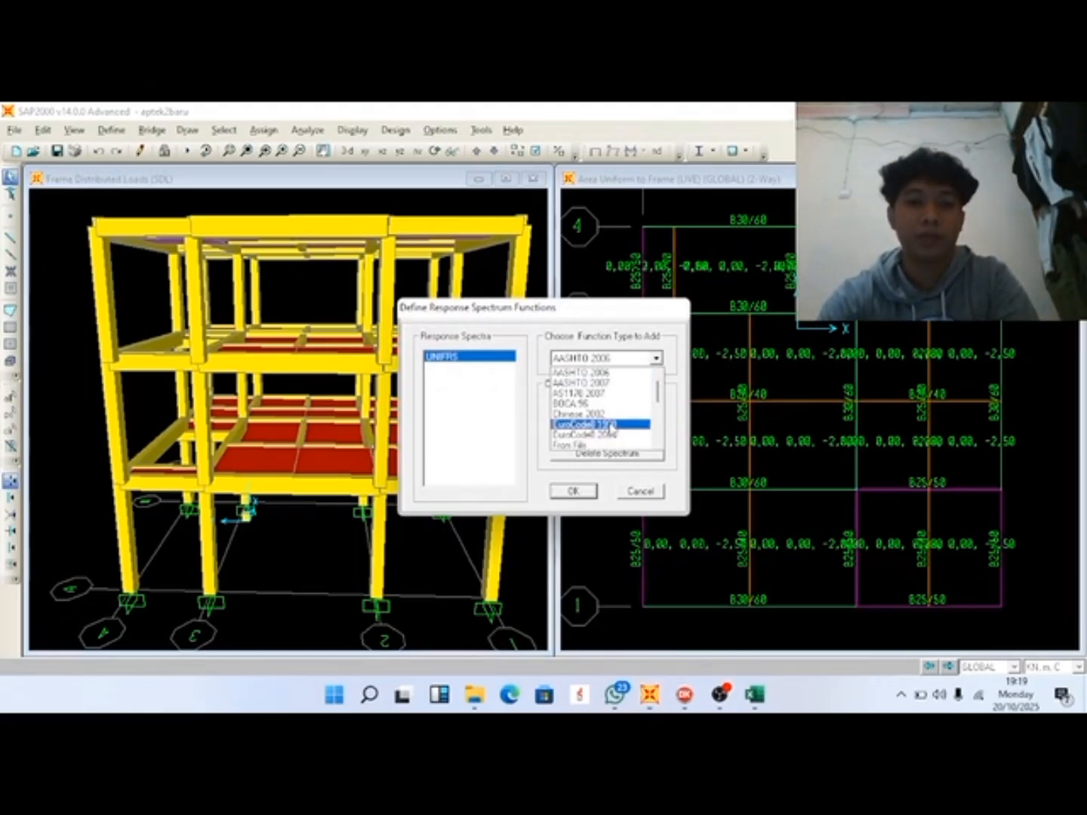
scroll(615, 431, "down", 2)
left_click(587, 384)
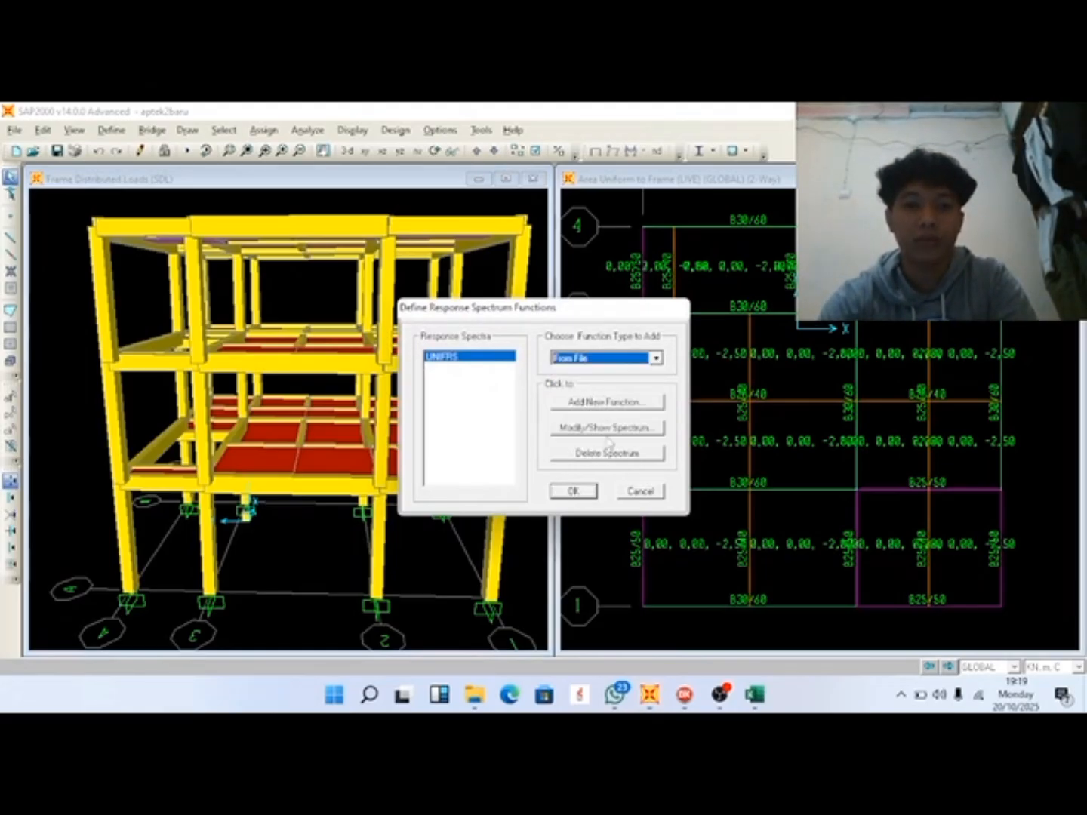
left_click(626, 405)
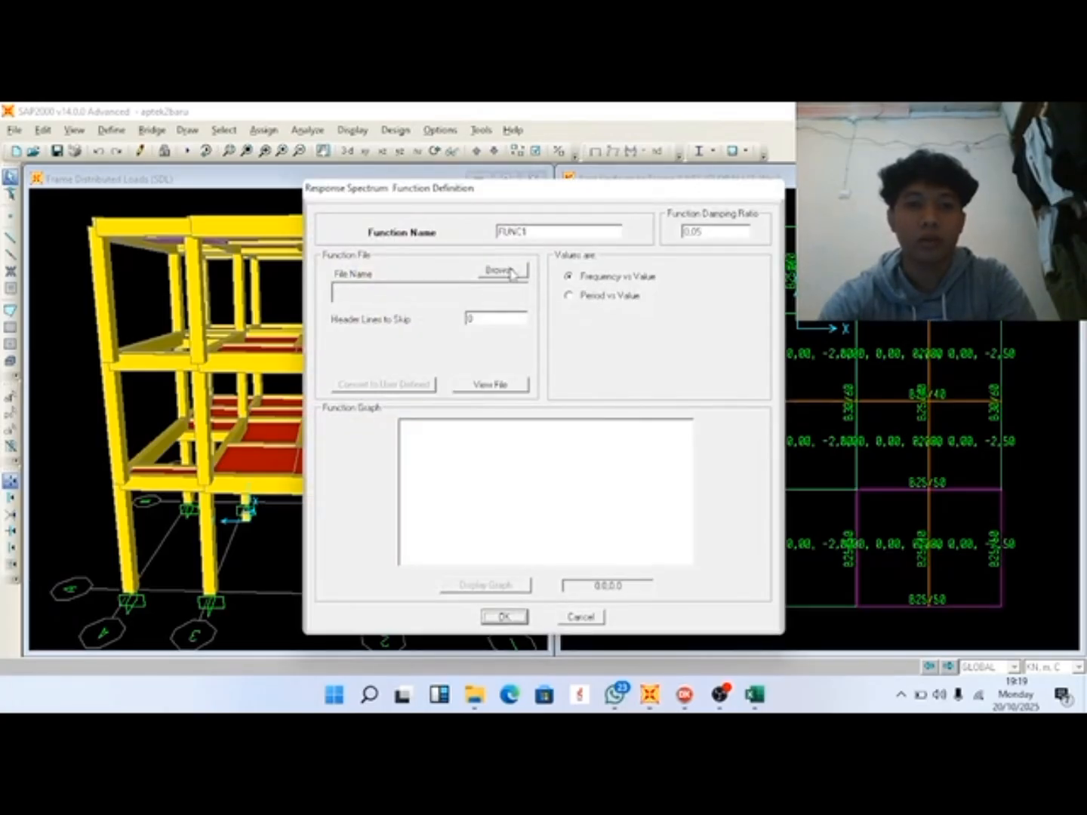
Load the text file DataAptekyudabaru from the Downloads folder as the function file, showing all file types.
left_click(512, 272)
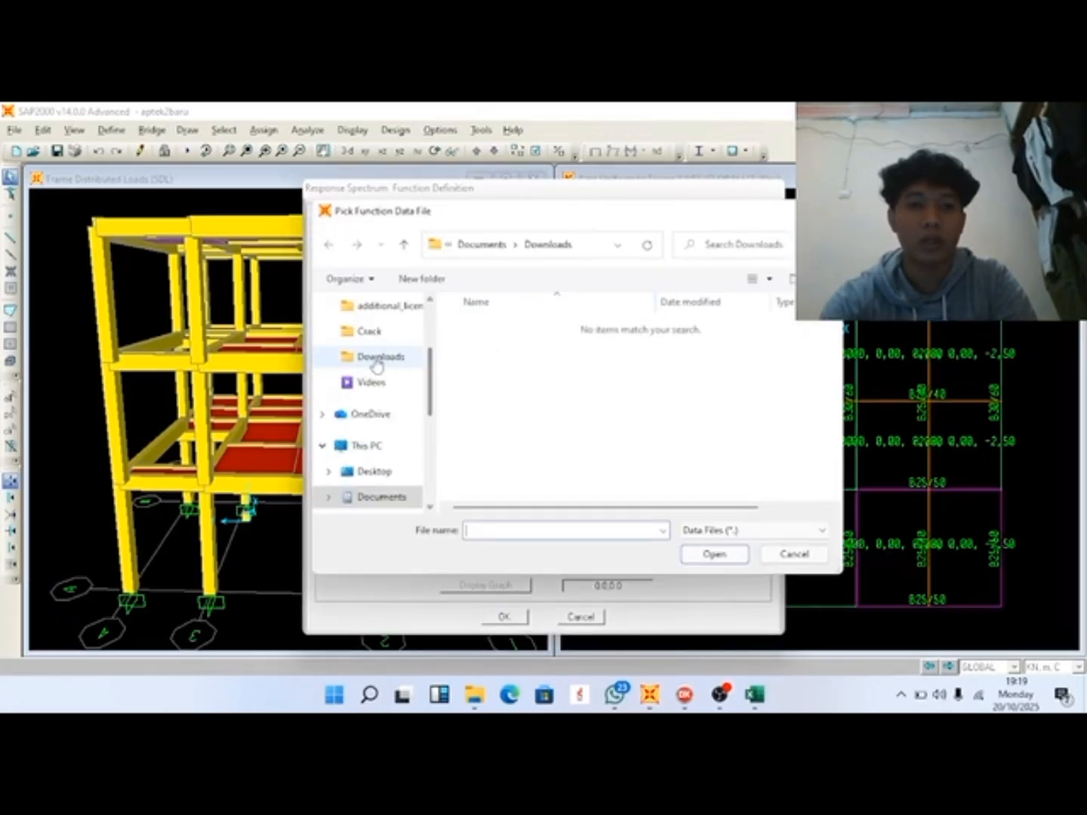
left_click(372, 446)
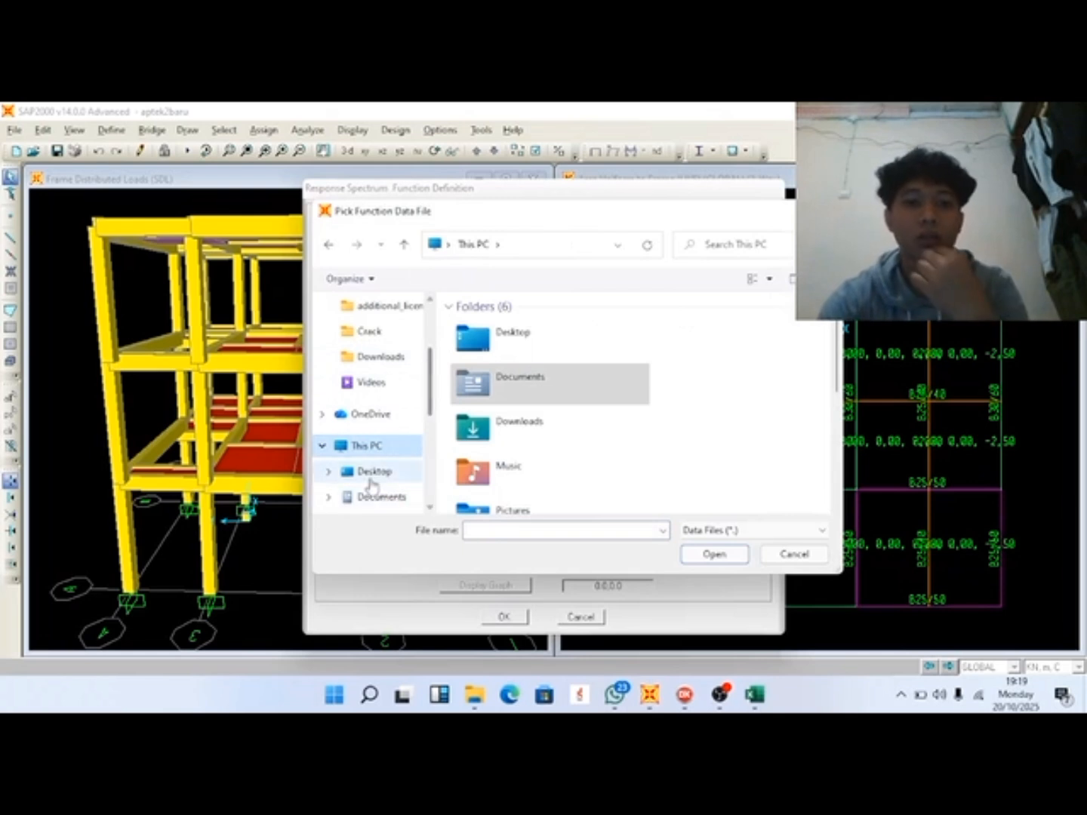
scroll(370, 485, "down", 3)
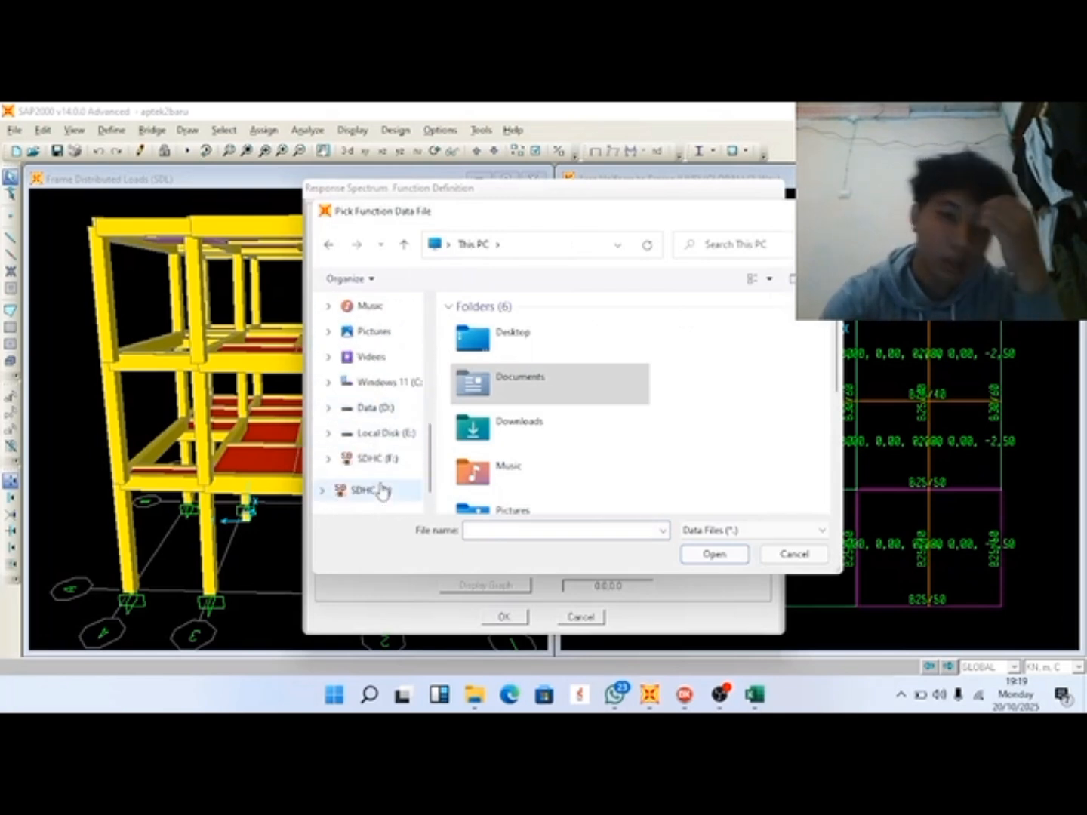
scroll(381, 487, "up", 5)
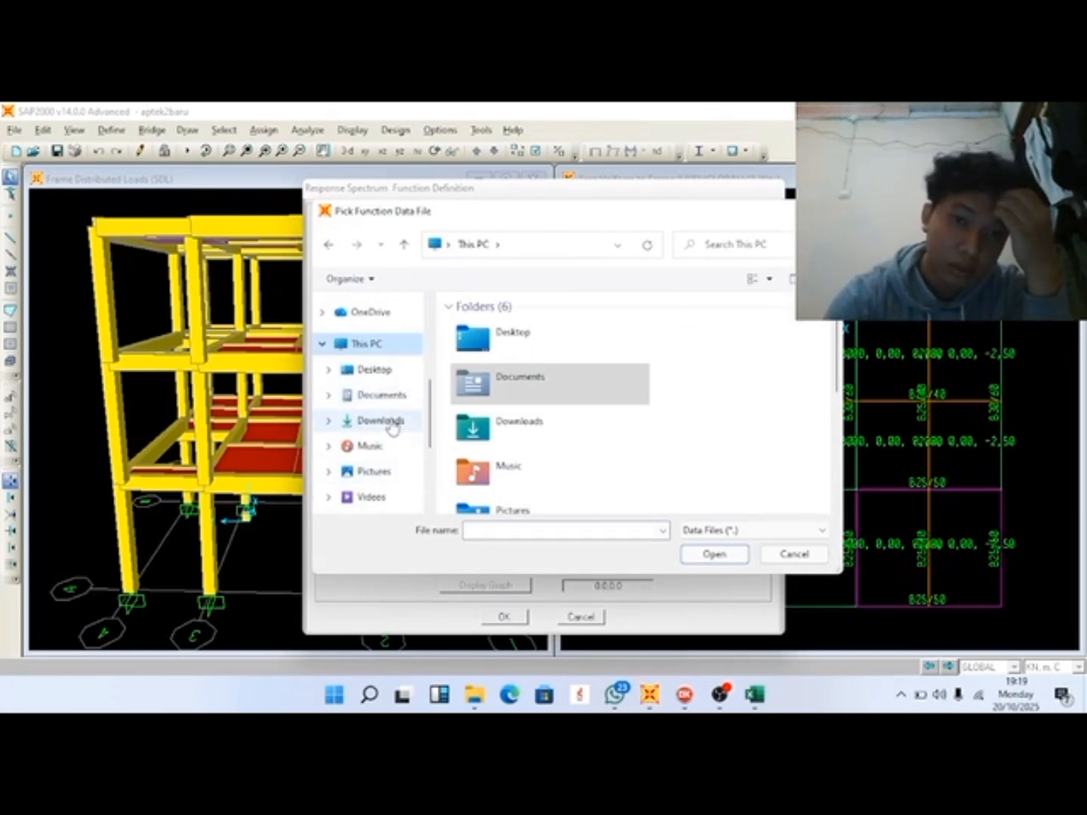
left_click(390, 422)
scroll(538, 441, "down", 2)
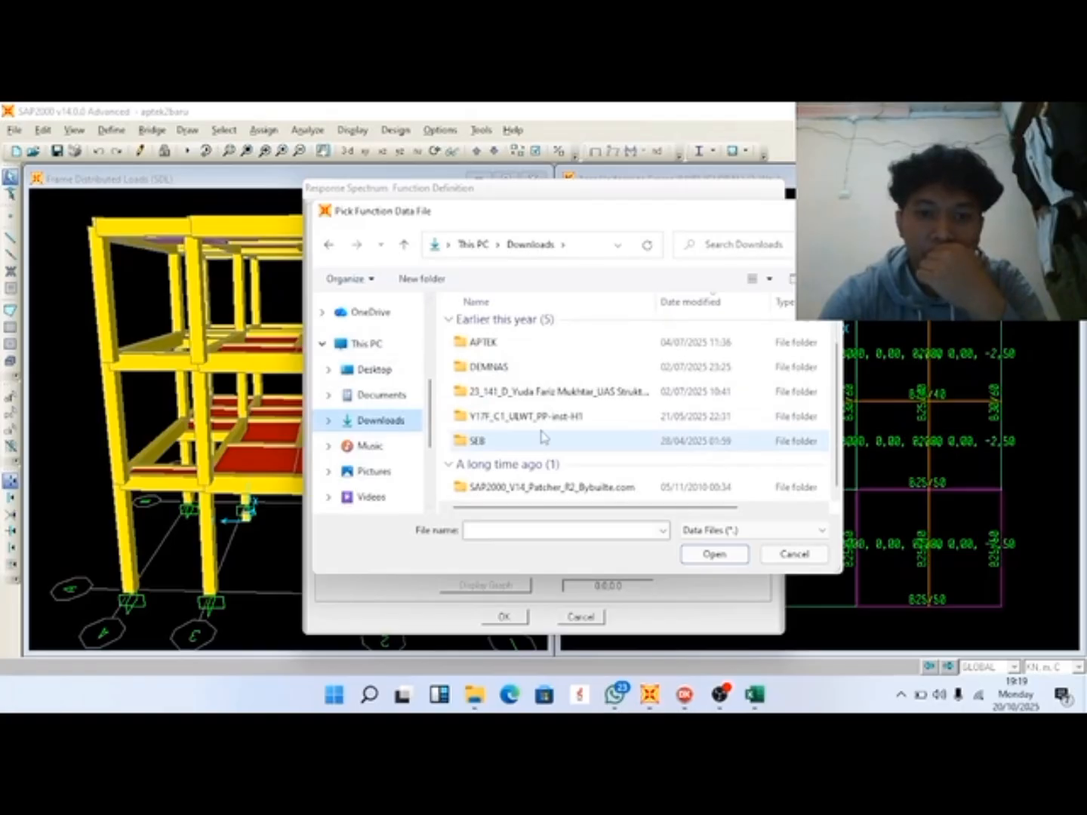
left_click(799, 530)
left_click(730, 565)
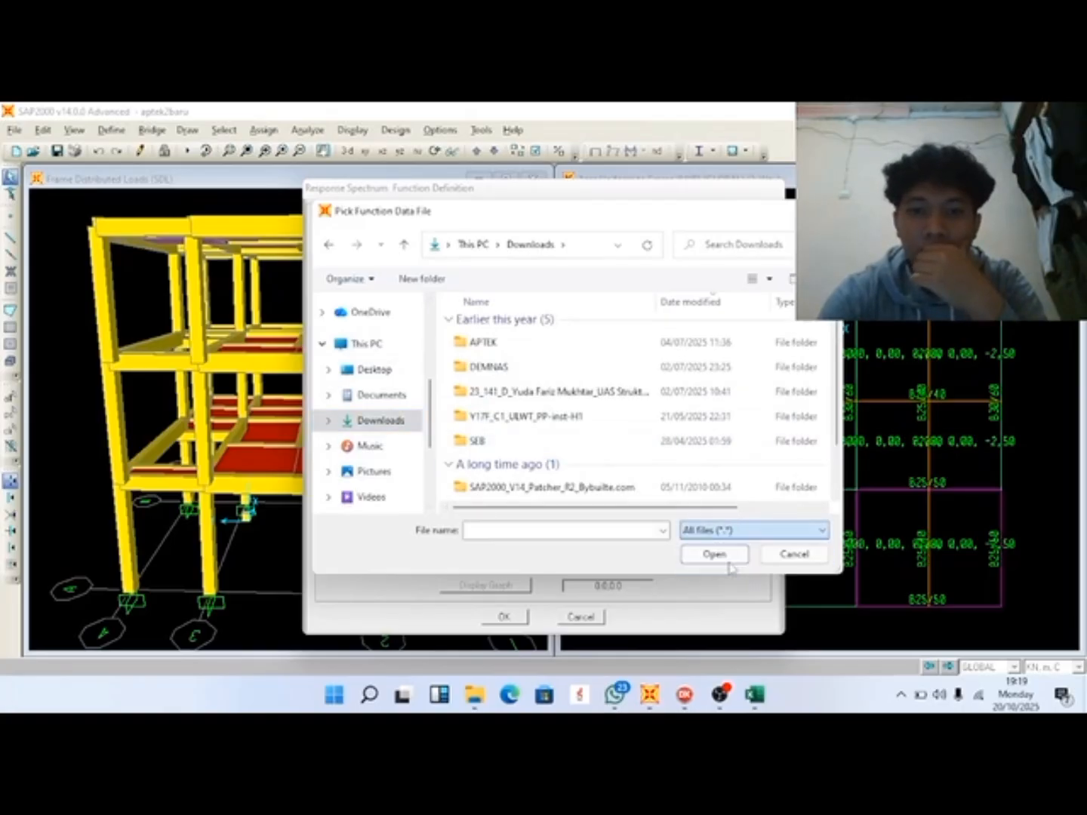
left_click(528, 350)
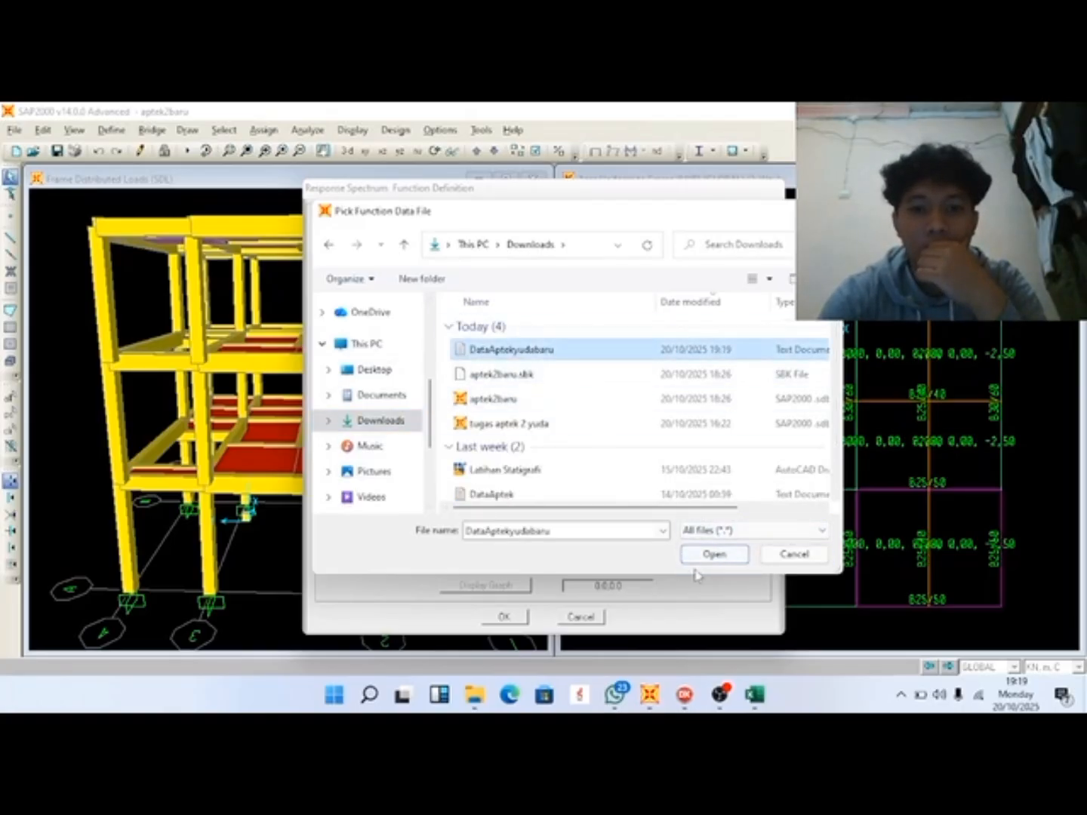
left_click(710, 558)
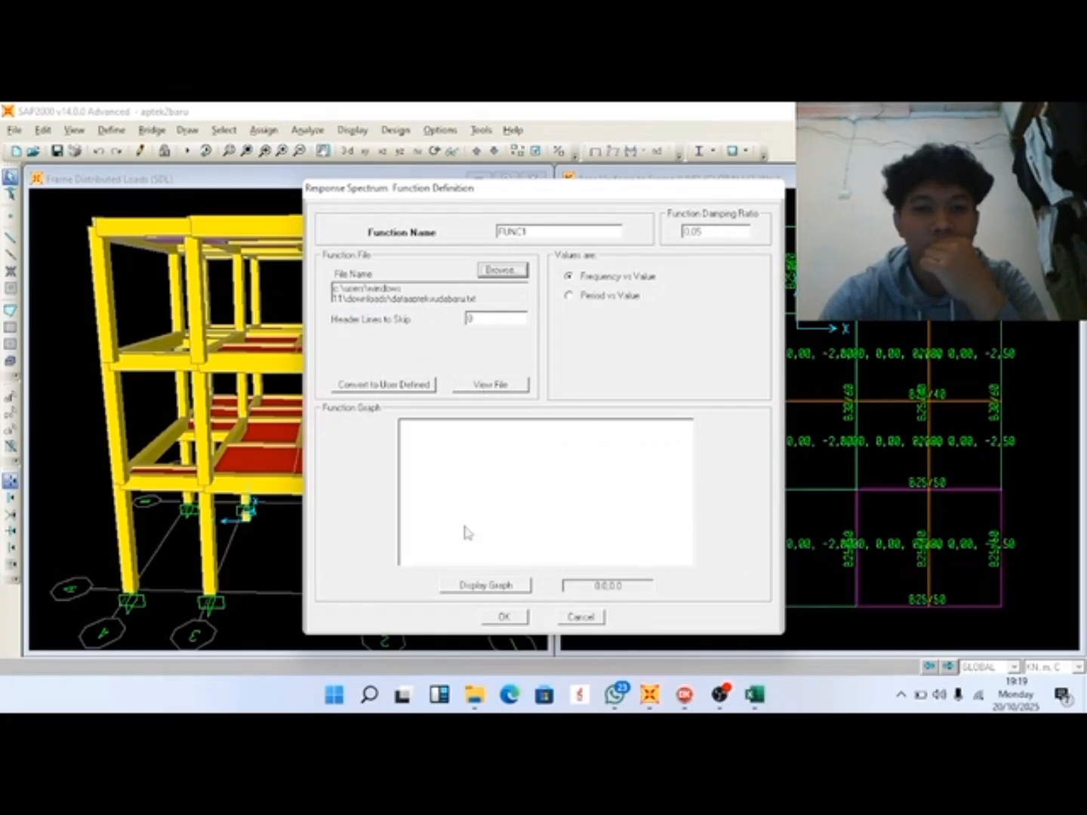
Try to display the function graph from the file, first as Frequency vs Value and again as Period vs Value.
left_click(484, 586)
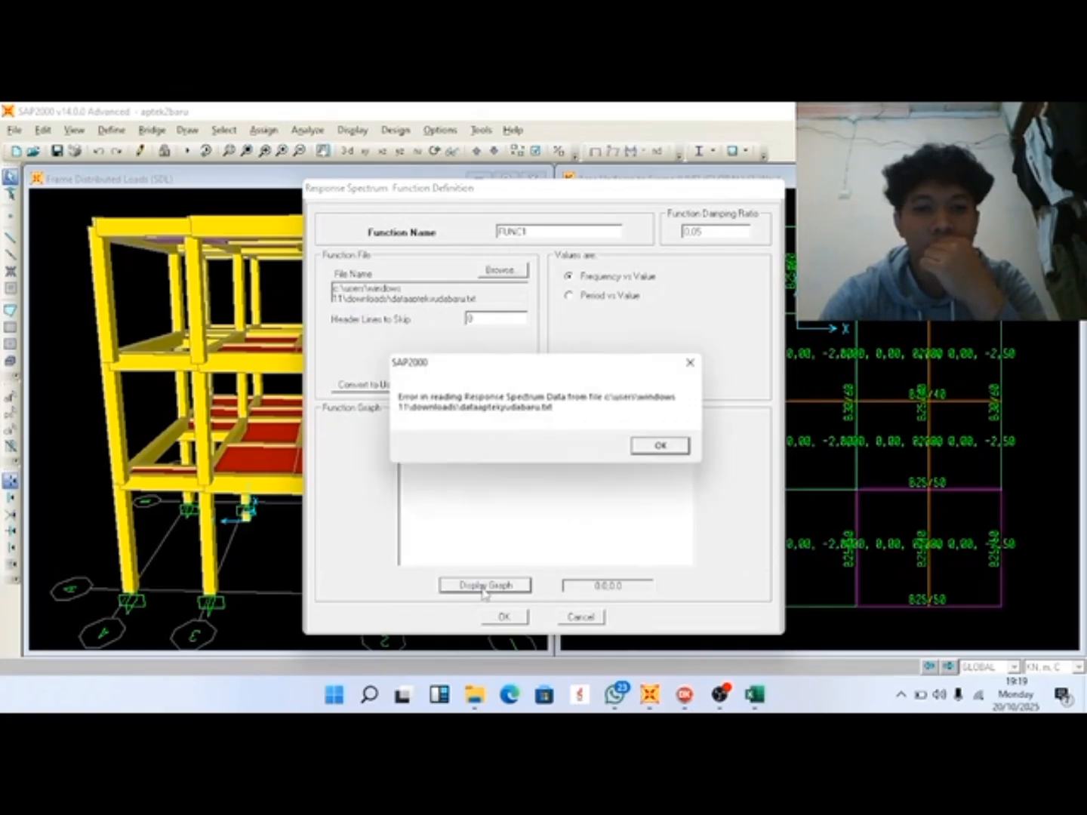
left_click(662, 446)
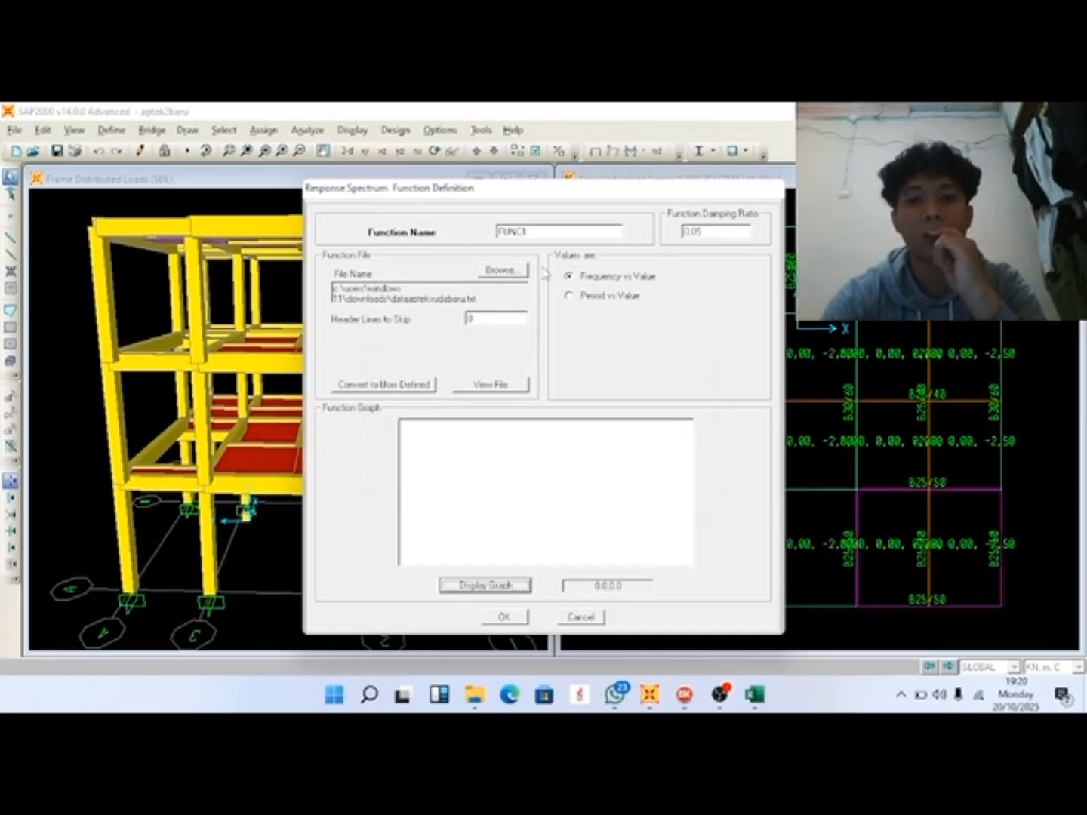
left_click(569, 297)
left_click(516, 592)
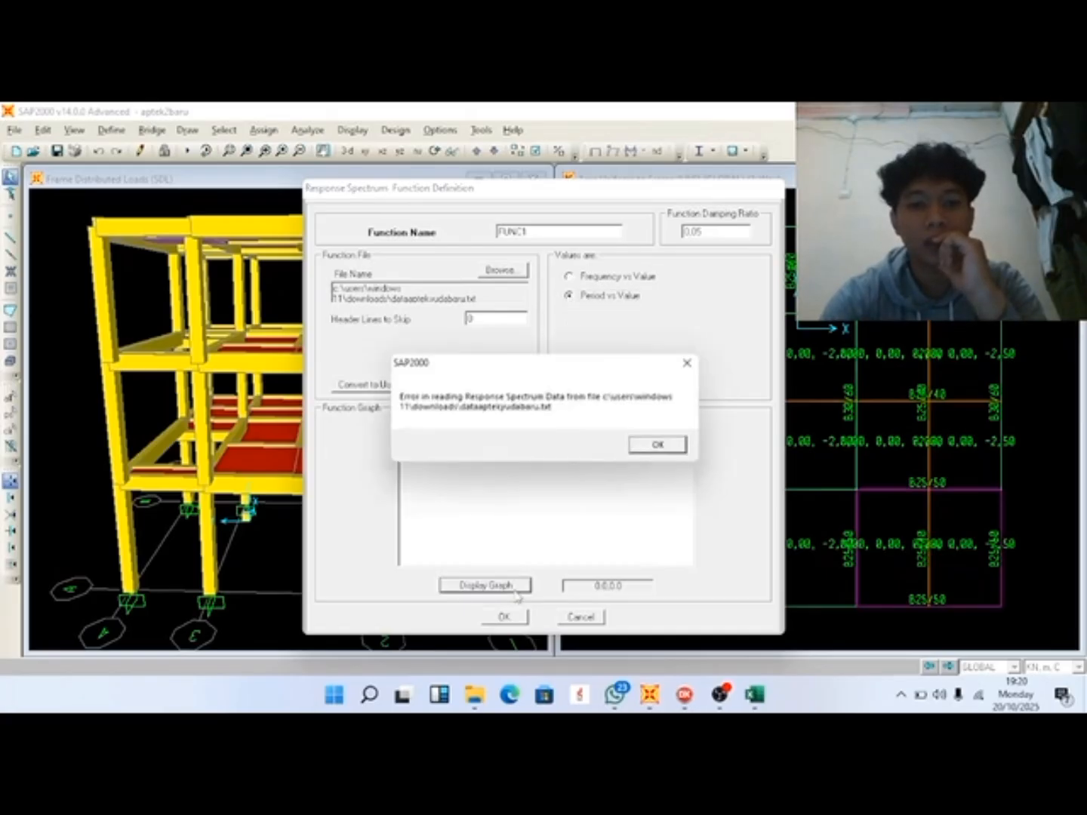
left_click(664, 447)
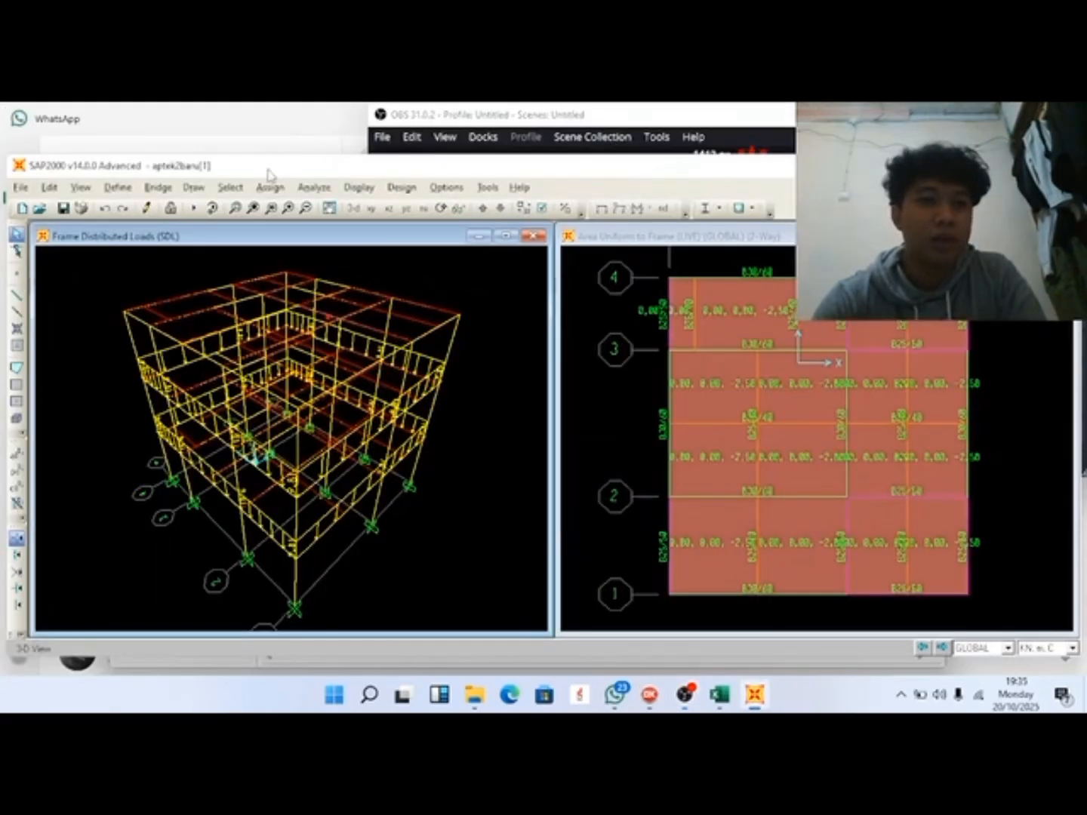
left_click(1028, 165)
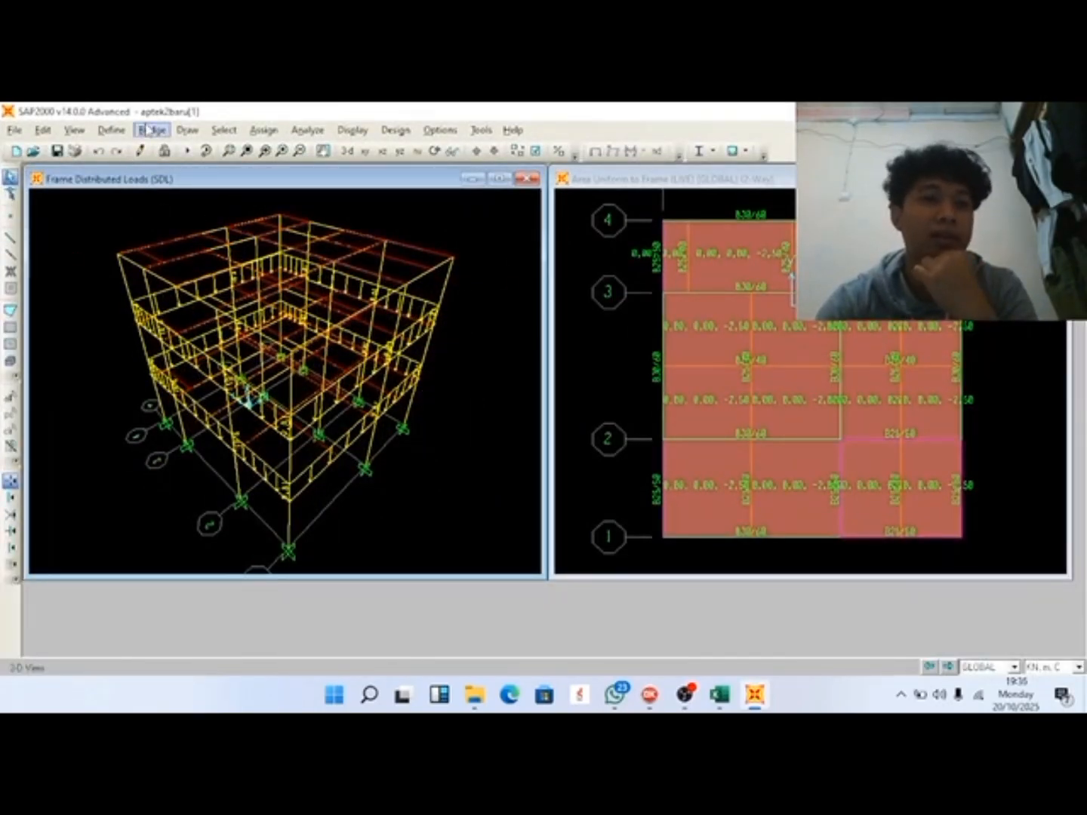
left_click(111, 130)
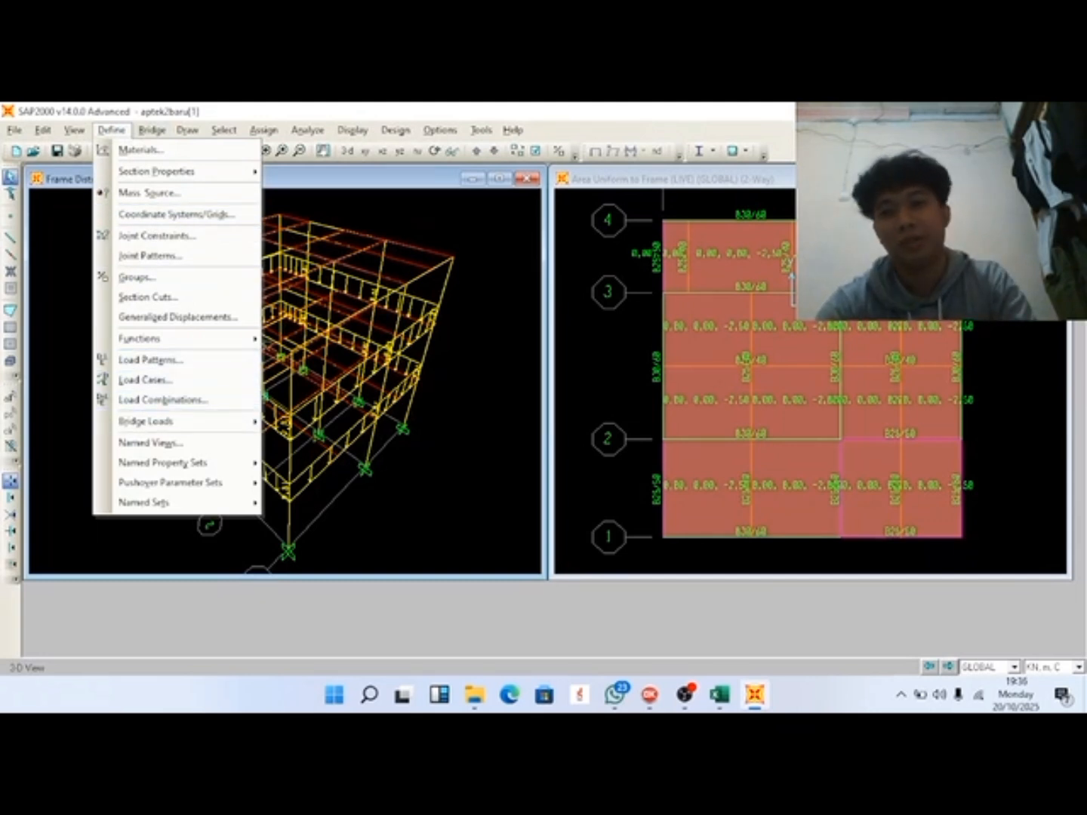
left_click(1024, 179)
left_click(1023, 179)
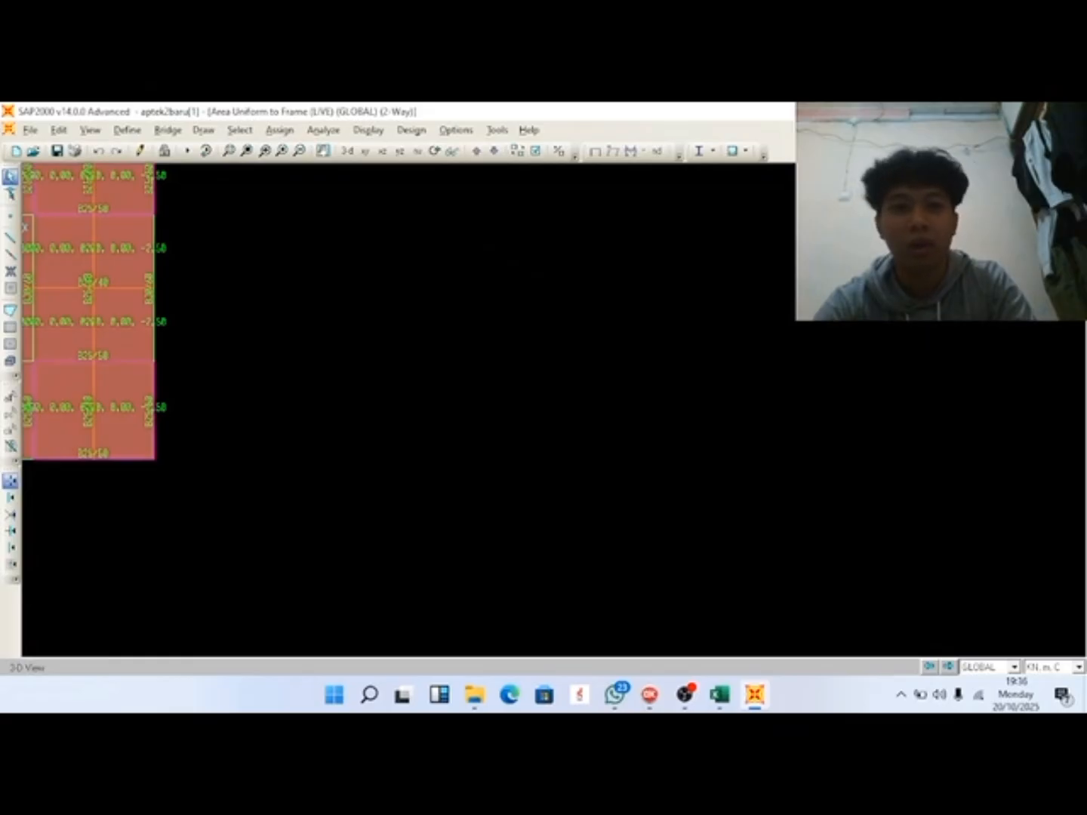
left_click(1058, 130)
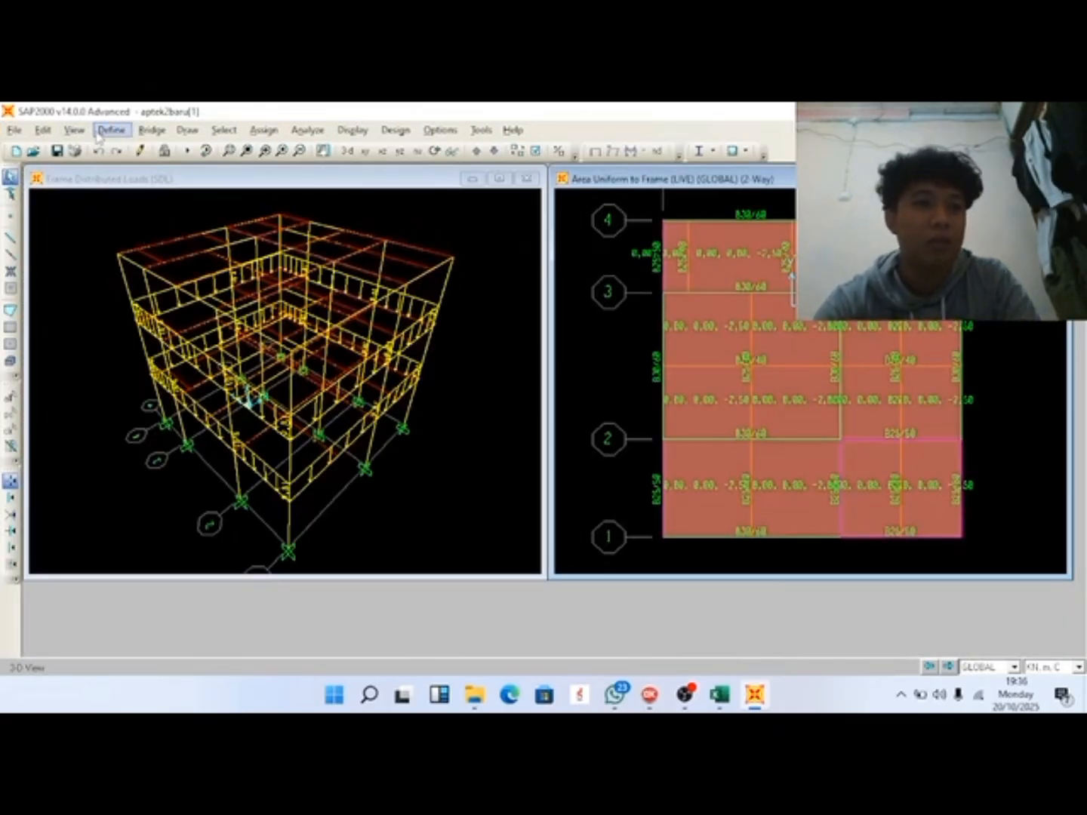
Start a new response spectrum function of the AASHTO 2007 type and dismiss the message notification.
left_click(113, 130)
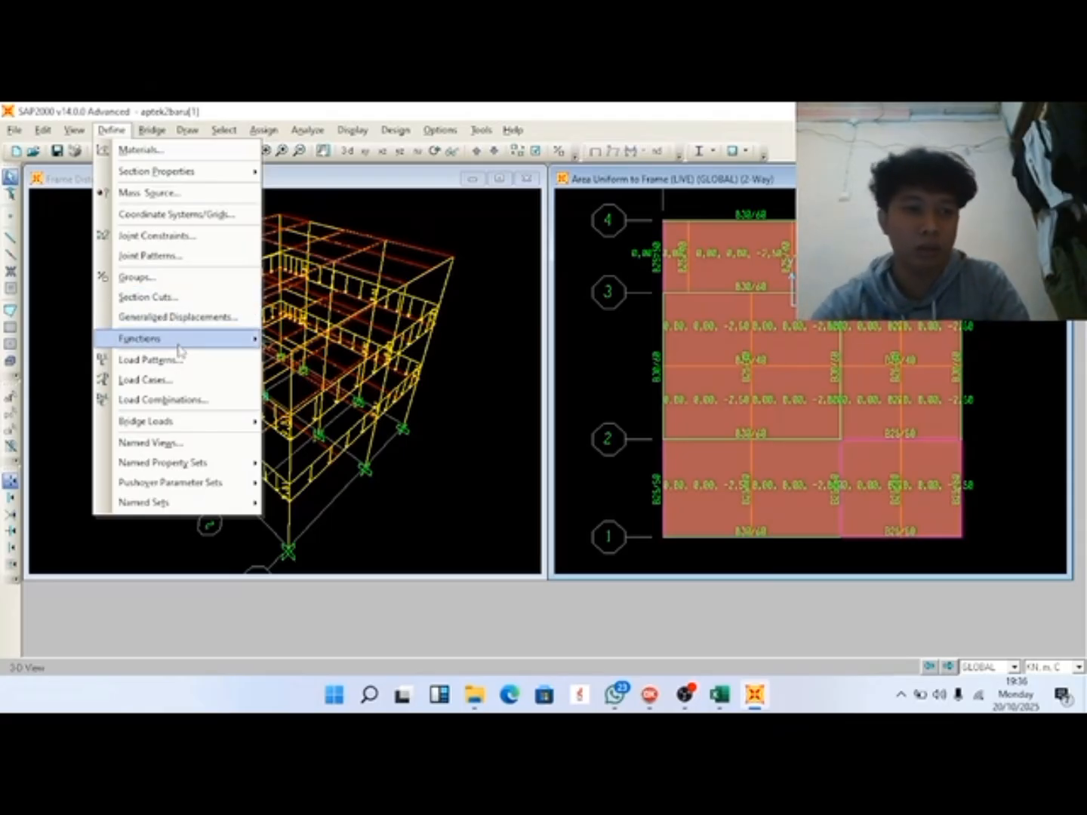
mouse_move(181, 339)
left_click(287, 338)
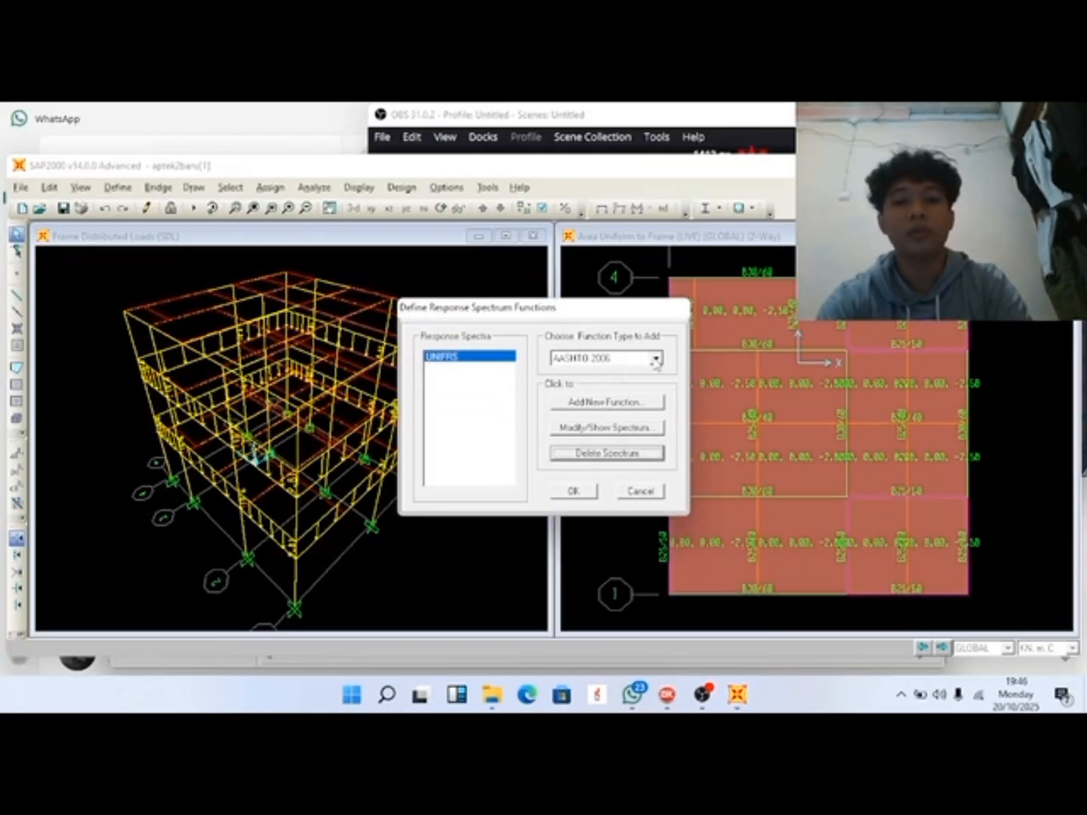
left_click(655, 359)
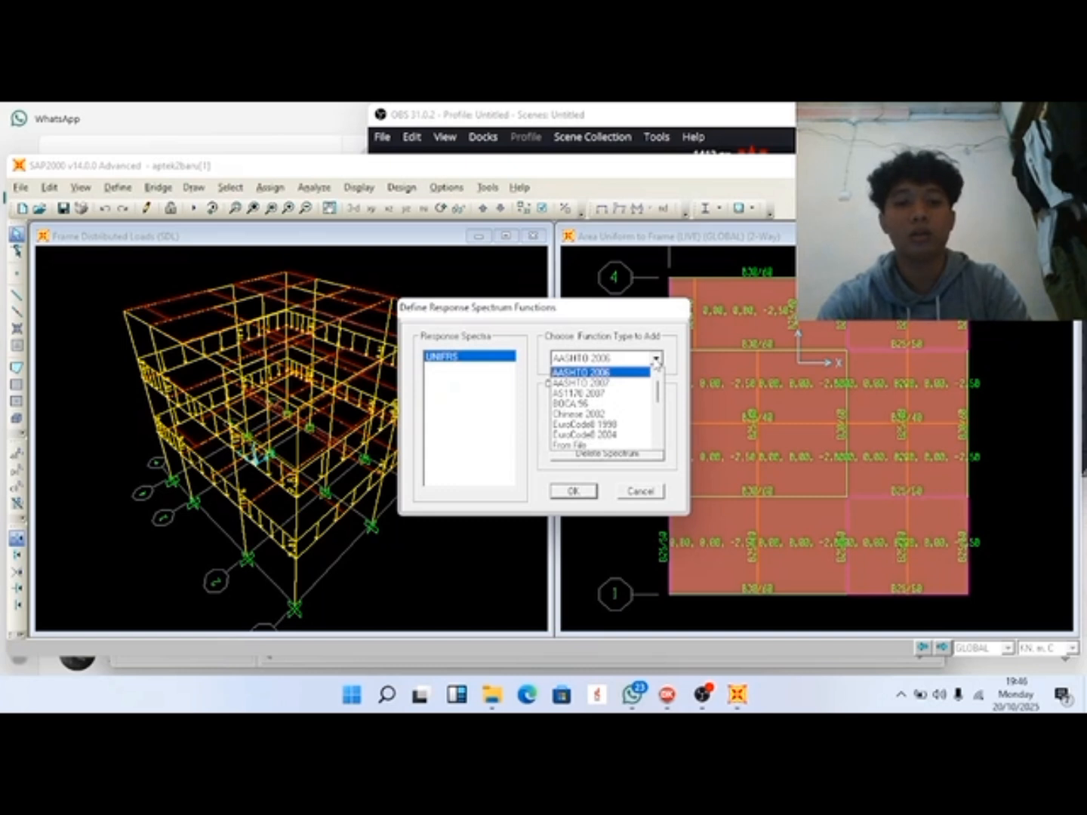
left_click(615, 384)
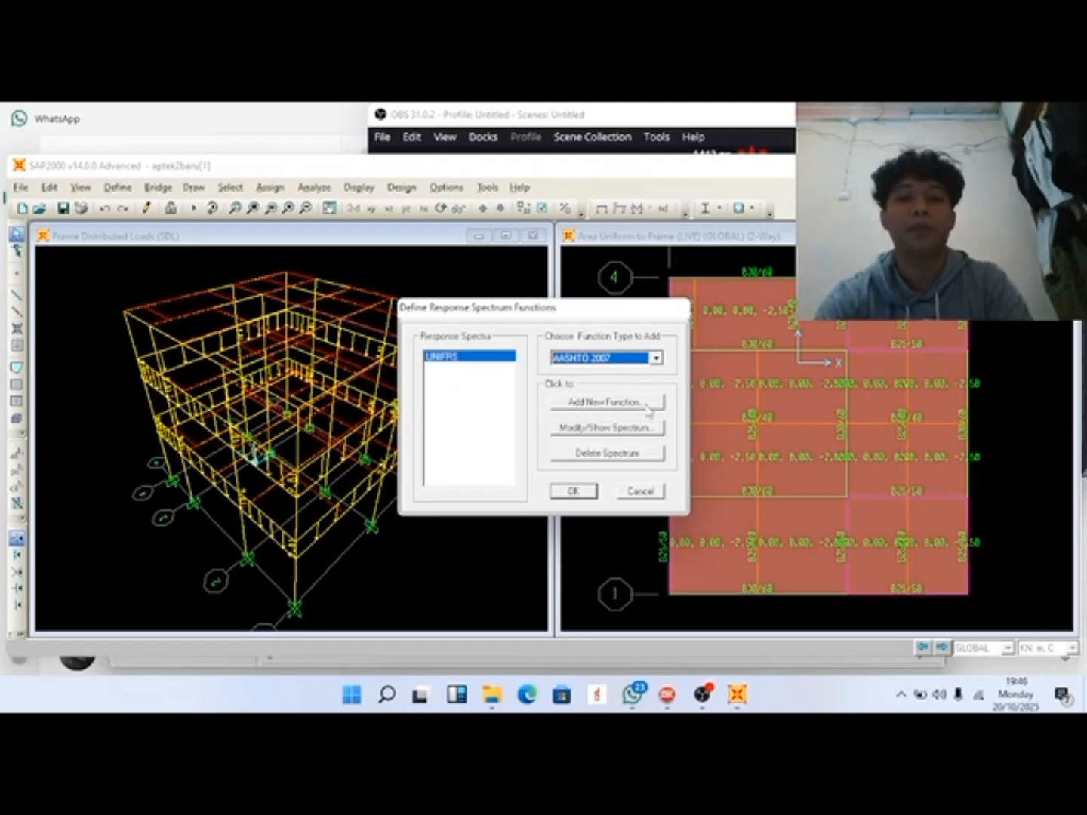
left_click(580, 403)
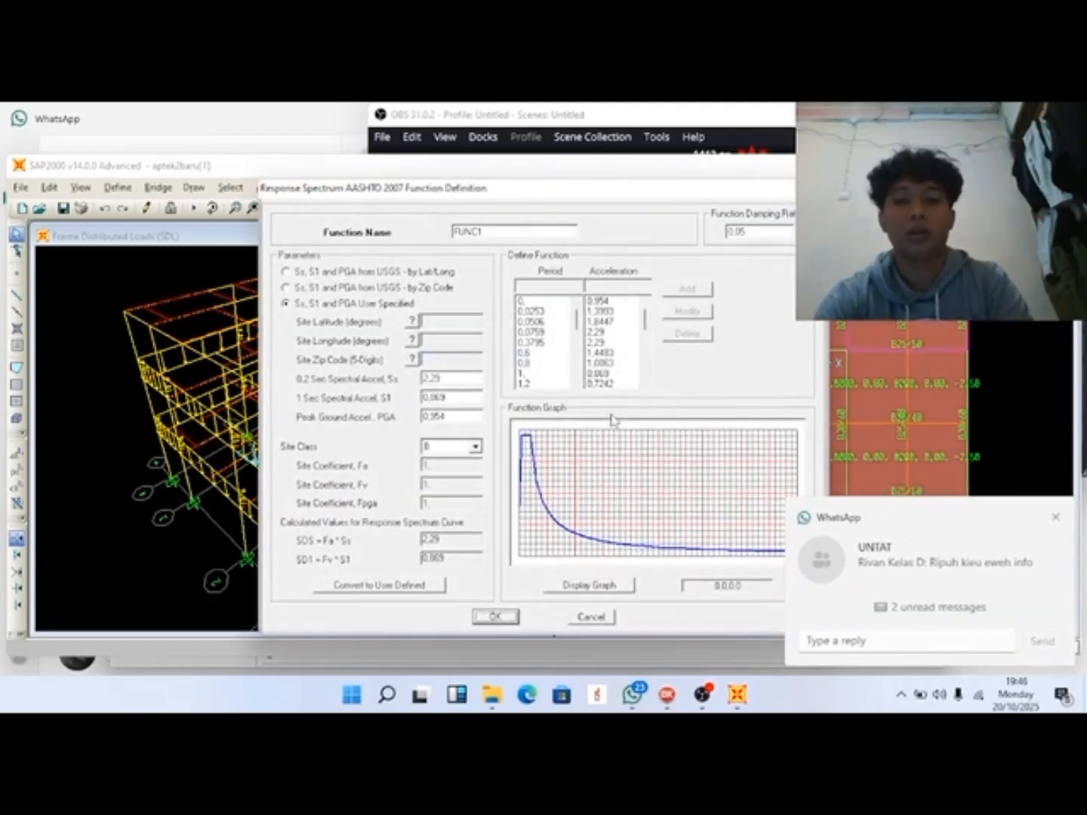
left_click(1056, 518)
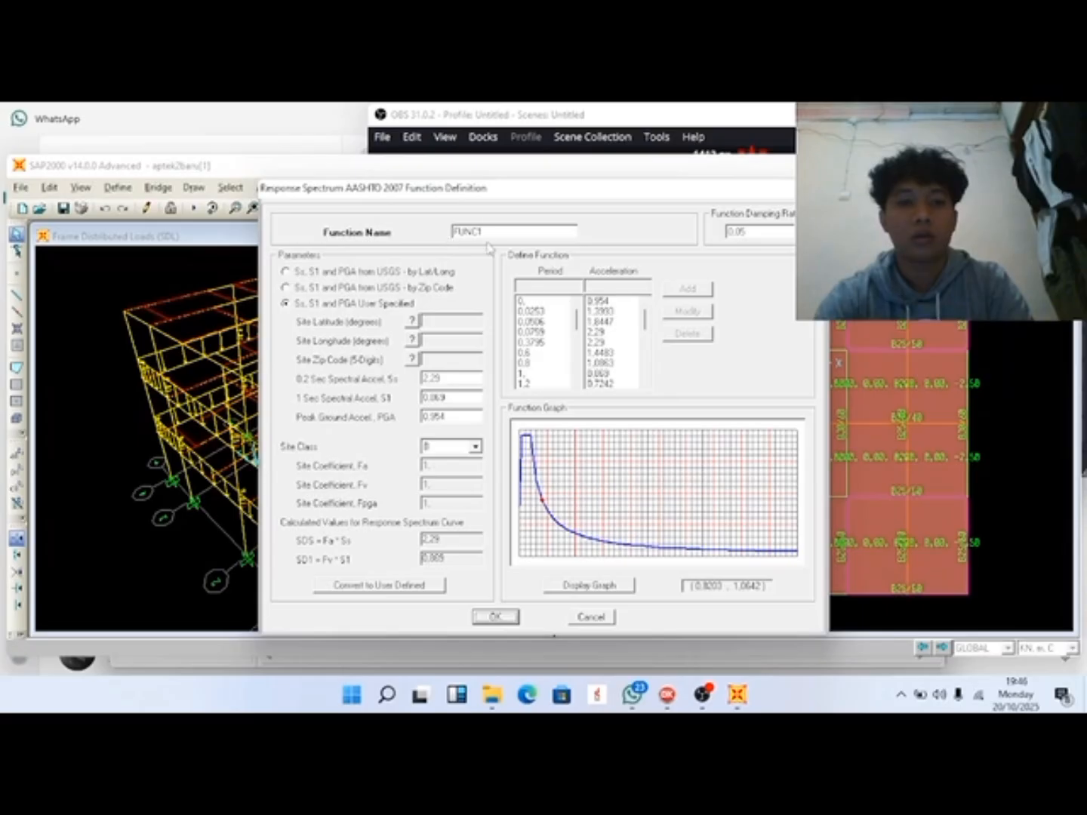
Copy the Ss value from the Peta Gempa dan Respons Spektra 2019 program and set the function's 0.2 Sec Spectral Accel to 0.871226.
mouse_move(668, 704)
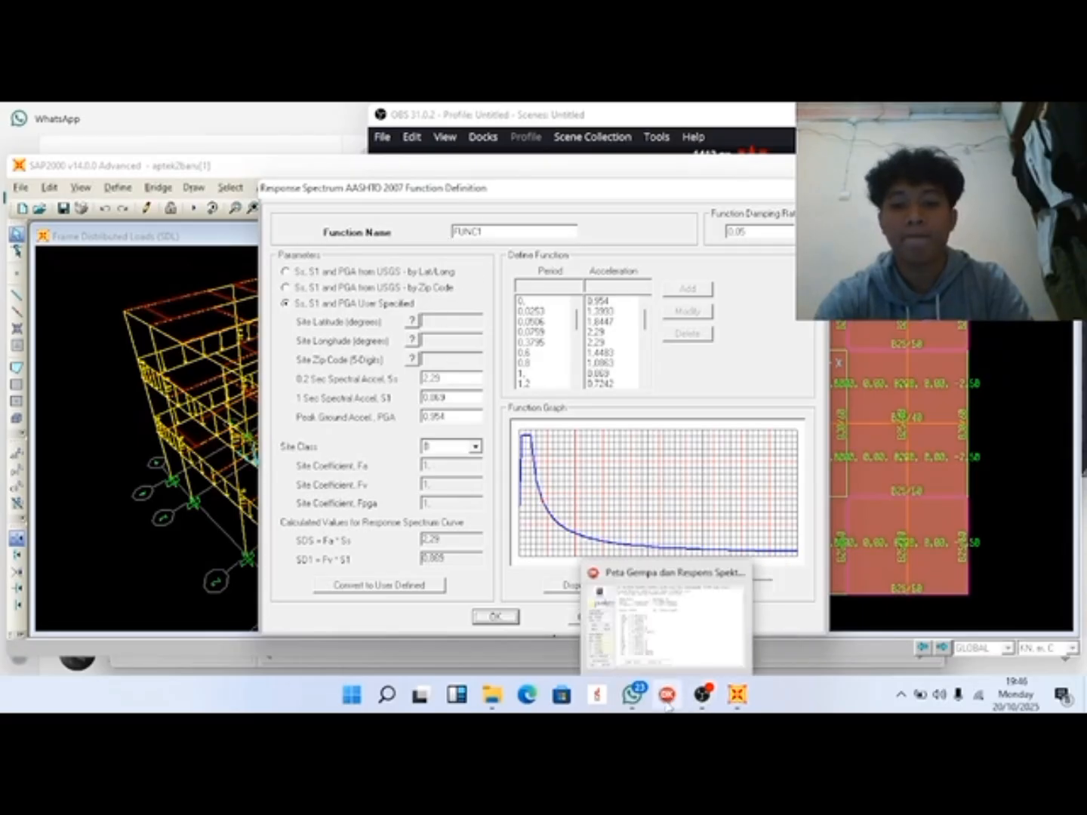
left_click(667, 696)
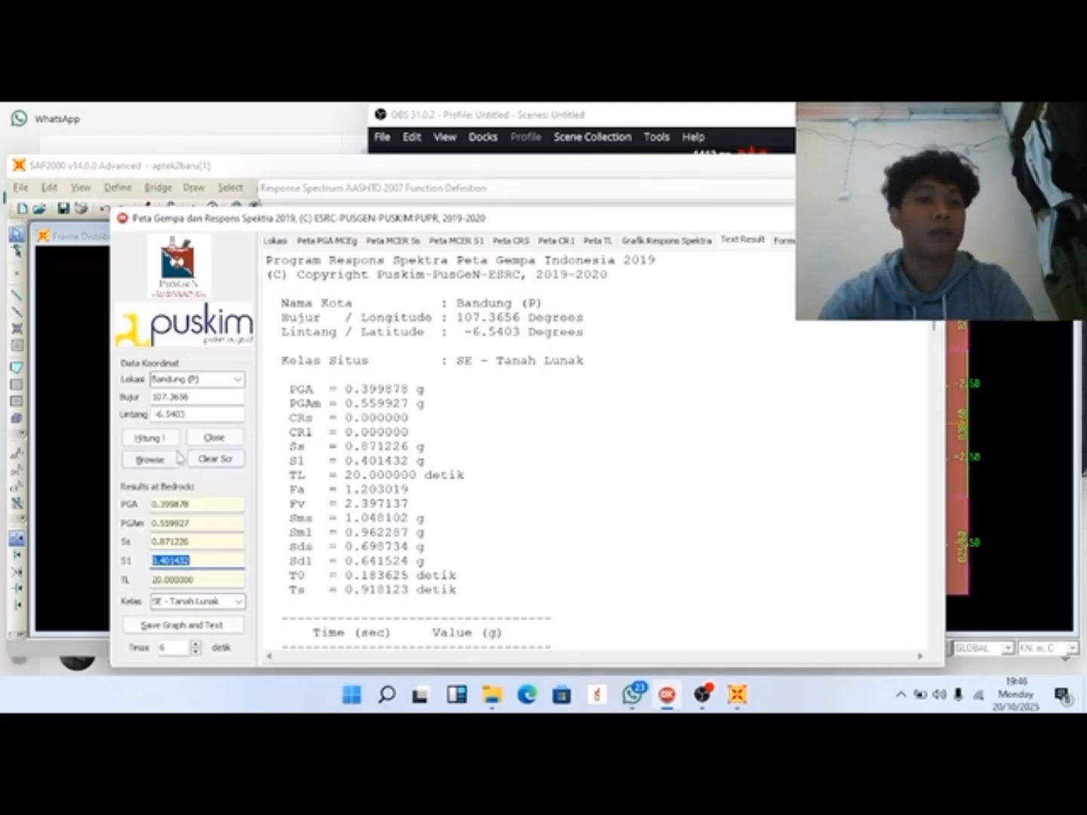
left_click(199, 542)
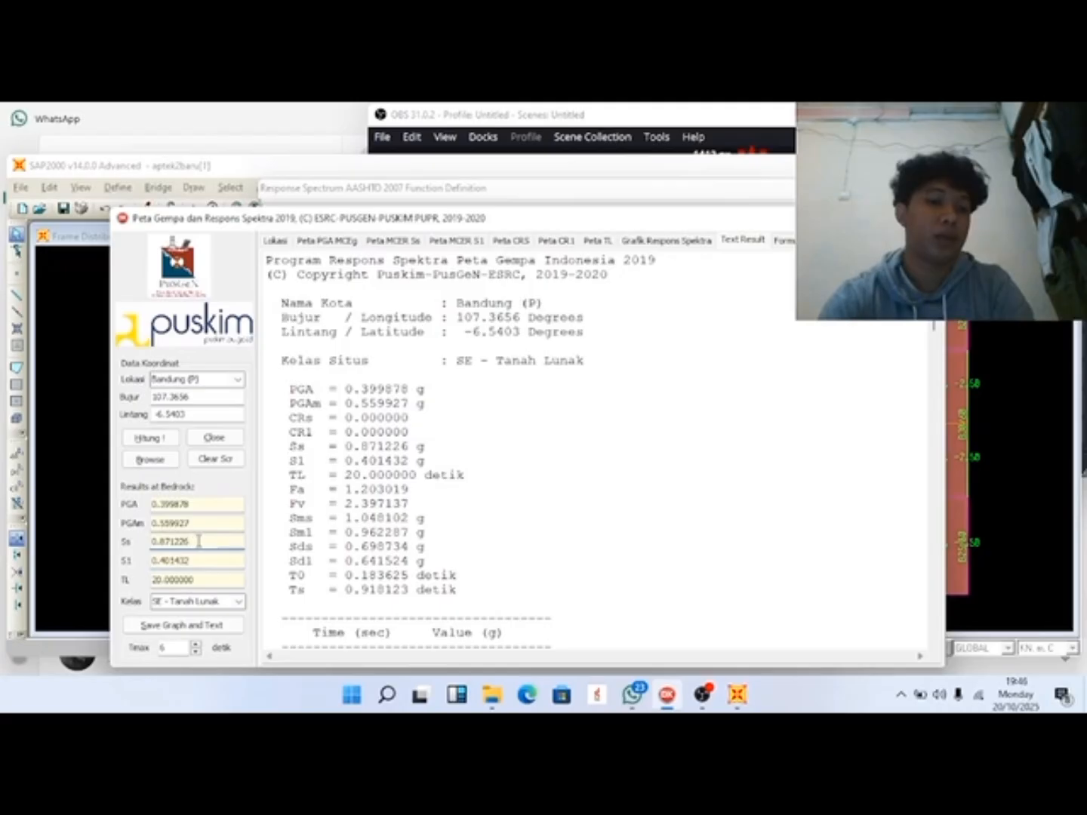
double_click(199, 541)
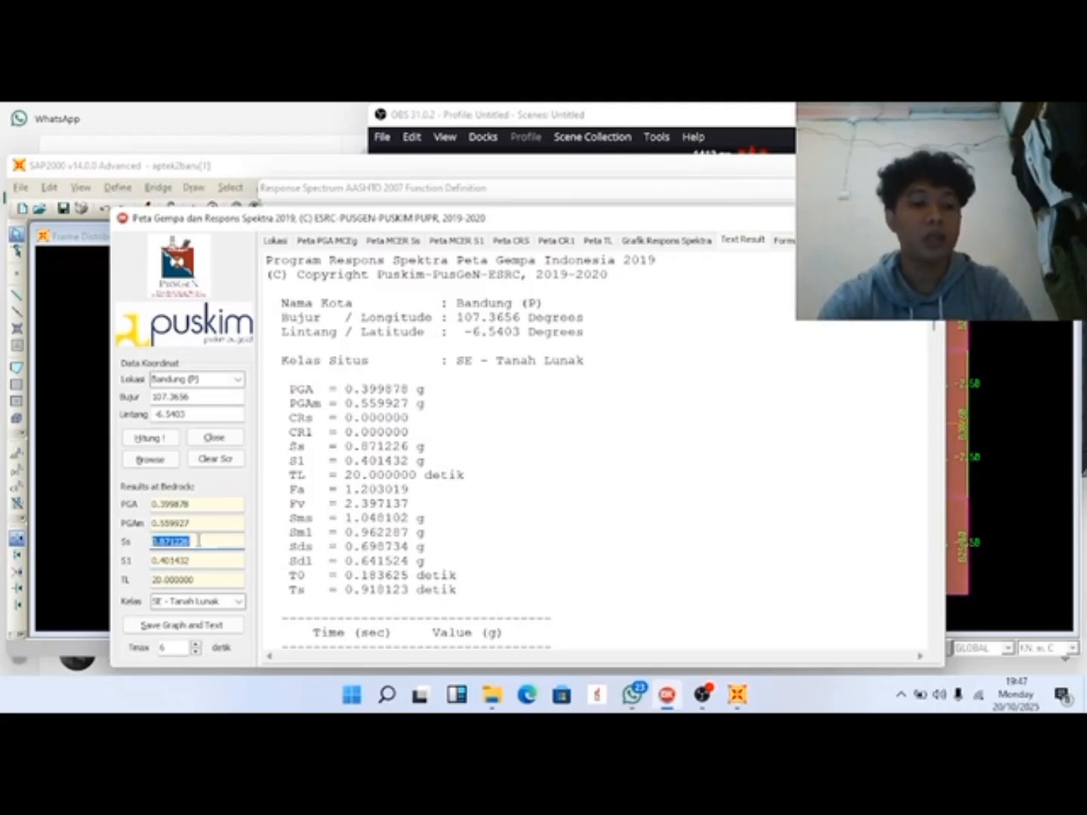
left_click(738, 694)
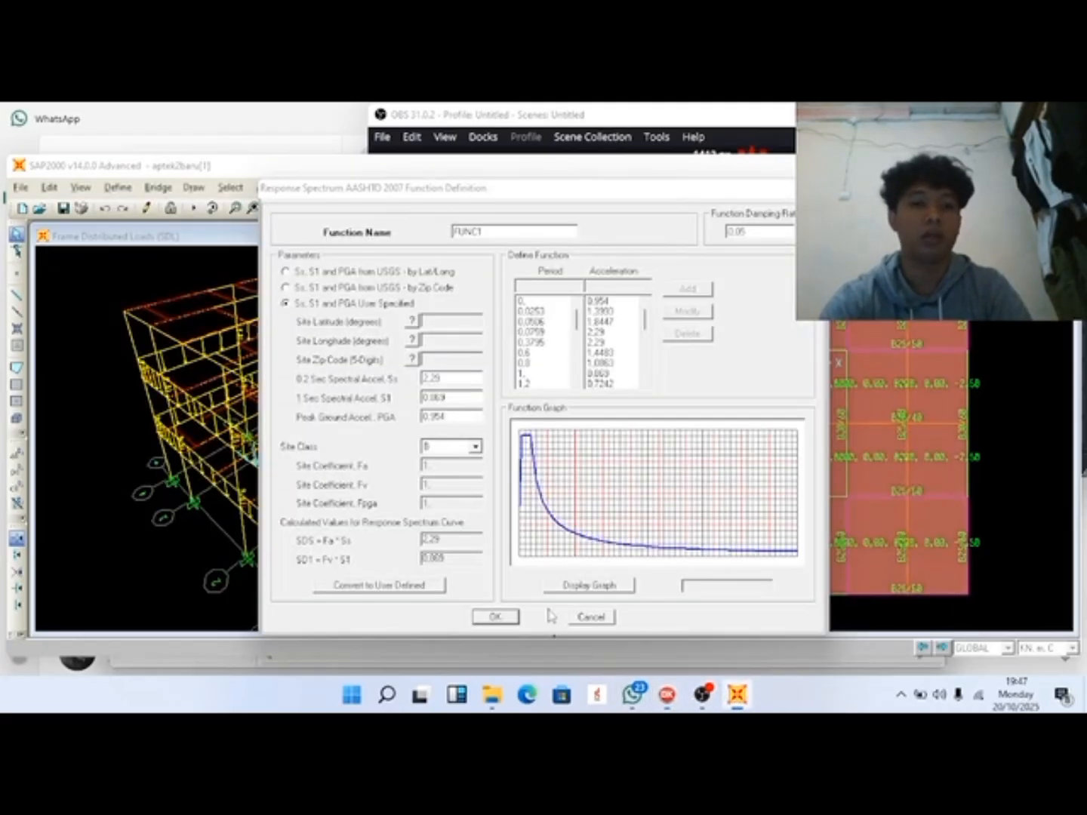
double_click(450, 380)
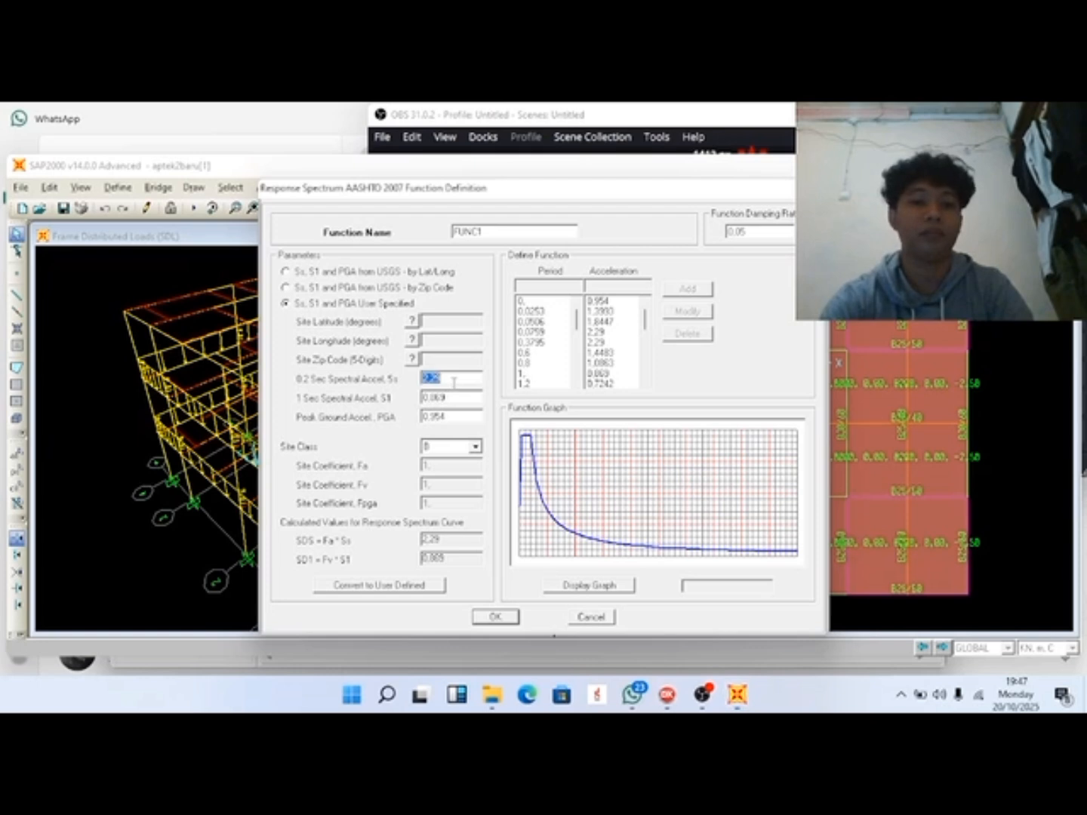
type("0.871235")
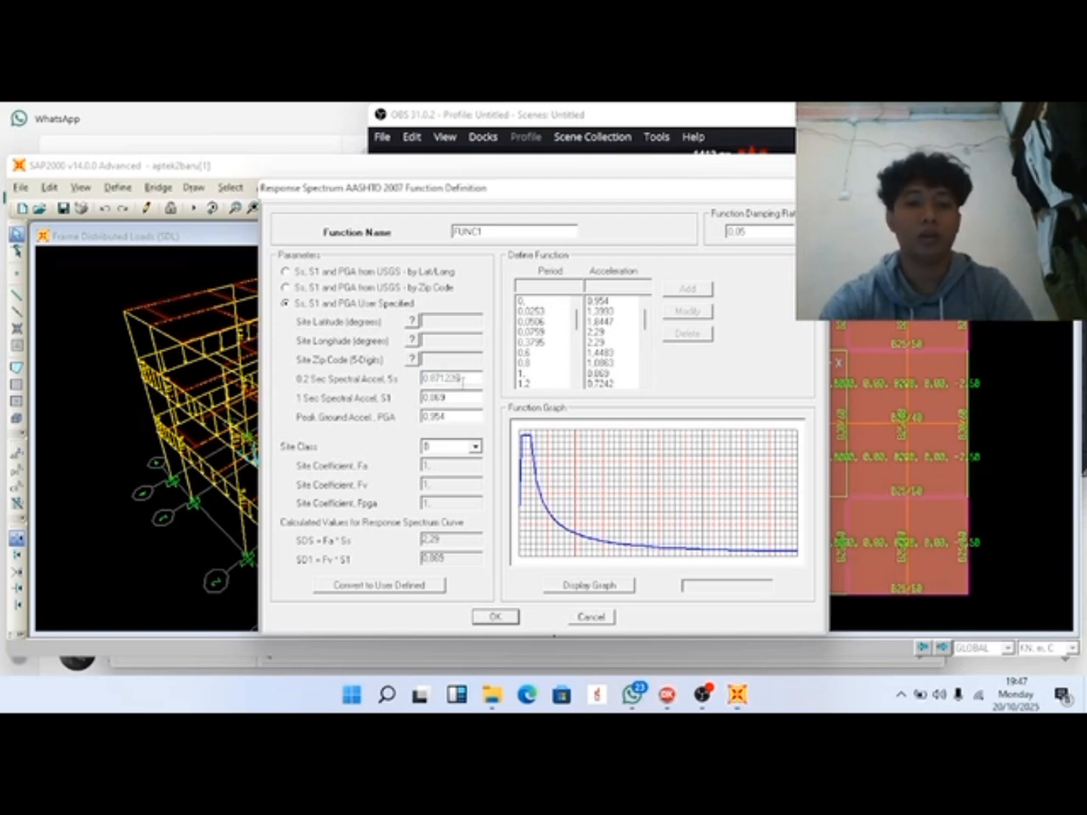
Set the site class to E and the Peak Ground Accel to 0.399878, copied from the Puskim program's PGA result.
left_click(666, 696)
double_click(196, 504)
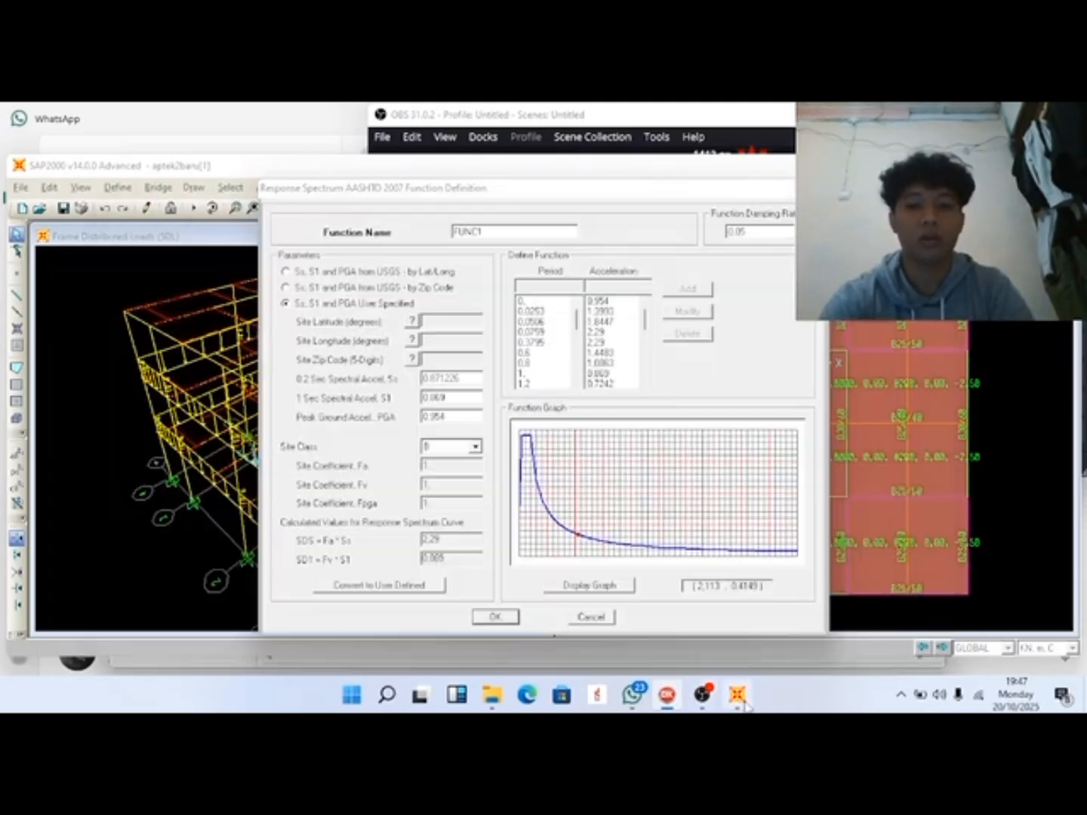
left_click(737, 694)
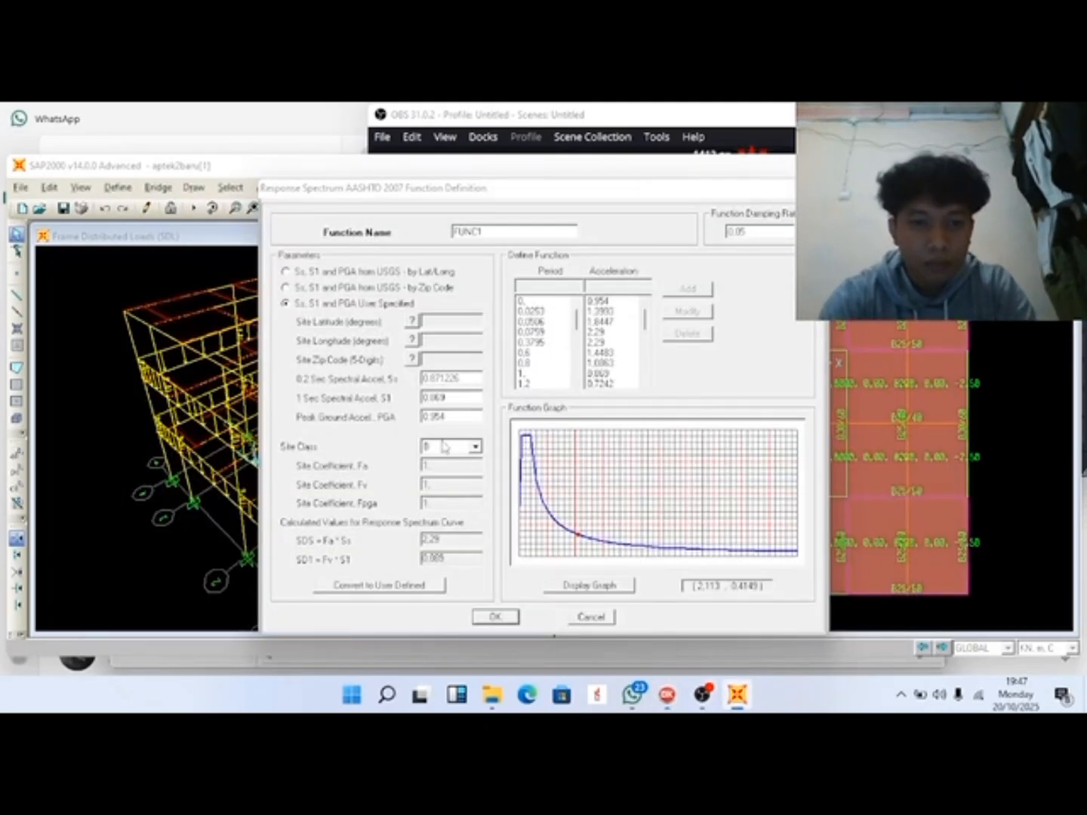
double_click(452, 420)
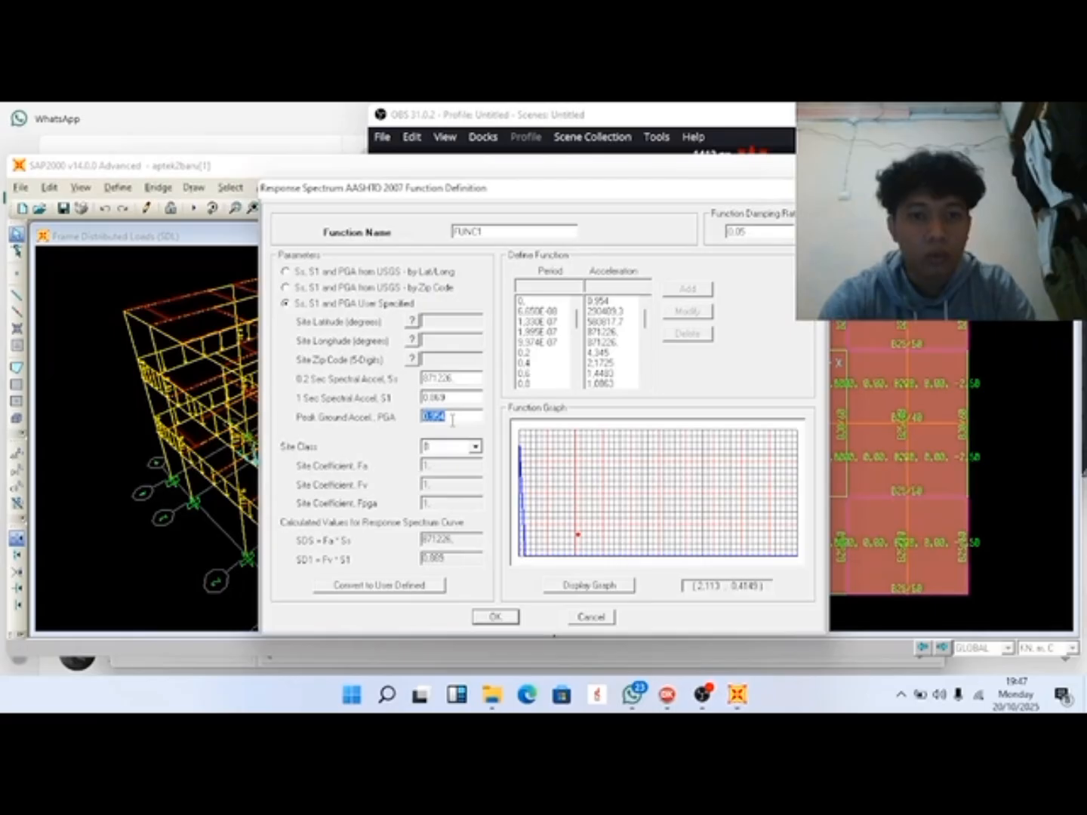
left_click(475, 447)
left_click(444, 483)
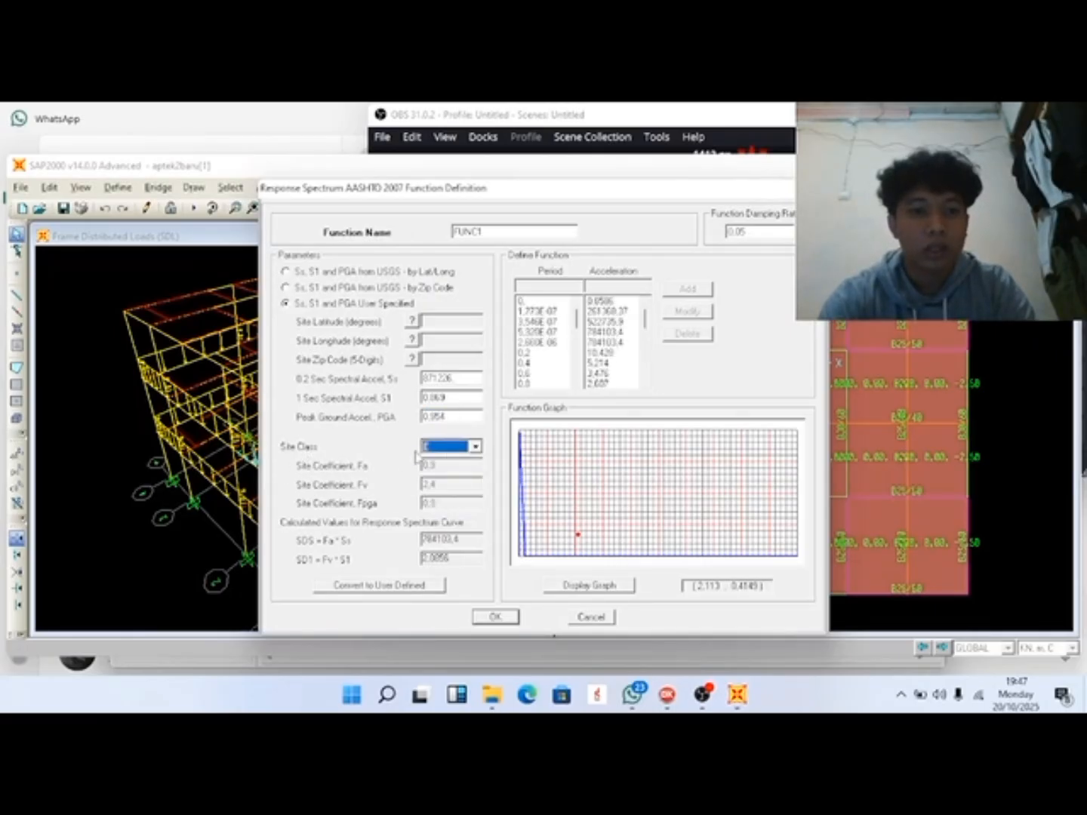
double_click(454, 417)
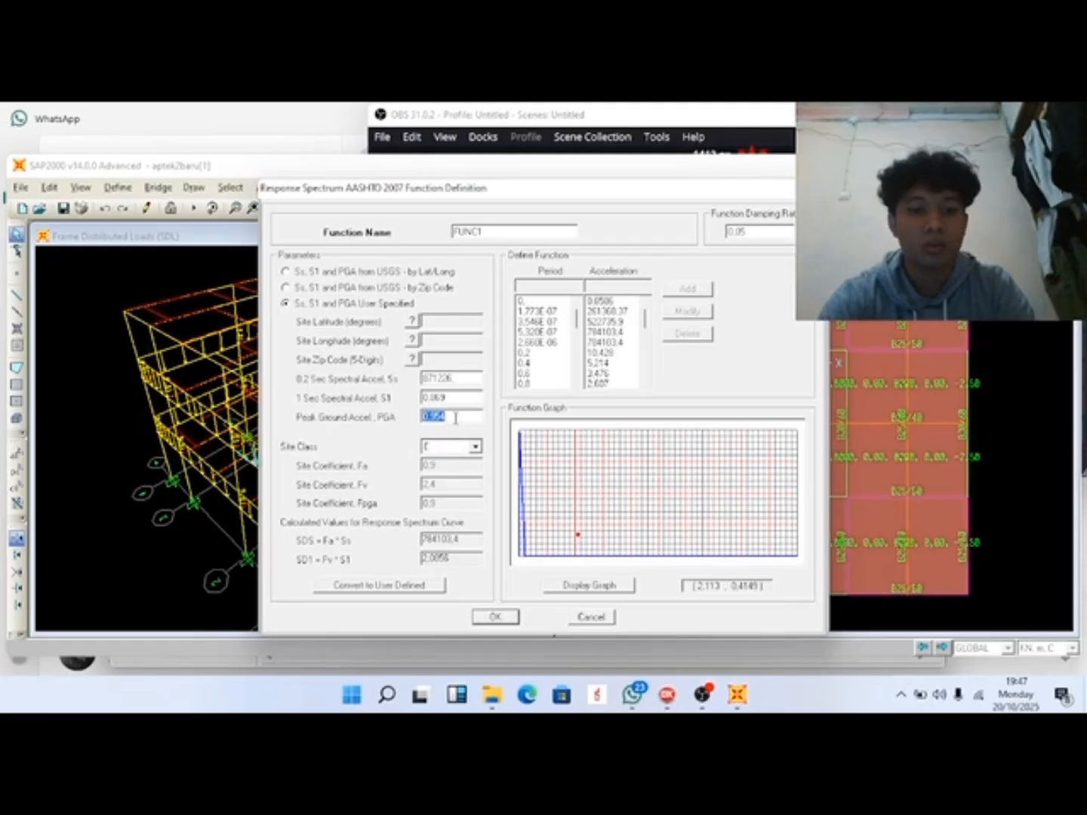
type("0.399070")
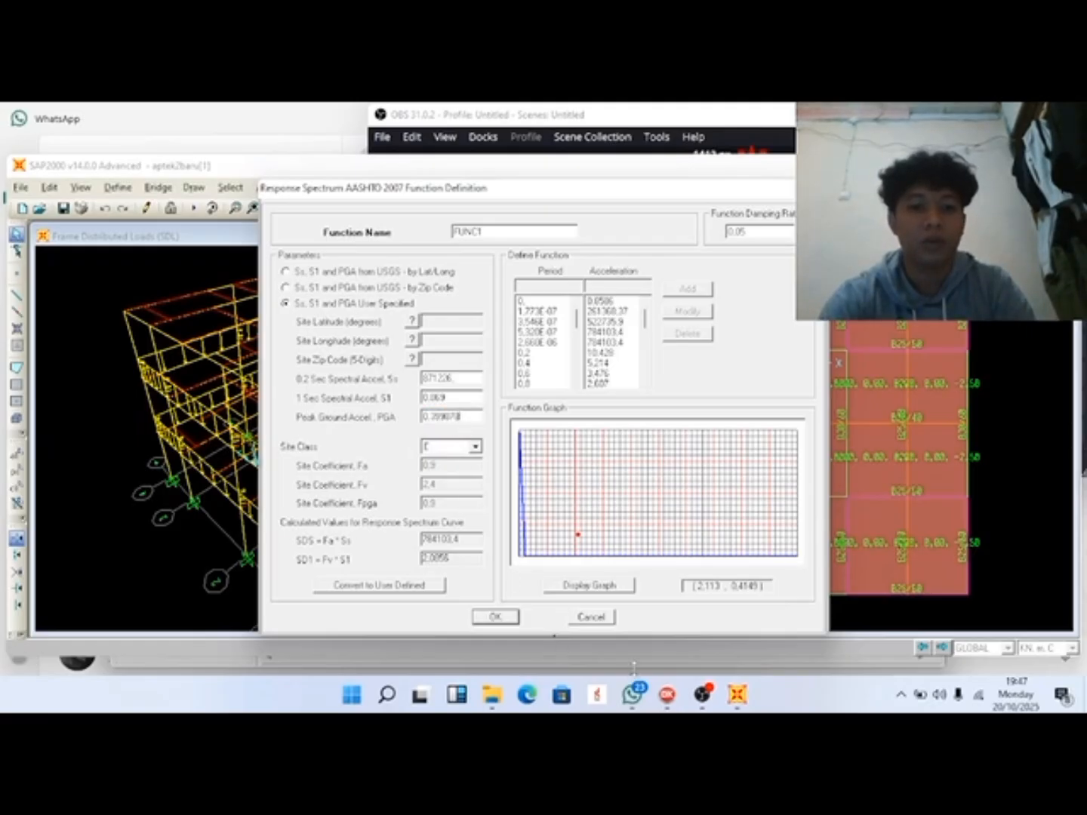
Copy the S1 result from the Puskim program and set the function's 1 Sec Spectral Accel to 0.401432.
left_click(667, 695)
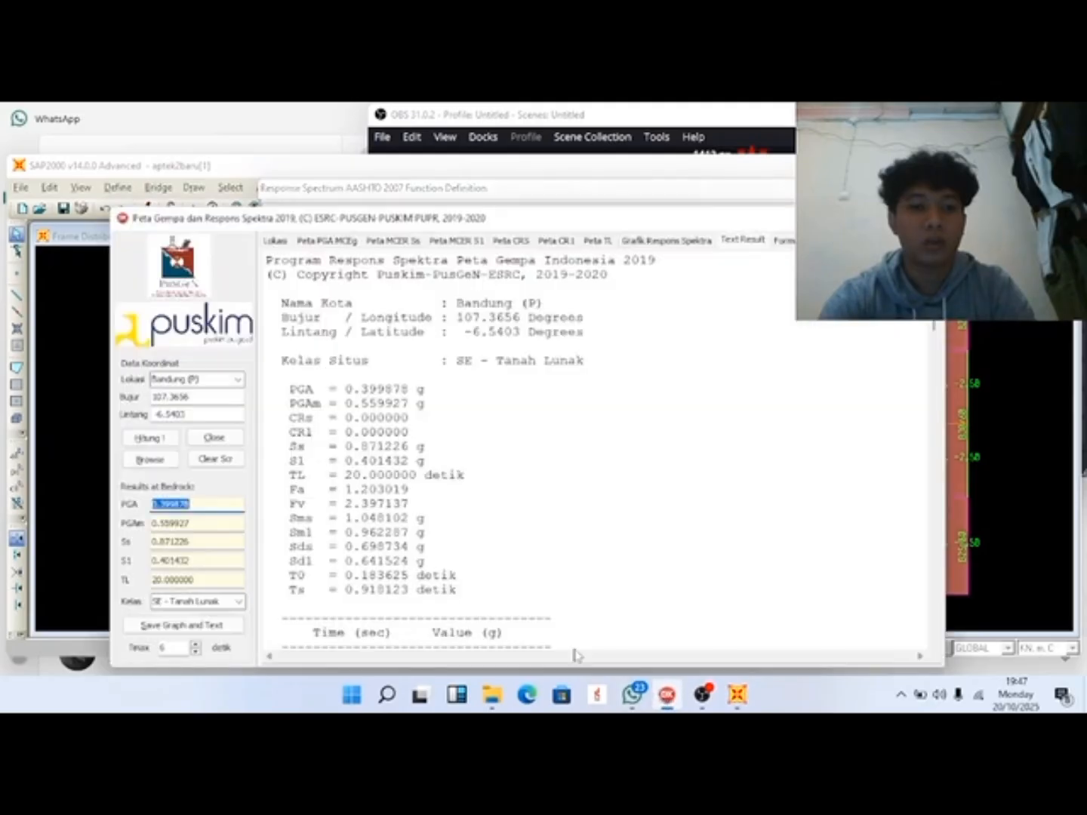
double_click(208, 561)
key("ctrl+c")
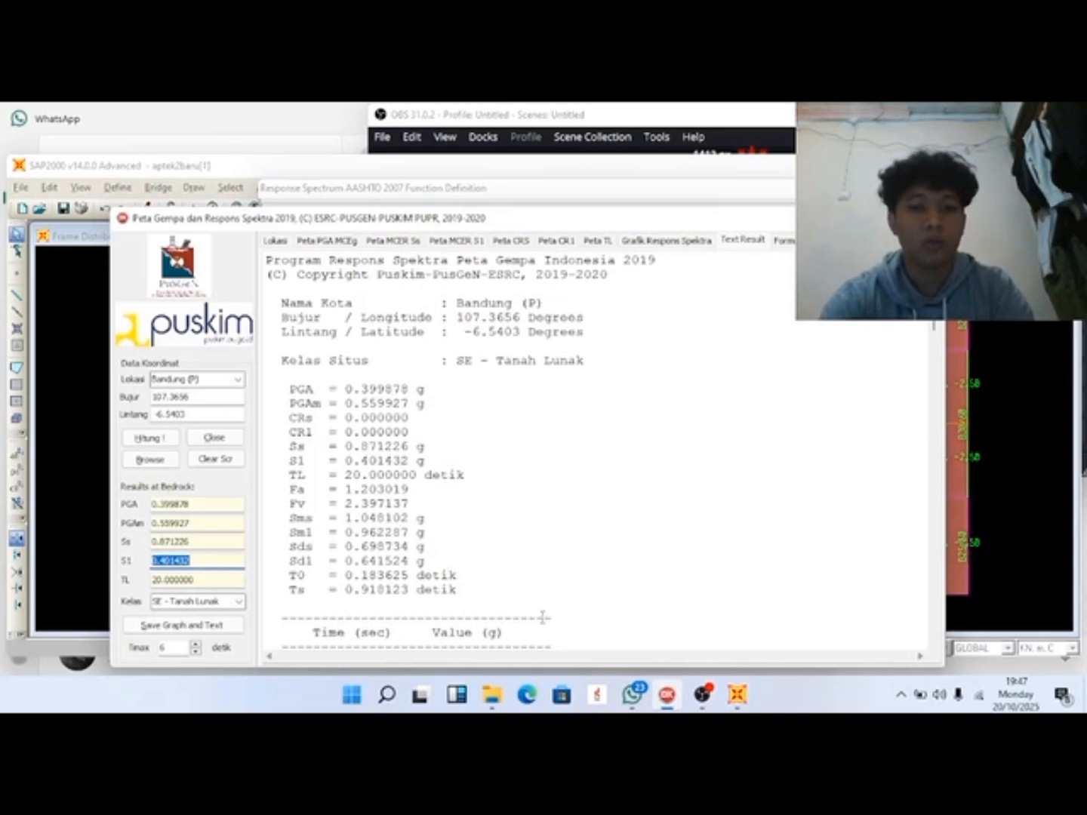
left_click(743, 695)
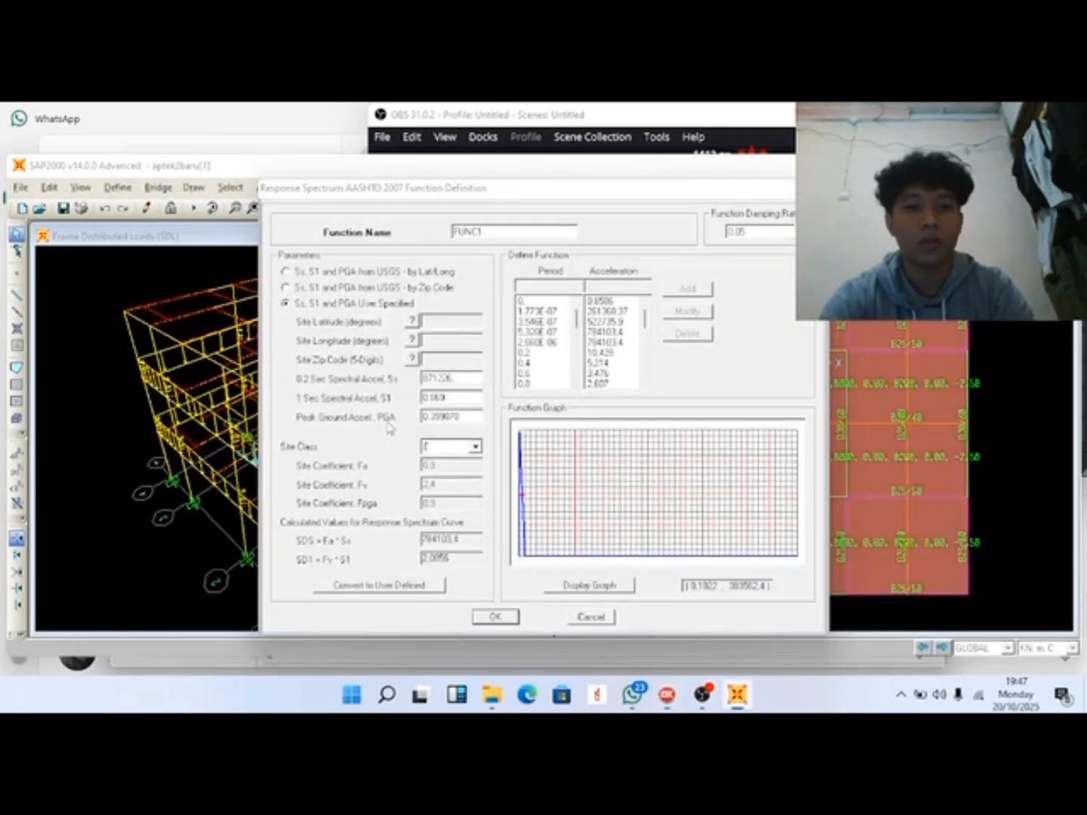
double_click(459, 398)
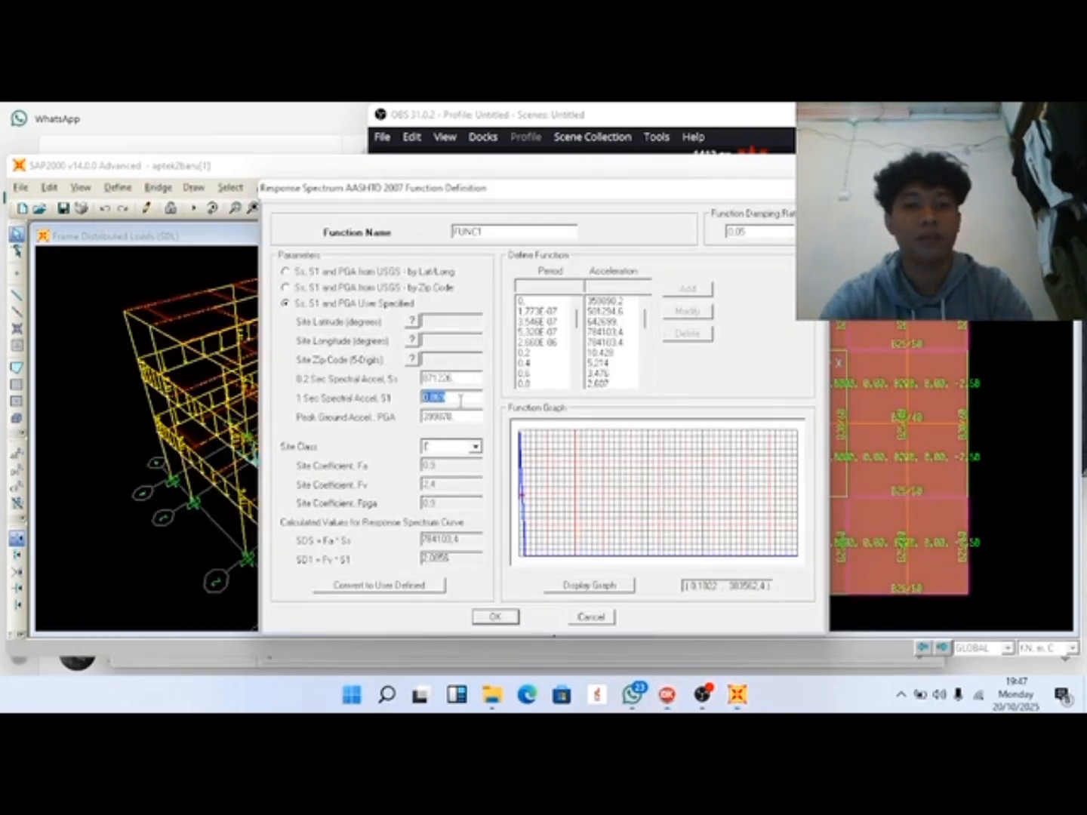
key("ctrl+v")
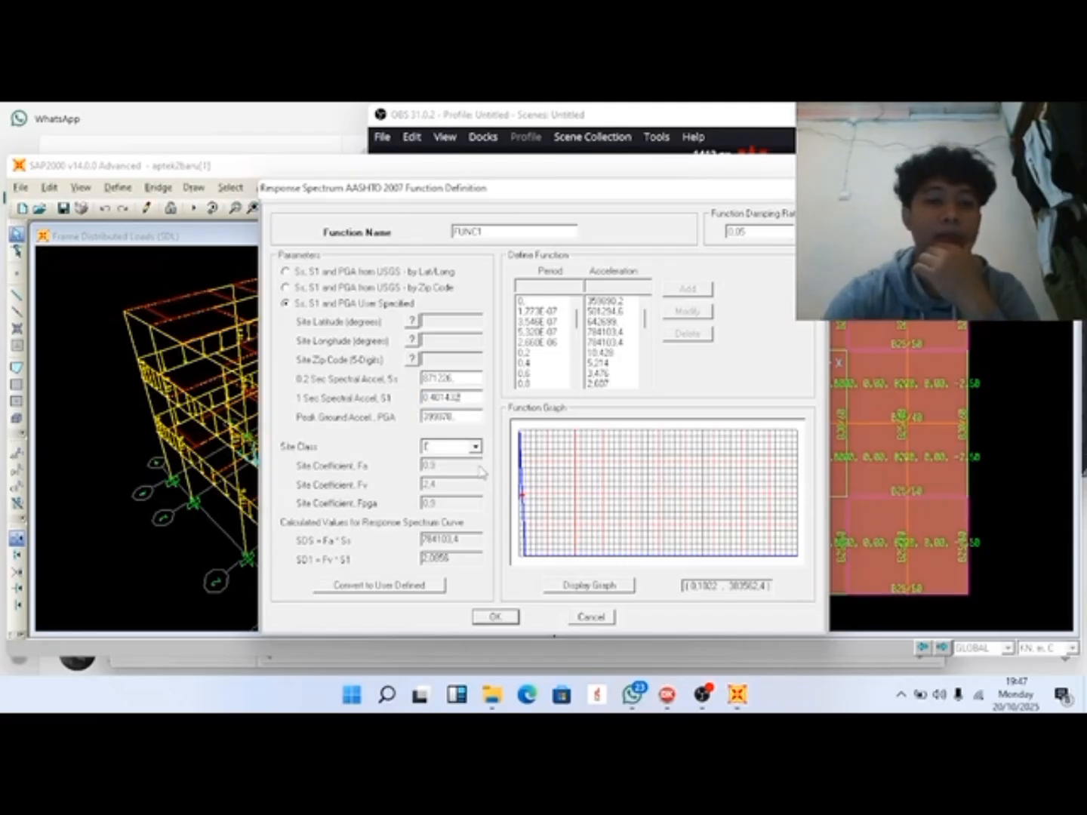
Name the response spectrum function BDG-SE and save it to the model's list of response spectra.
left_click(508, 232)
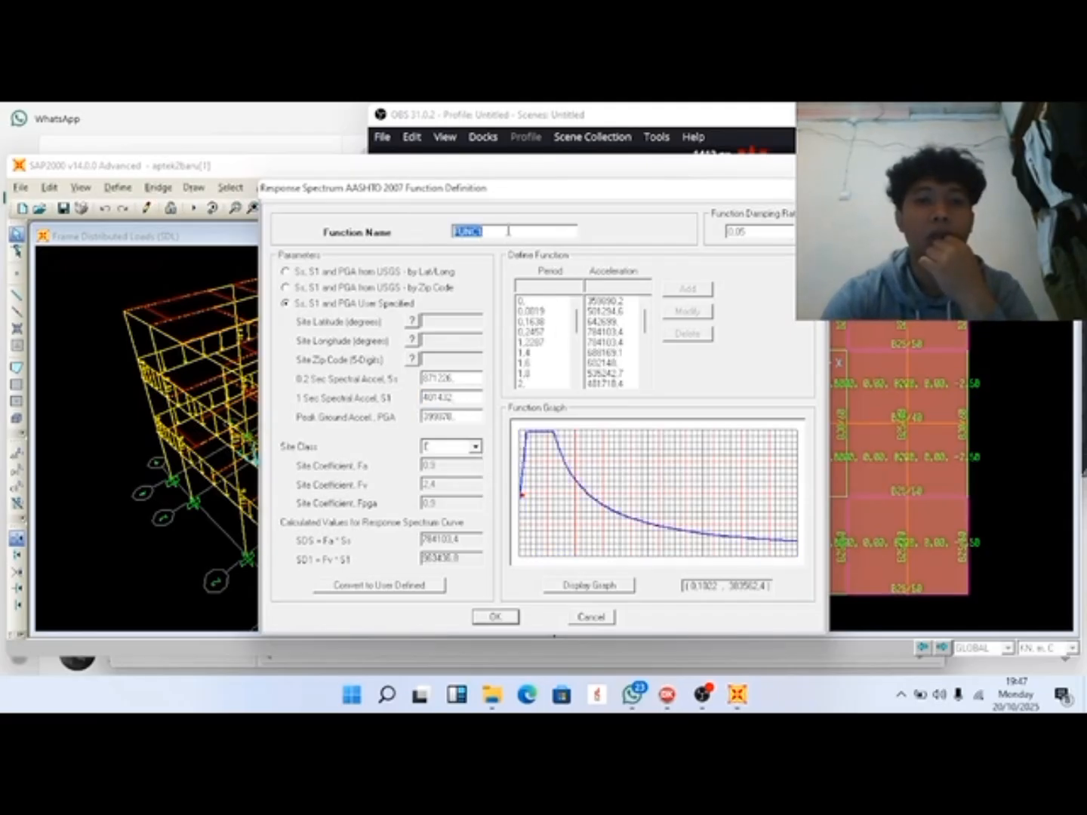
type("BDG")
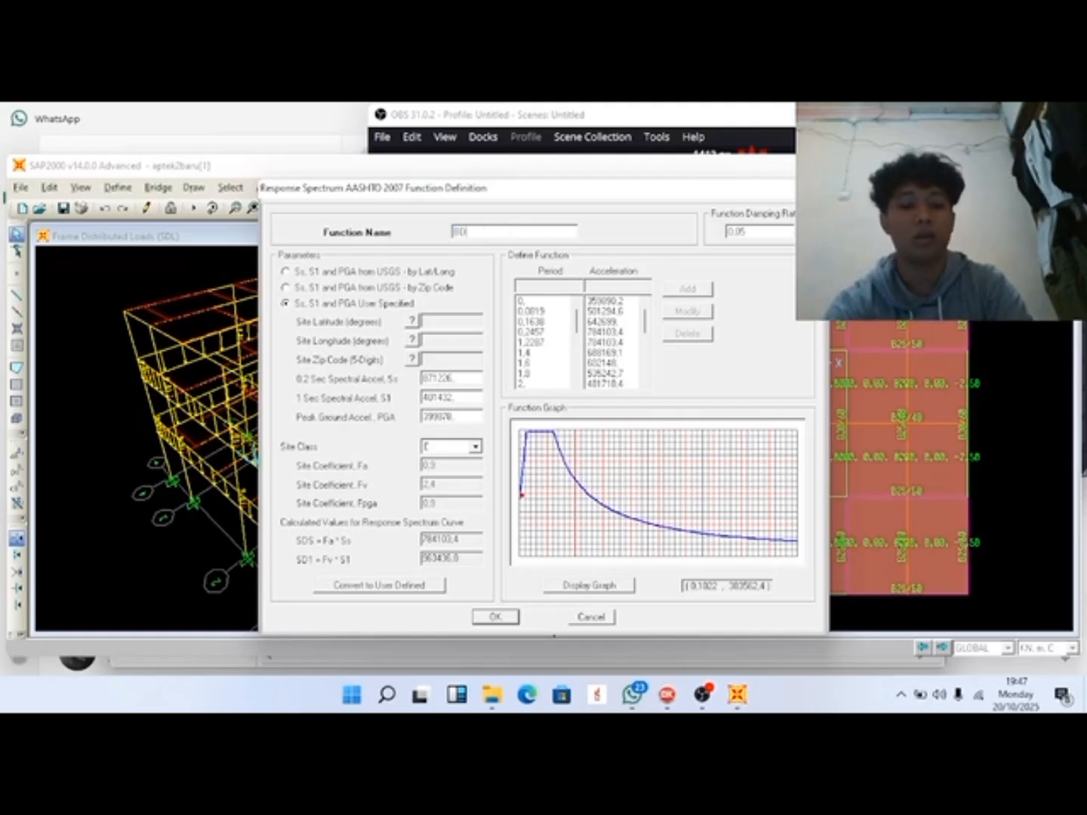
type("-SE")
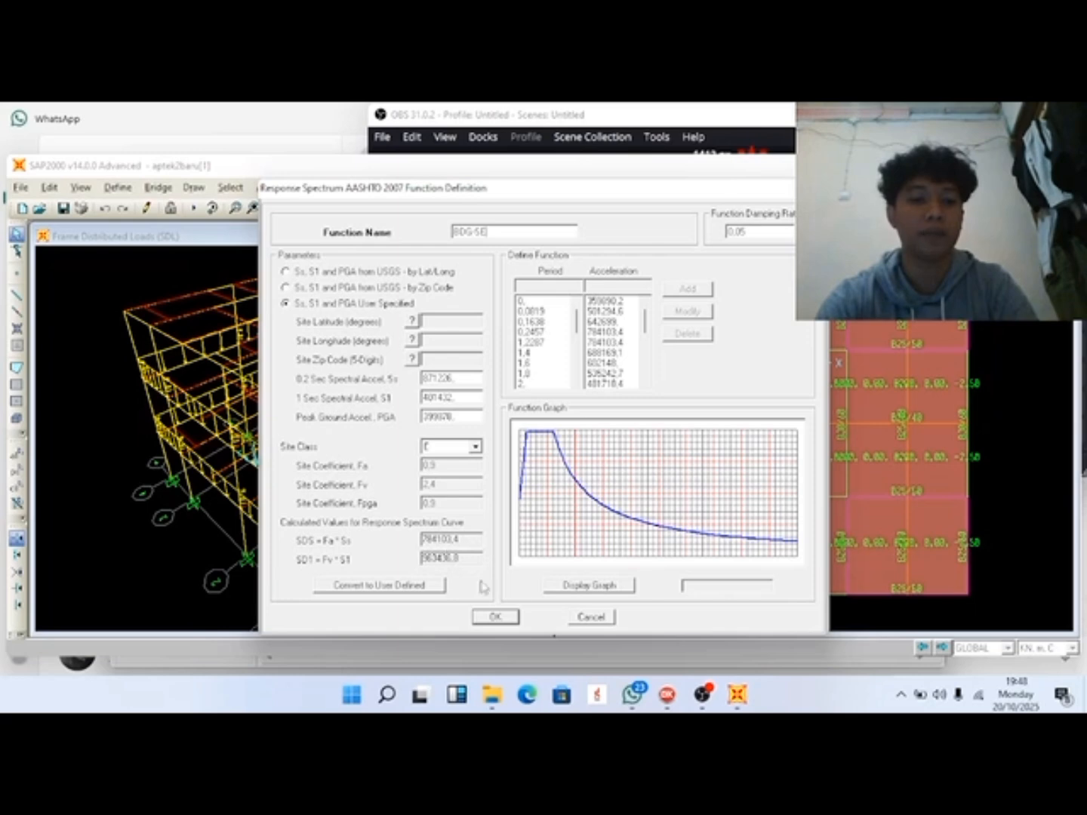
left_click(495, 618)
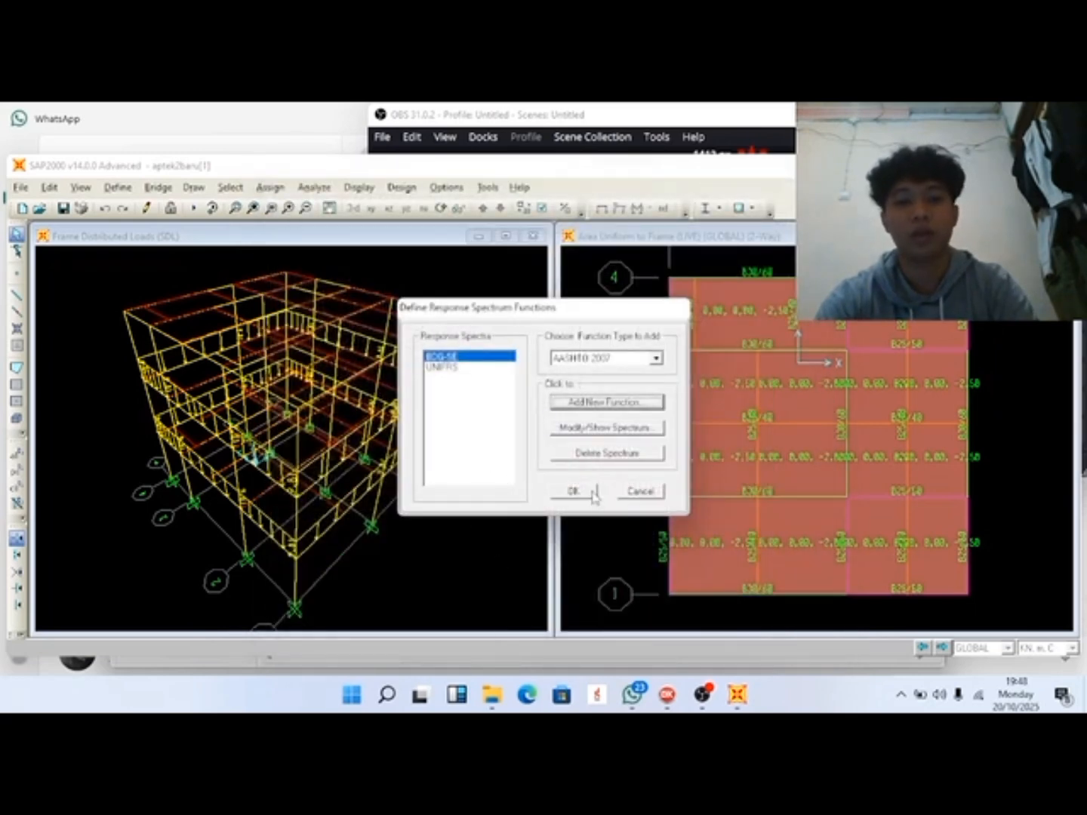
left_click(575, 492)
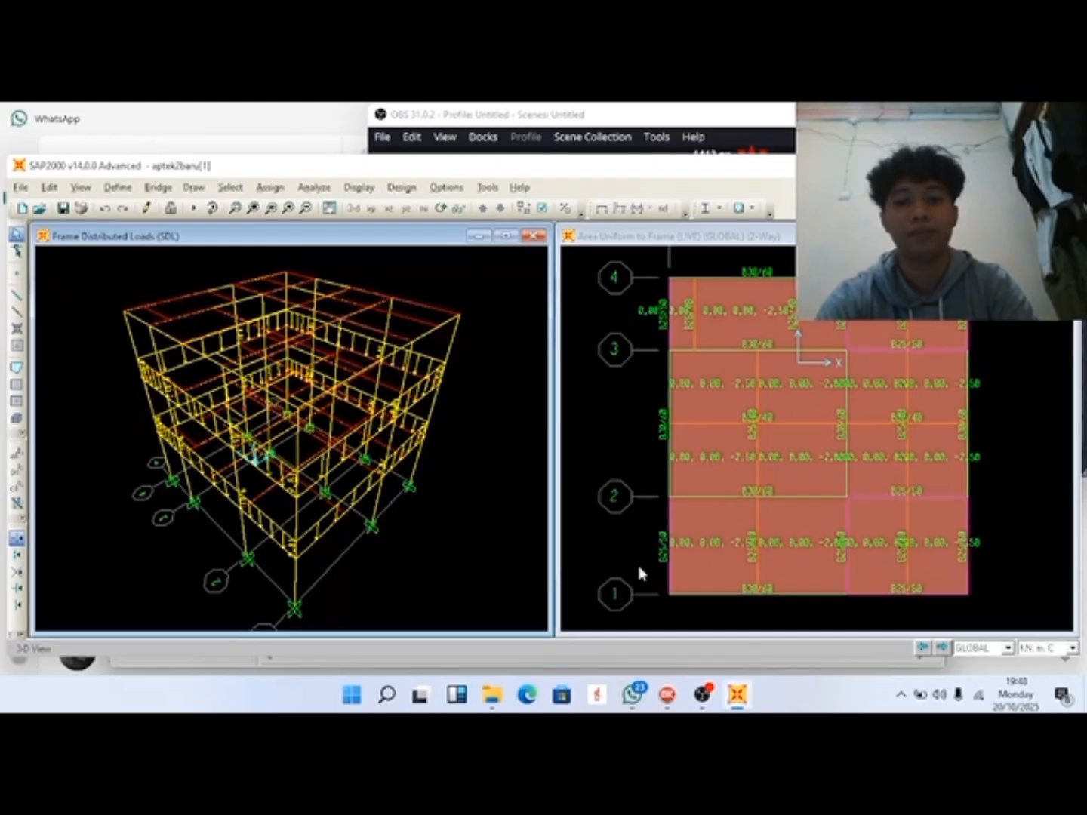
Add a new load case named RSPX and set its load case type to Response Spectrum.
left_click(736, 634)
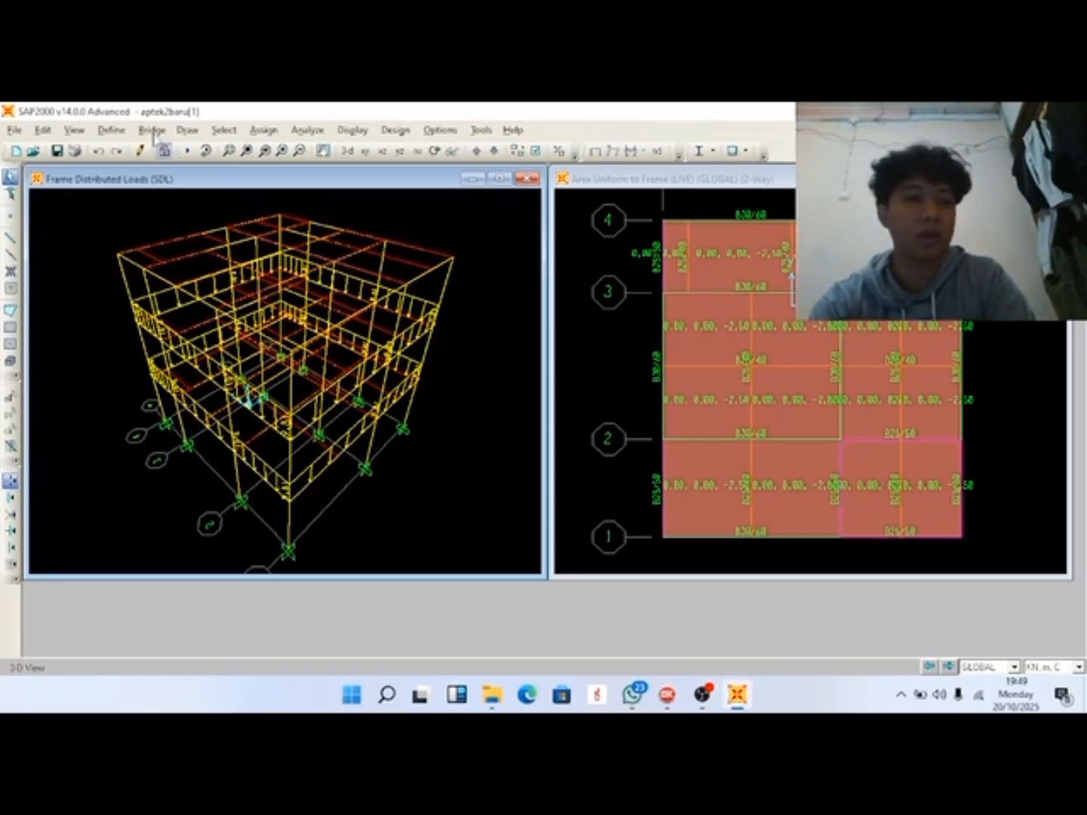
left_click(111, 129)
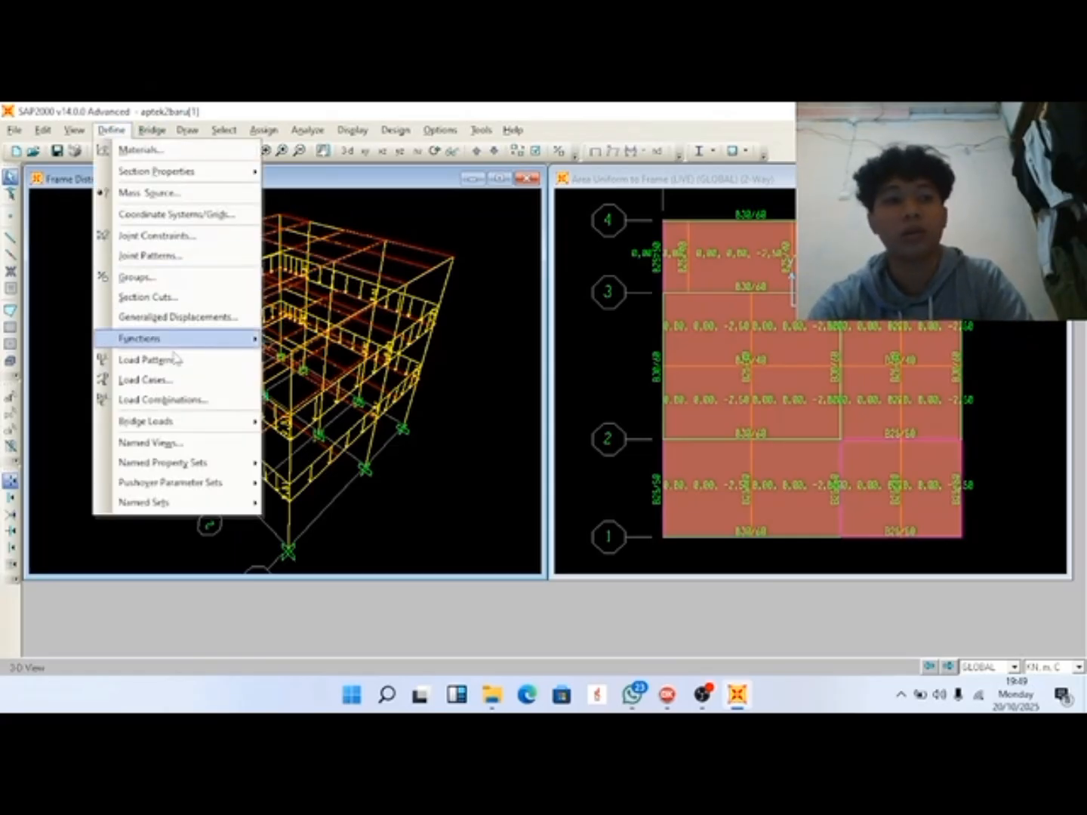
left_click(147, 379)
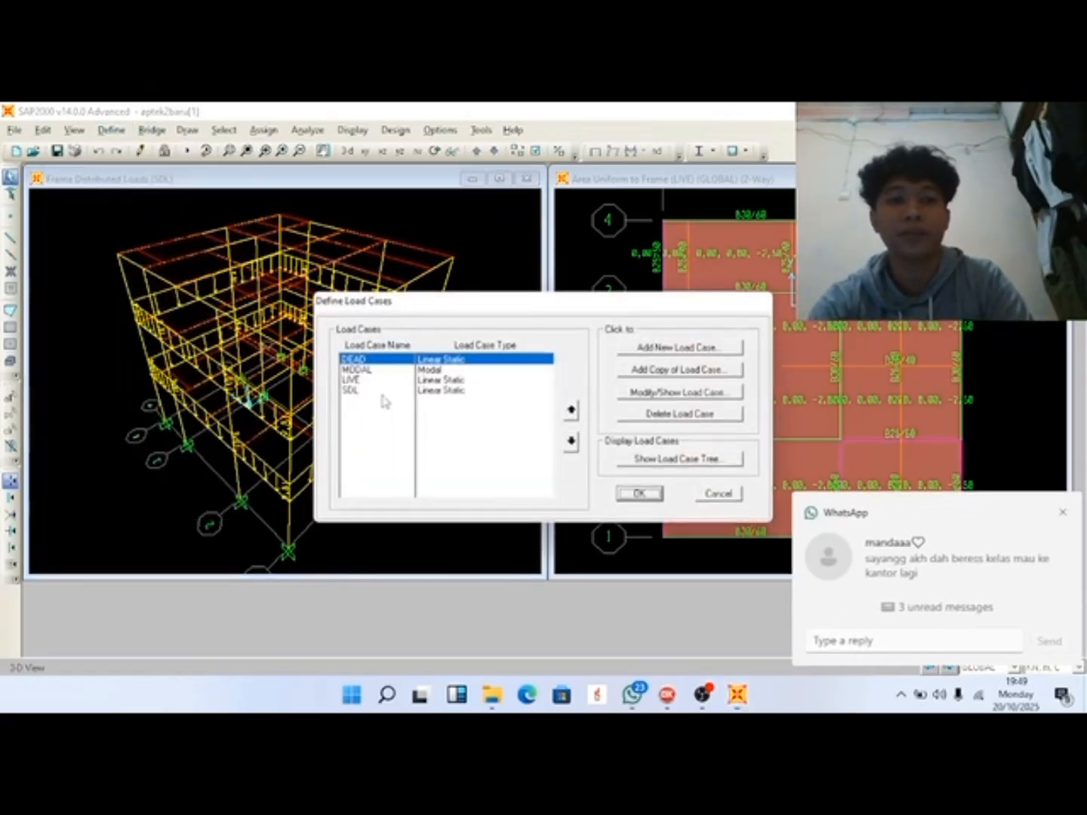
left_click(1062, 512)
left_click(488, 424)
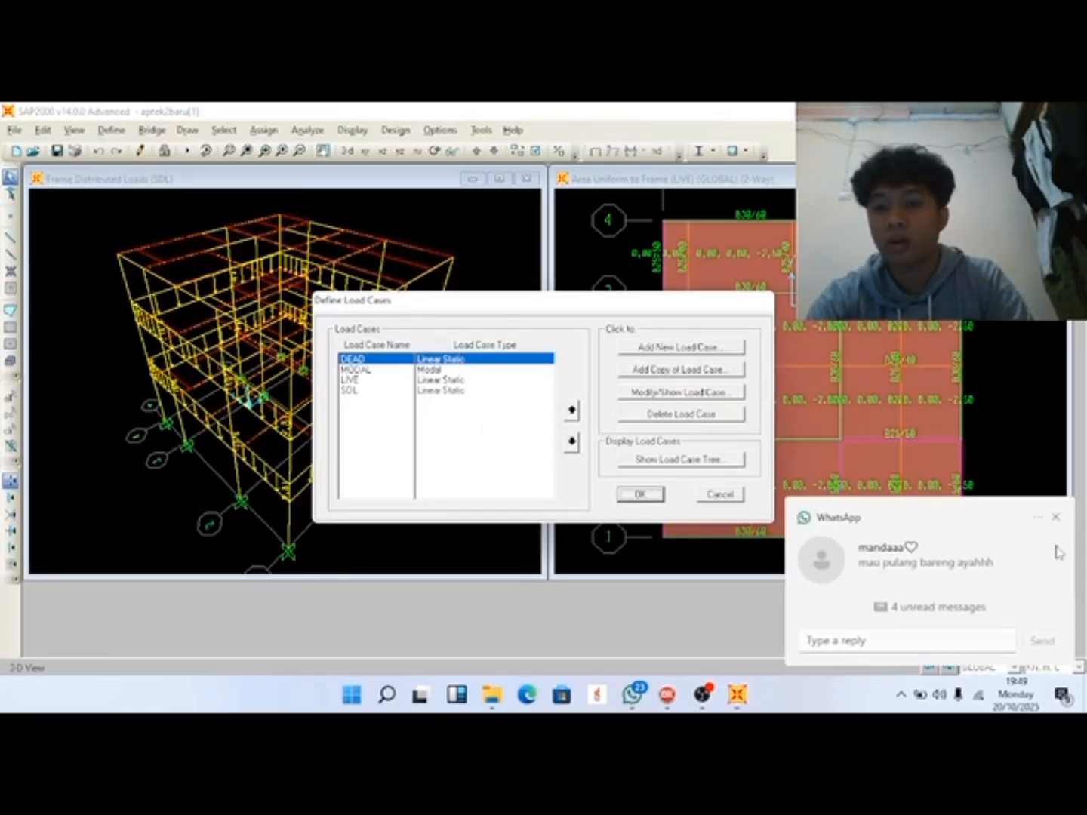
left_click(1057, 516)
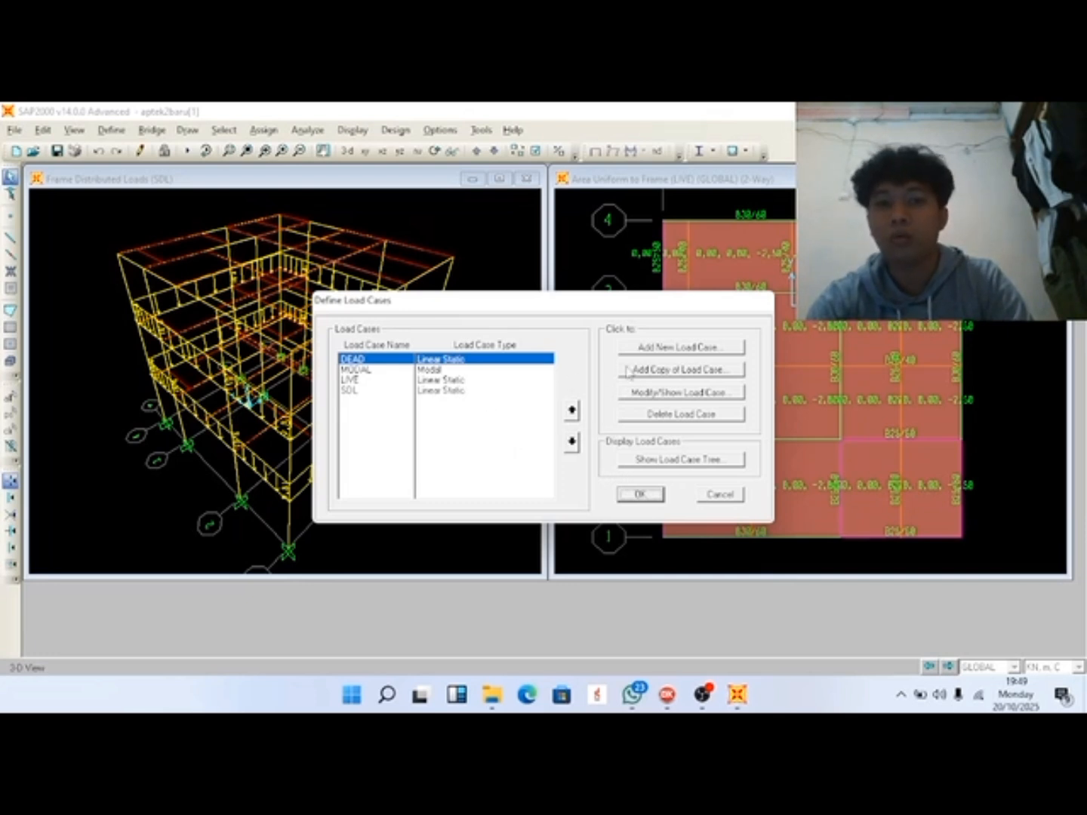
left_click(679, 347)
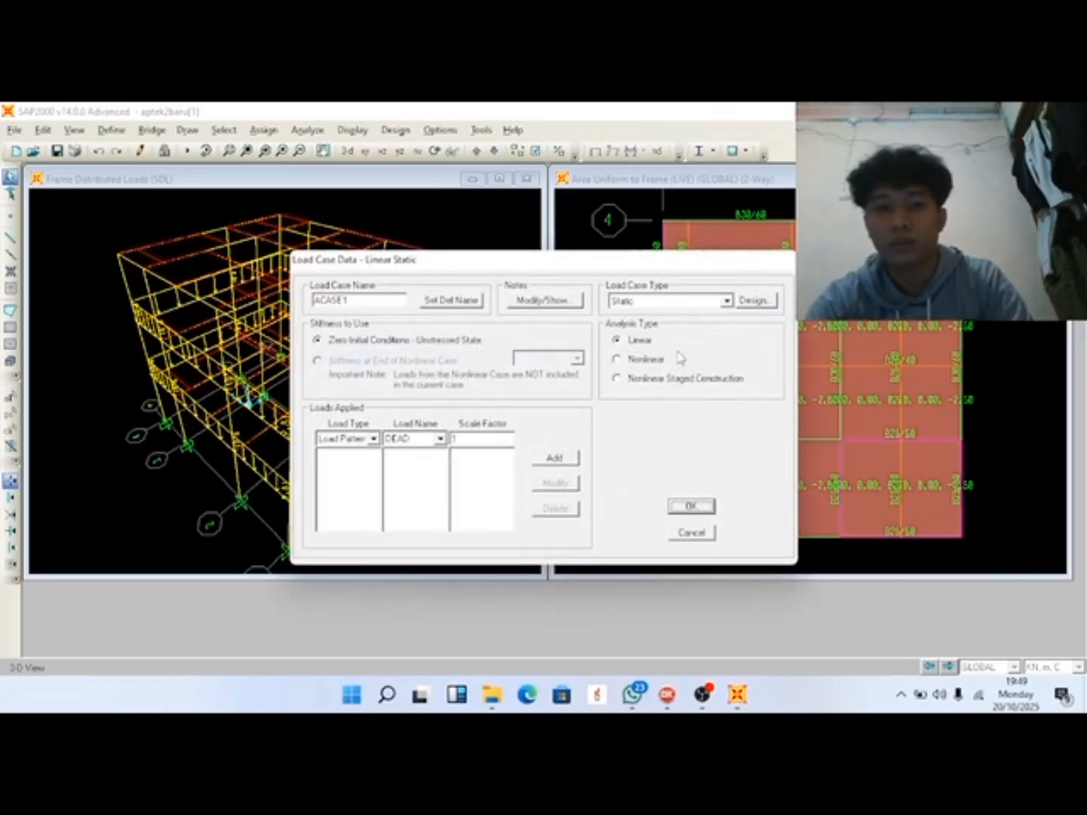
double_click(373, 300)
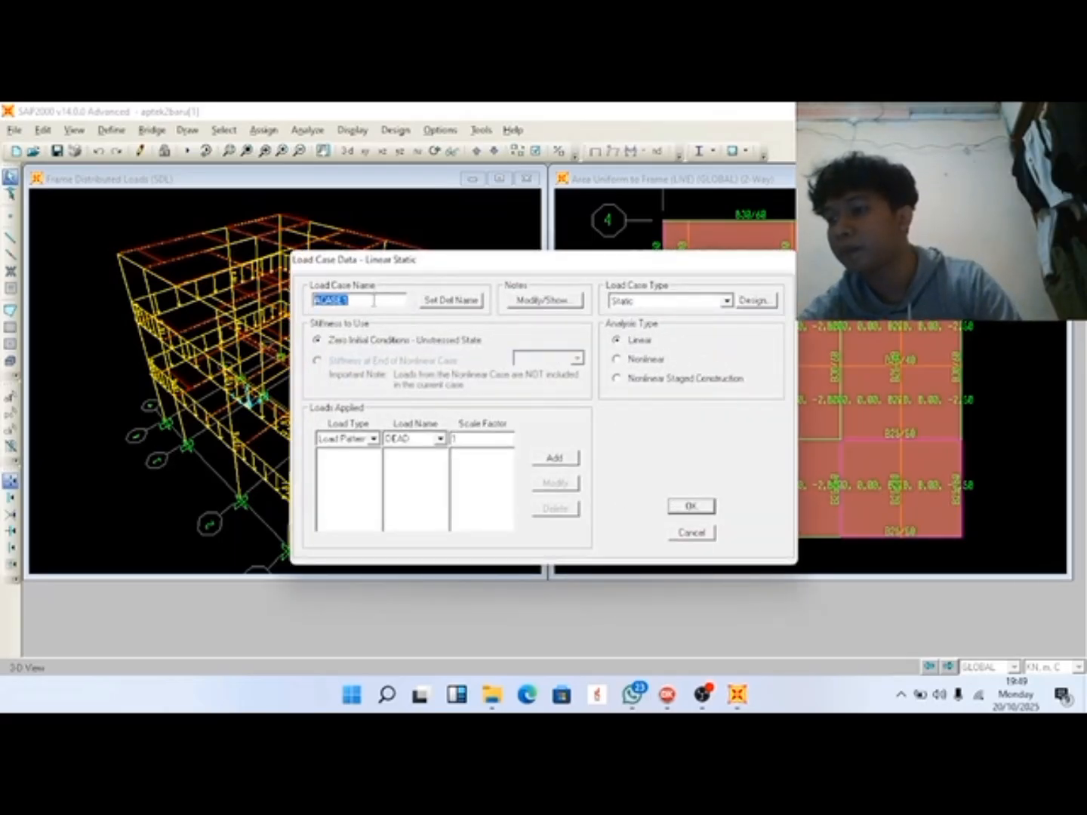
type("RSPX")
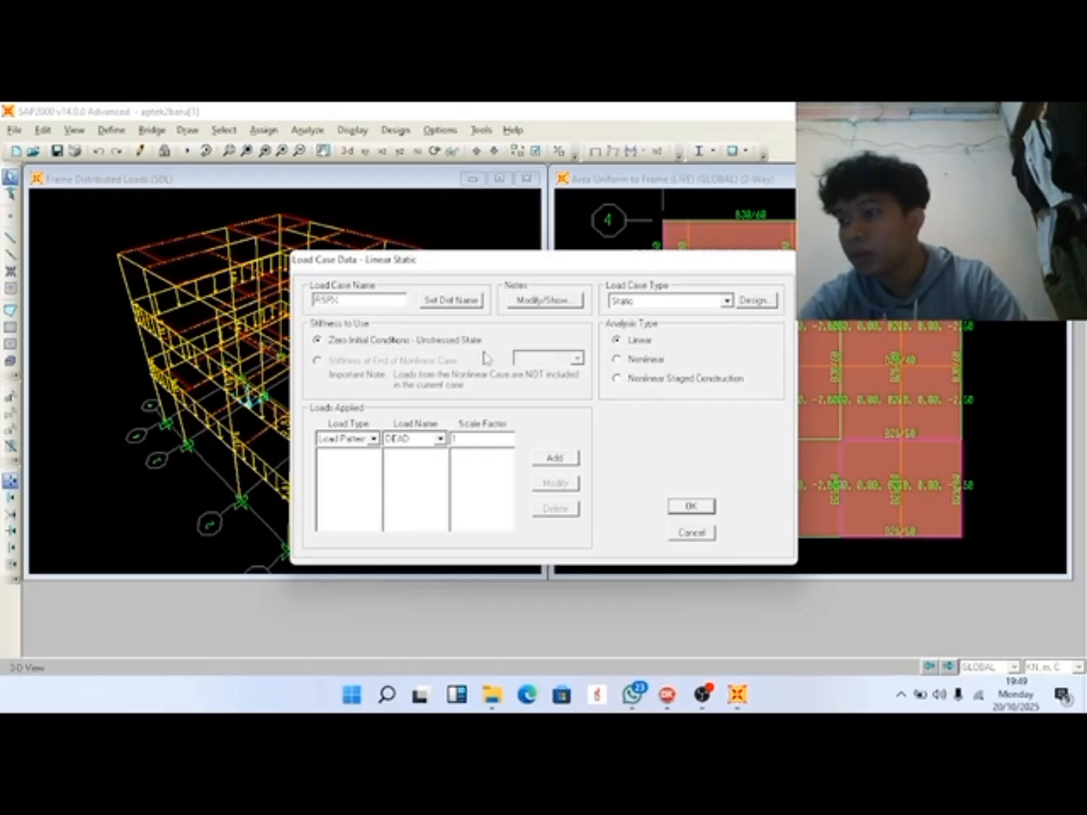
left_click(727, 301)
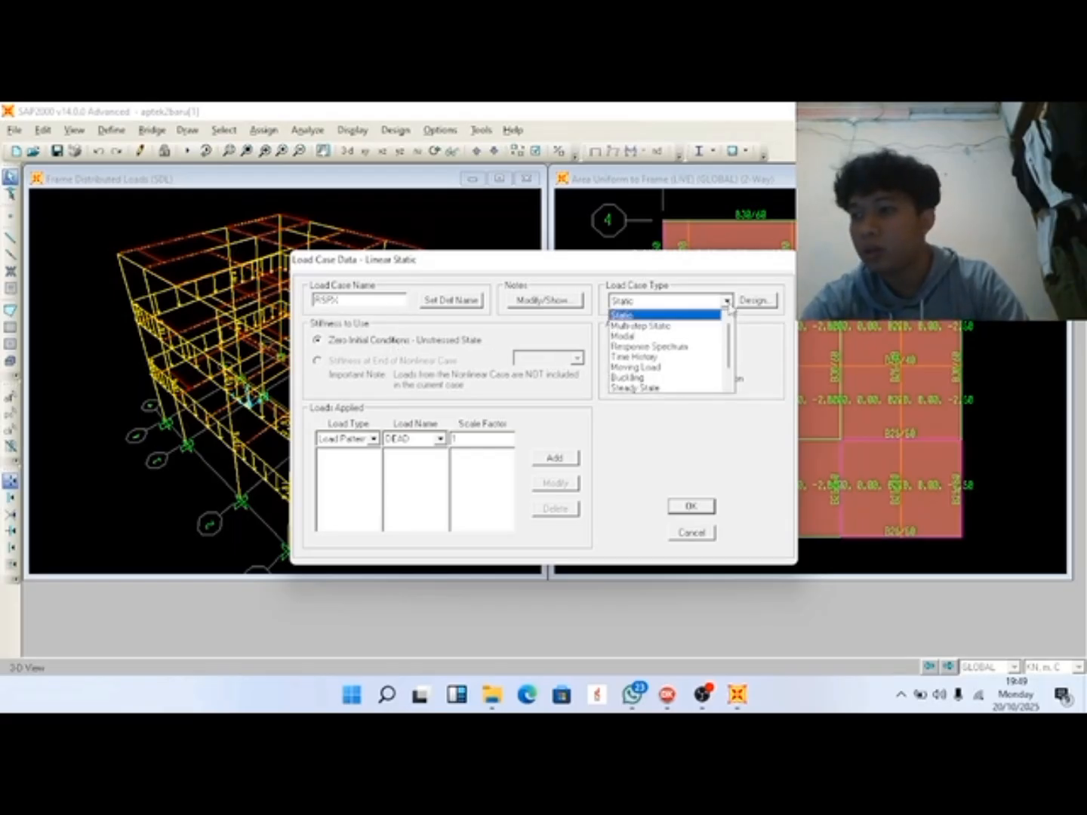
left_click(683, 345)
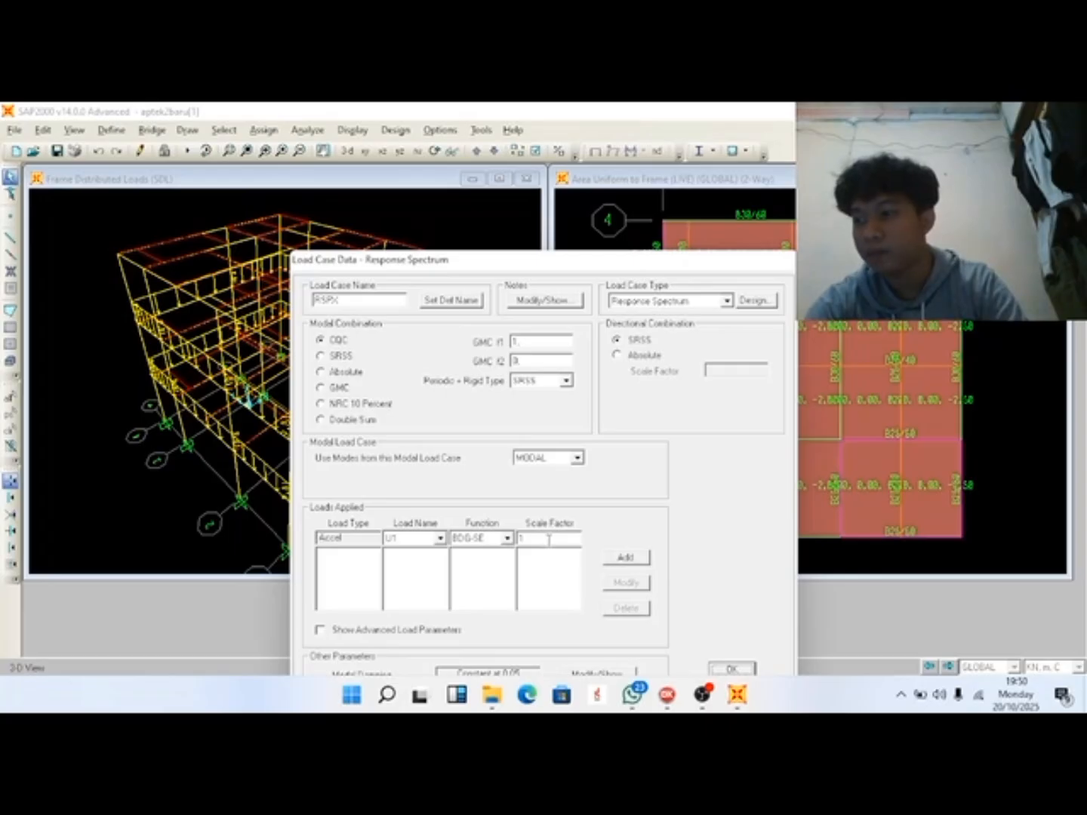
Apply acceleration U1 with function BDG-SE and scale factor 1.22625 to RSPX, and save the load case.
type(".22625")
left_click(629, 558)
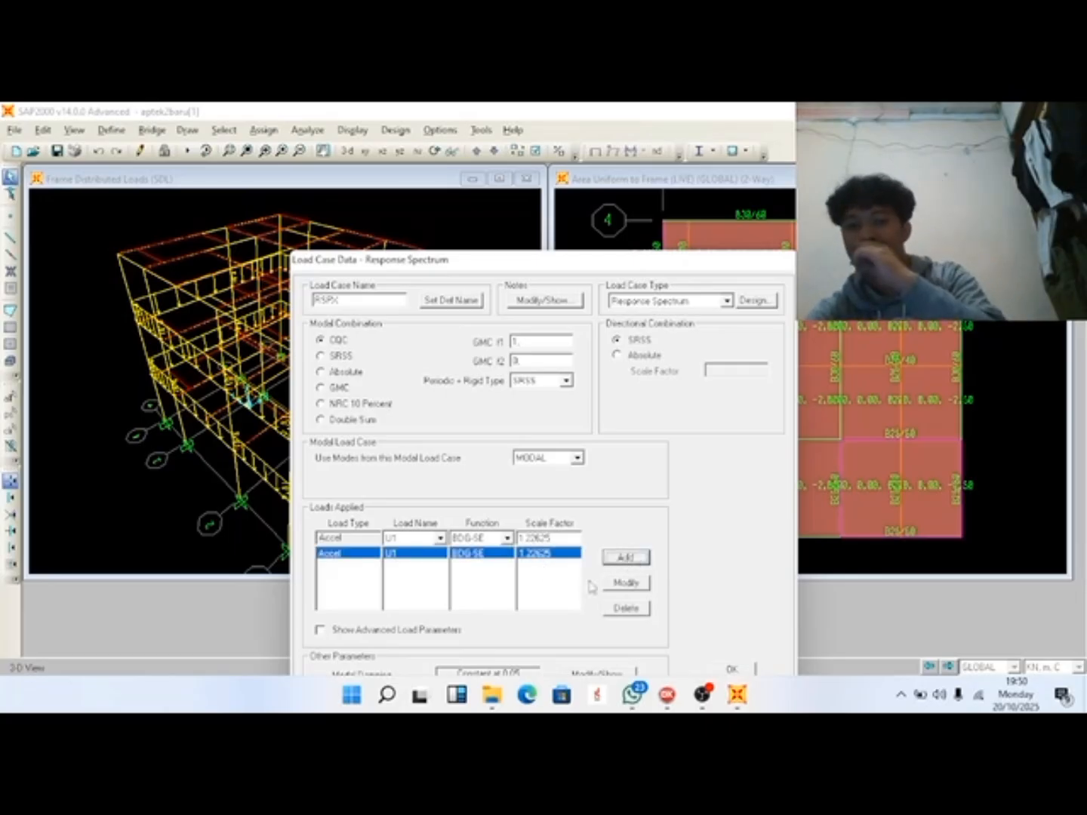
left_click(736, 669)
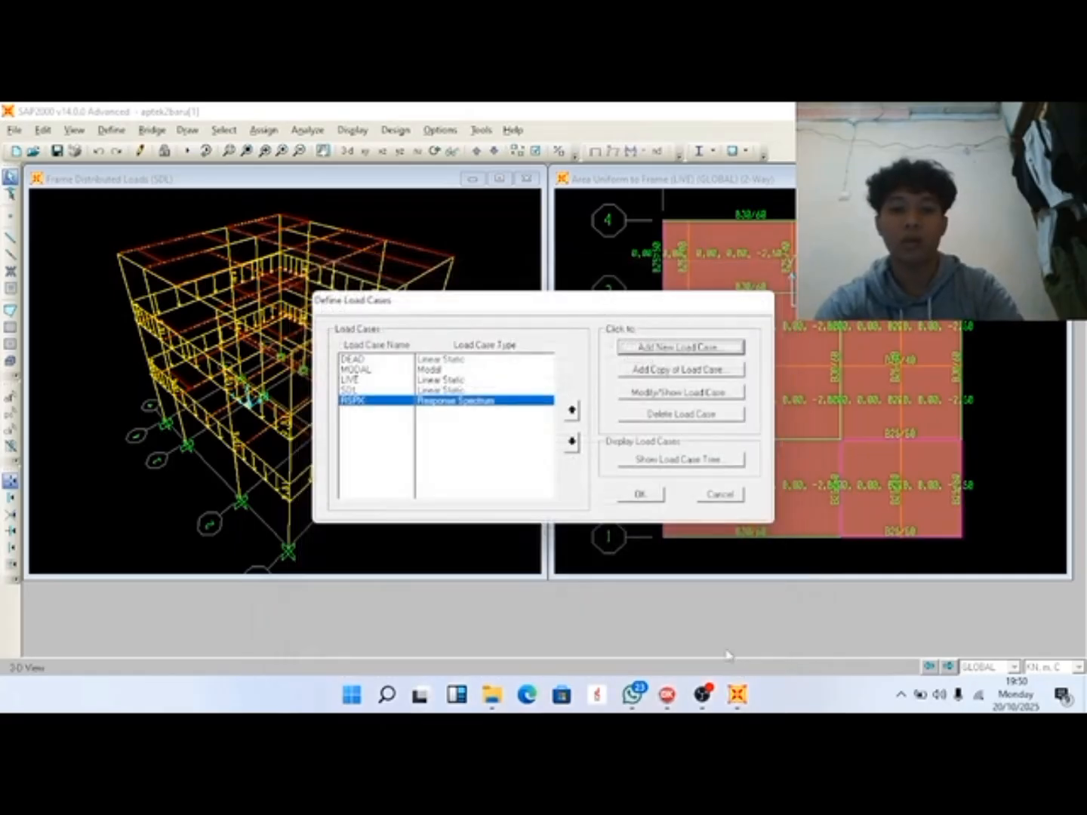
Add another load case named RSPY and set its load case type to Response Spectrum.
left_click(681, 348)
double_click(382, 302)
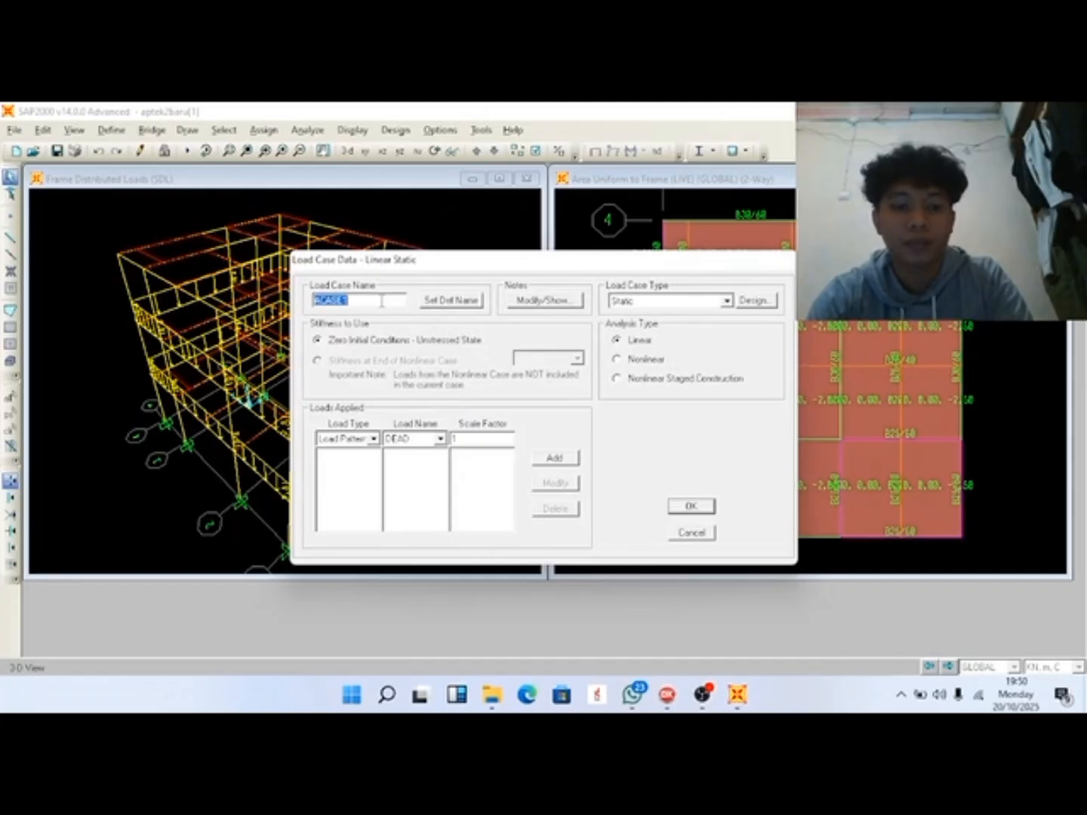
type("RS")
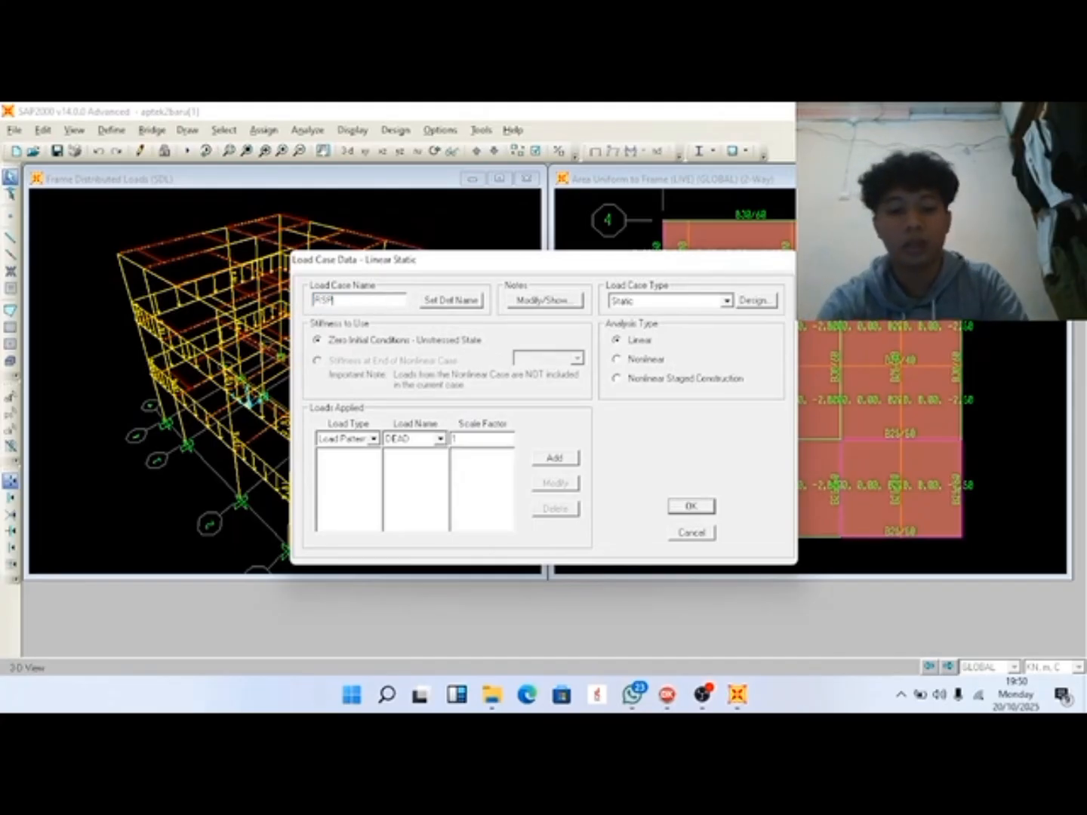
type("P")
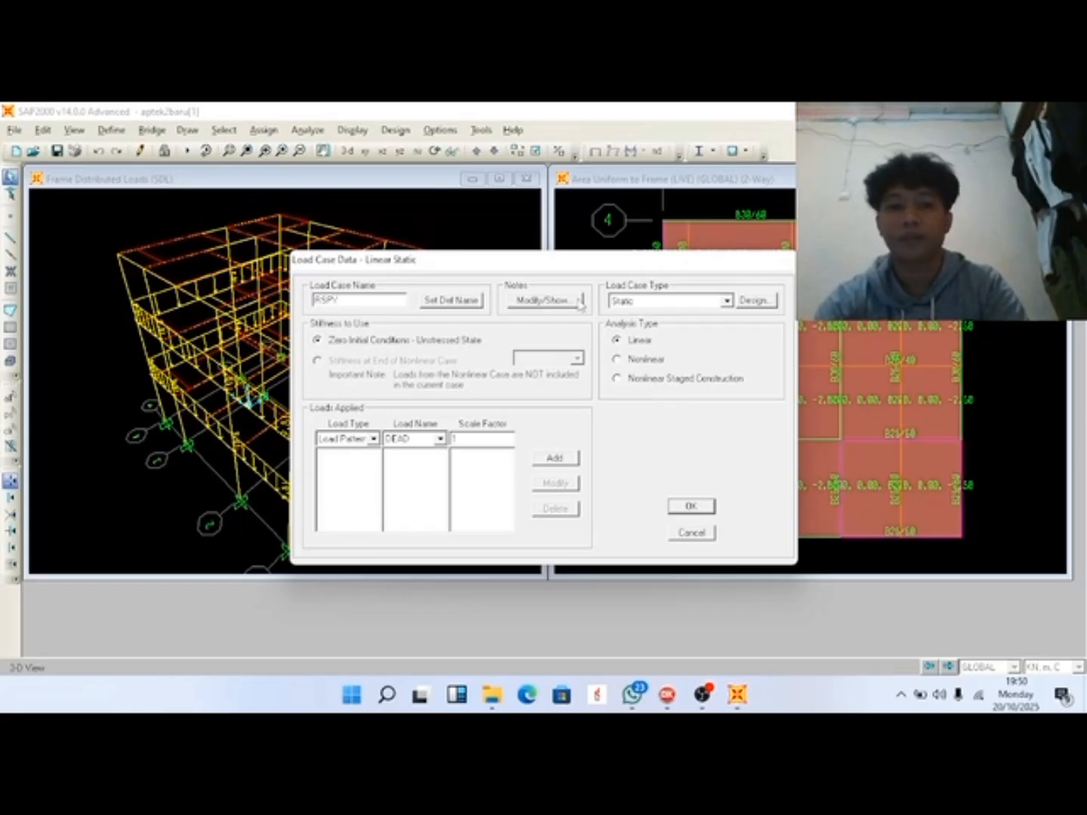
left_click(726, 300)
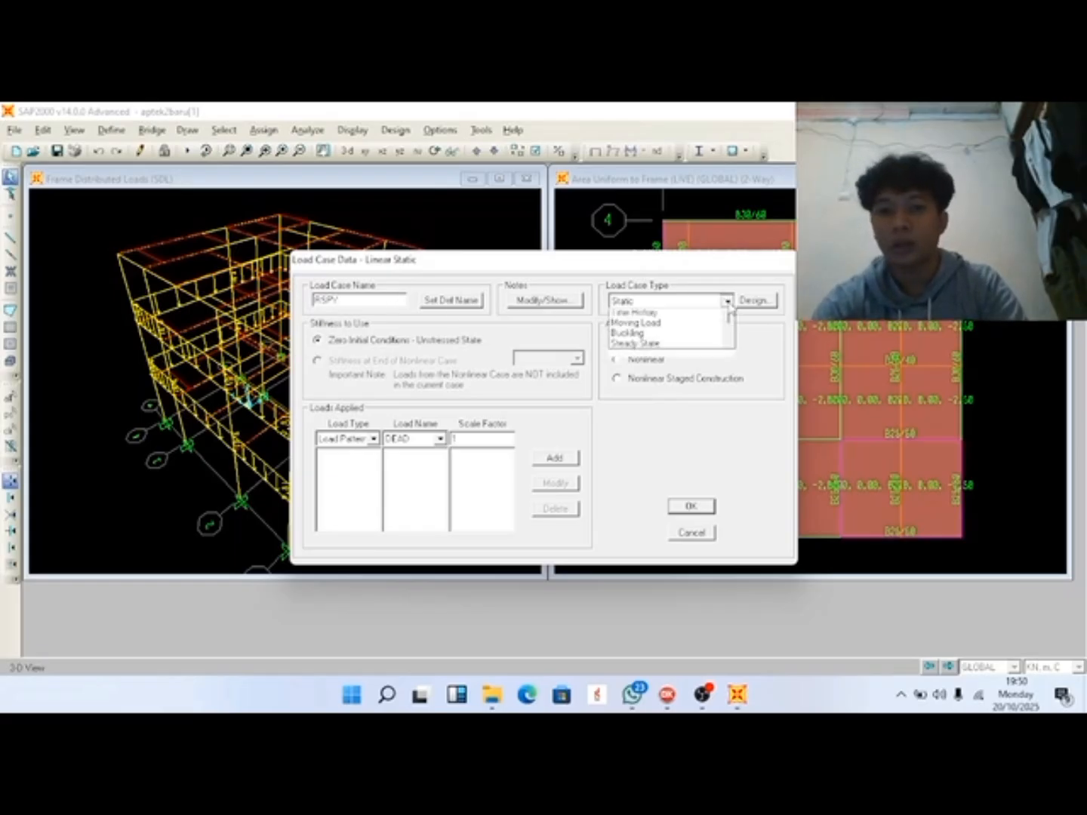
left_click(672, 347)
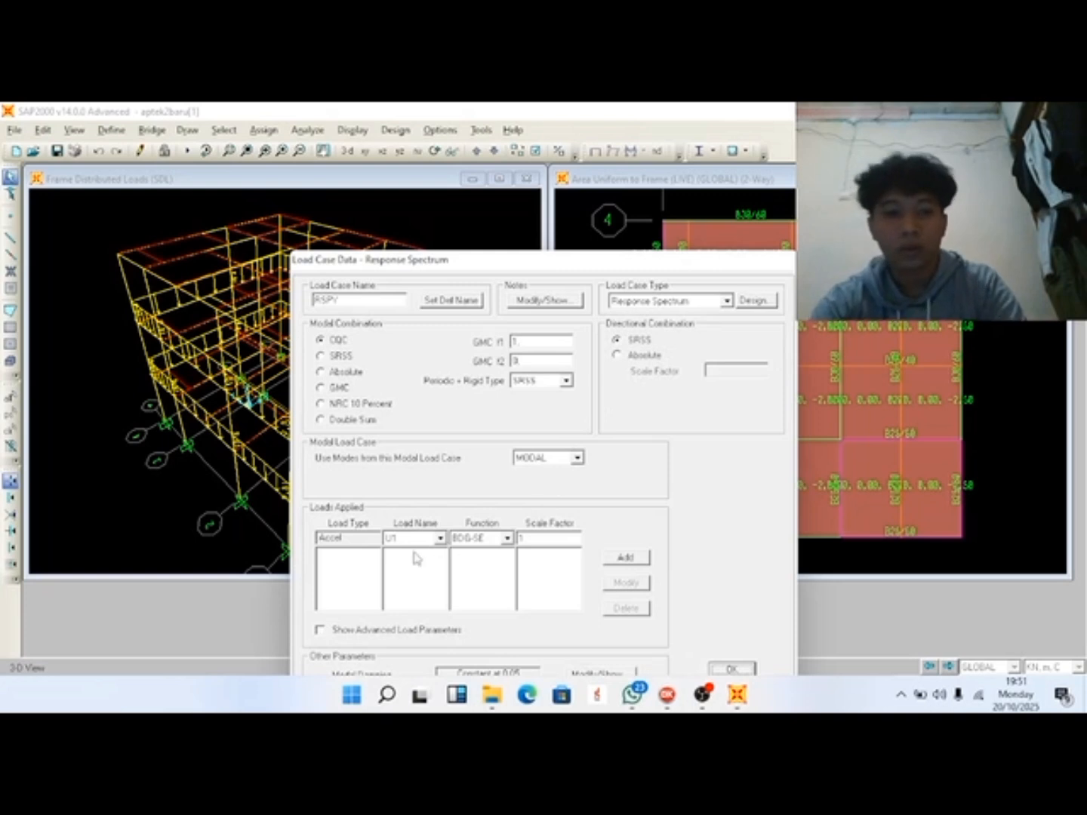
Apply acceleration U2 with function BDG-SE and scale factor 1.22625 to RSPY, and save the load case definitions.
left_click(439, 538)
left_click(418, 563)
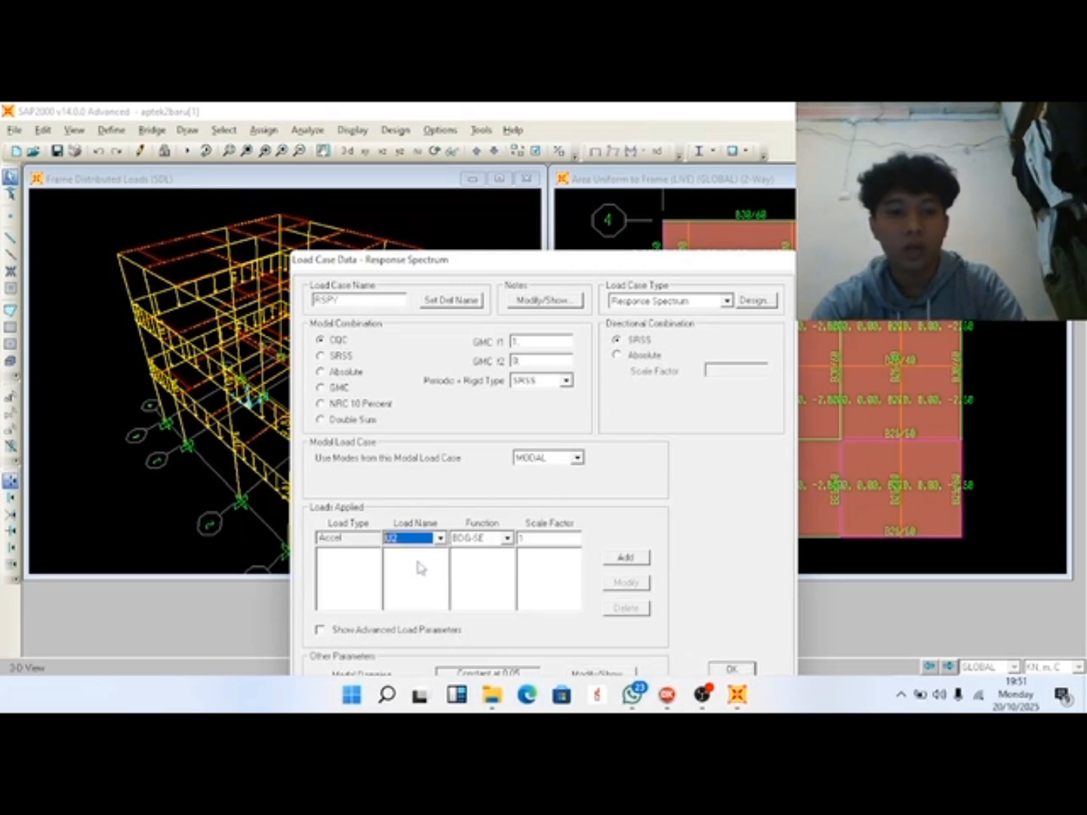
double_click(569, 538)
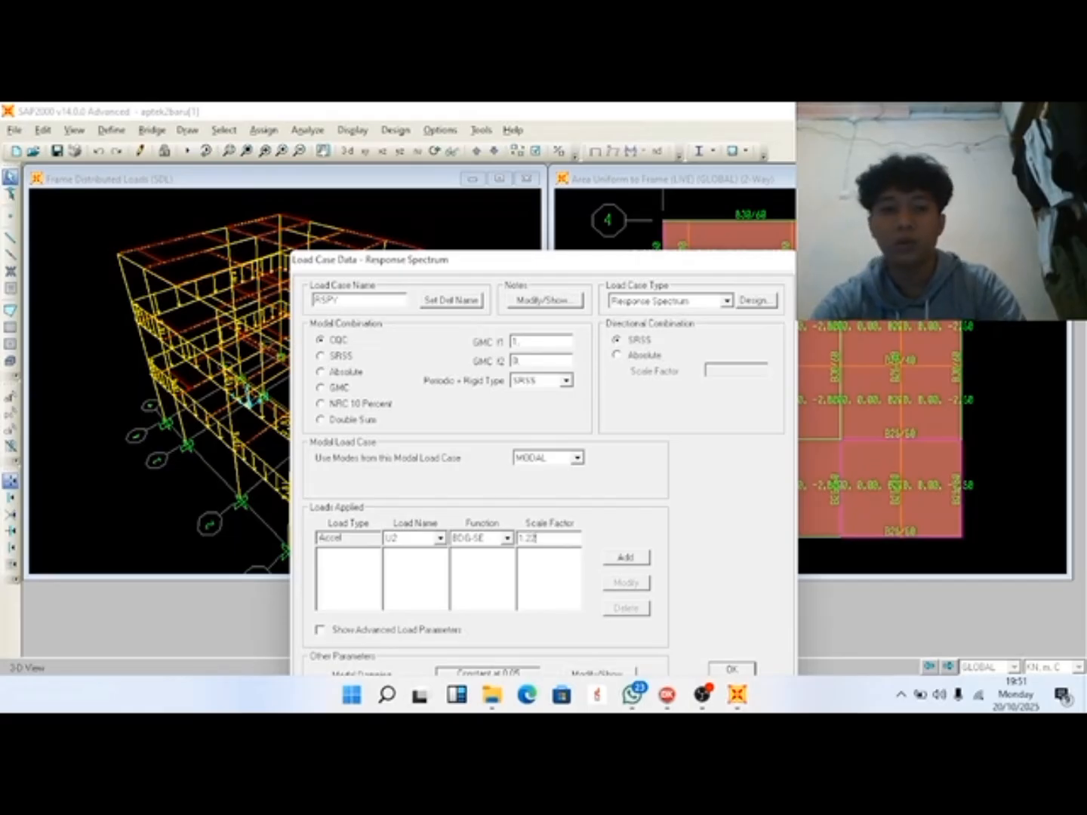
type("1.2262")
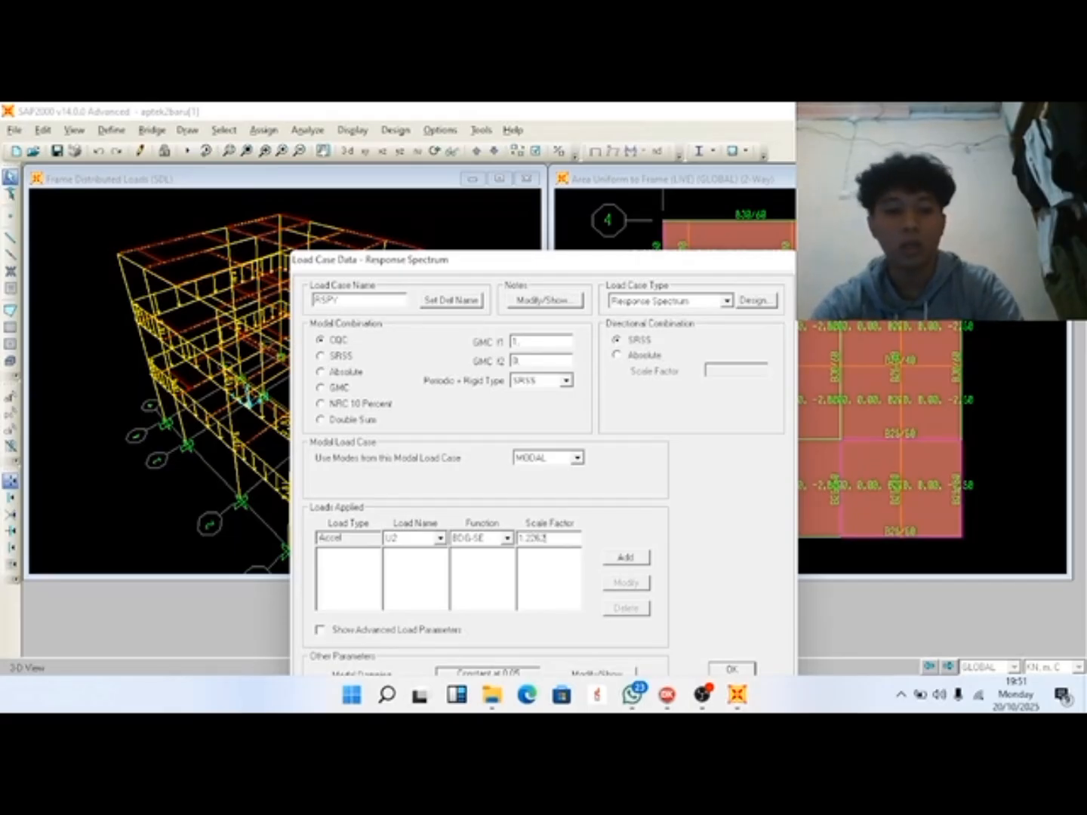
type("5")
left_click(637, 557)
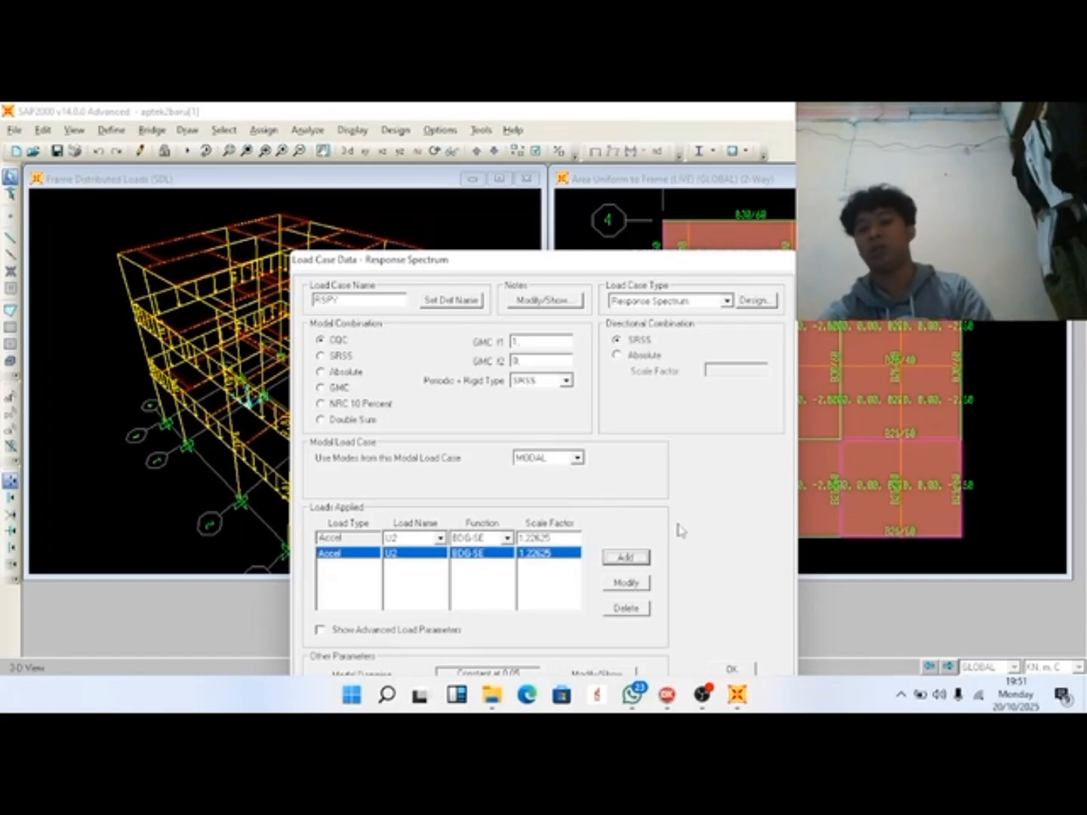
left_click(727, 668)
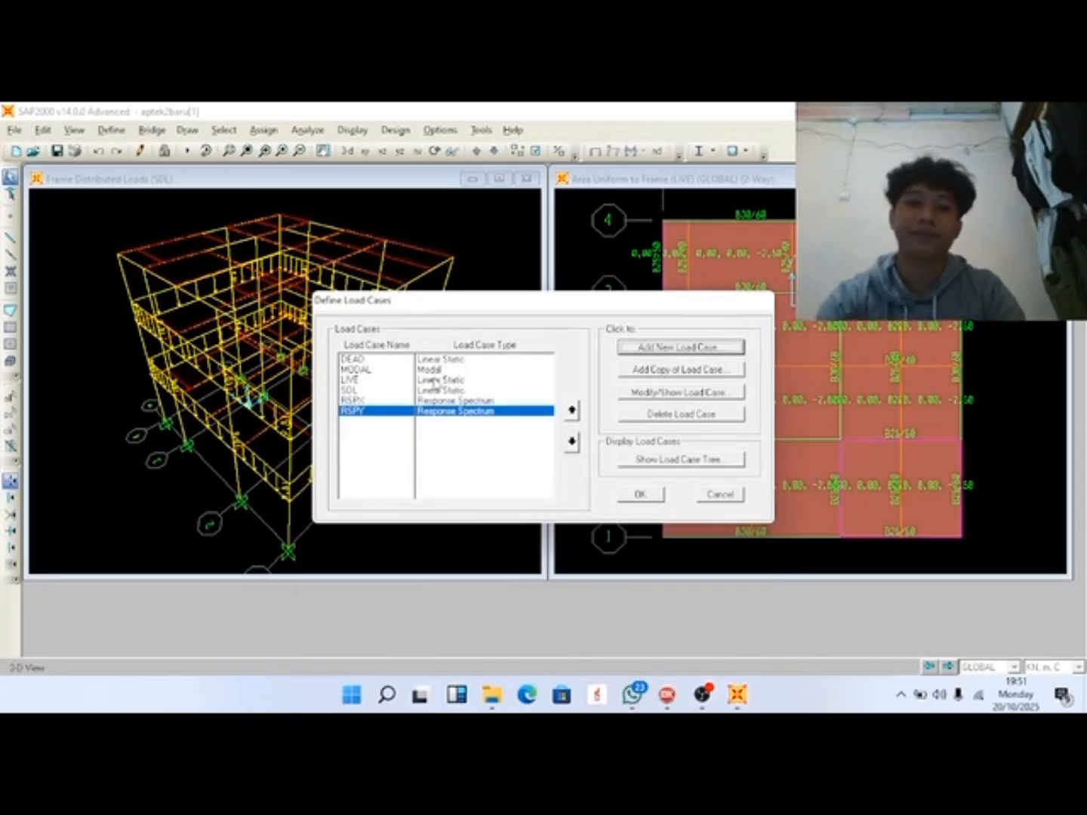
left_click(640, 494)
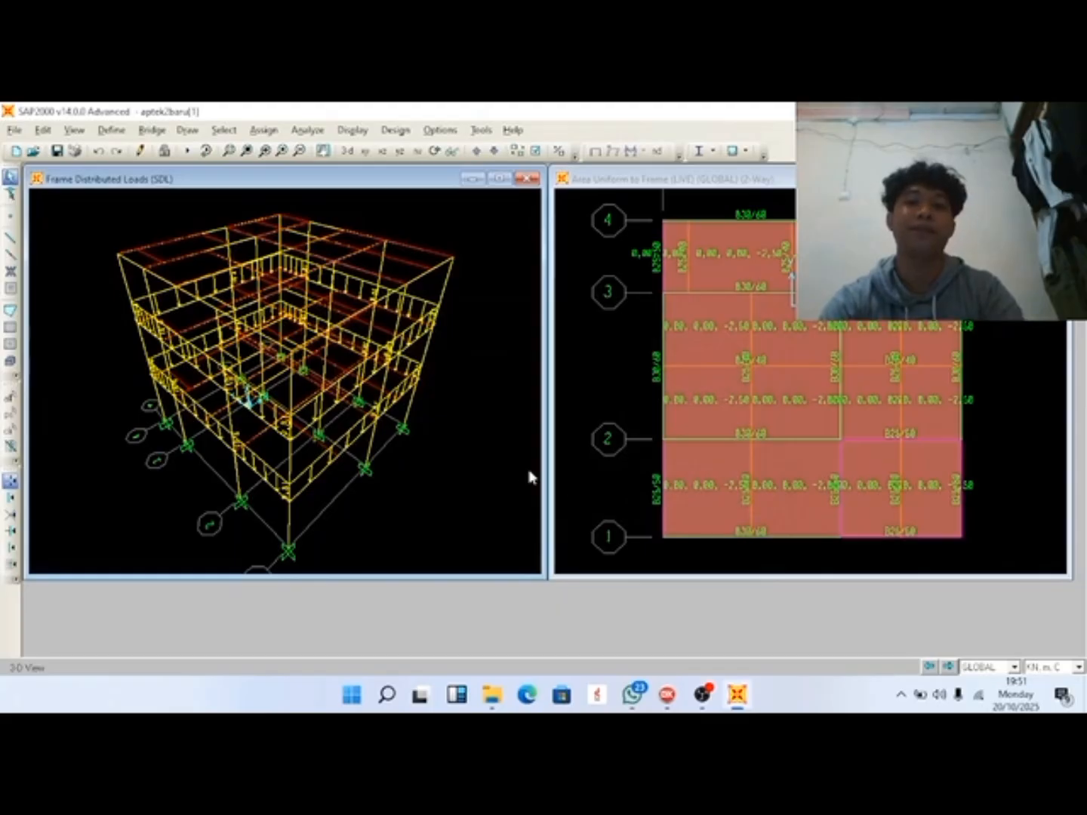
Define the mass source from loads, with SDL and DEAD each at a multiplier of 1.
left_click(110, 132)
left_click(172, 193)
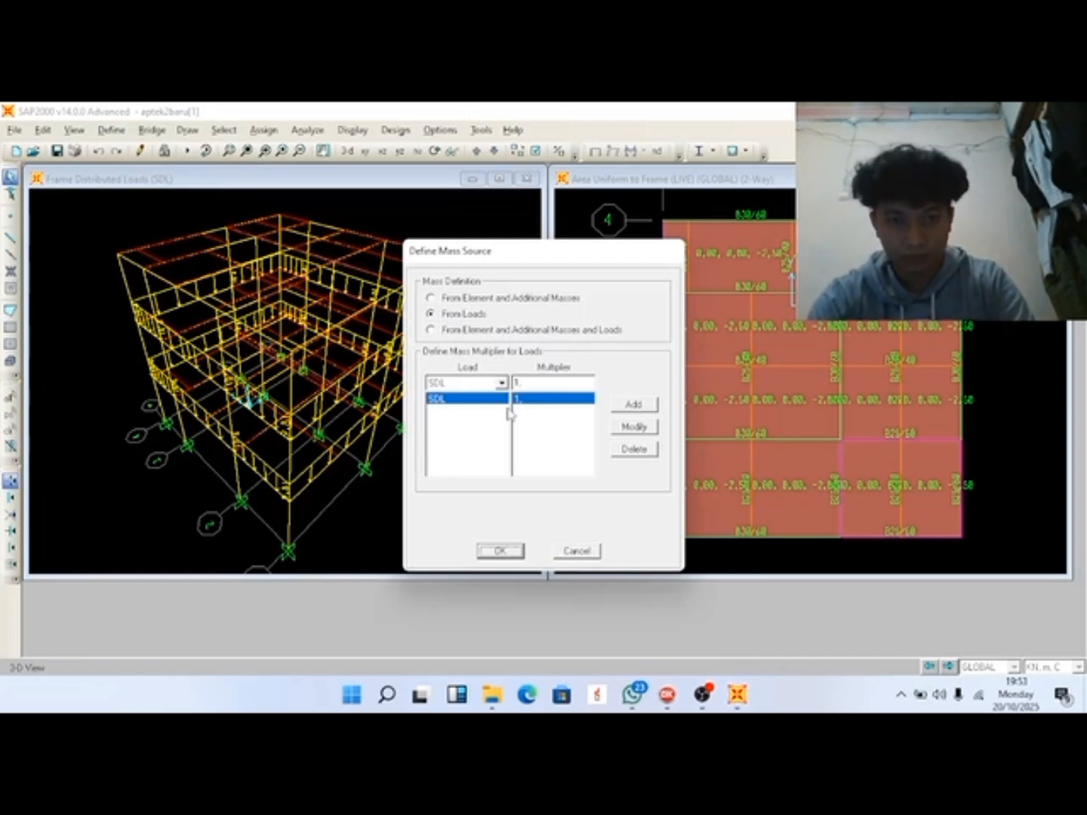
left_click(647, 408)
left_click(608, 449)
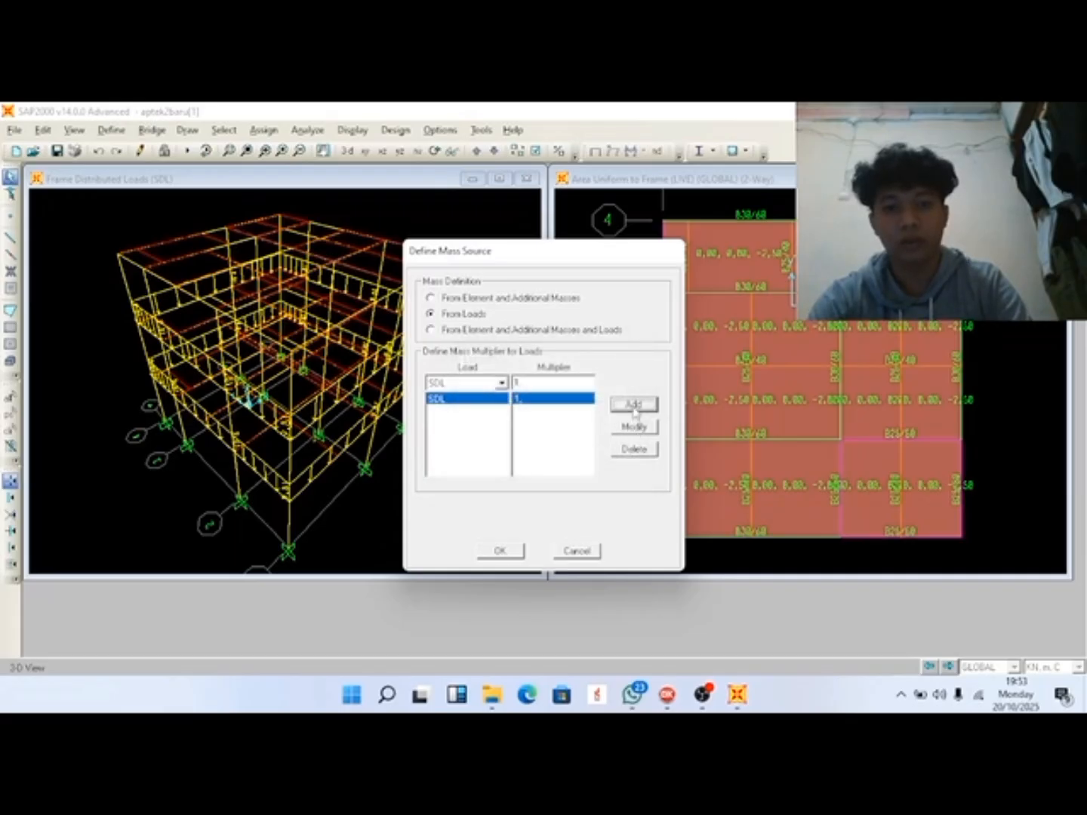
left_click(500, 384)
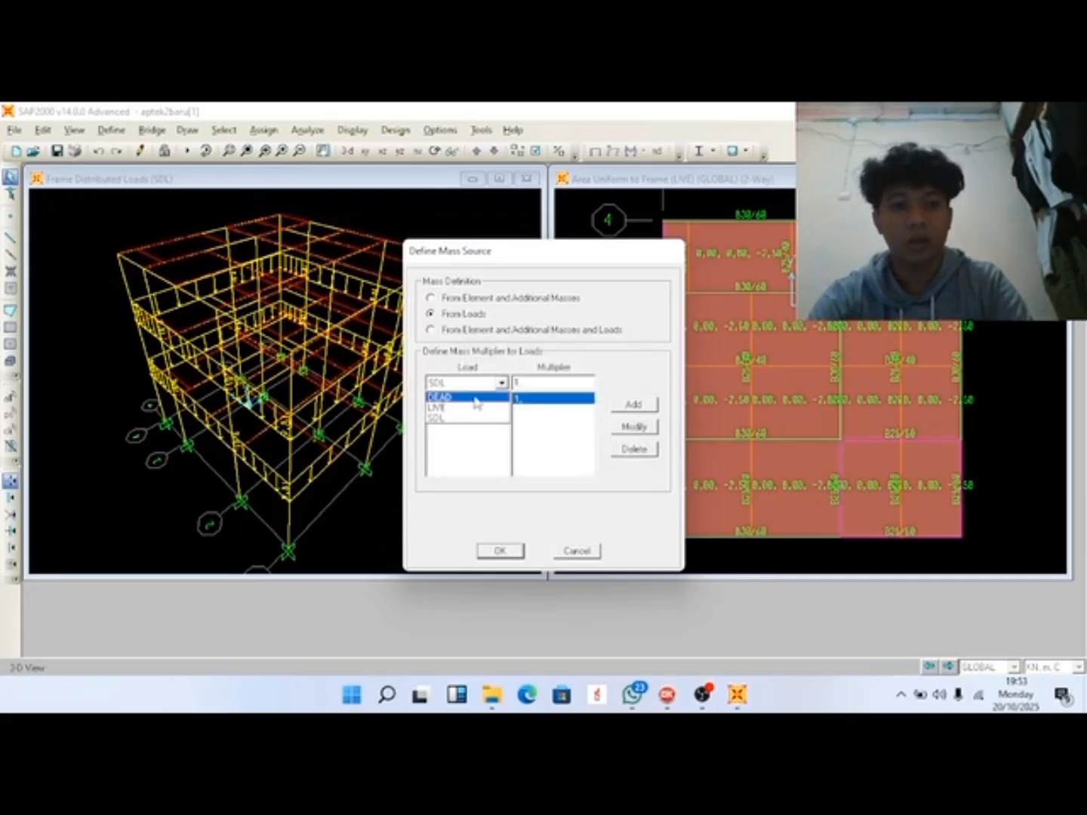
left_click(483, 397)
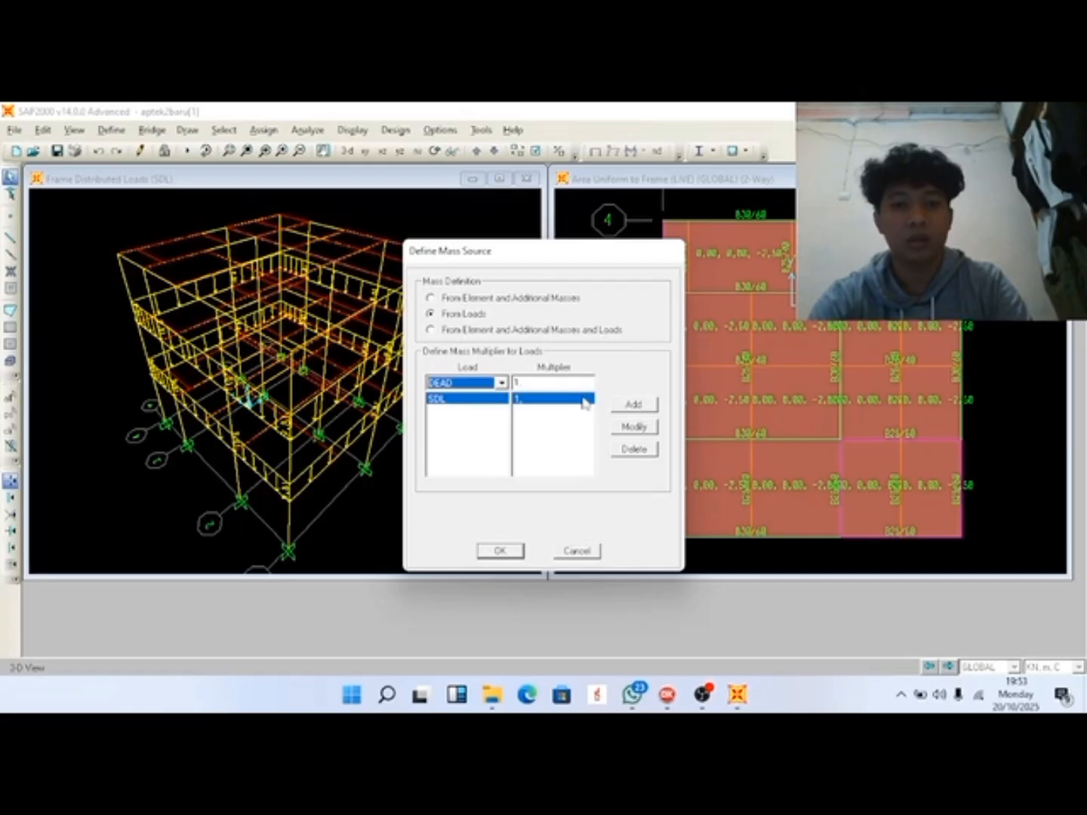
left_click(640, 408)
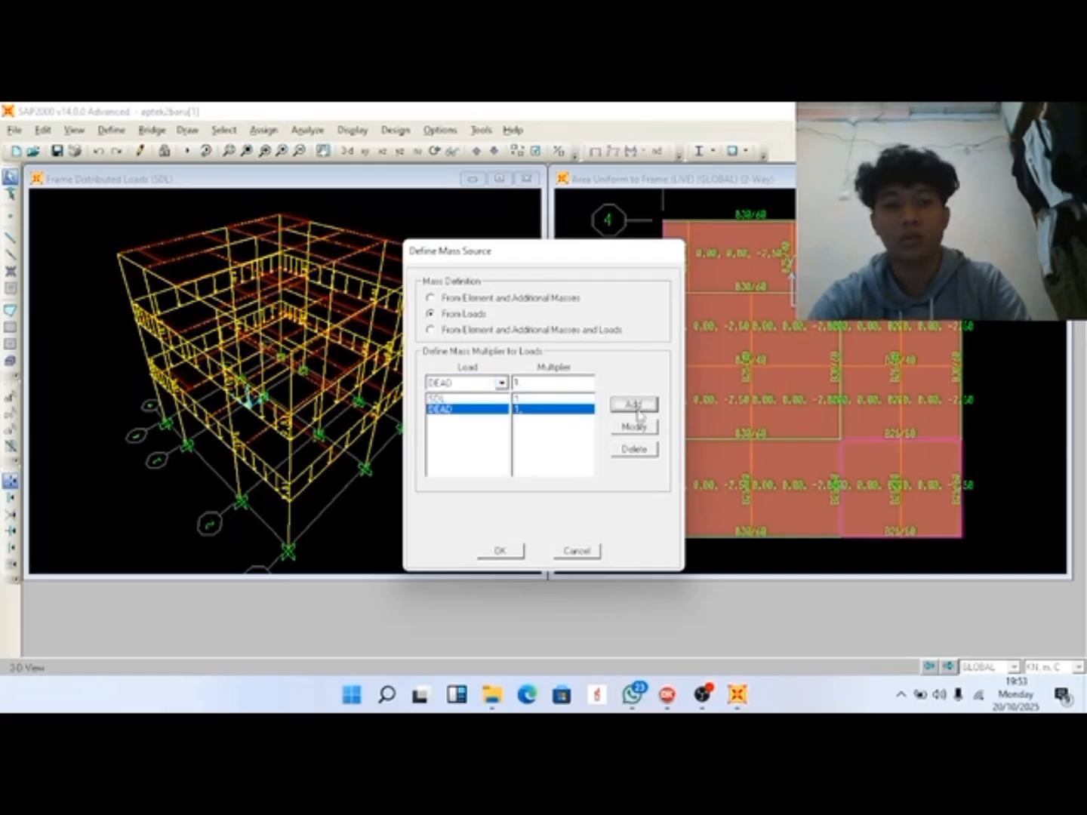
left_click(502, 552)
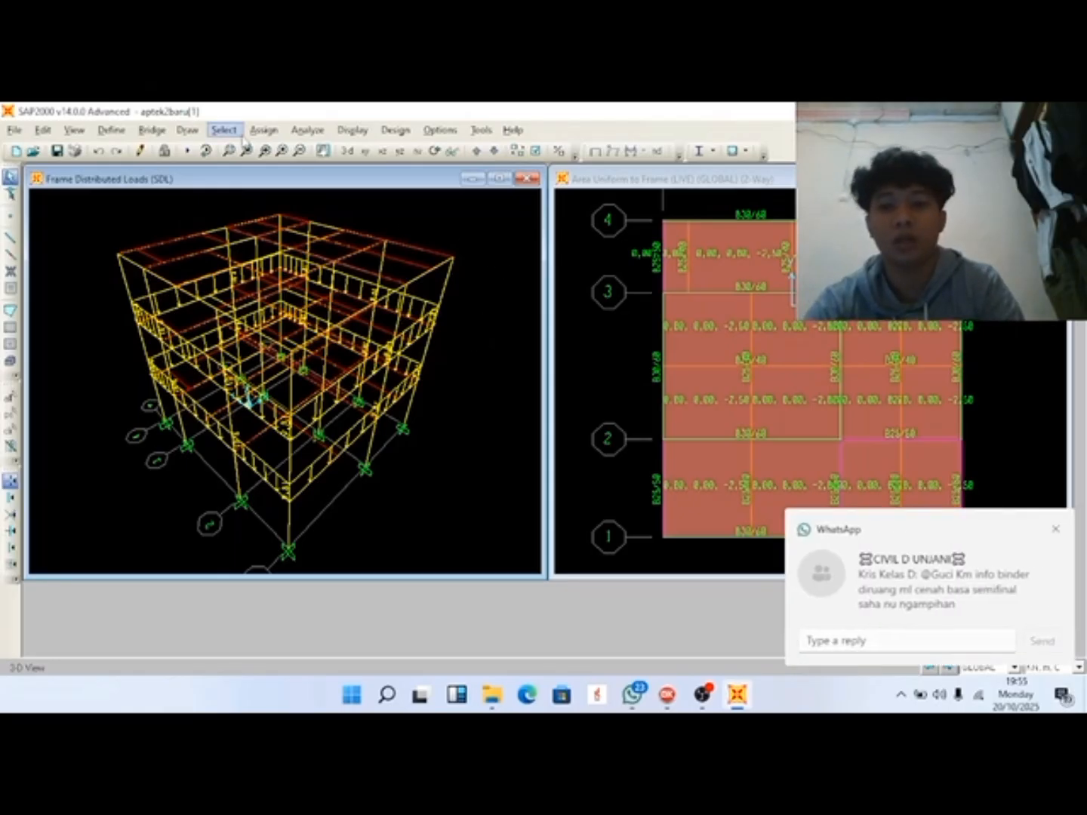
left_click(1055, 529)
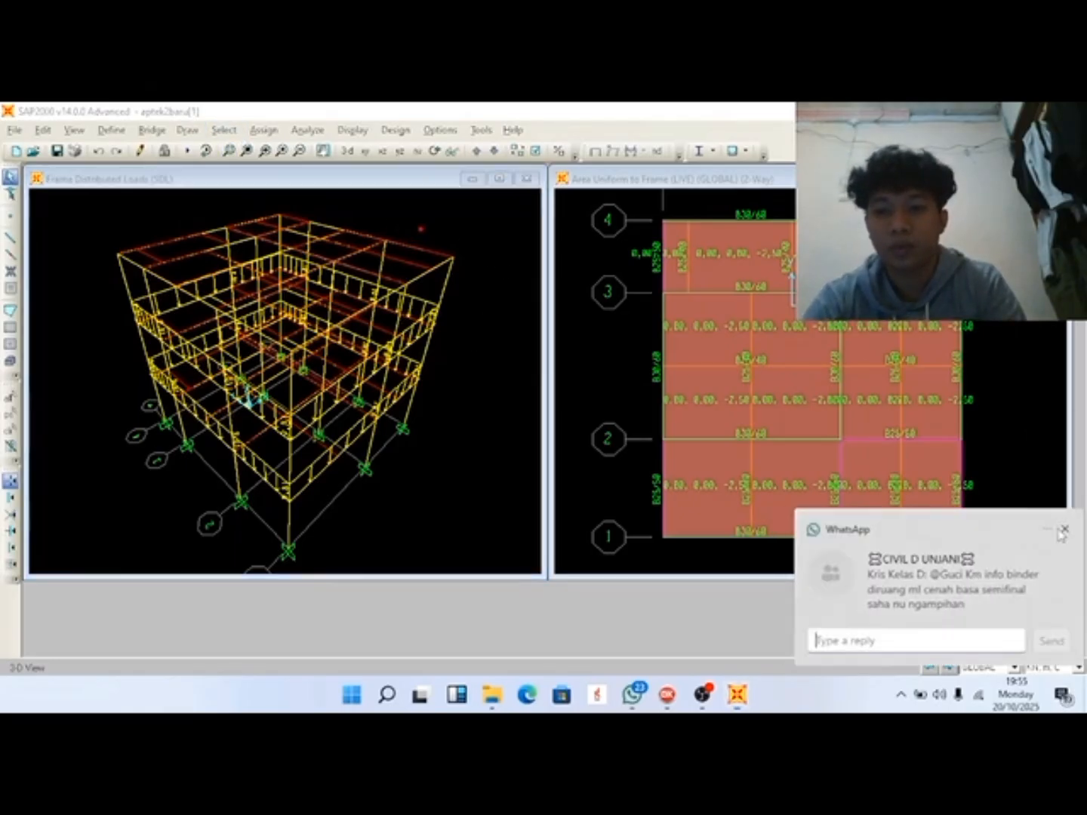
left_click(264, 130)
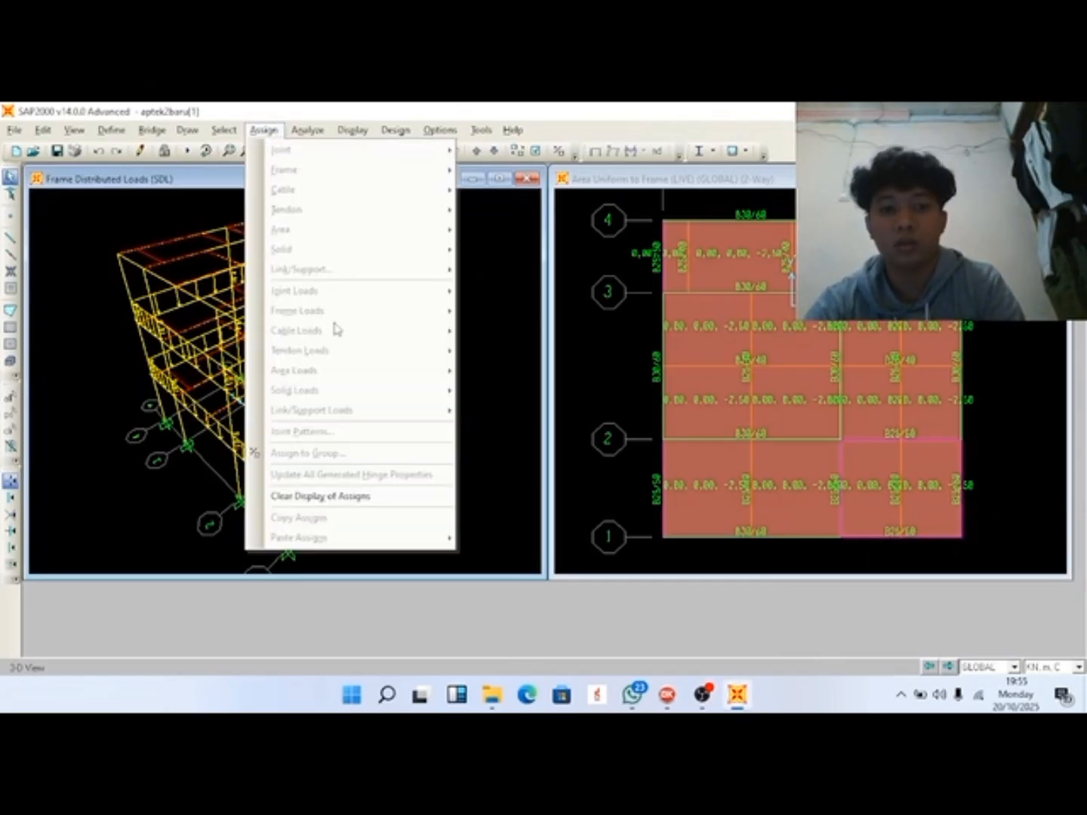
left_click(573, 388)
left_click(683, 272)
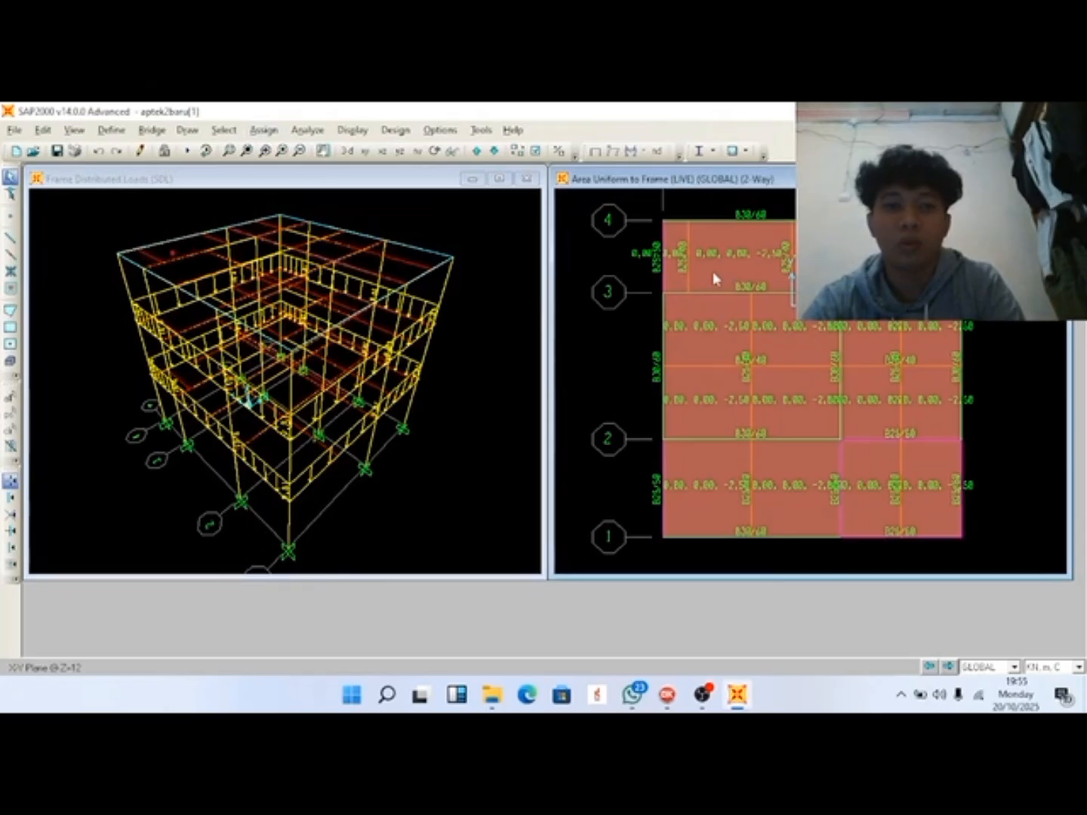
left_click(679, 270)
left_click(864, 265)
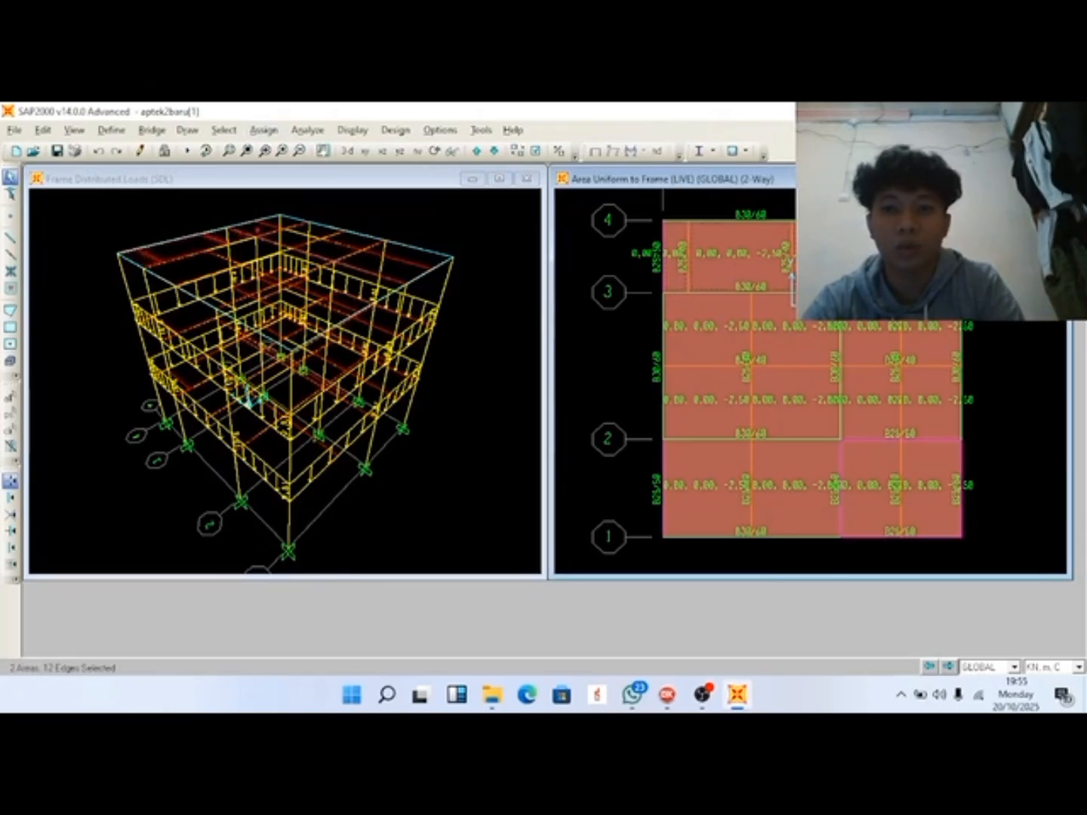
left_click(930, 263)
left_click(932, 334)
left_click(864, 339)
left_click(818, 341)
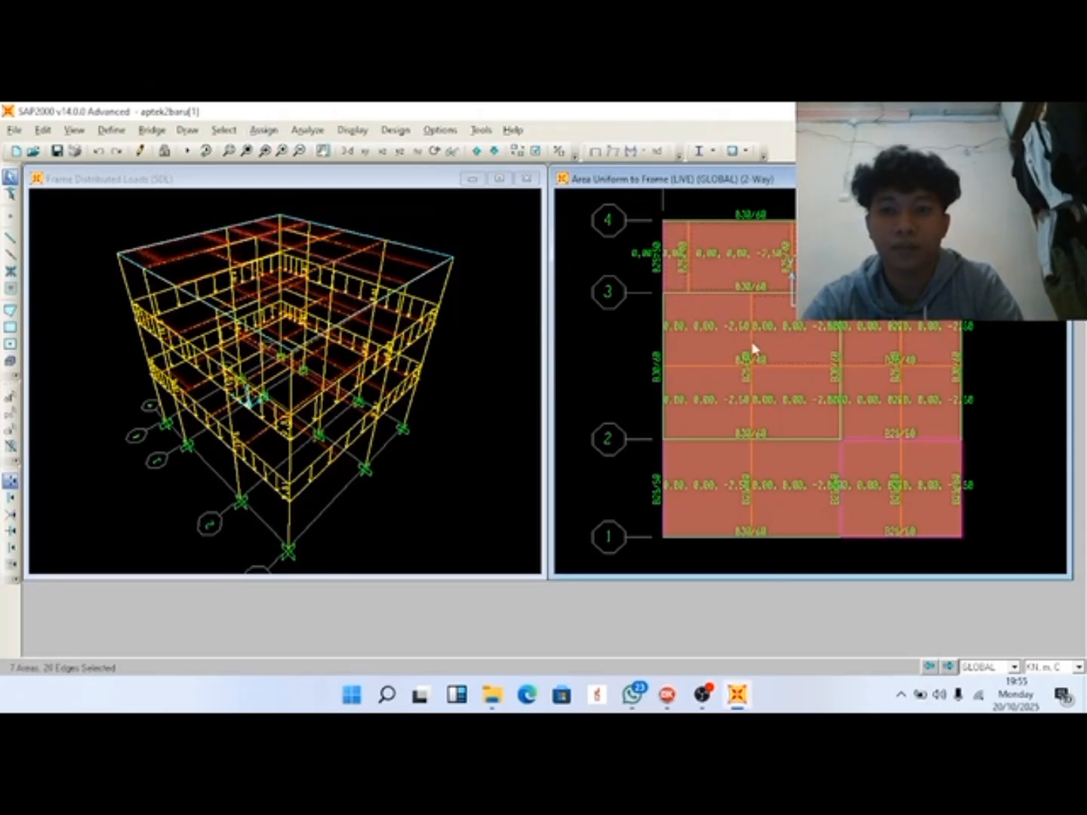
left_click(695, 402)
left_click(765, 393)
left_click(856, 404)
left_click(915, 404)
left_click(920, 468)
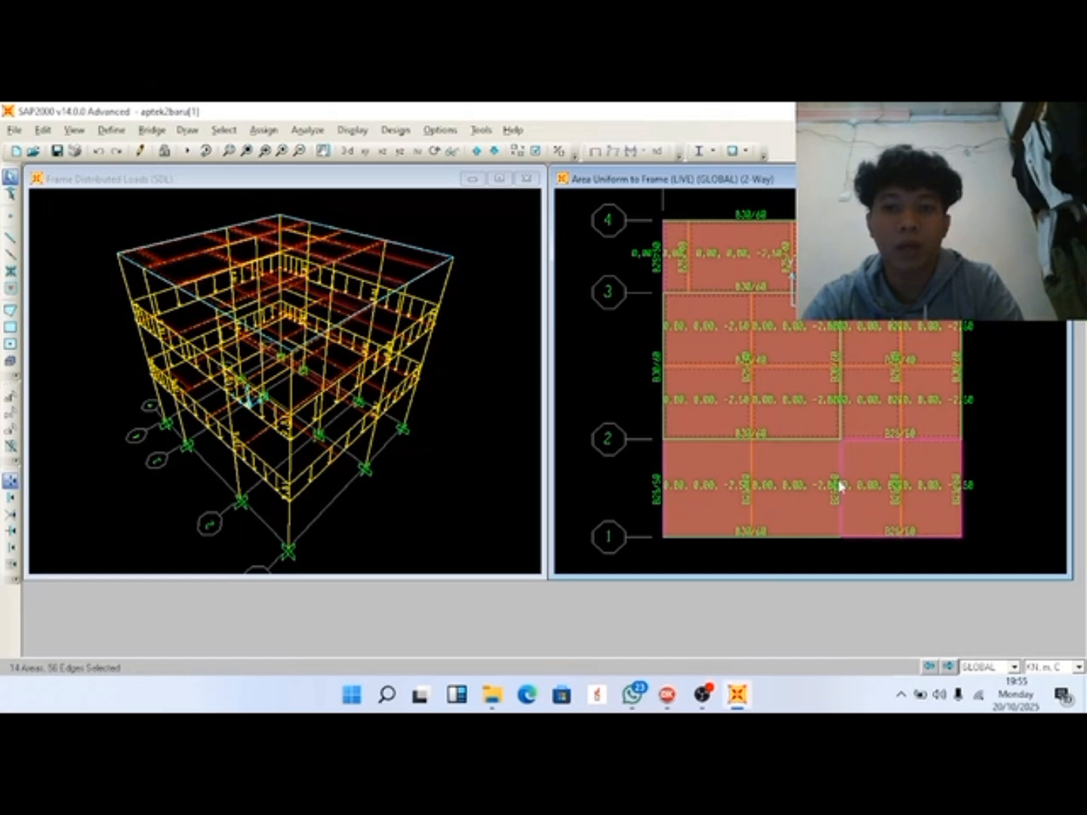
left_click(833, 486)
left_click(791, 484)
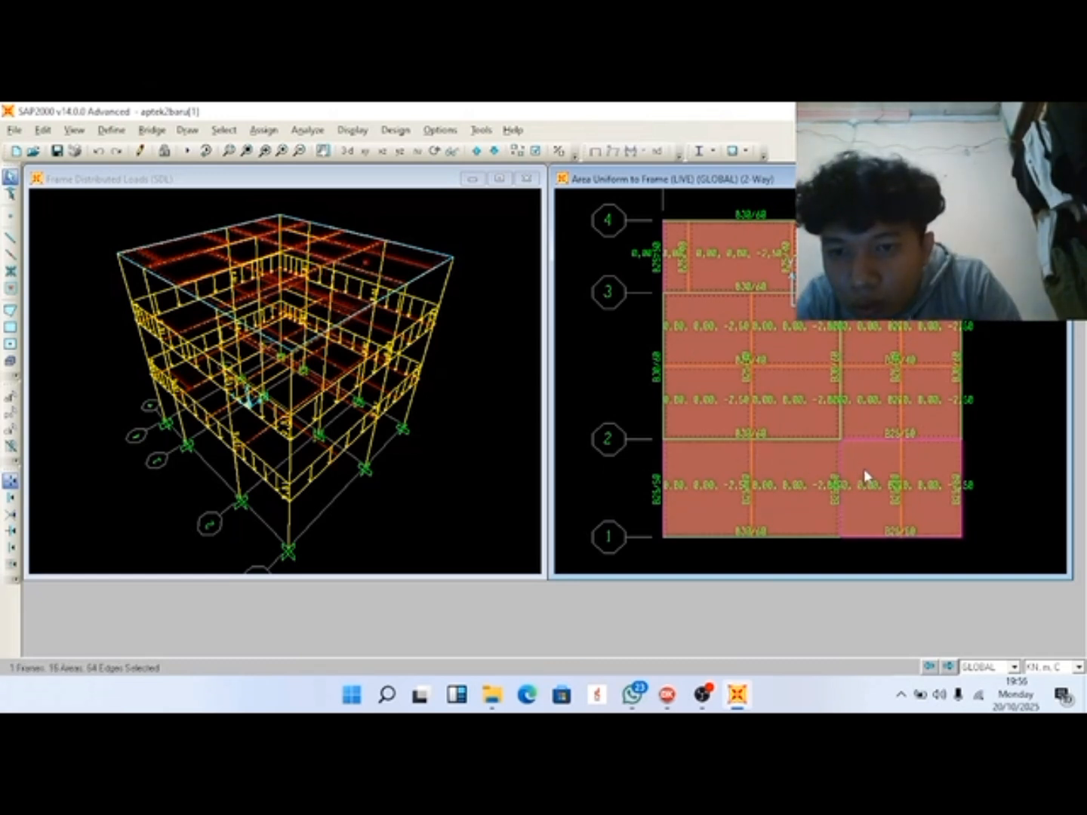
key("ctrl+q")
Select all slab areas across the Z=12 roof plan, without including any frame members.
left_click(943, 485)
left_click(879, 490)
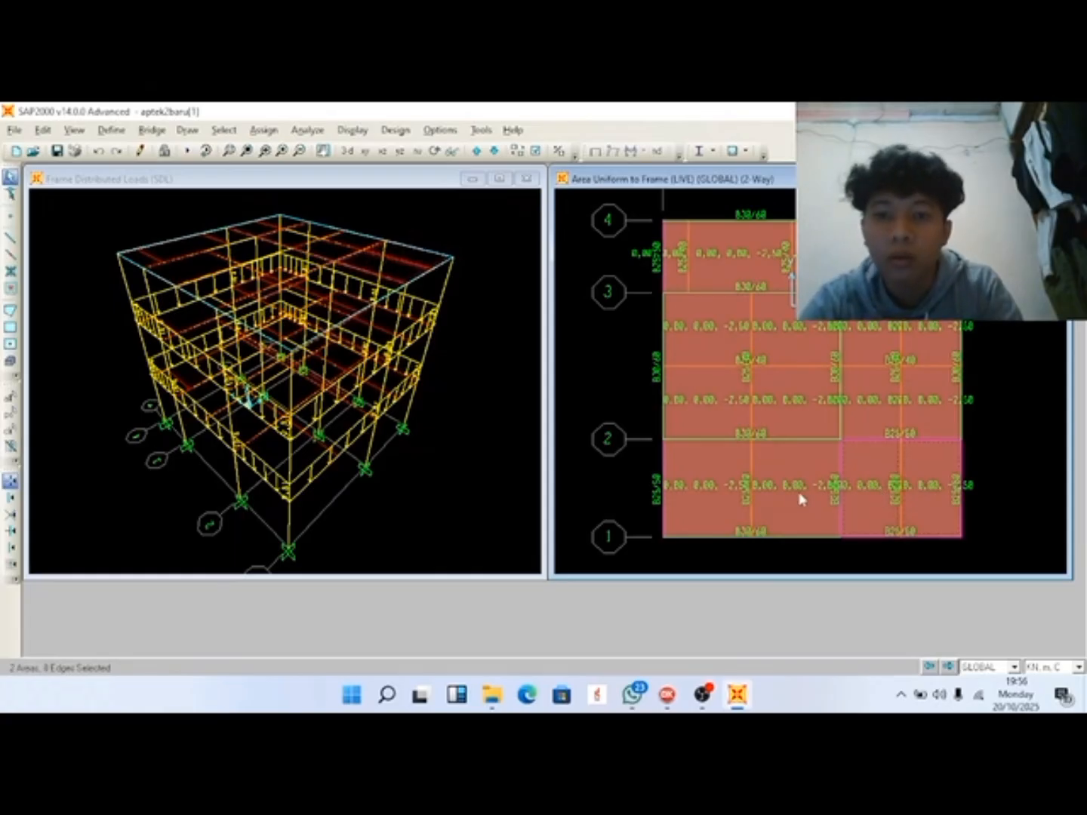
left_click(800, 492)
left_click(725, 482)
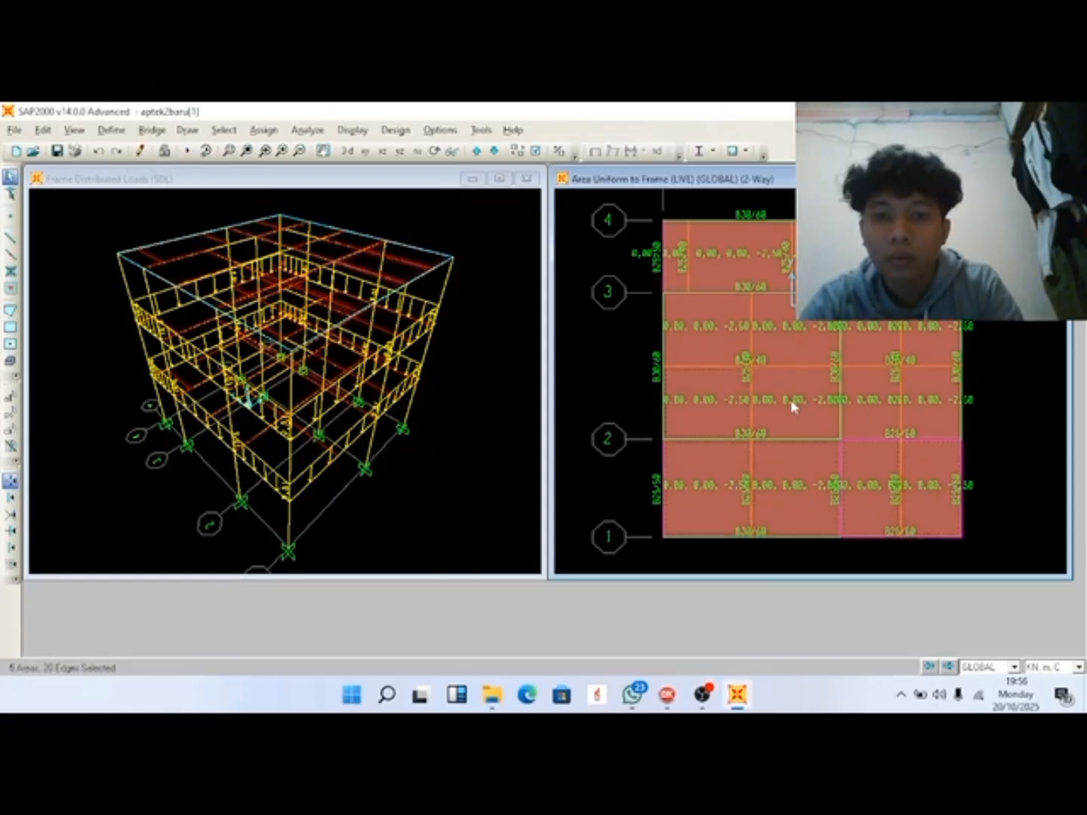
left_click(864, 406)
left_click(920, 403)
left_click(927, 332)
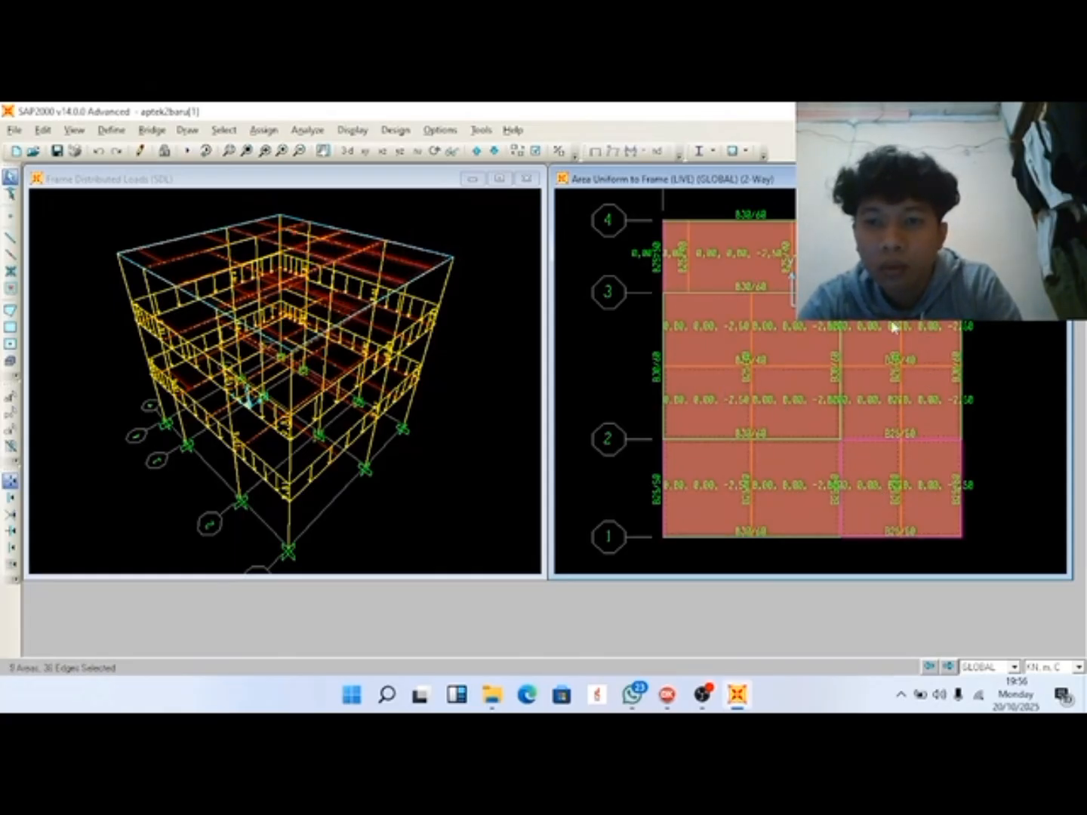
left_click(858, 330)
left_click(816, 335)
left_click(715, 336)
left_click(675, 270)
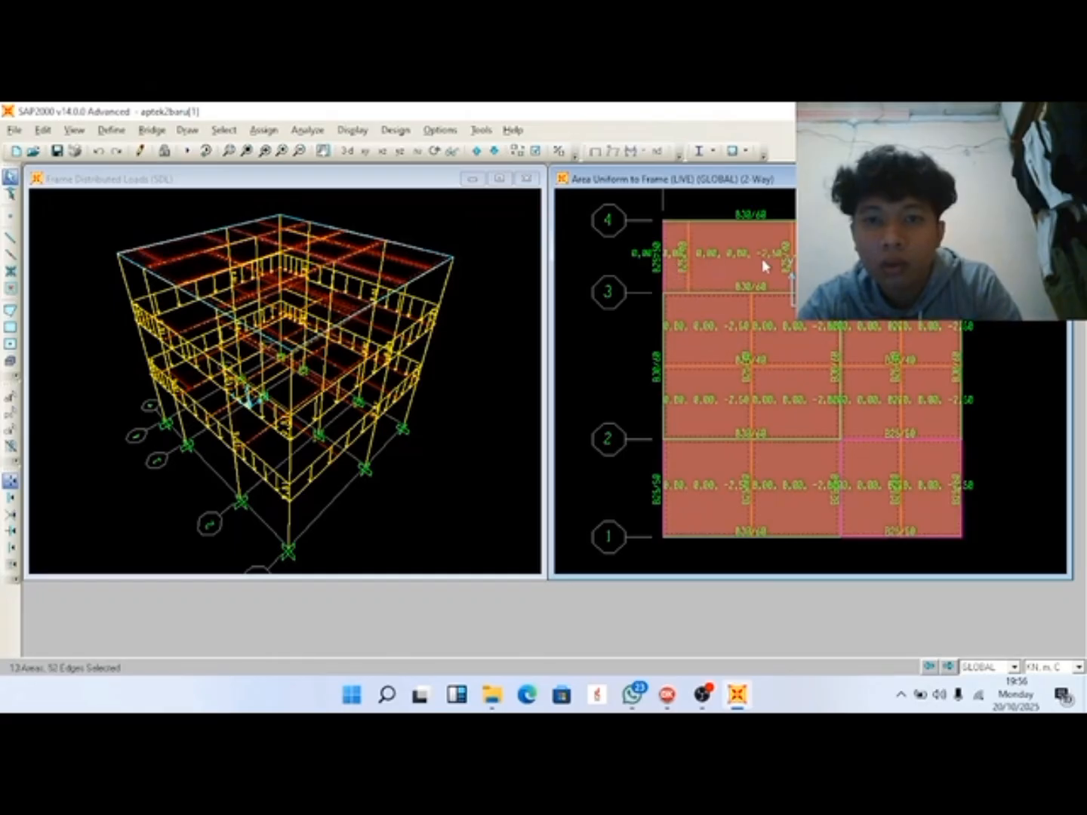
left_click(817, 259)
left_click(870, 259)
left_click(930, 259)
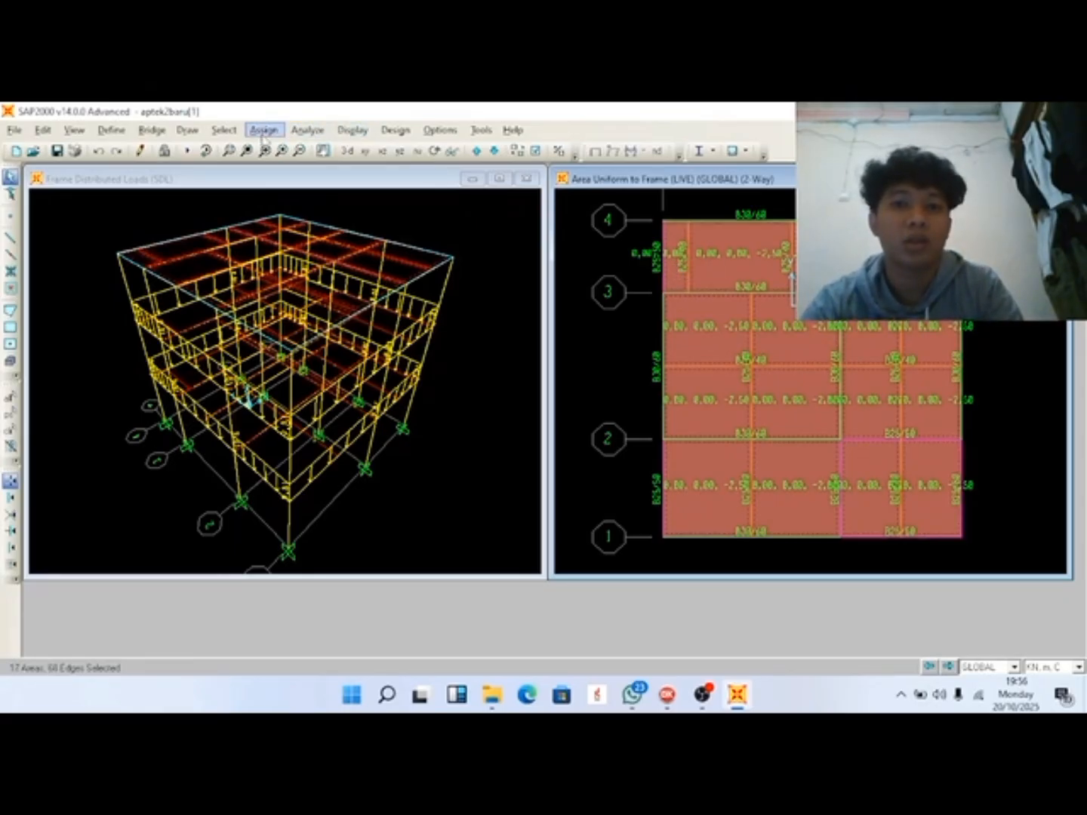
Review the load patterns available for uniform-to-frame loads on the selected roof slabs, then cancel the assignment and clear the selection.
left_click(264, 134)
mouse_move(333, 225)
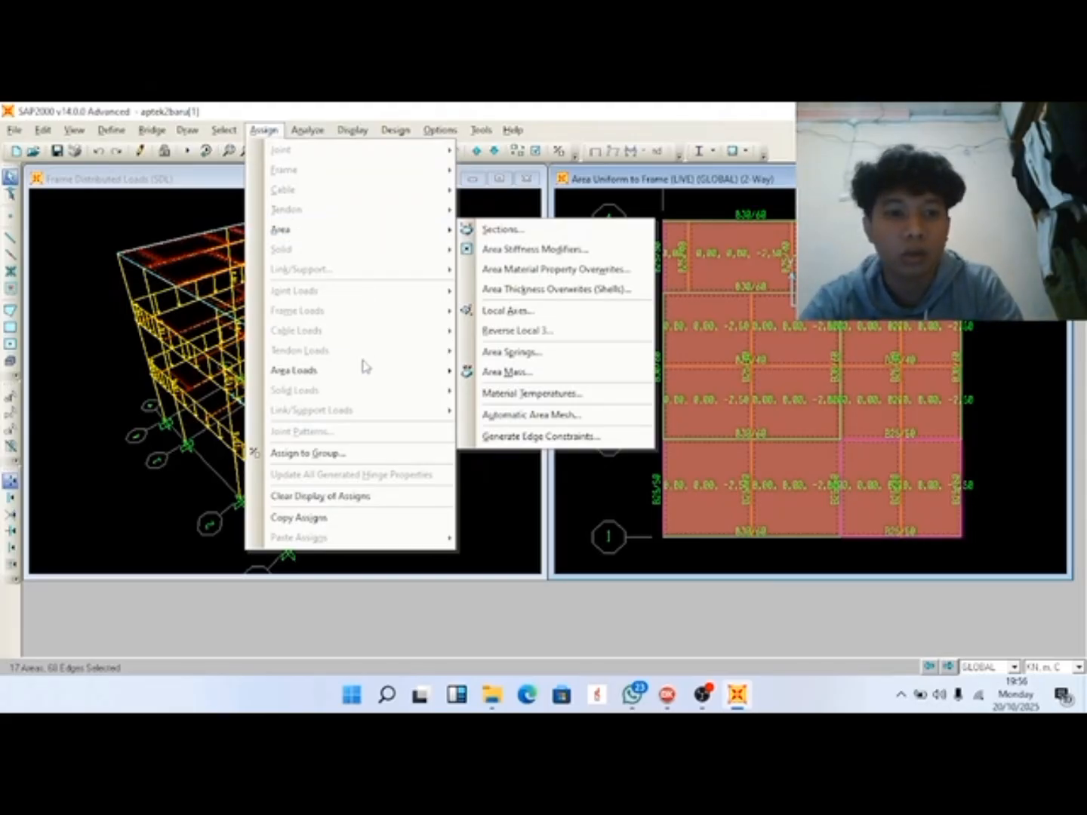
mouse_move(399, 371)
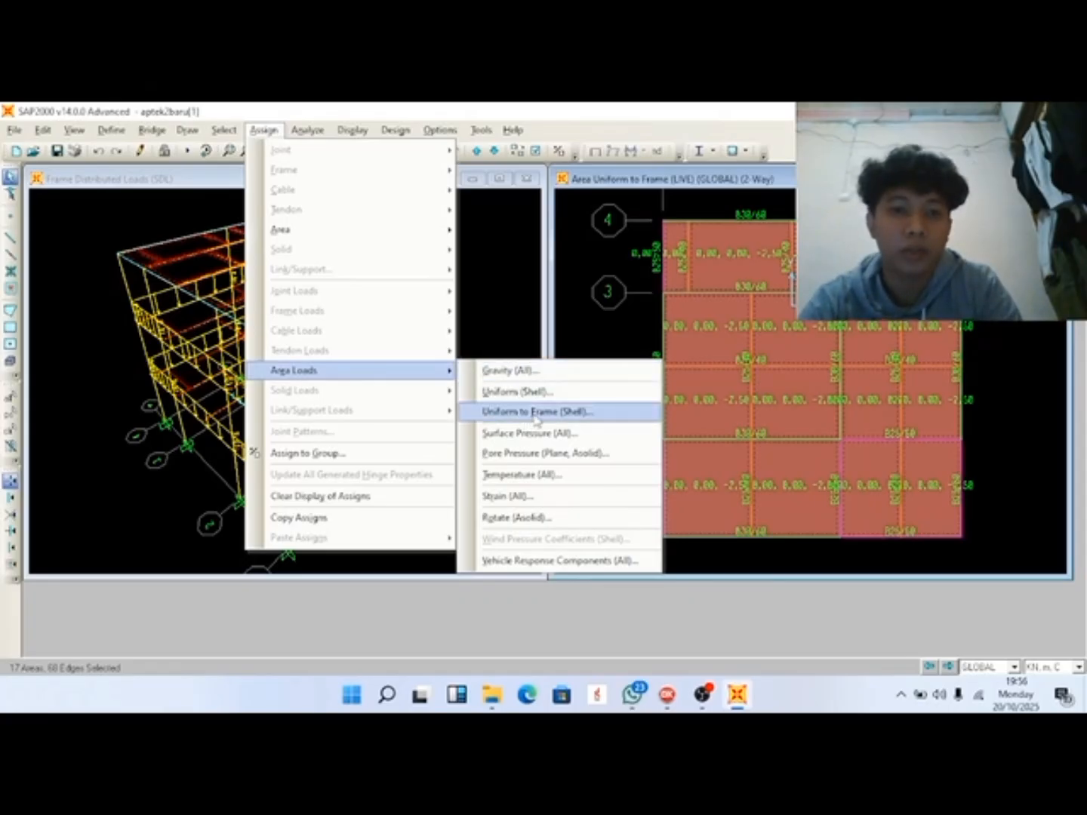
left_click(535, 413)
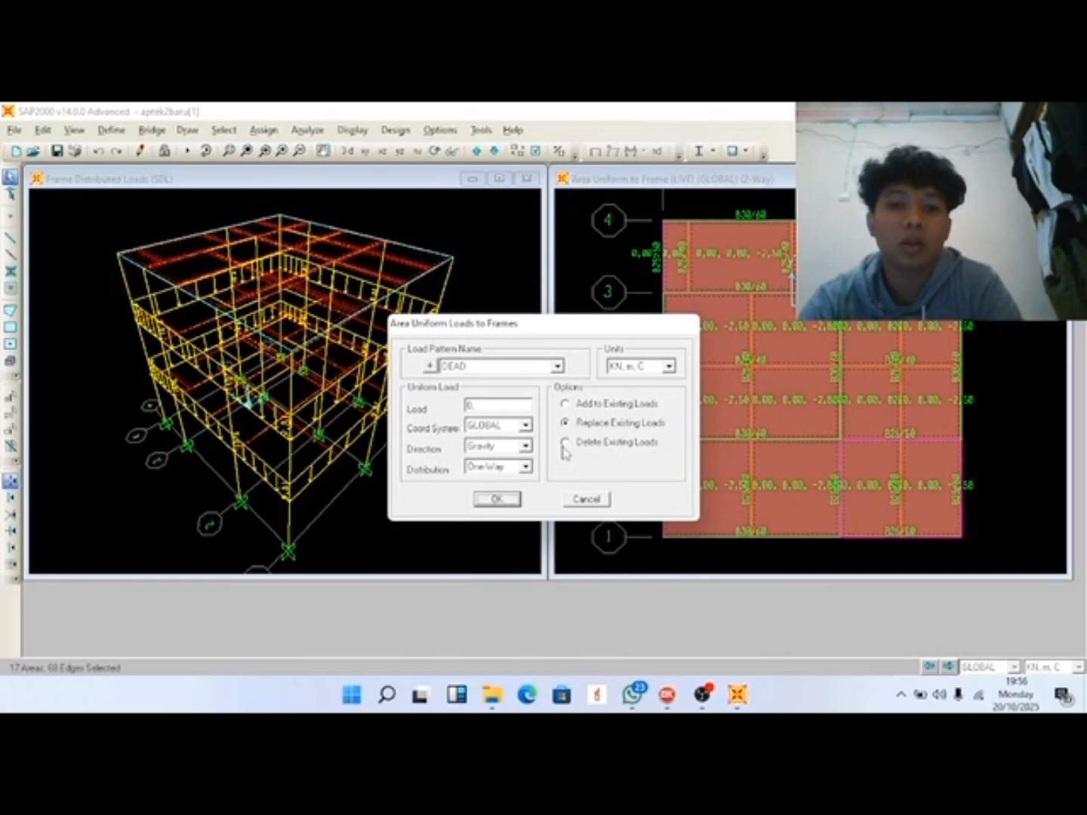
left_click(558, 366)
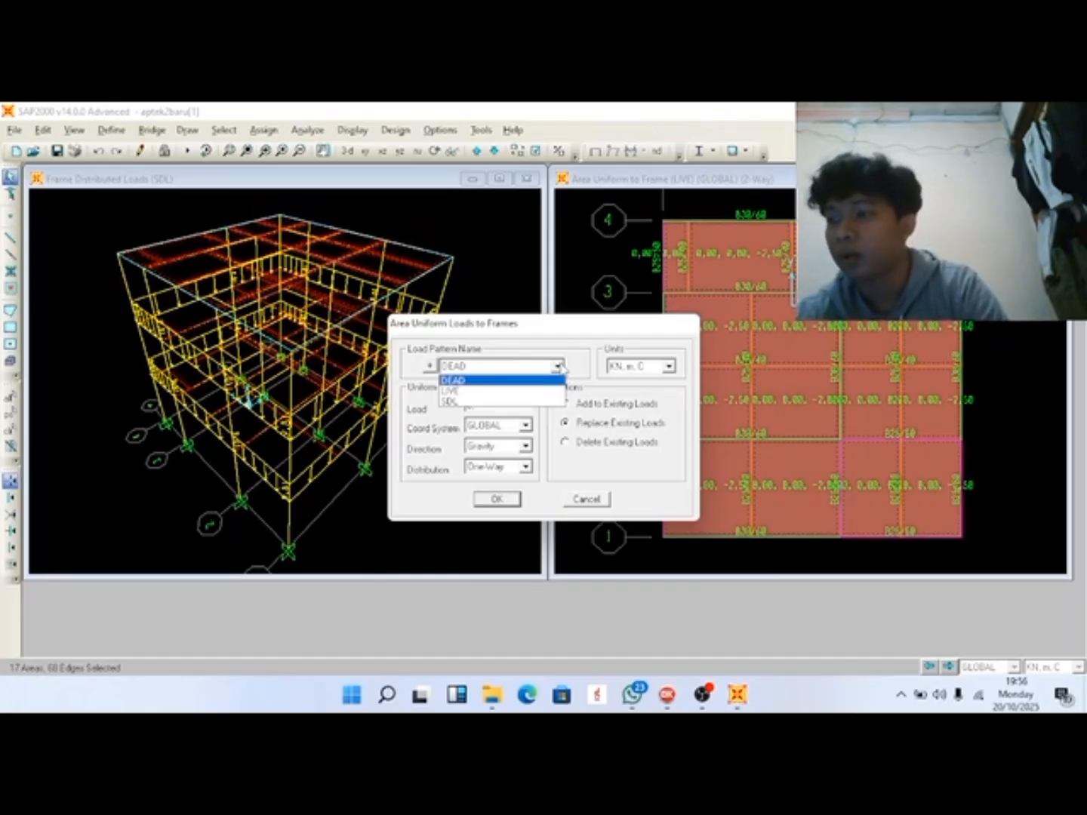
left_click(607, 468)
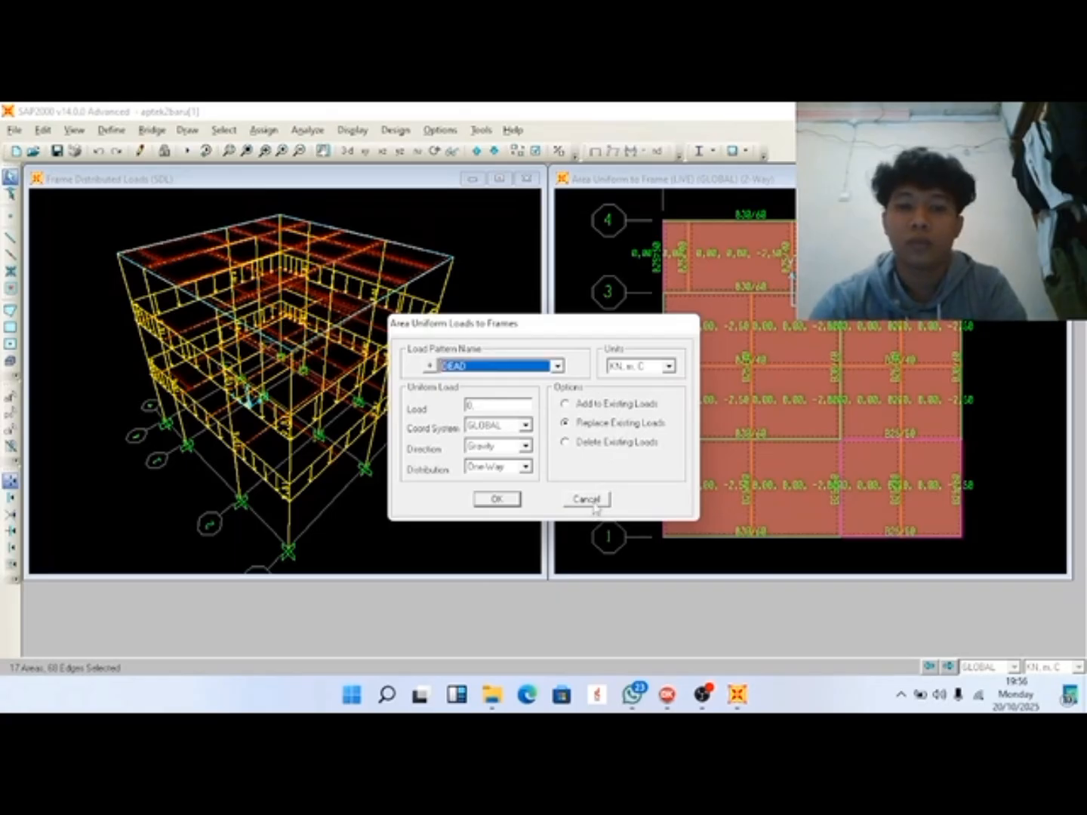
left_click(586, 499)
key("ctrl+q")
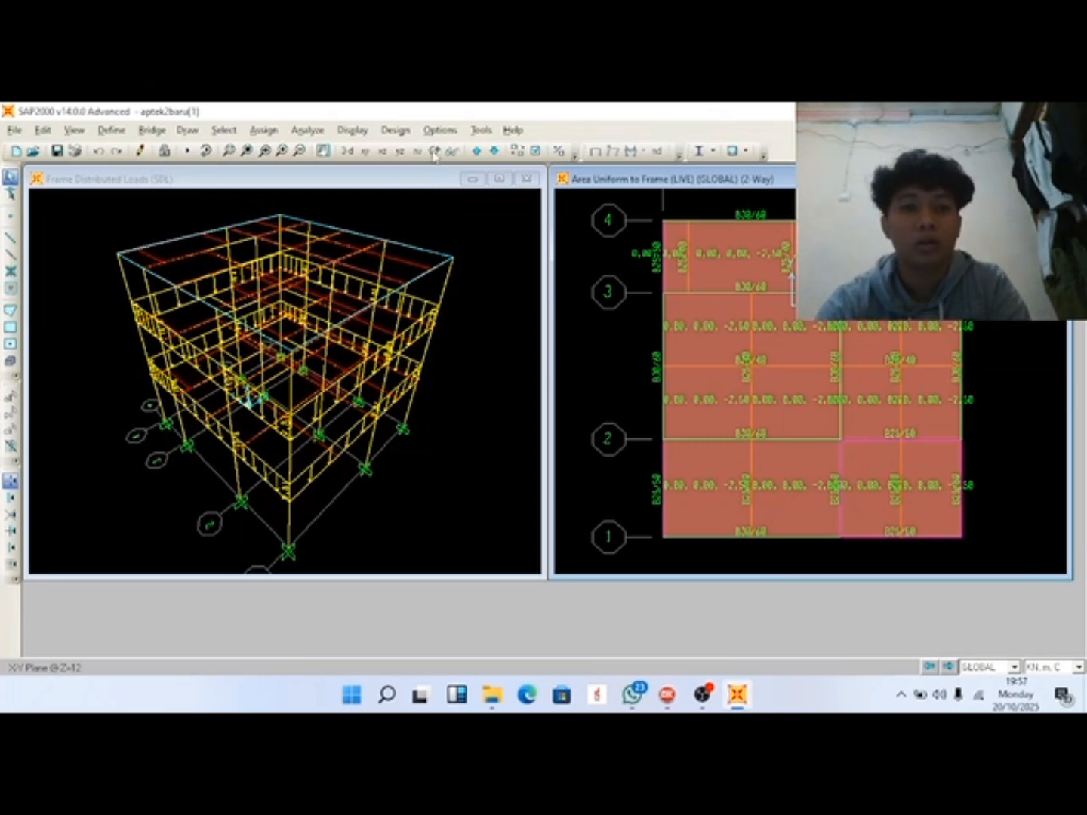
Select the edge beams along the front face of the lowest elevated floor in the 3D model.
left_click(473, 214)
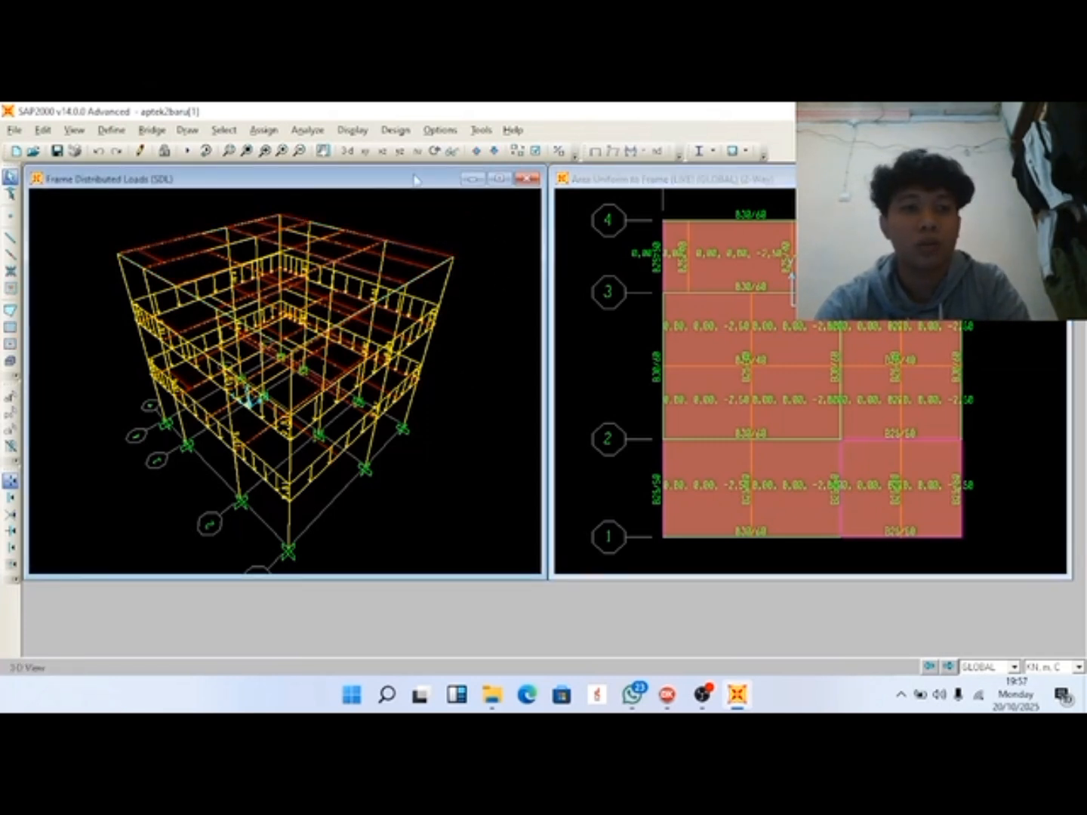
left_click(435, 151)
left_click_drag(403, 370, 484, 338)
left_click(435, 150)
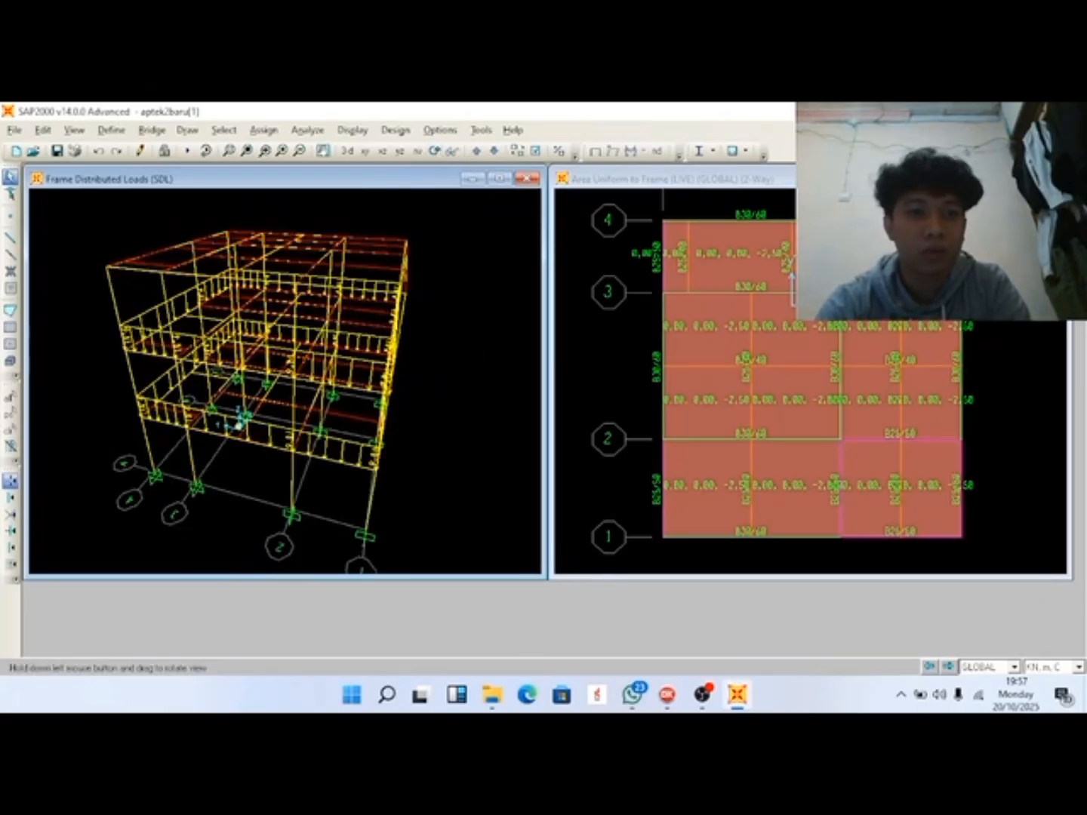
left_click_drag(400, 362, 468, 332)
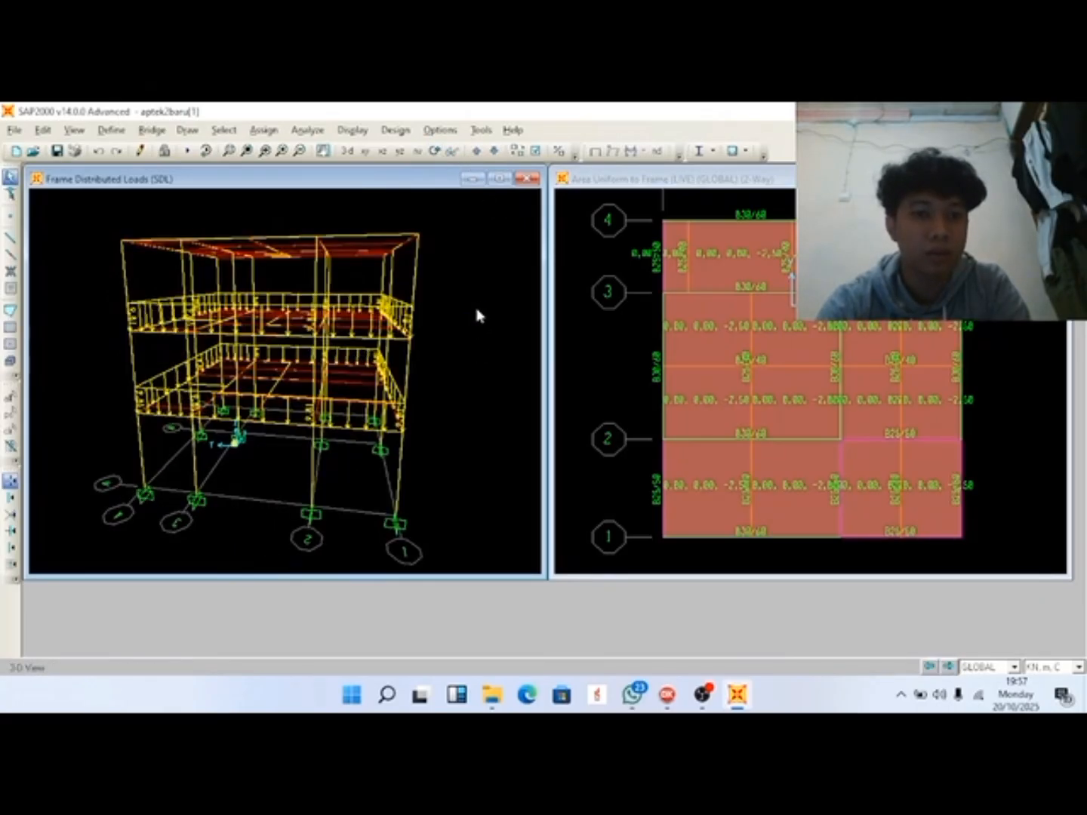
left_click(435, 151)
left_click_drag(400, 355, 464, 330)
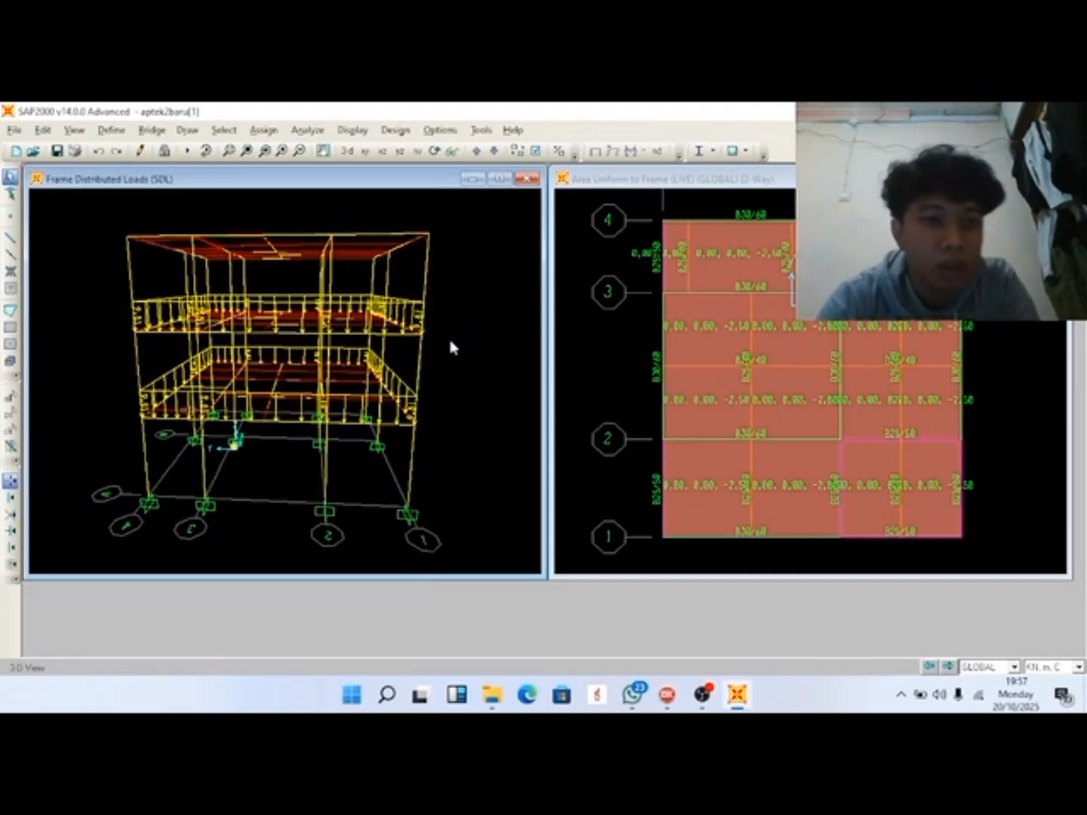
left_click(435, 151)
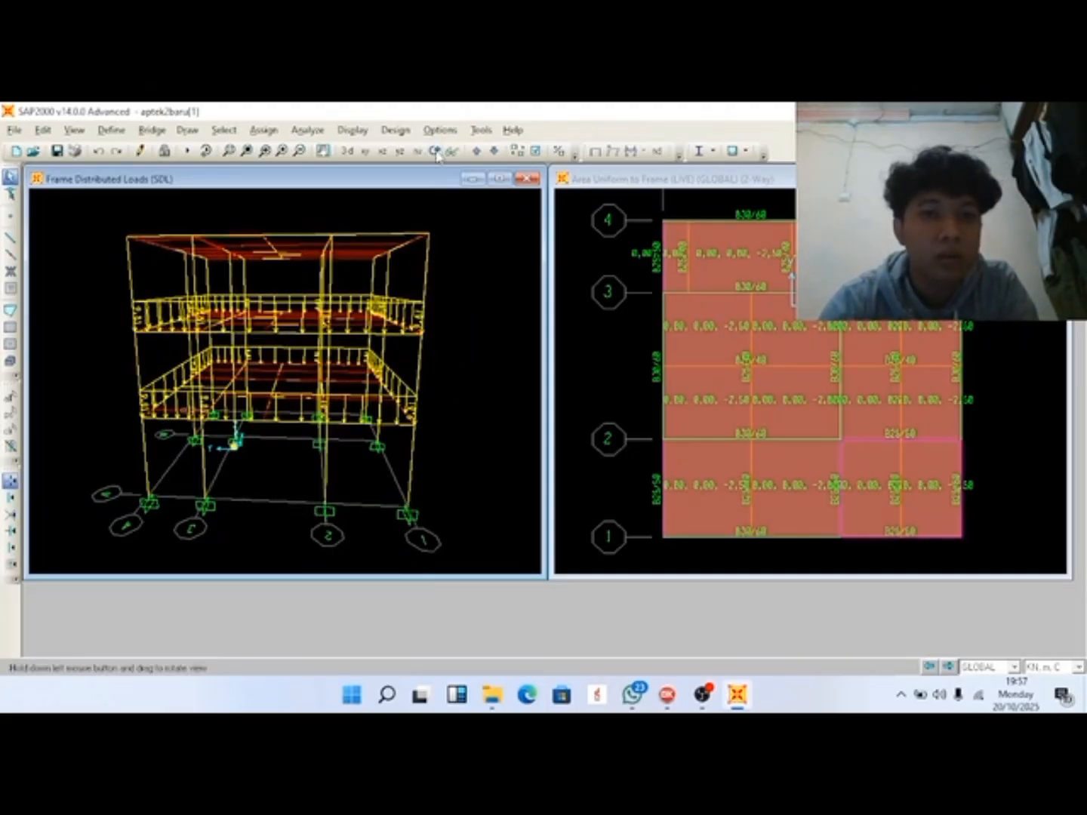
left_click_drag(458, 332, 448, 362)
left_click(435, 151)
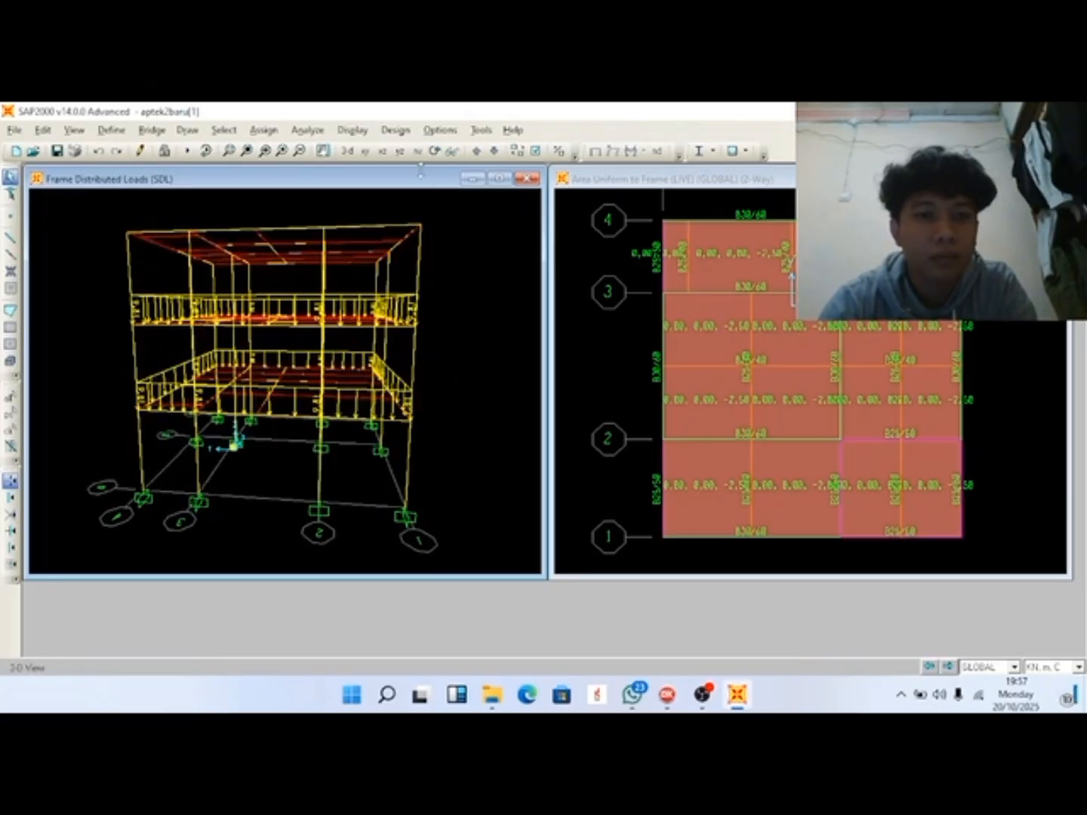
left_click(436, 151)
left_click_drag(460, 321, 482, 318)
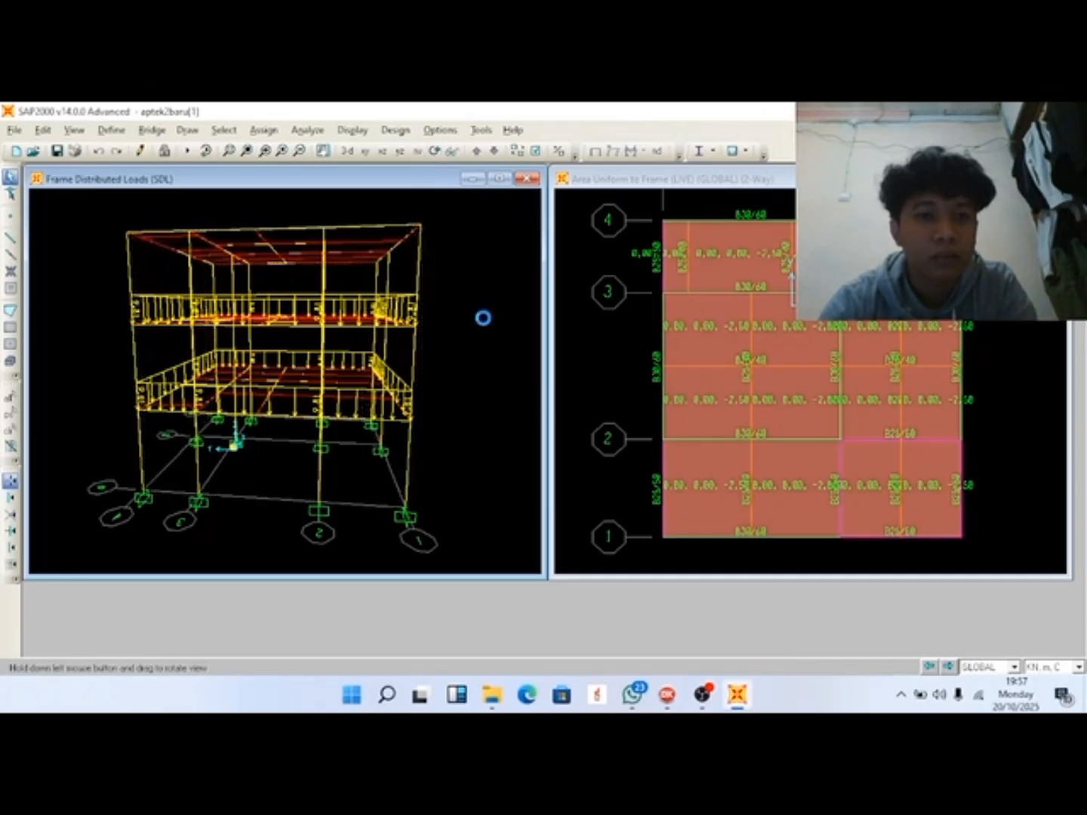
left_click(436, 151)
left_click_drag(462, 332, 478, 334)
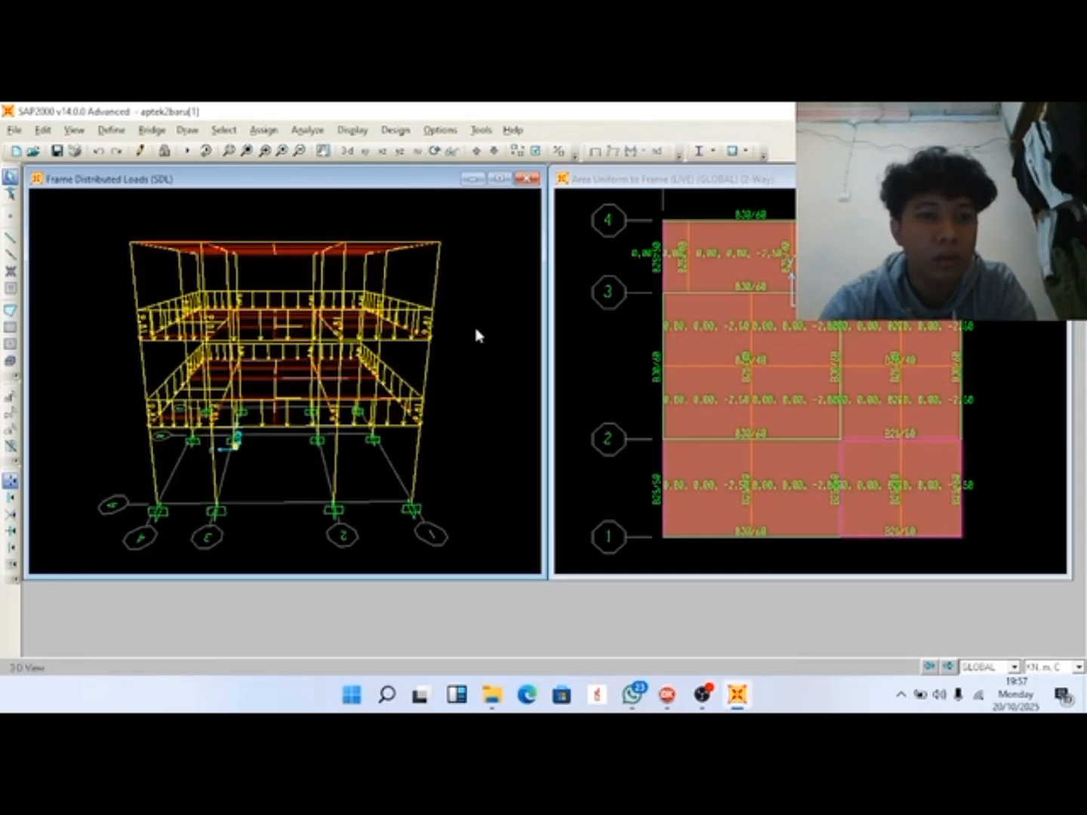
left_click(394, 432)
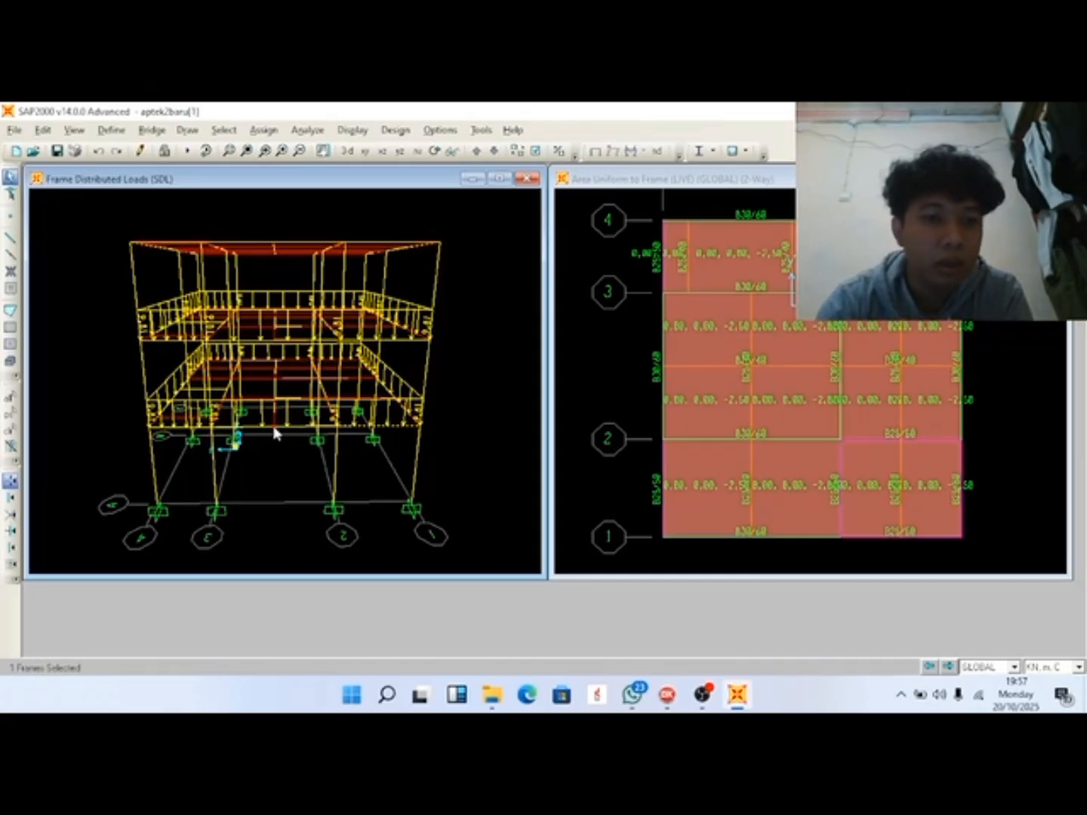
left_click(297, 430)
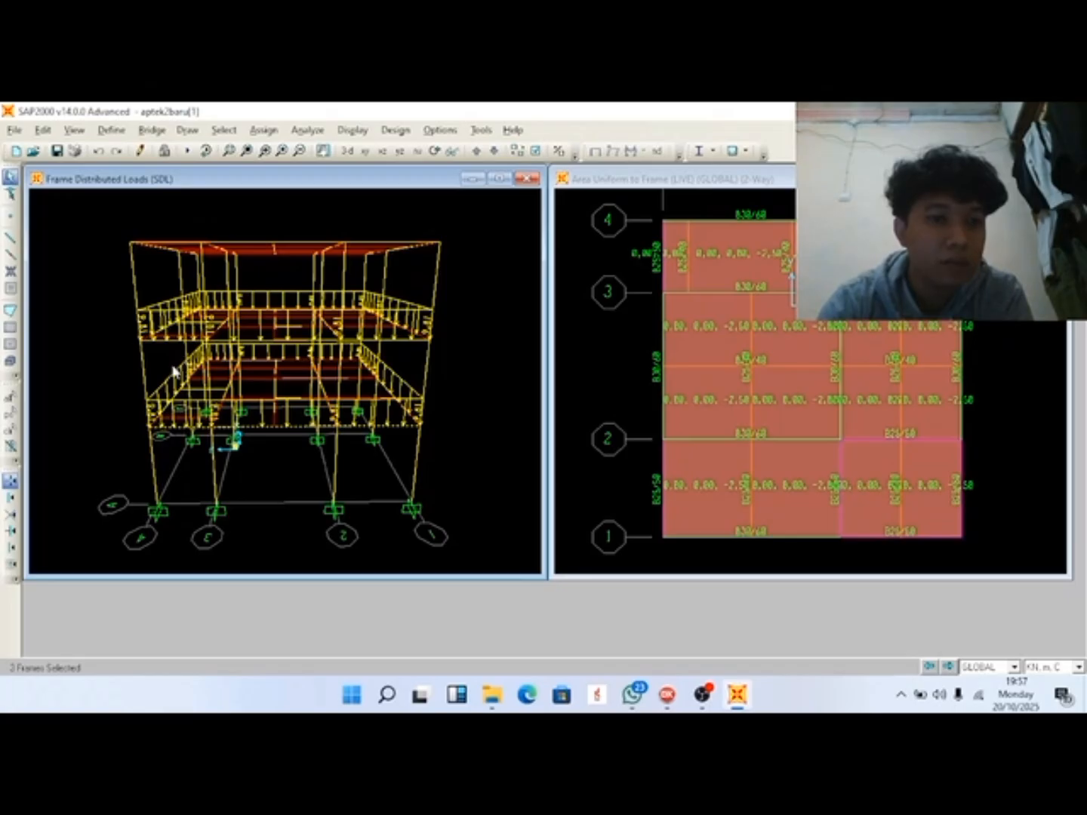
Add the front edge beams of the middle floor, directly below the roof level, to the frame selection.
left_click(401, 341)
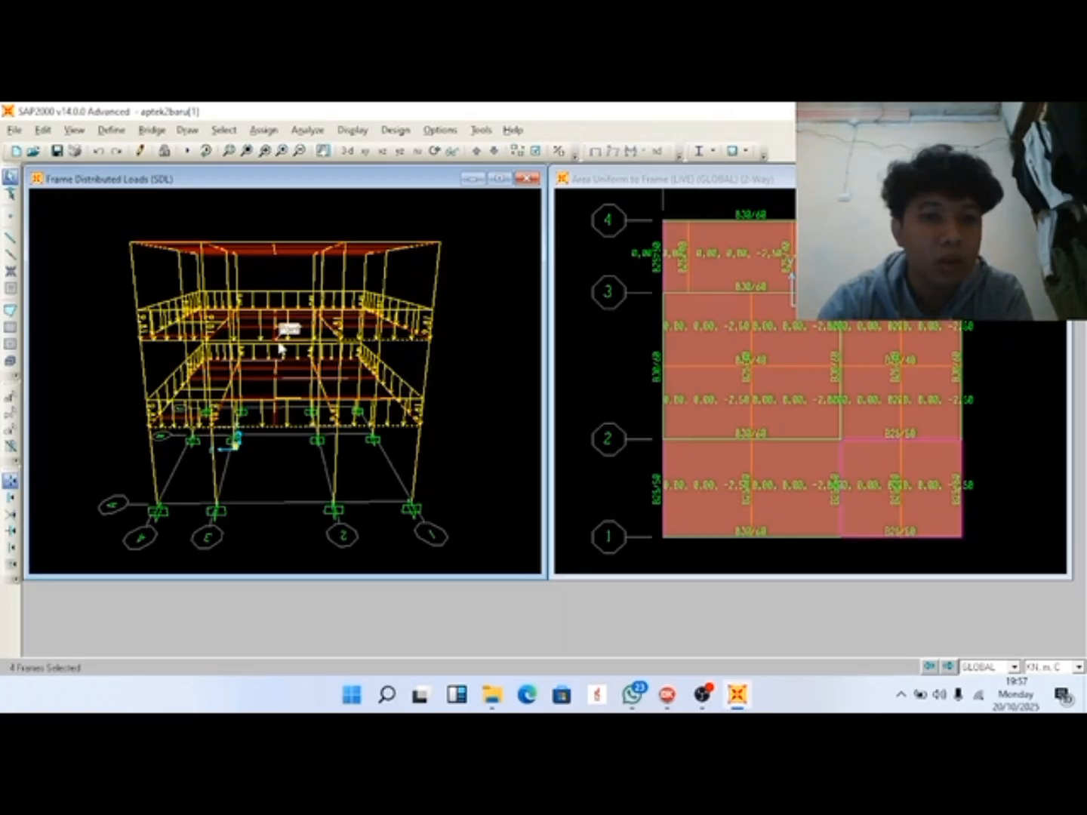
left_click(434, 150)
left_click_drag(453, 354, 471, 347)
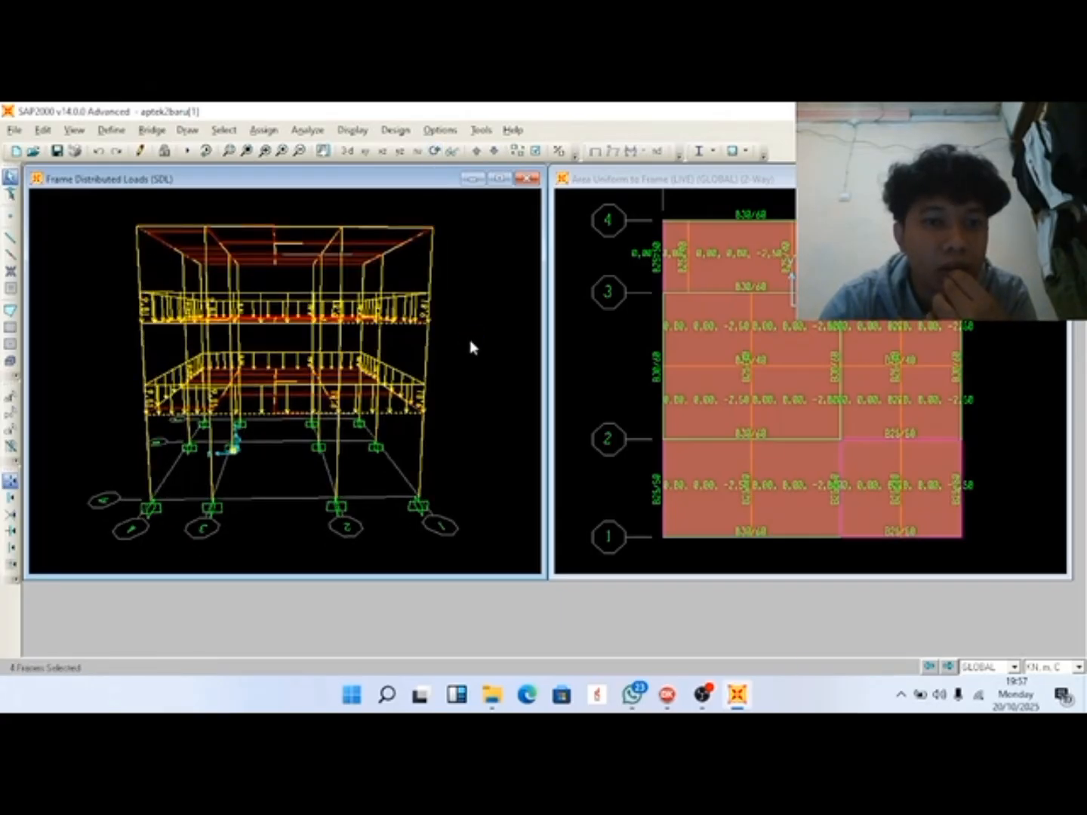
left_click(436, 151)
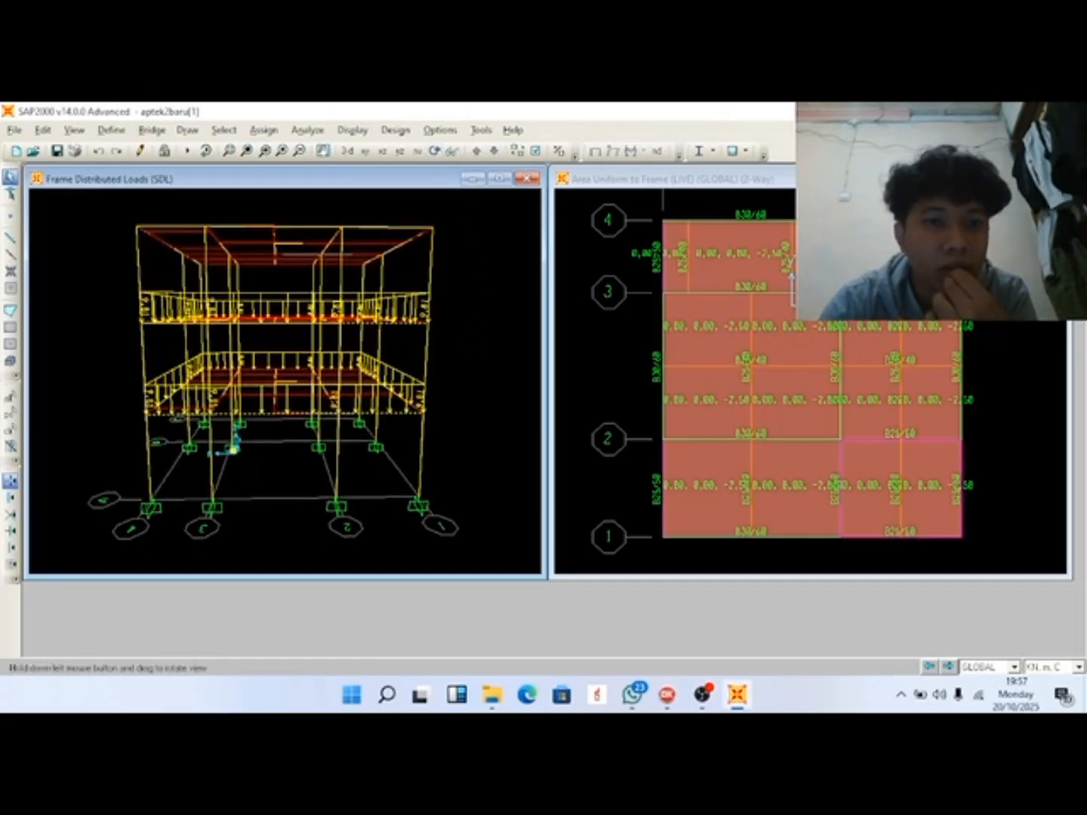
left_click_drag(469, 338, 483, 323)
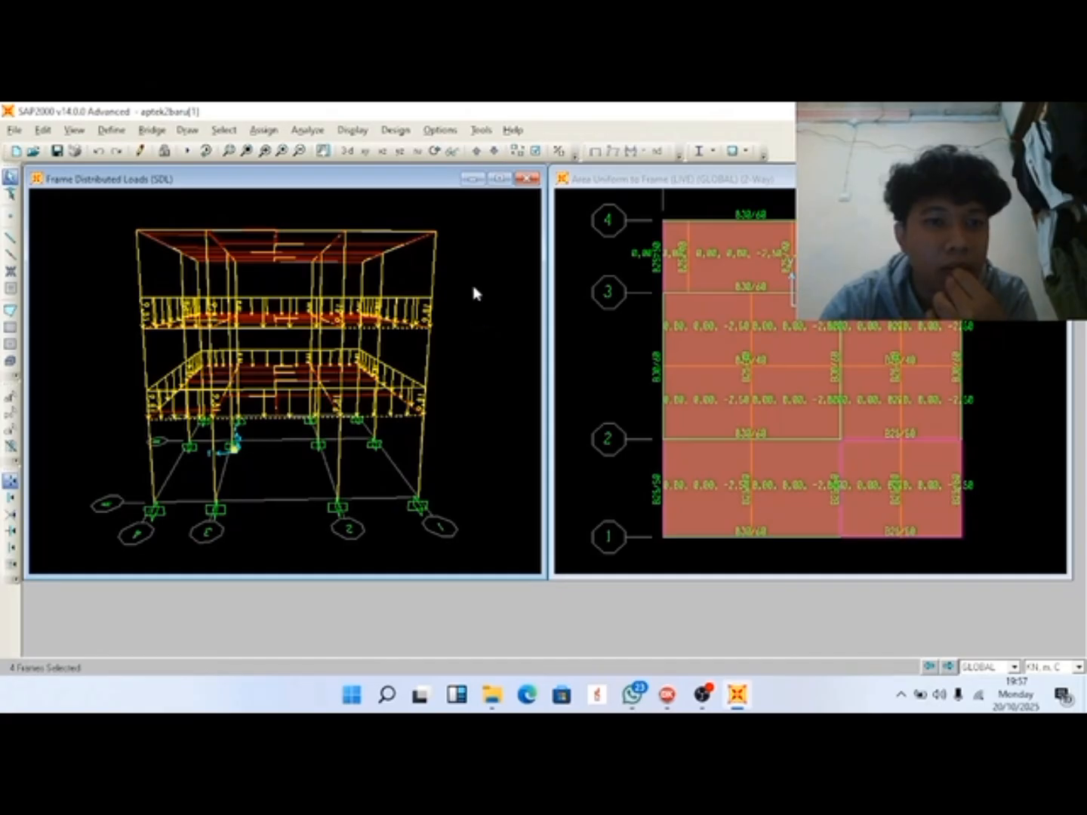
left_click(300, 328)
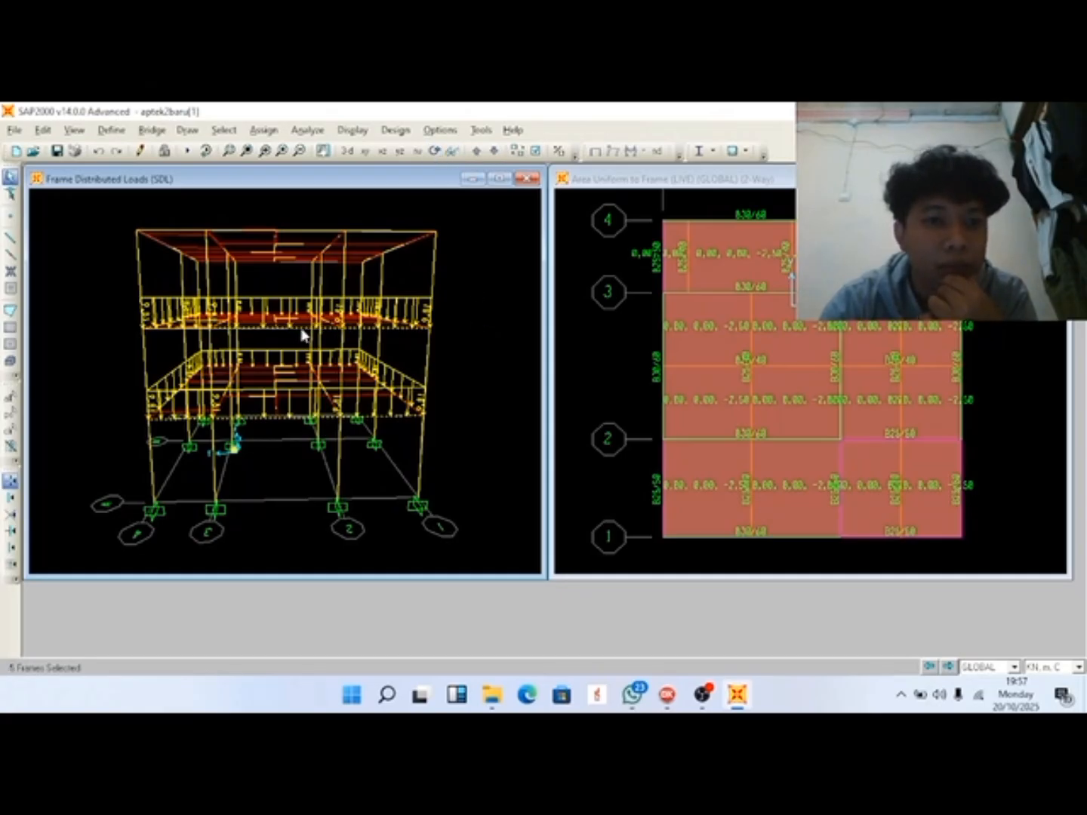
left_click(180, 329)
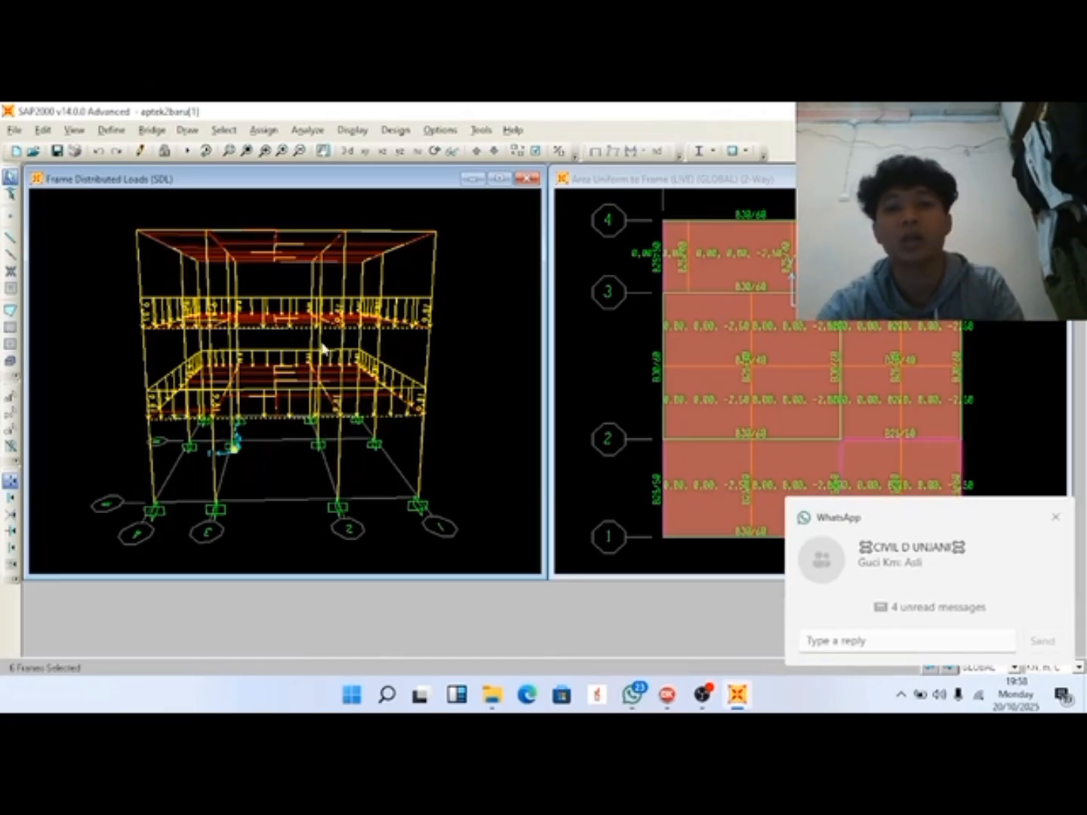
left_click(1056, 518)
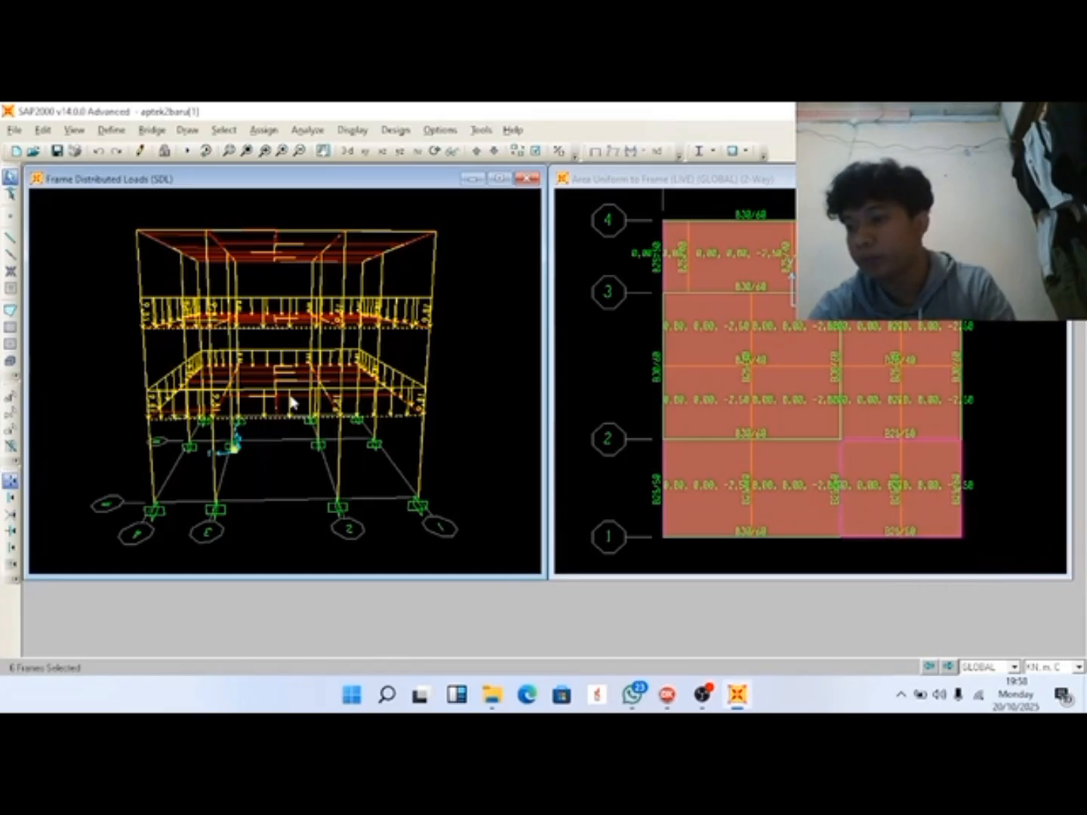
Review the distributed frame load settings for the selected front edge beams, then cancel the assignment.
left_click(264, 129)
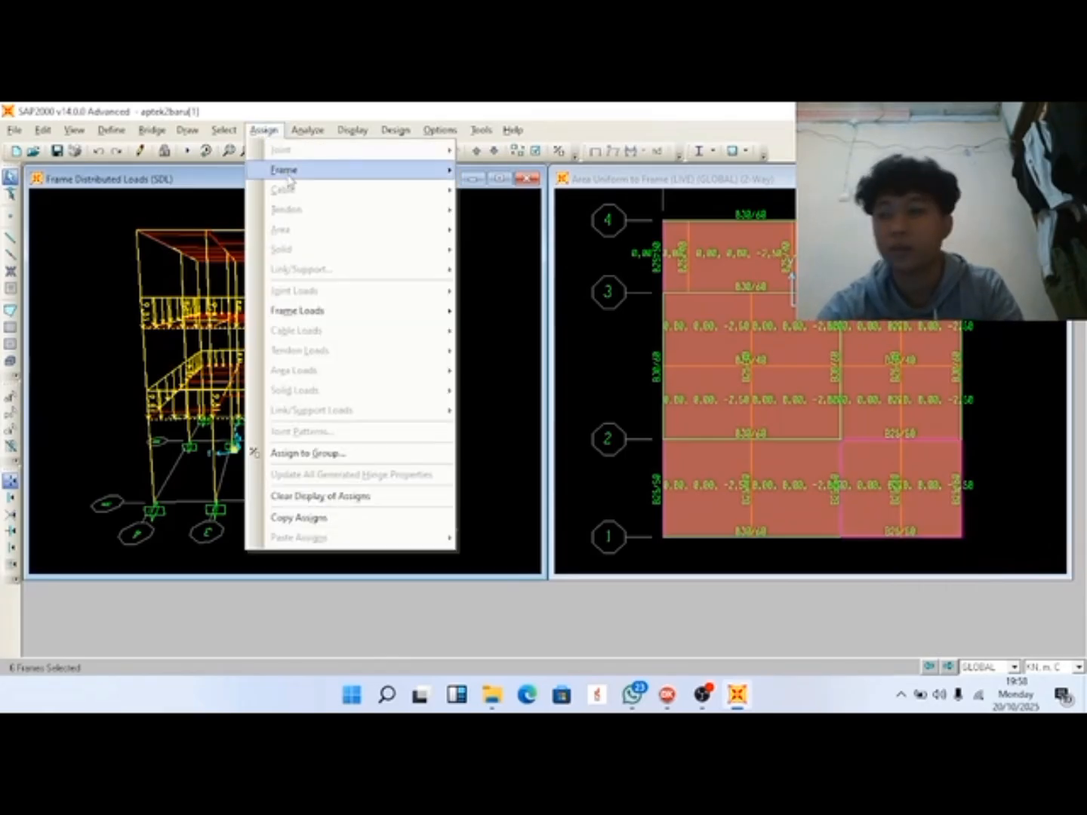
mouse_move(290, 181)
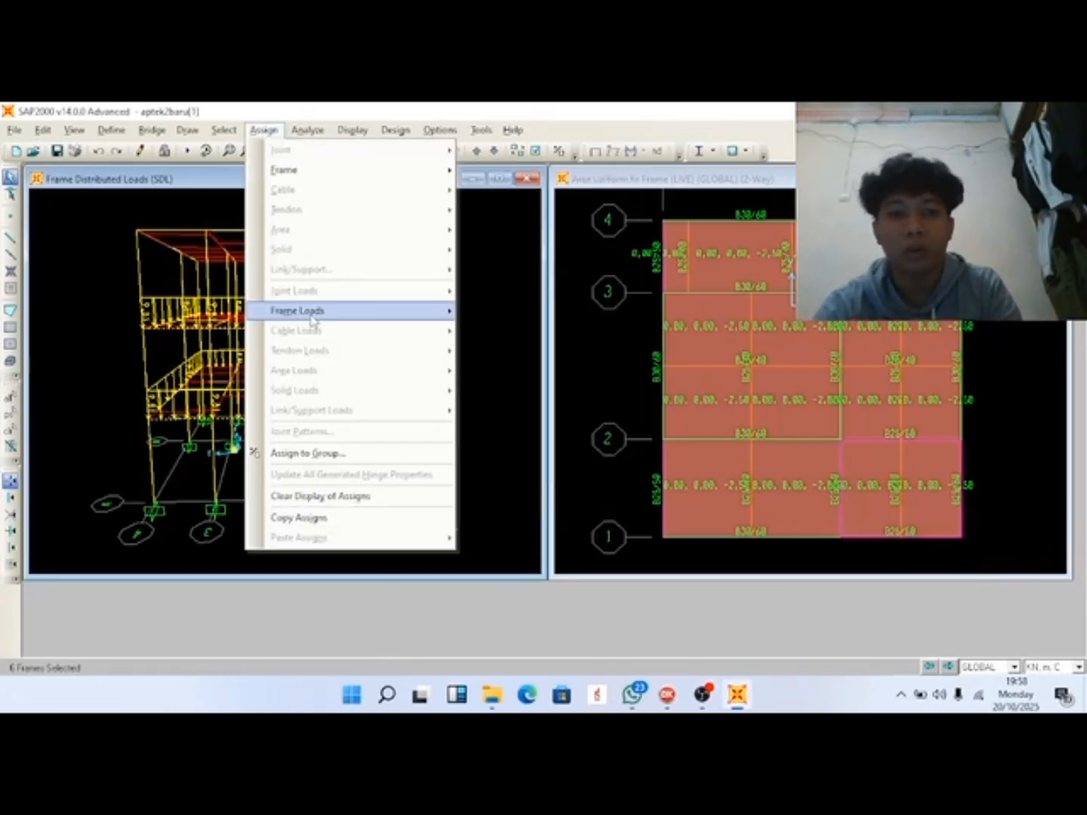
mouse_move(315, 320)
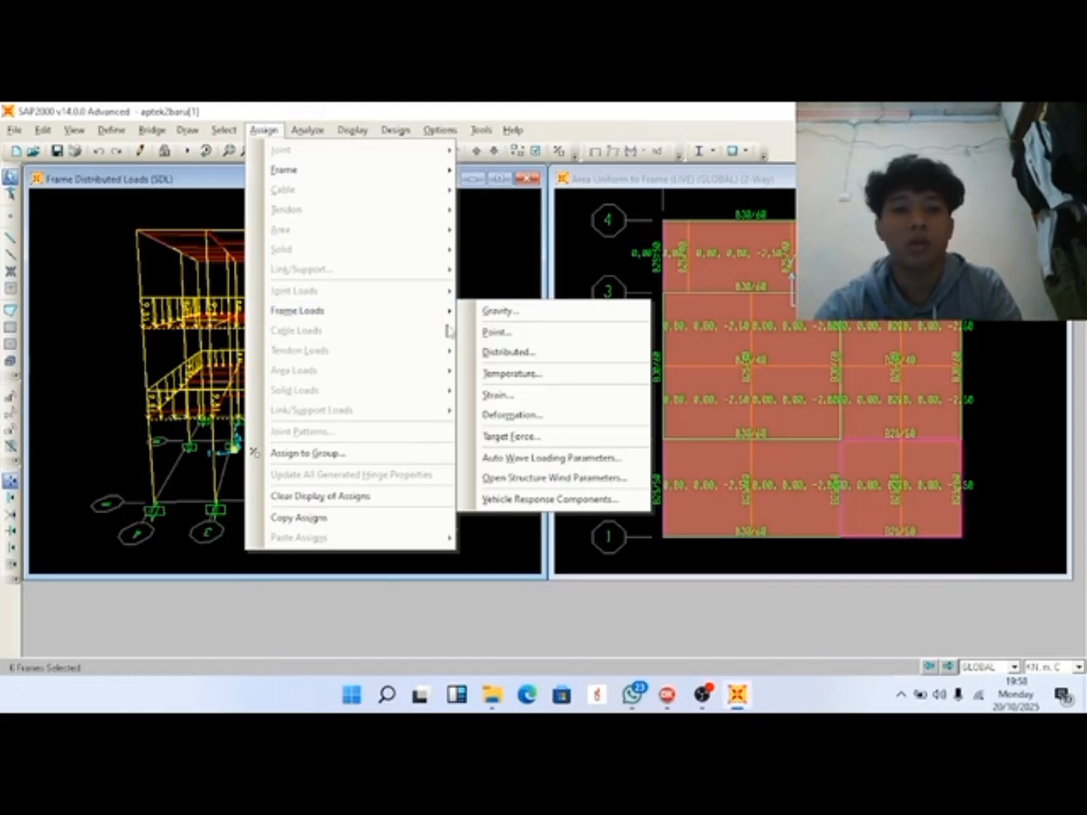
left_click(528, 353)
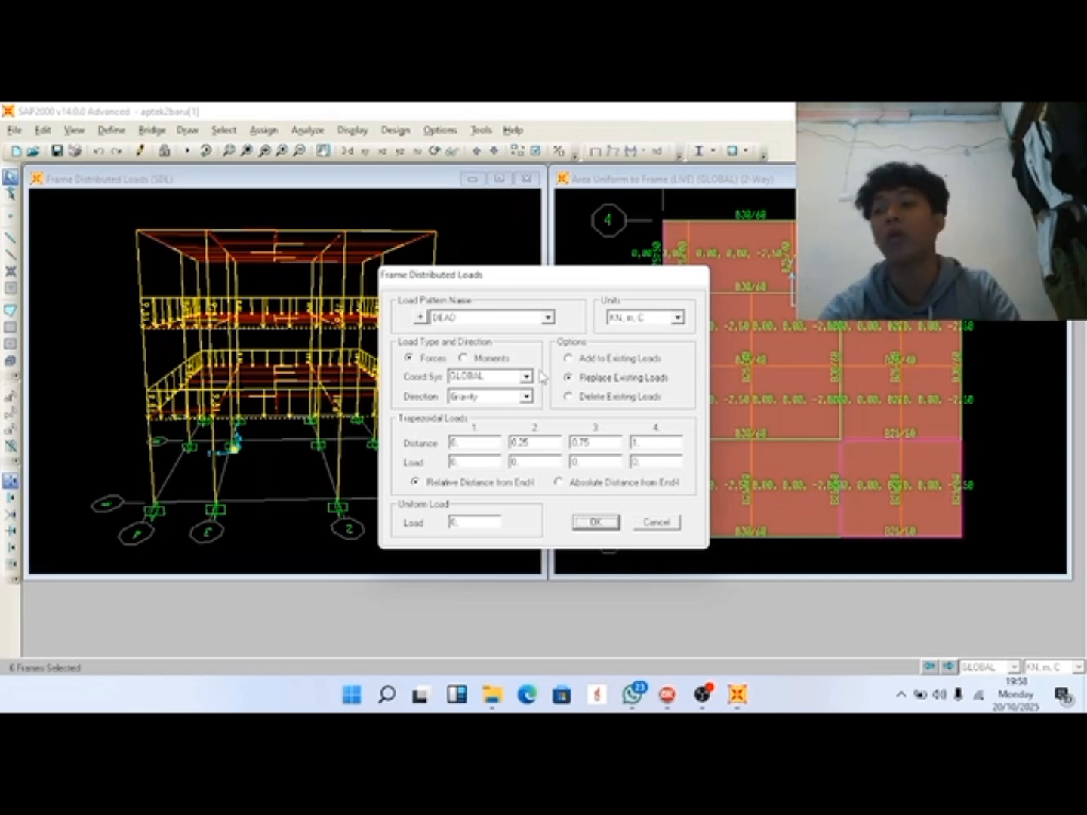
left_click(655, 521)
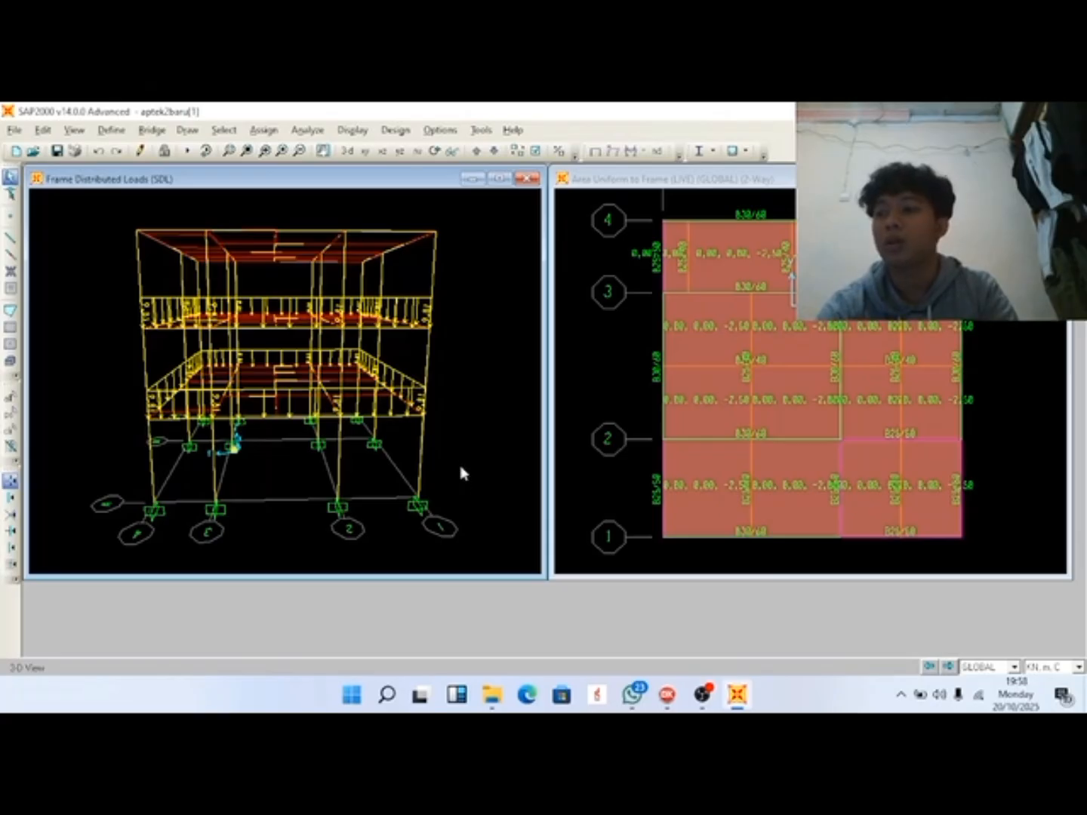
Create a new Linear Add load combination and name it U1.
left_click(110, 130)
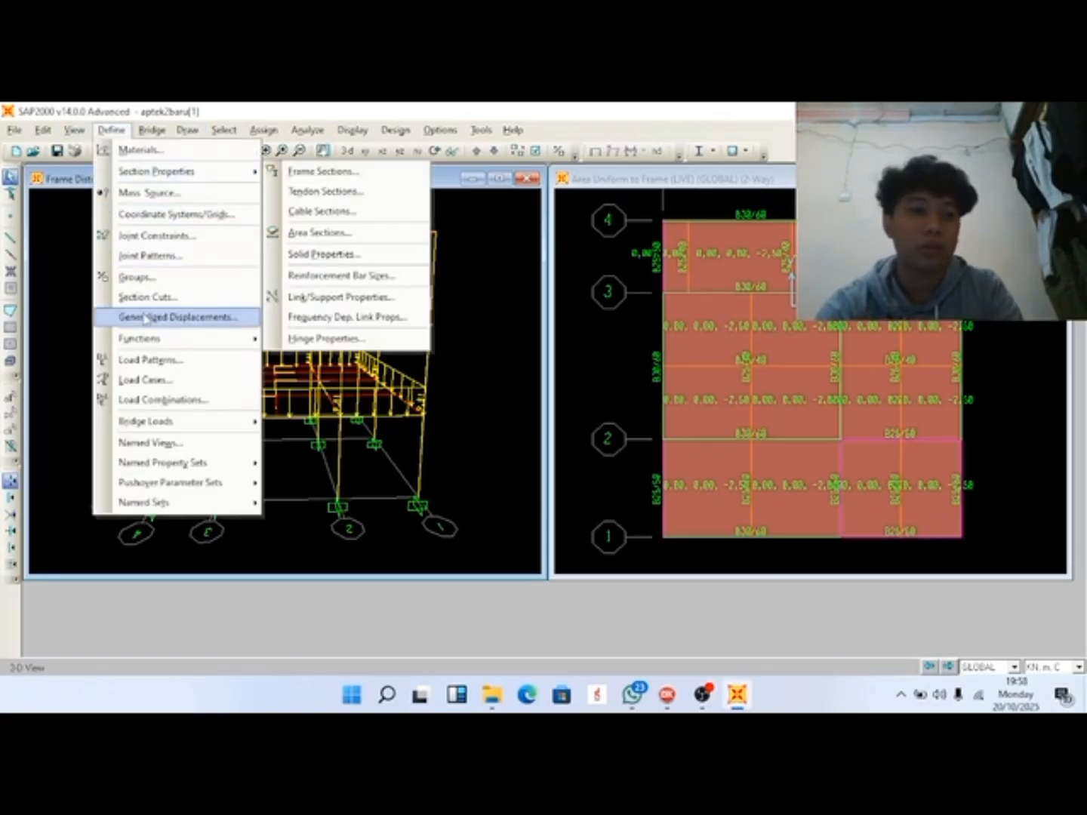
left_click(182, 400)
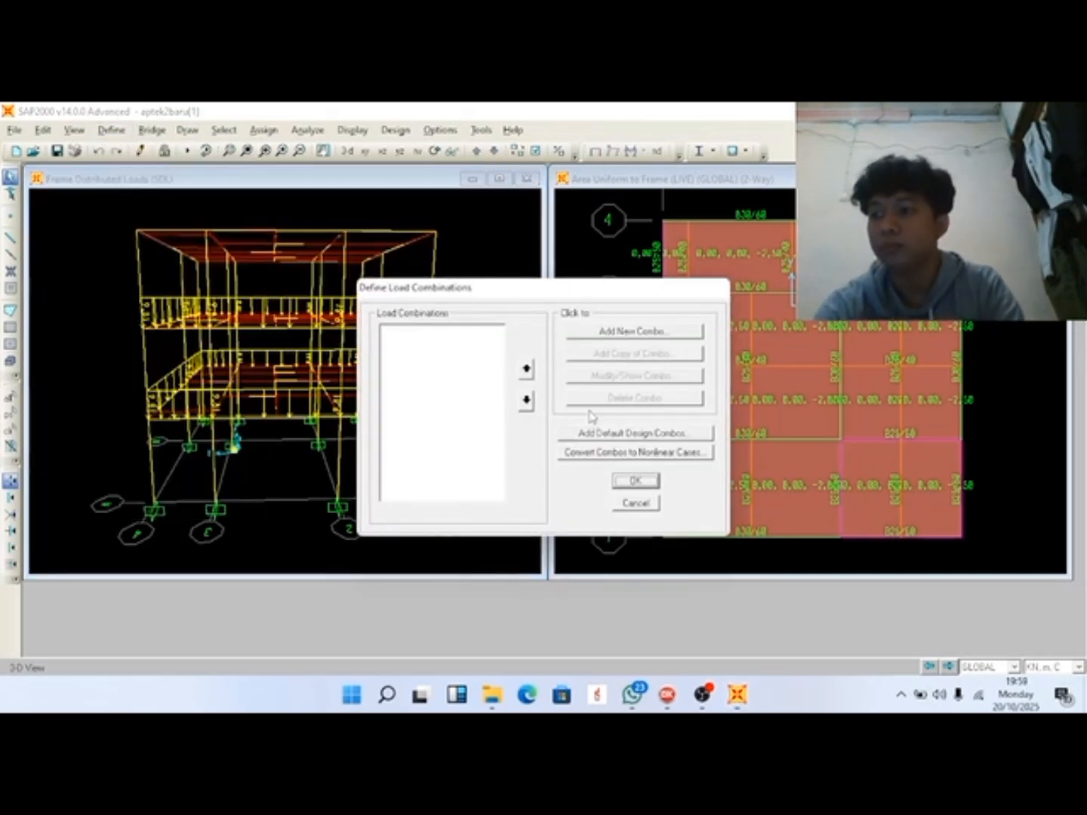
left_click(608, 333)
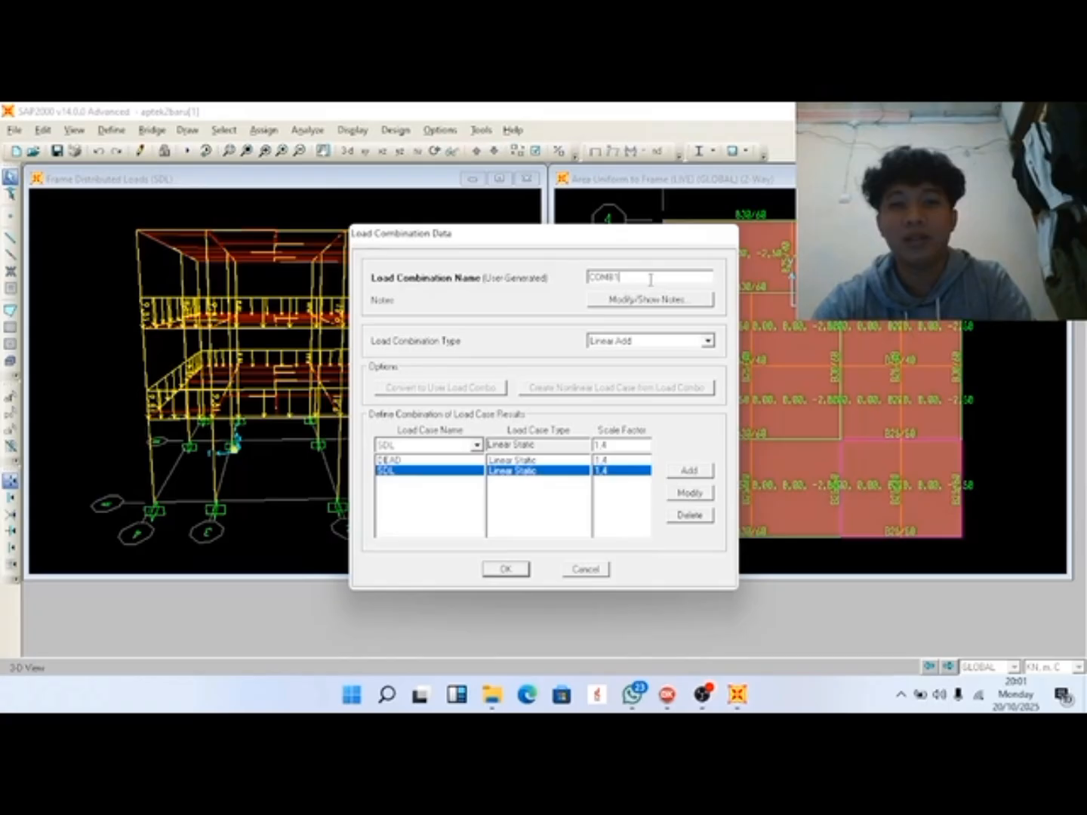
double_click(649, 280)
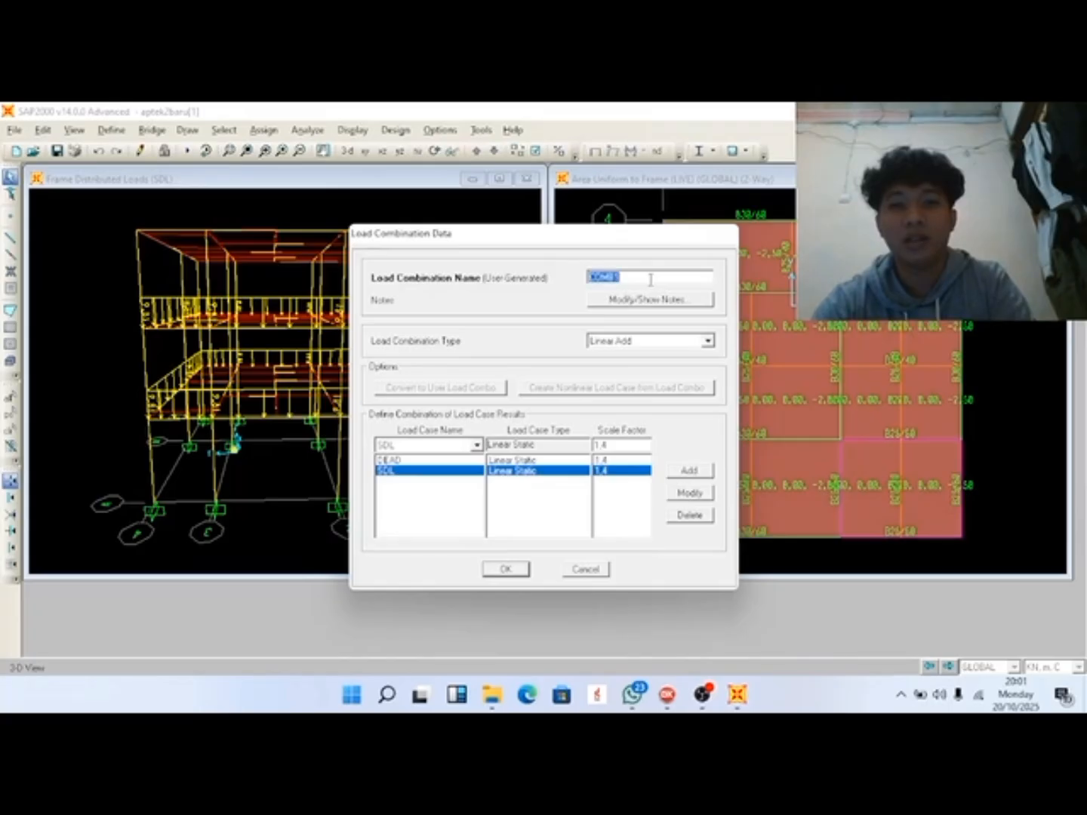
type("U1")
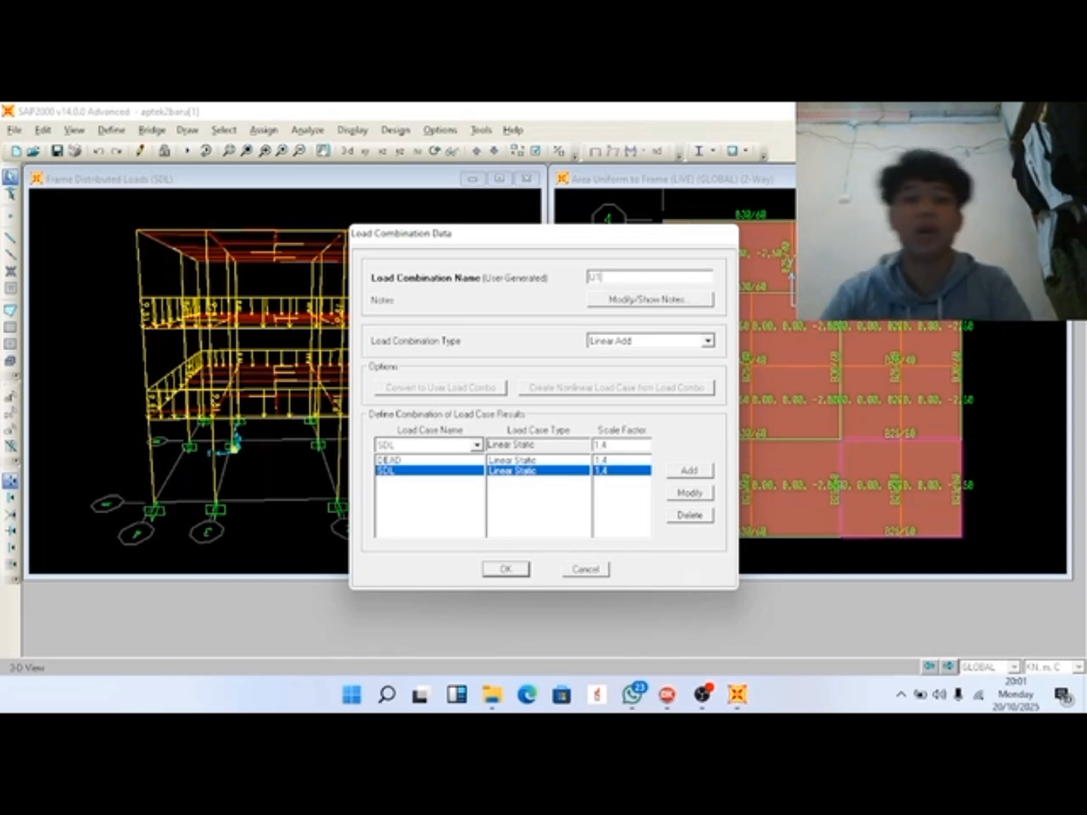
Delete the DEAD and SDL entries from load combination U1.
left_click(462, 459)
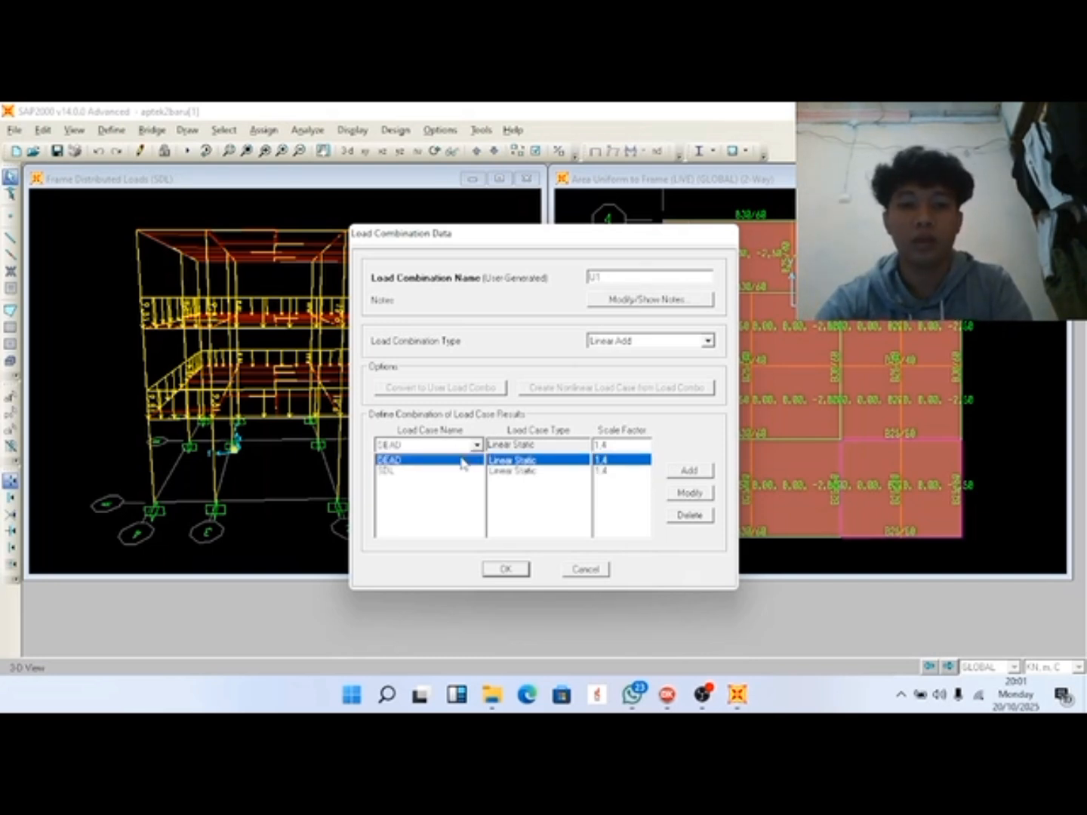
left_click(699, 518)
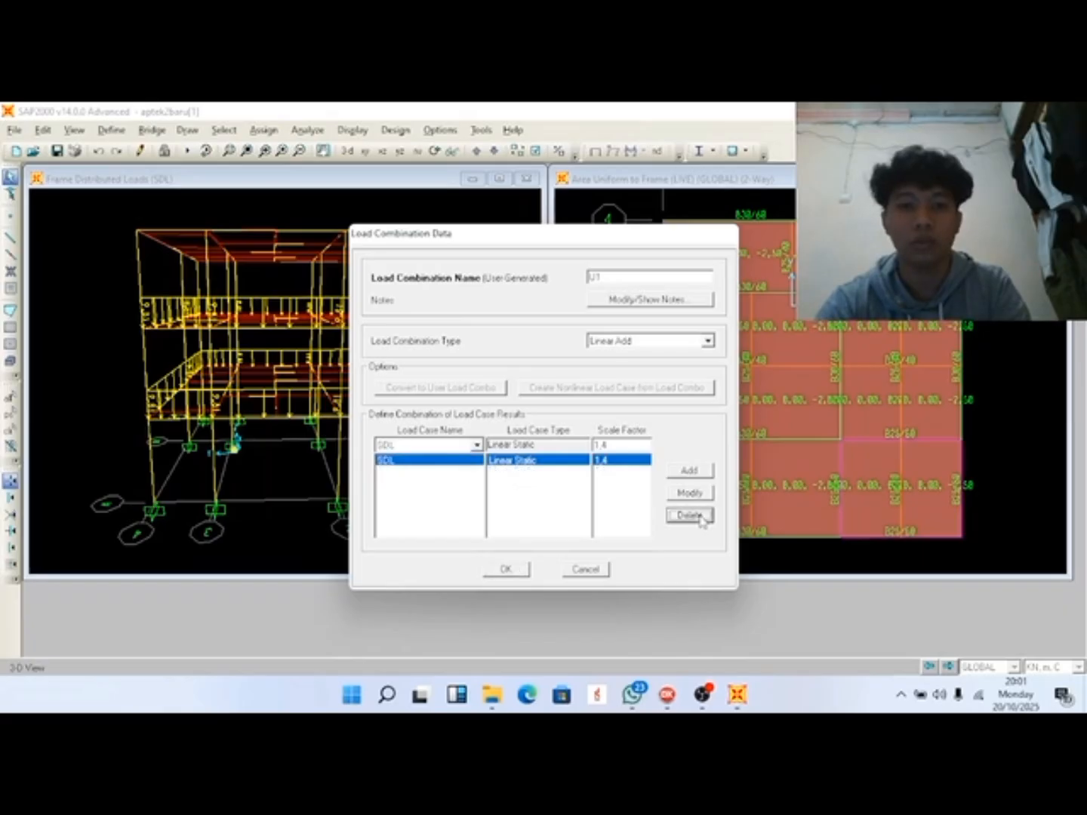
left_click(696, 515)
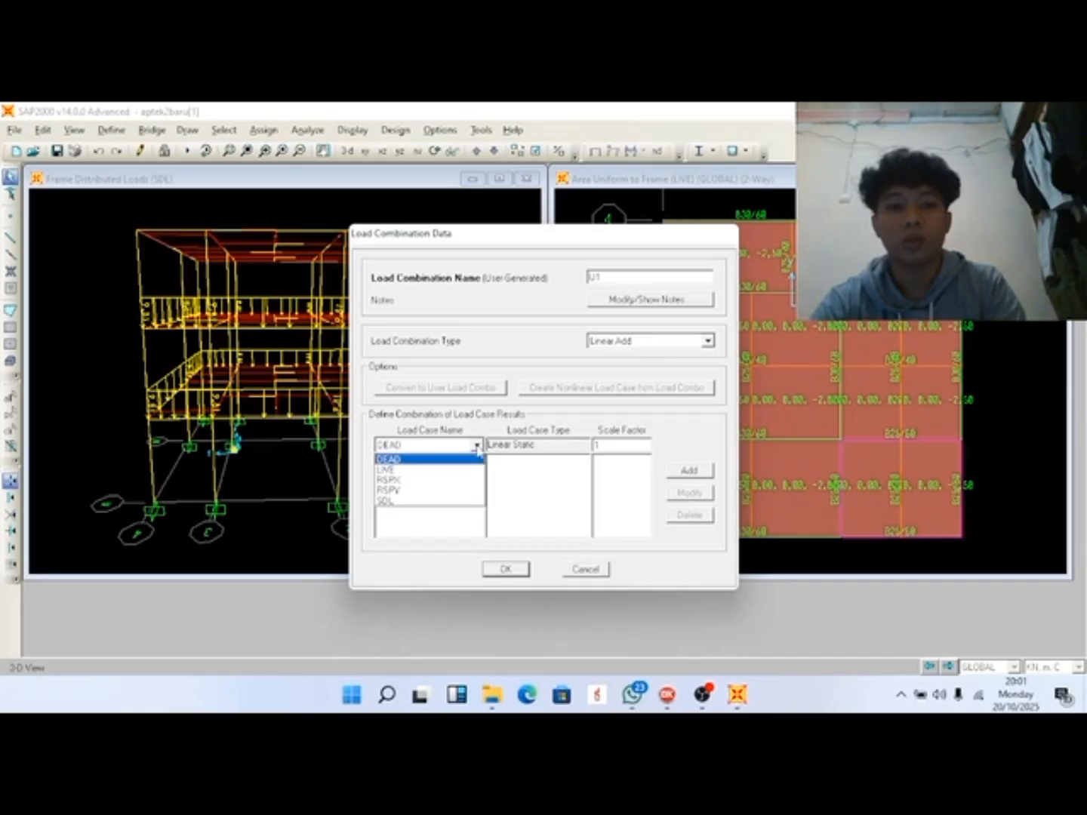
Add the DEAD and SDL load cases to combination U1 with a scale factor of 1.40 each and save it.
left_click(476, 455)
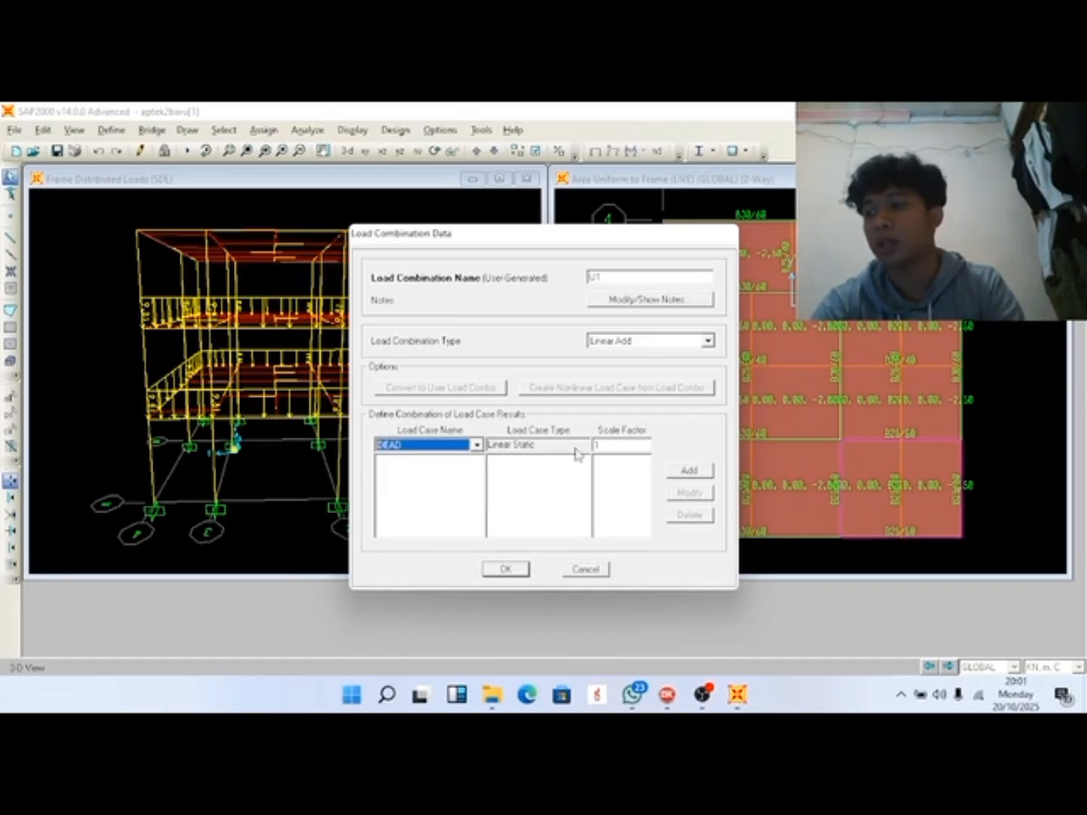
double_click(601, 446)
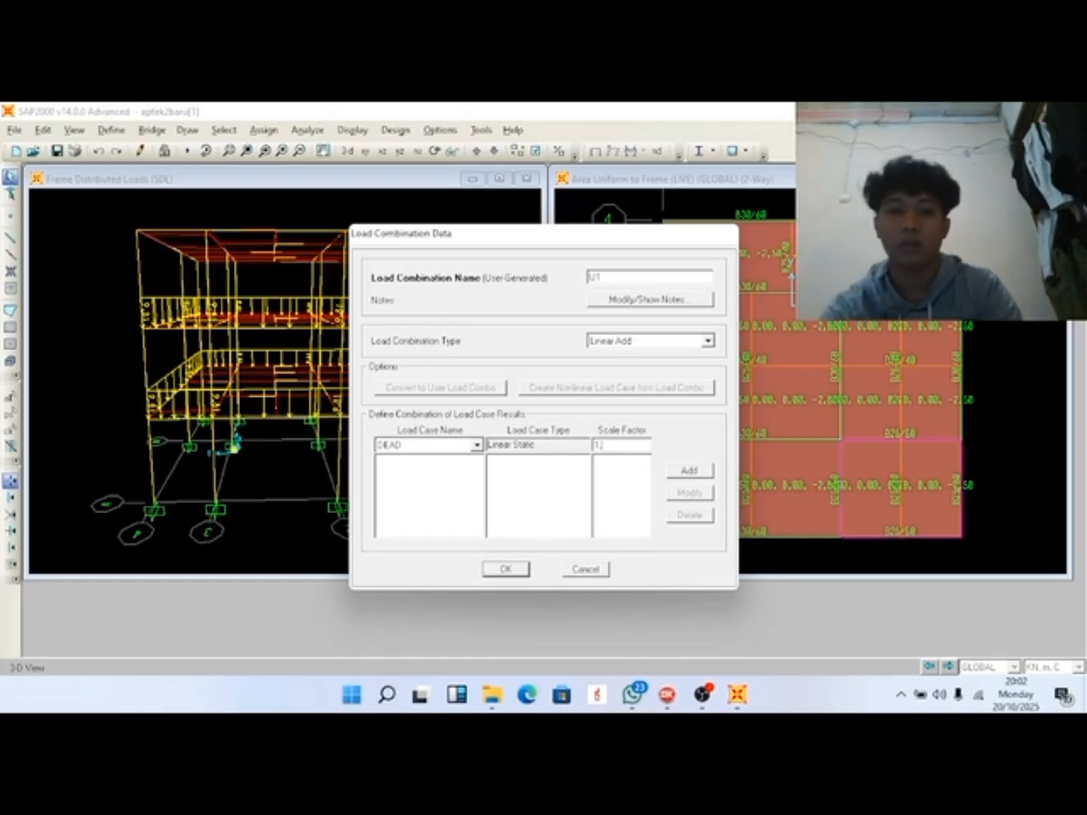
type(".40")
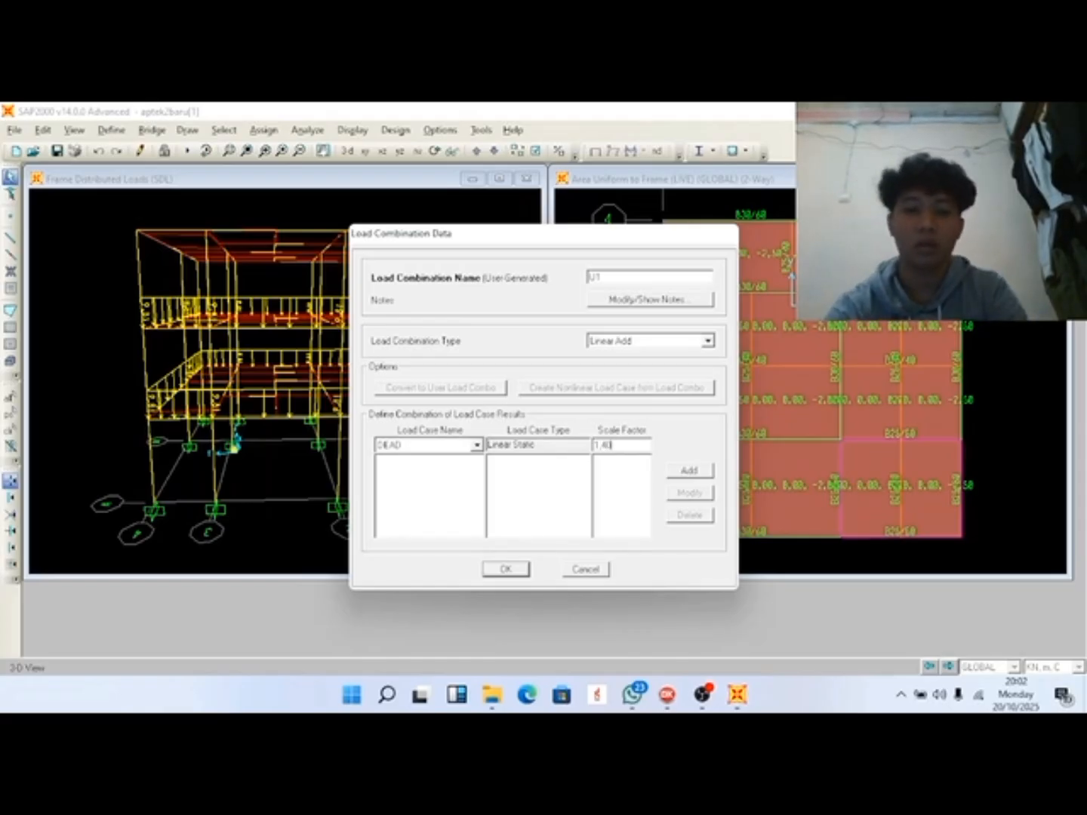
left_click(707, 471)
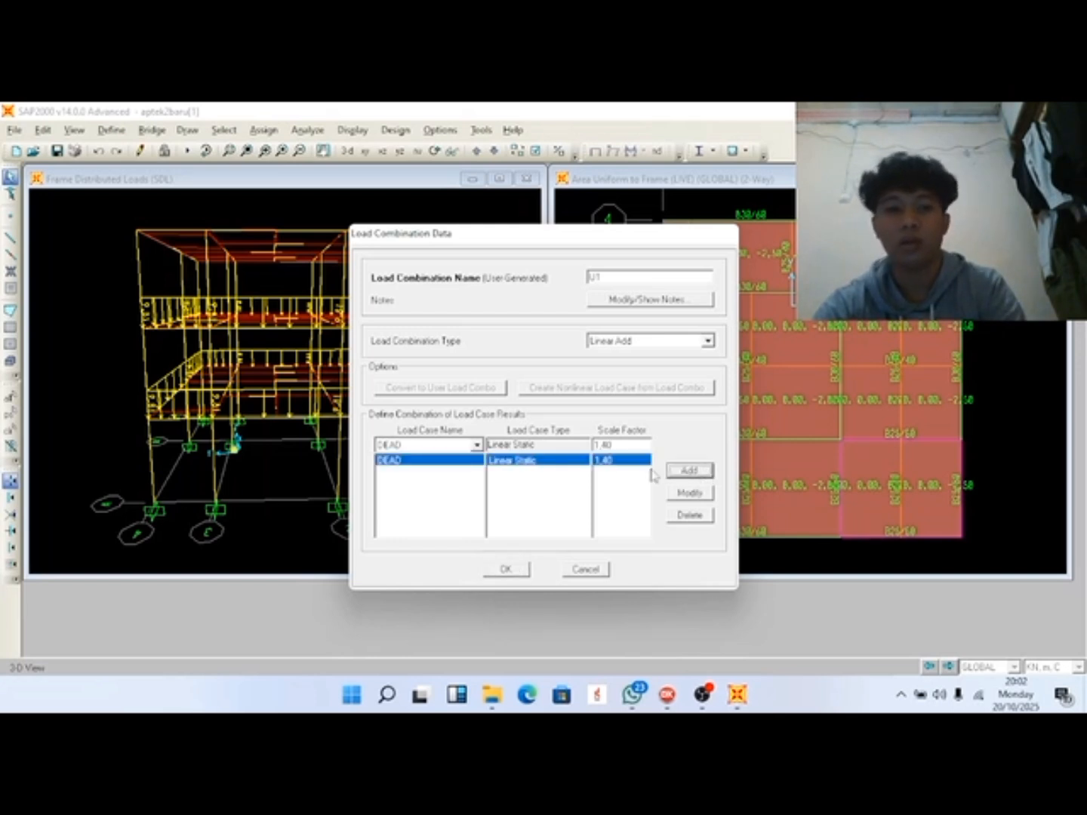
left_click(476, 446)
left_click(417, 501)
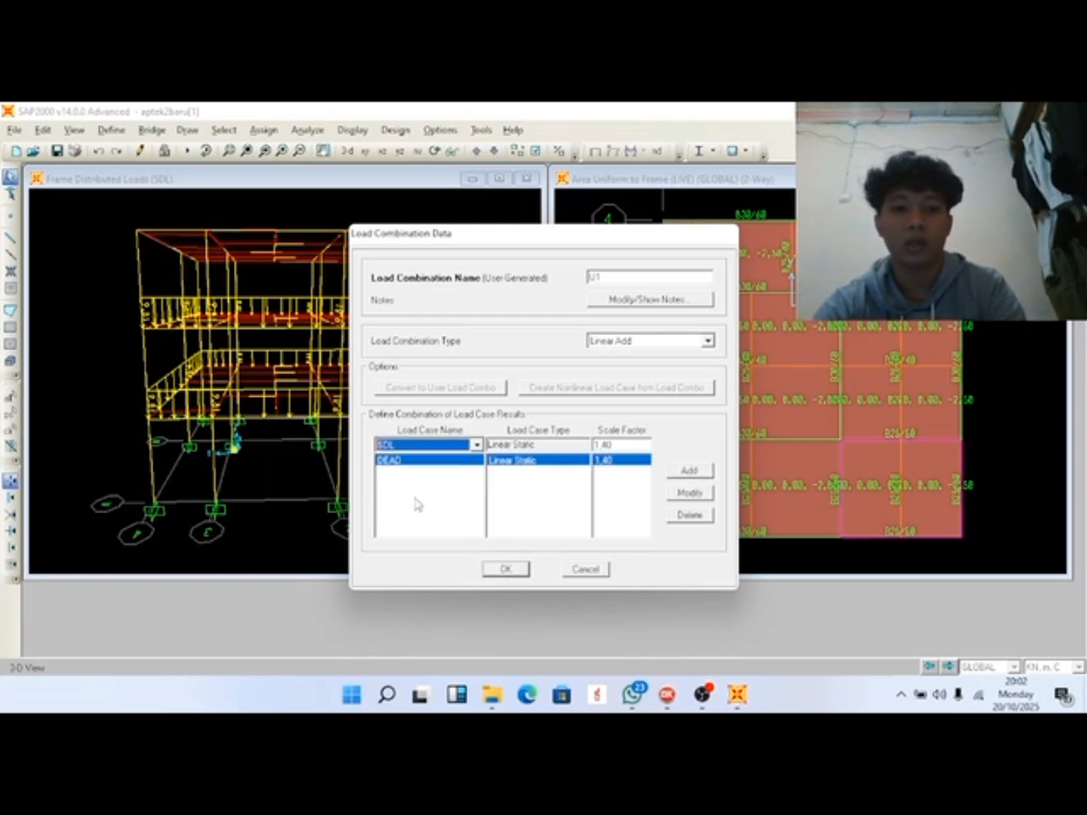
left_click(690, 472)
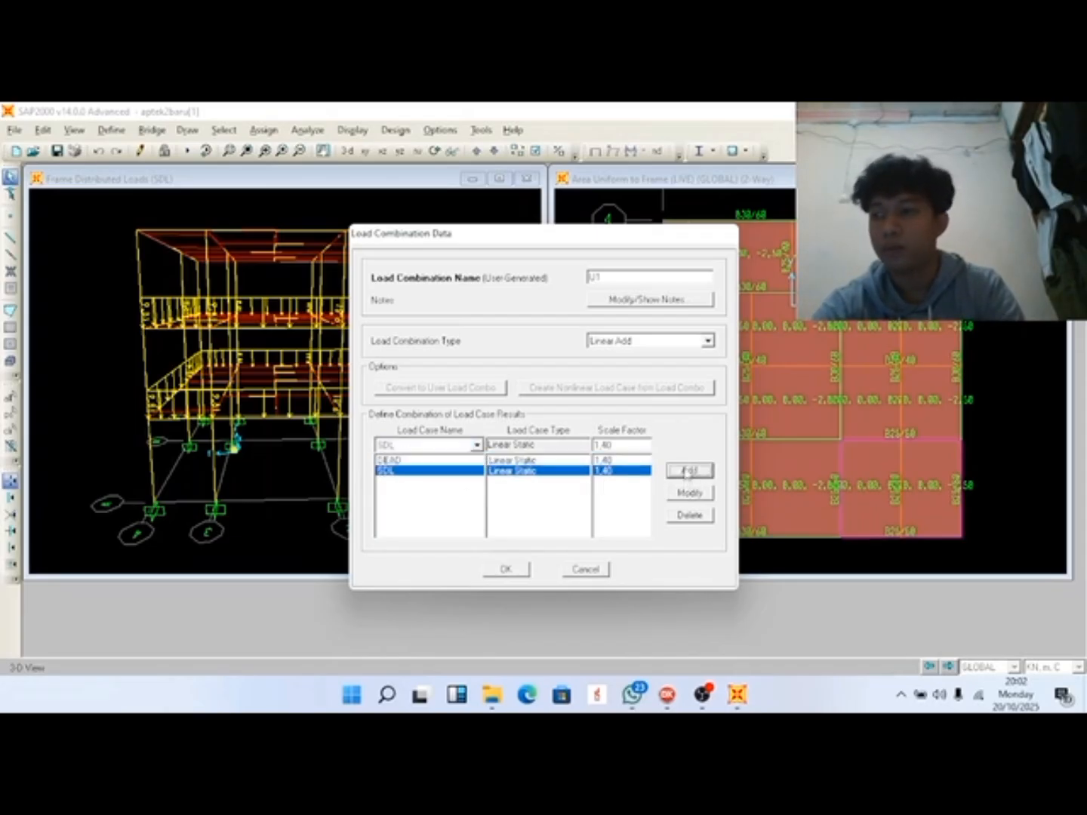
left_click(506, 570)
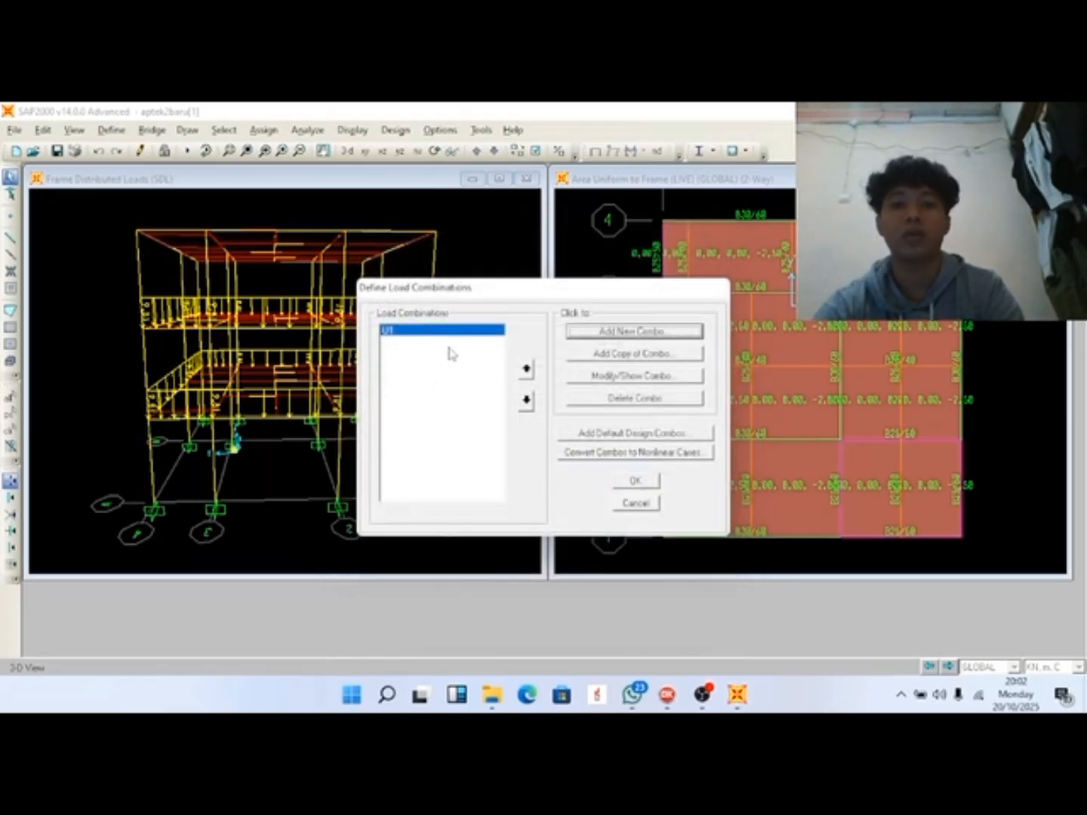
Create a load combination named U2 and add the DEAD load case with a scale factor of 1.20.
left_click(649, 332)
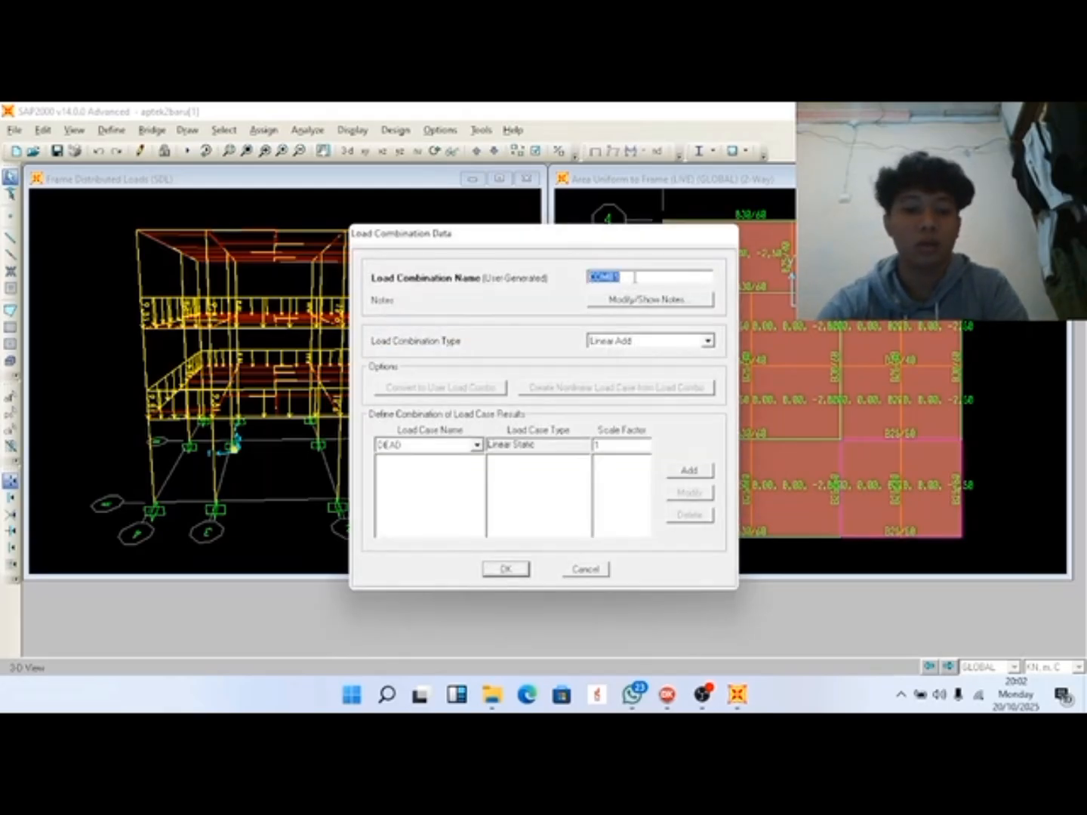
type("U2")
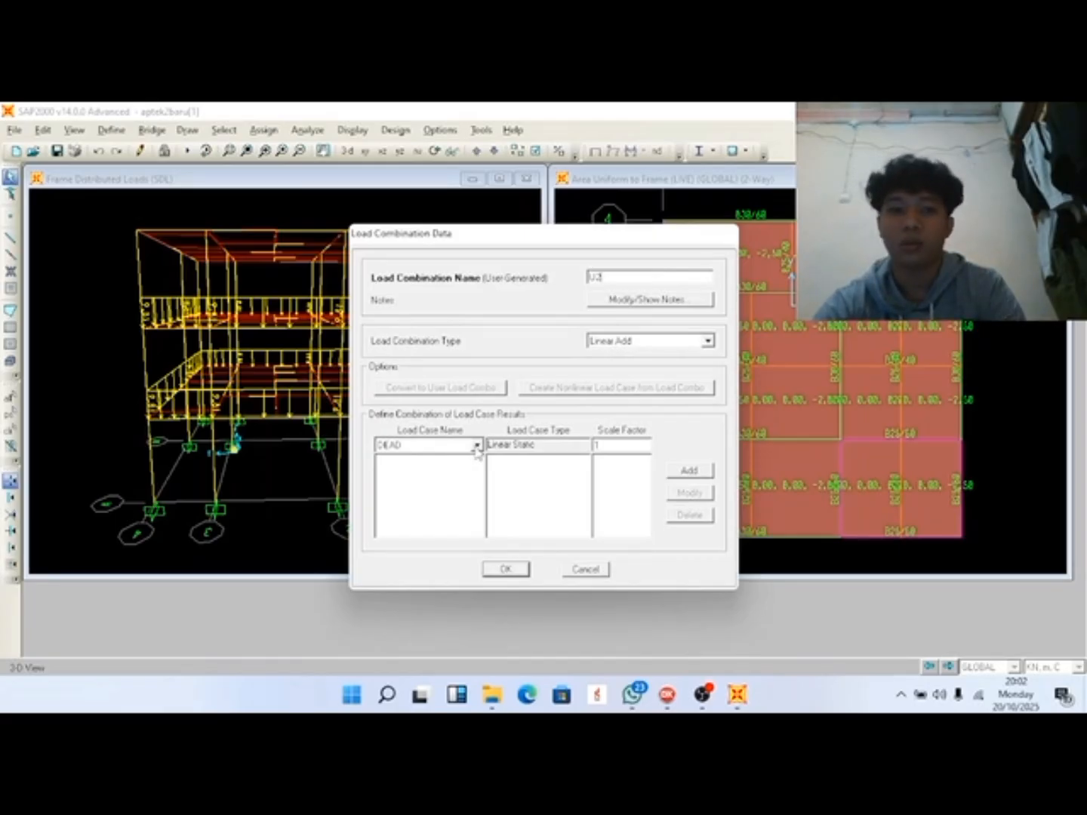
left_click(477, 449)
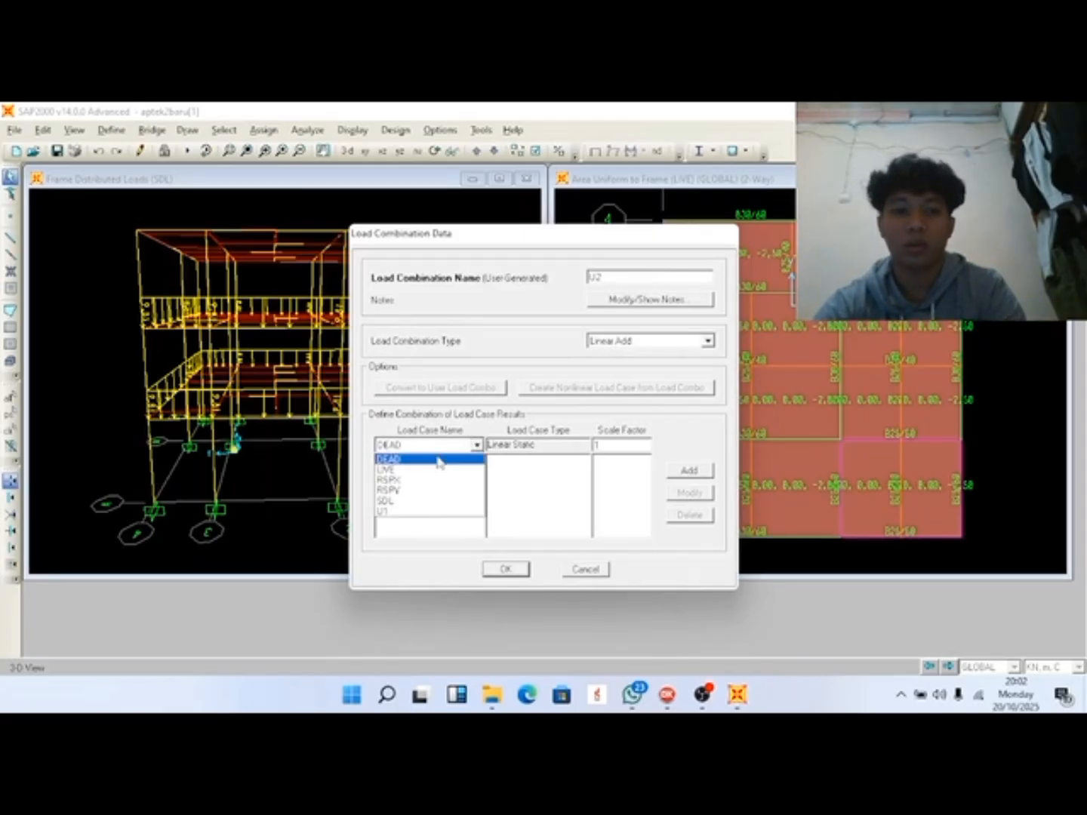
left_click(437, 456)
left_click(596, 445)
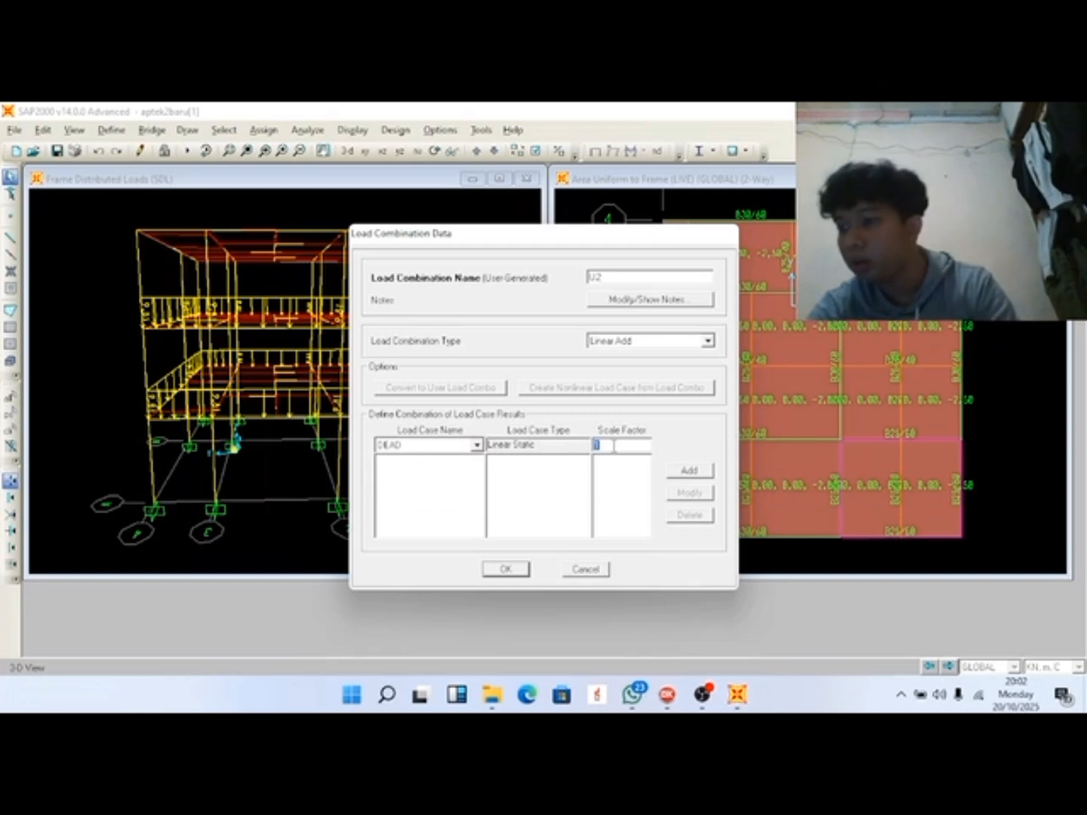
type("1")
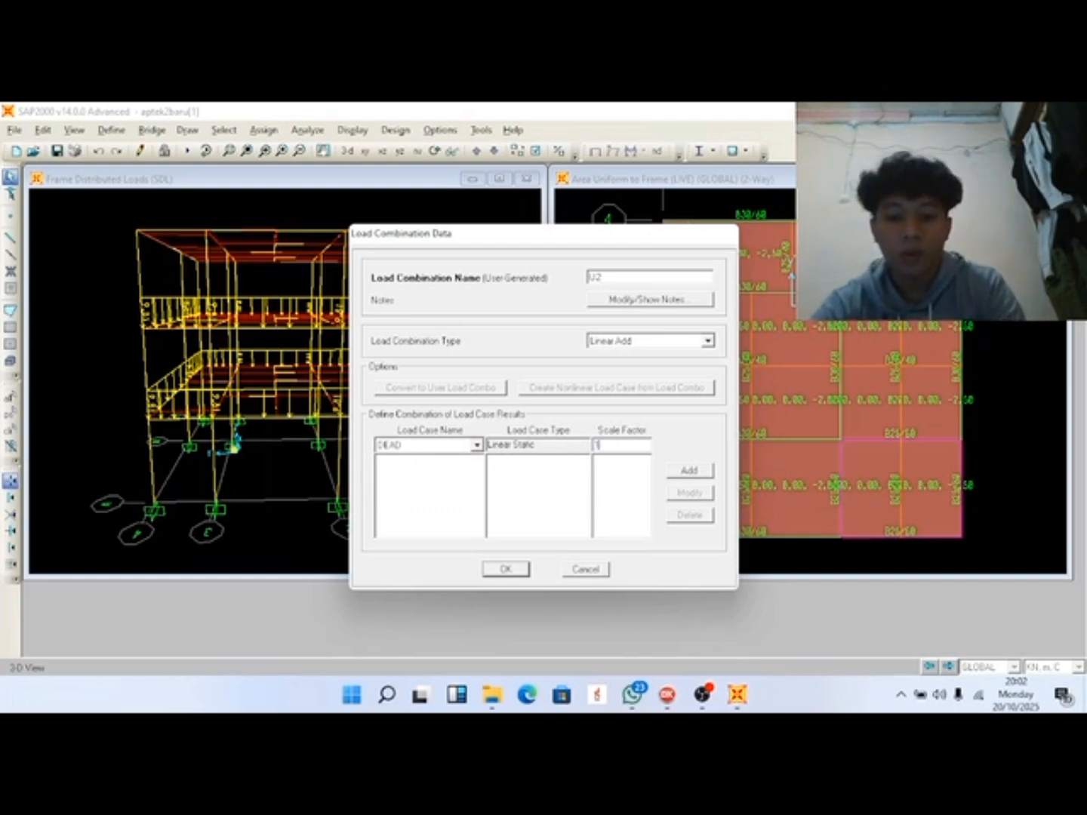
type(",2")
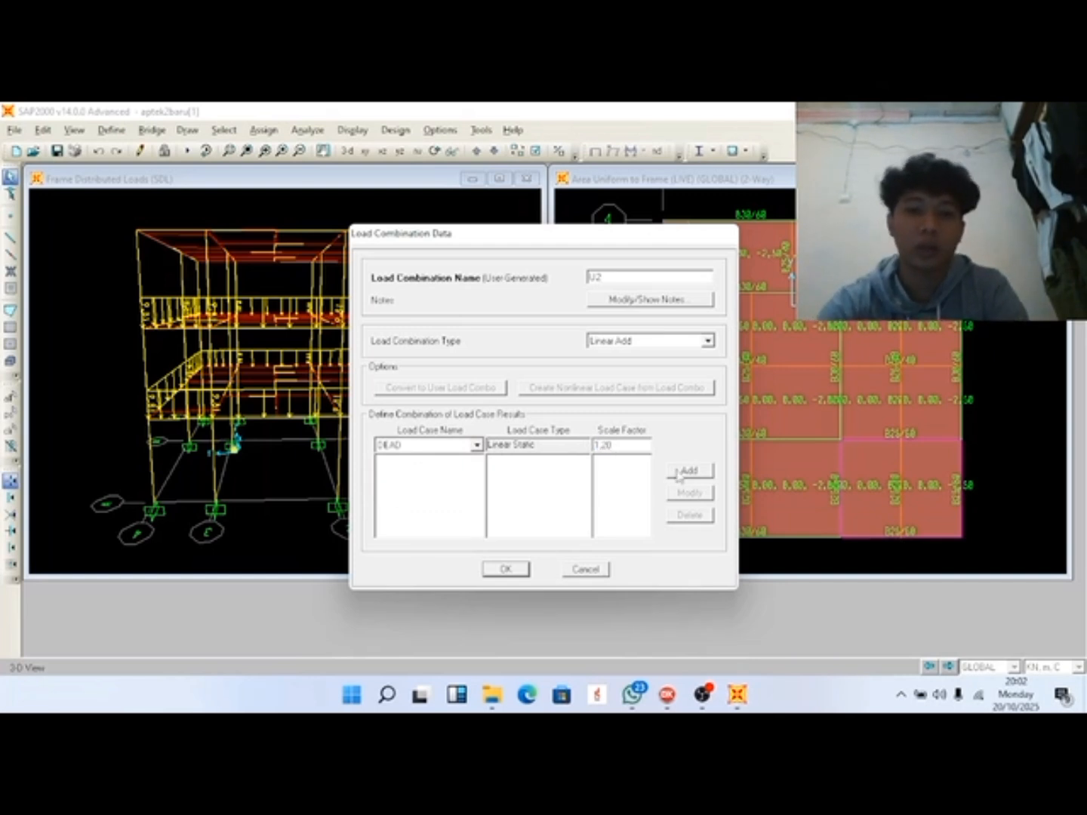
left_click(691, 471)
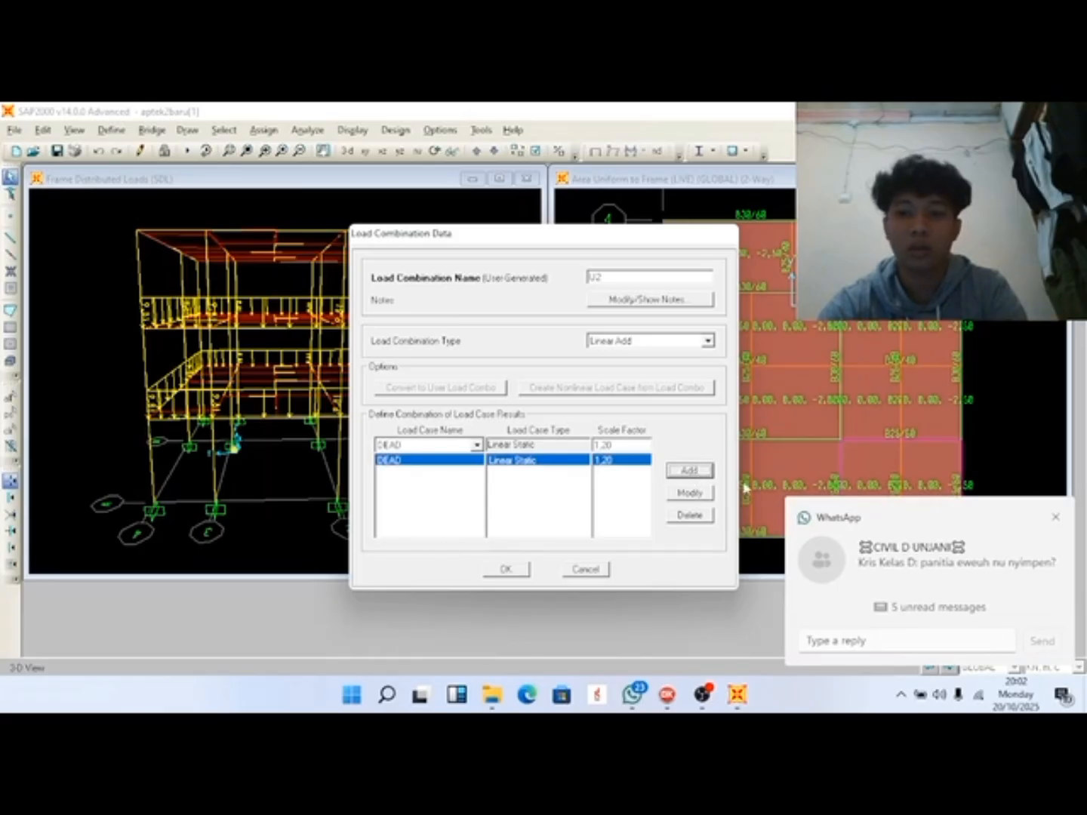
left_click(1055, 517)
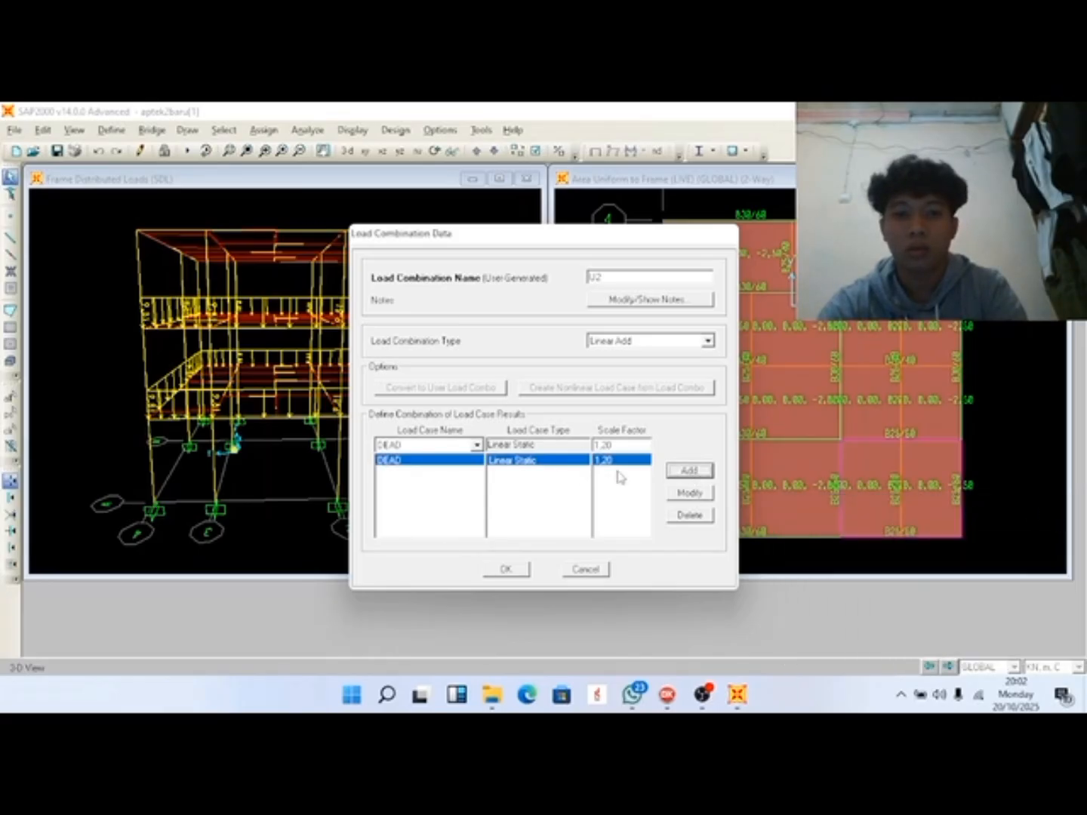
Add the SDL load case to combination U2 with a scale factor of 1.20.
left_click(476, 446)
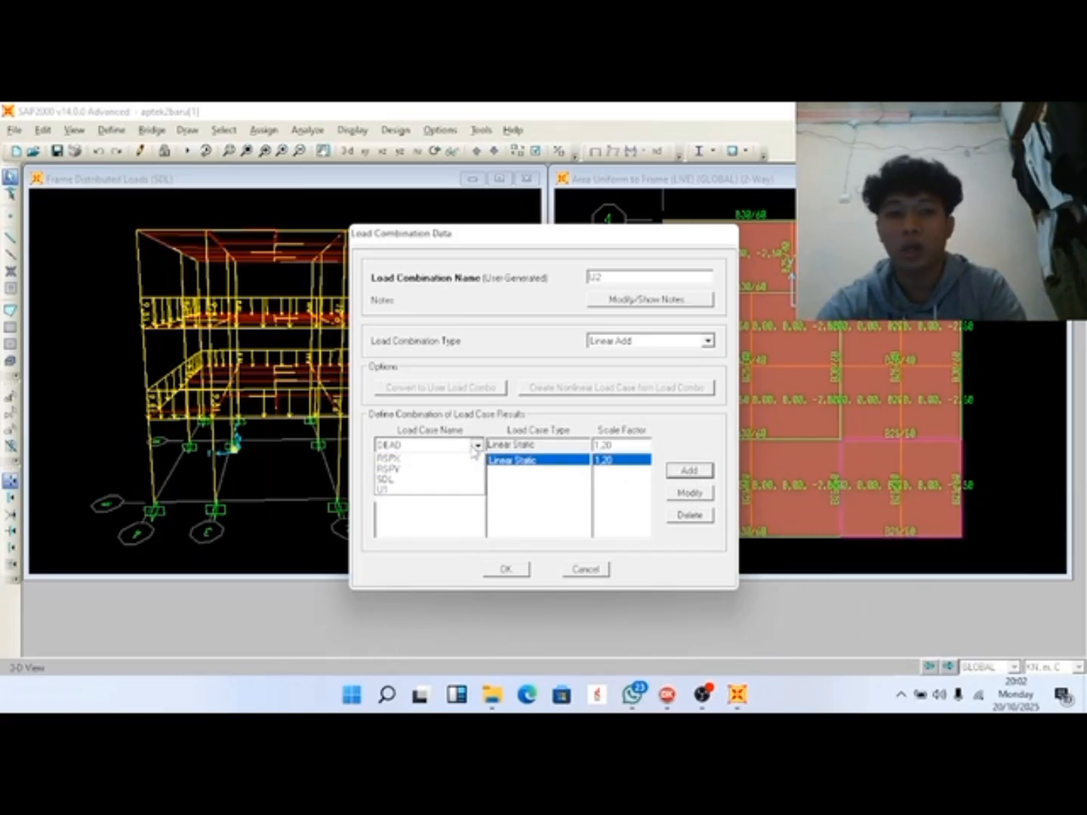
left_click(410, 500)
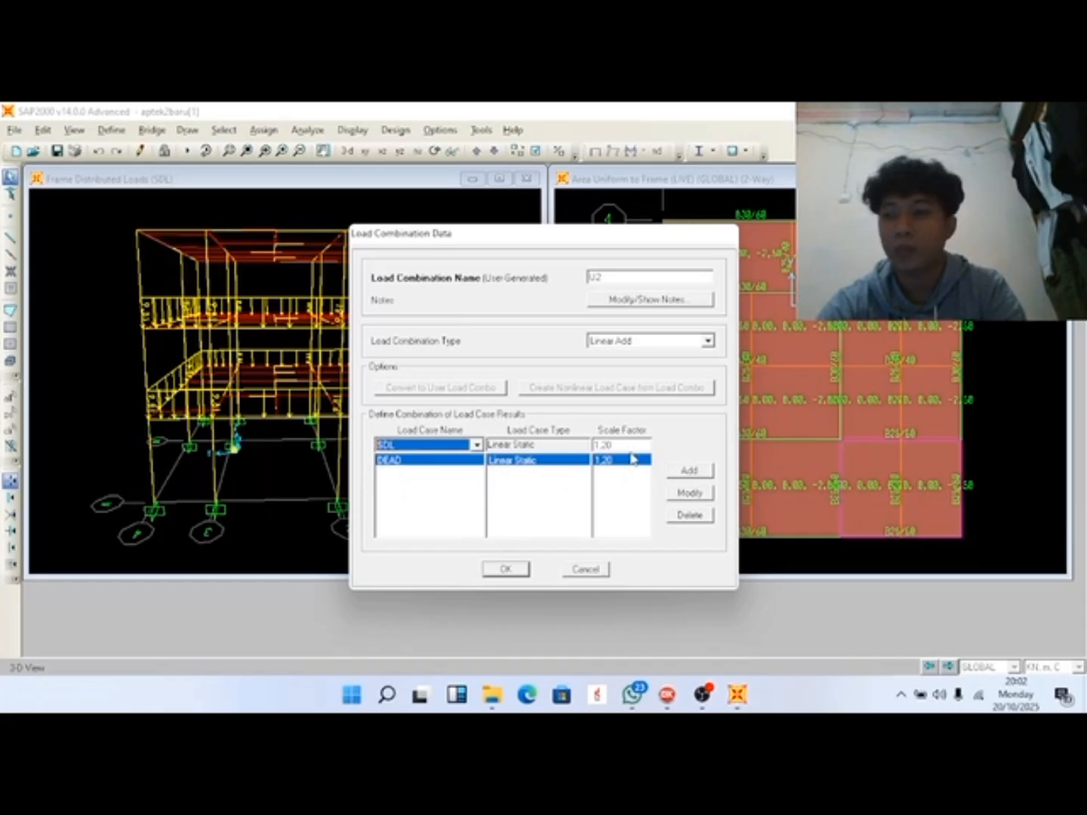
left_click(697, 473)
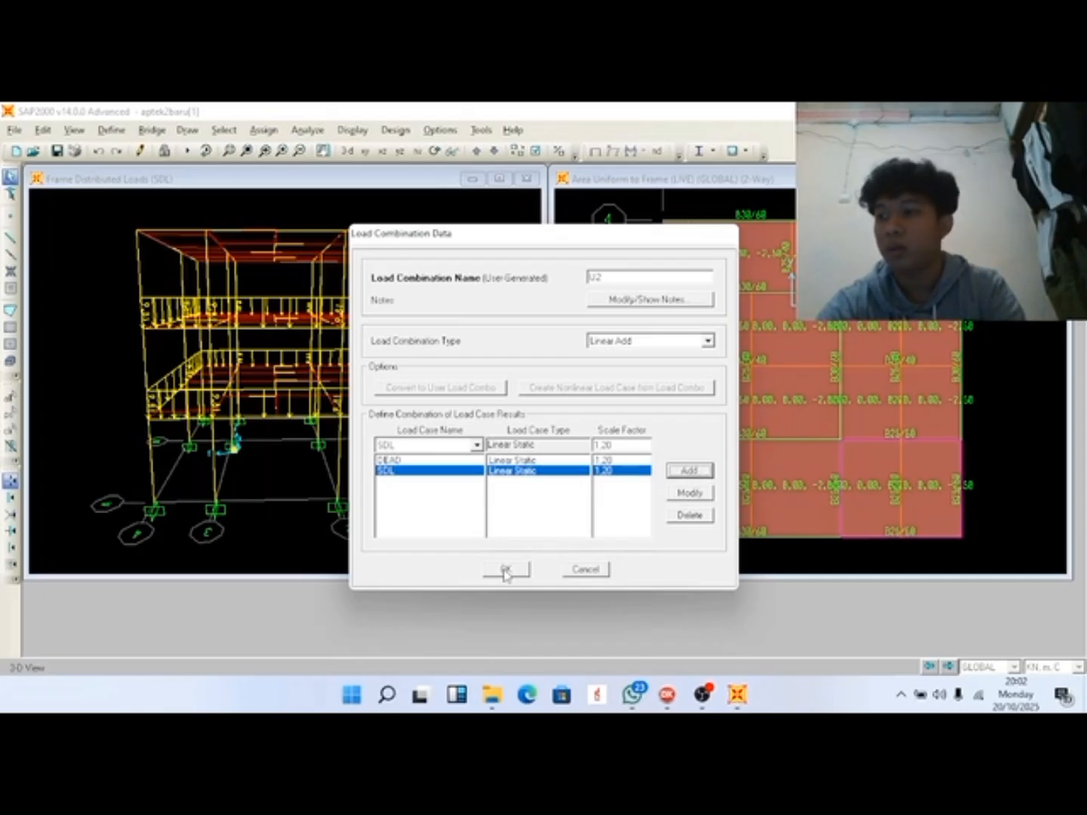
Add the LIVE load case to combination U2 with a scale factor of 1.60 and save the combination.
left_click(477, 445)
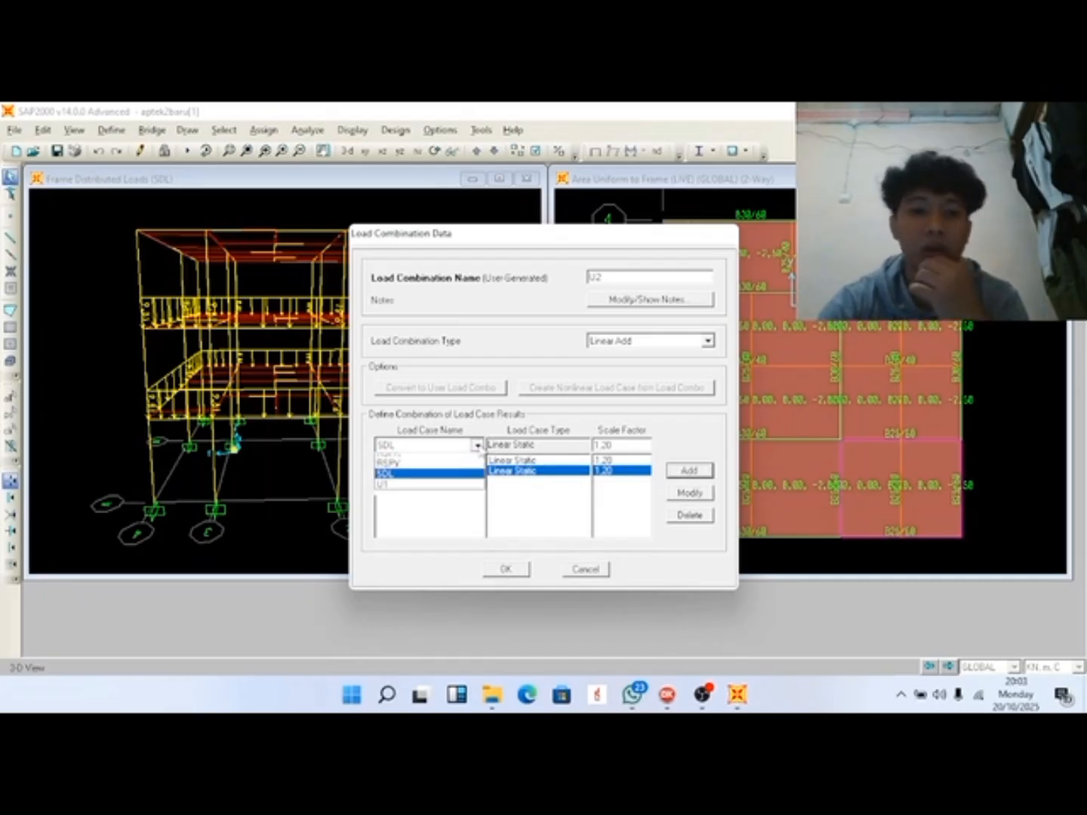
left_click(422, 470)
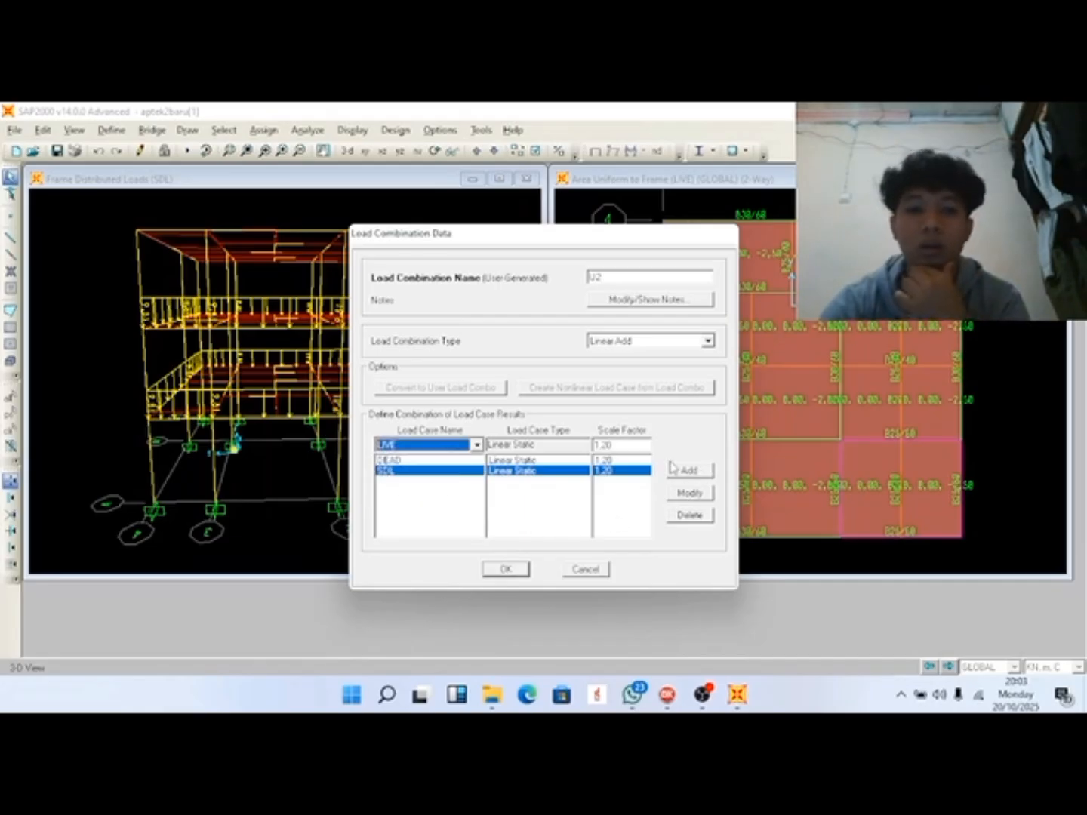
double_click(628, 445)
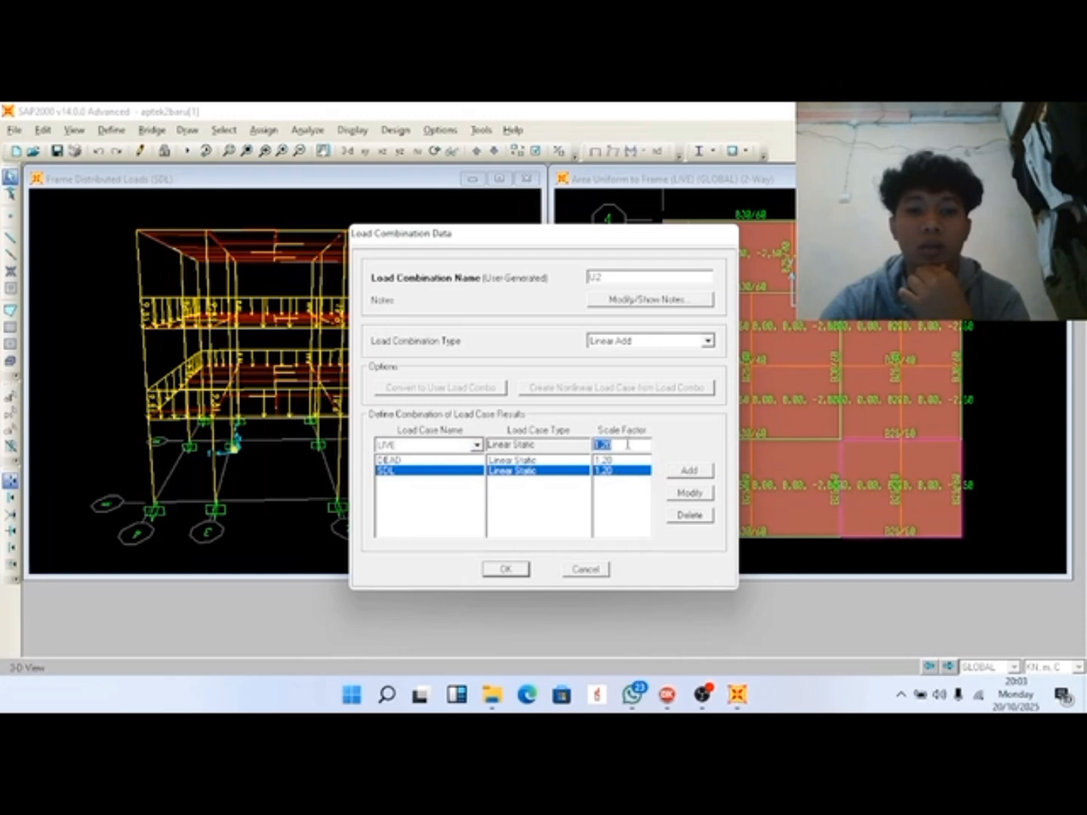
type("1.60")
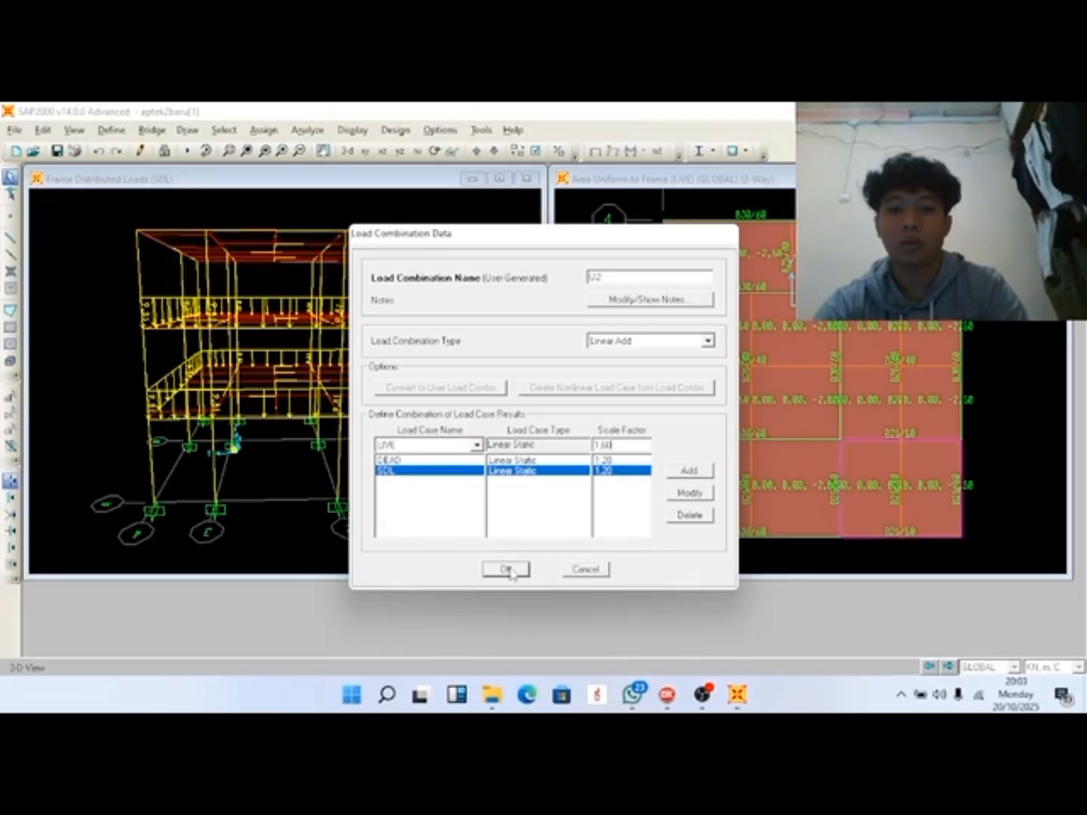
left_click(689, 471)
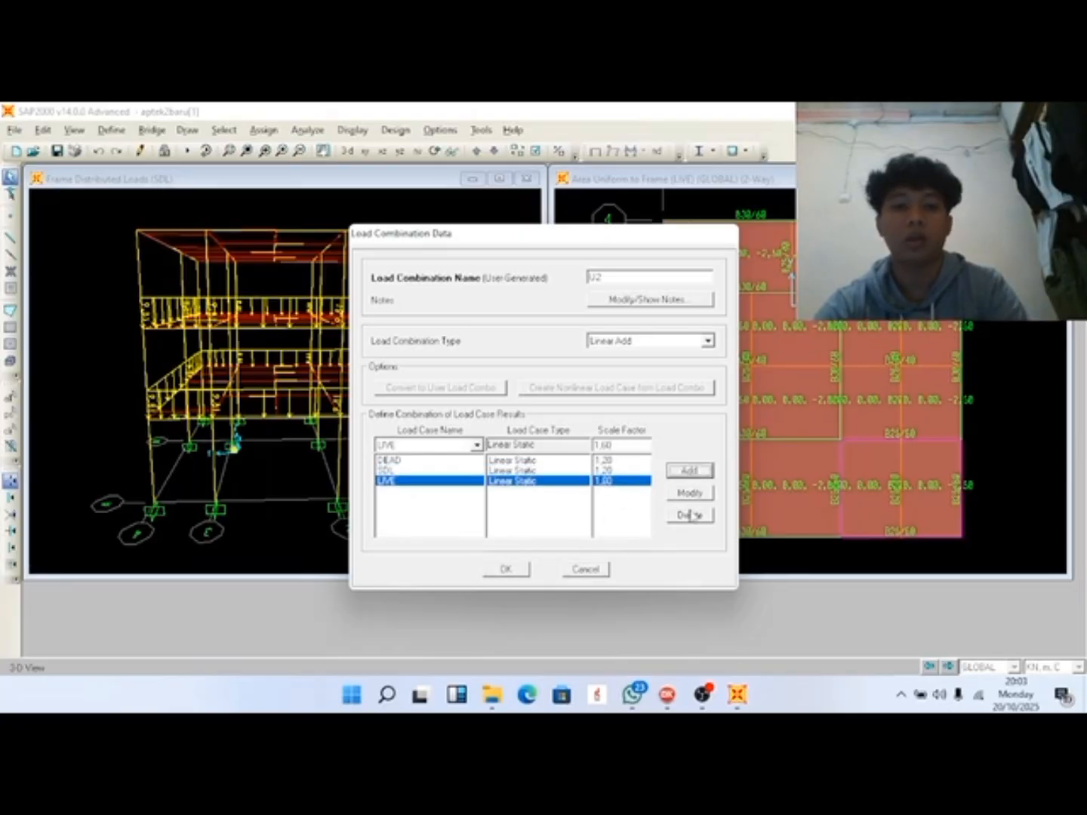
left_click(518, 574)
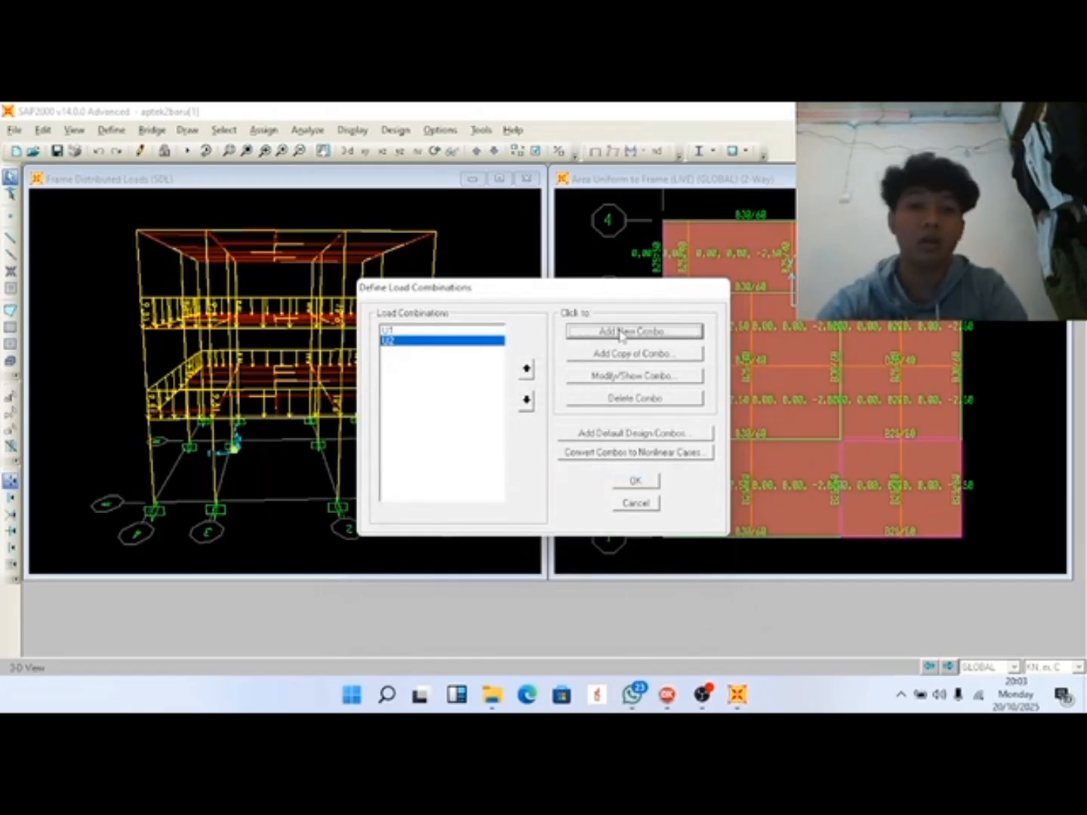
Start a new load combination following U2 and replace its default name.
left_click(621, 336)
double_click(627, 277)
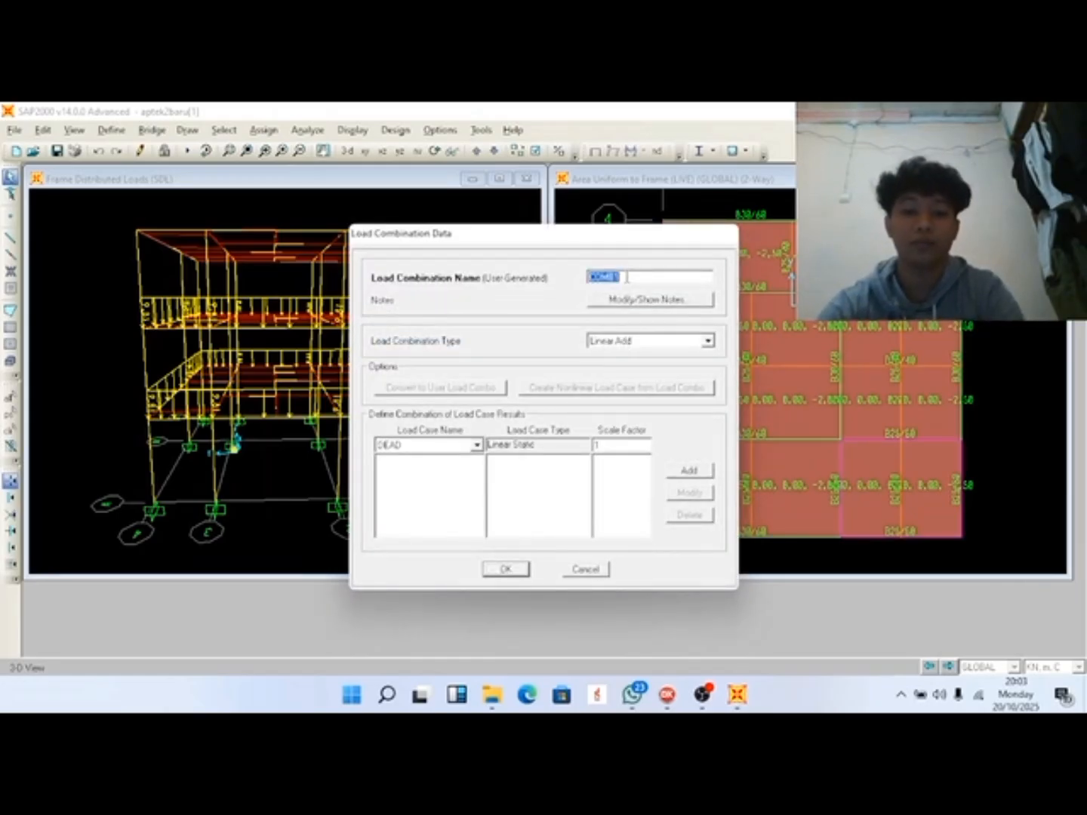
type("U1")
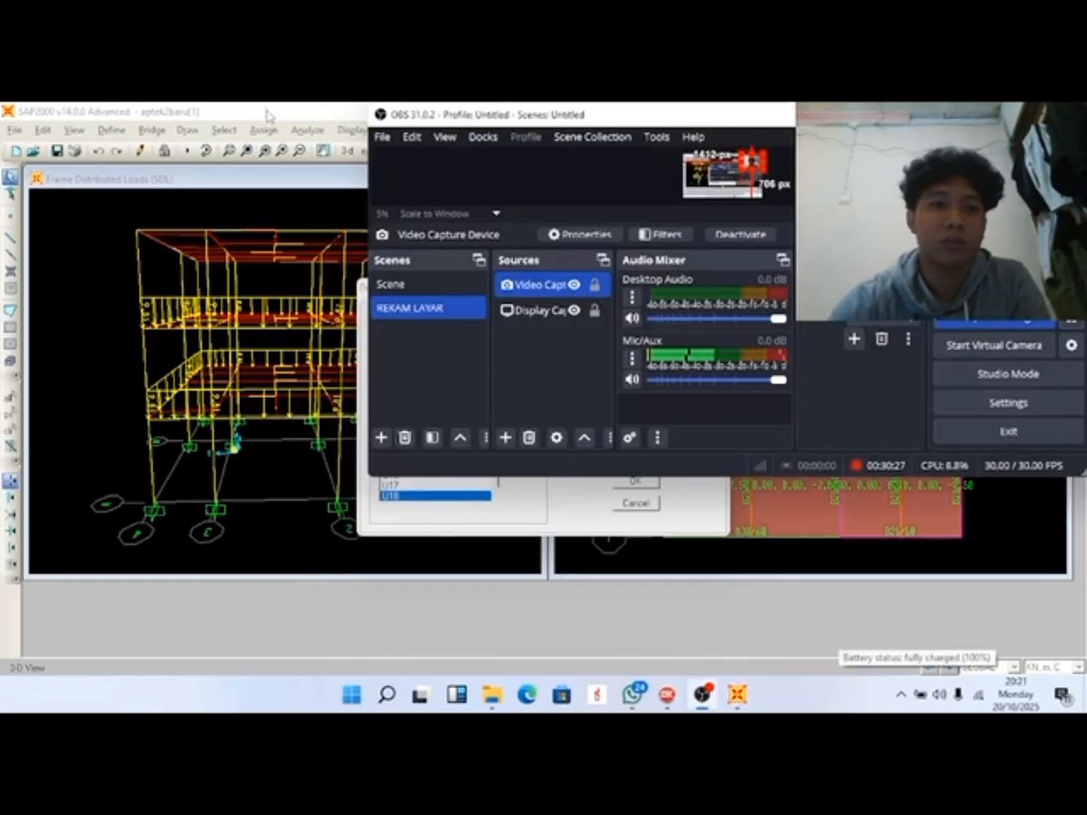
Switch back to SAP2000 and go through the load combination list, checking the definition of U16.
left_click(268, 114)
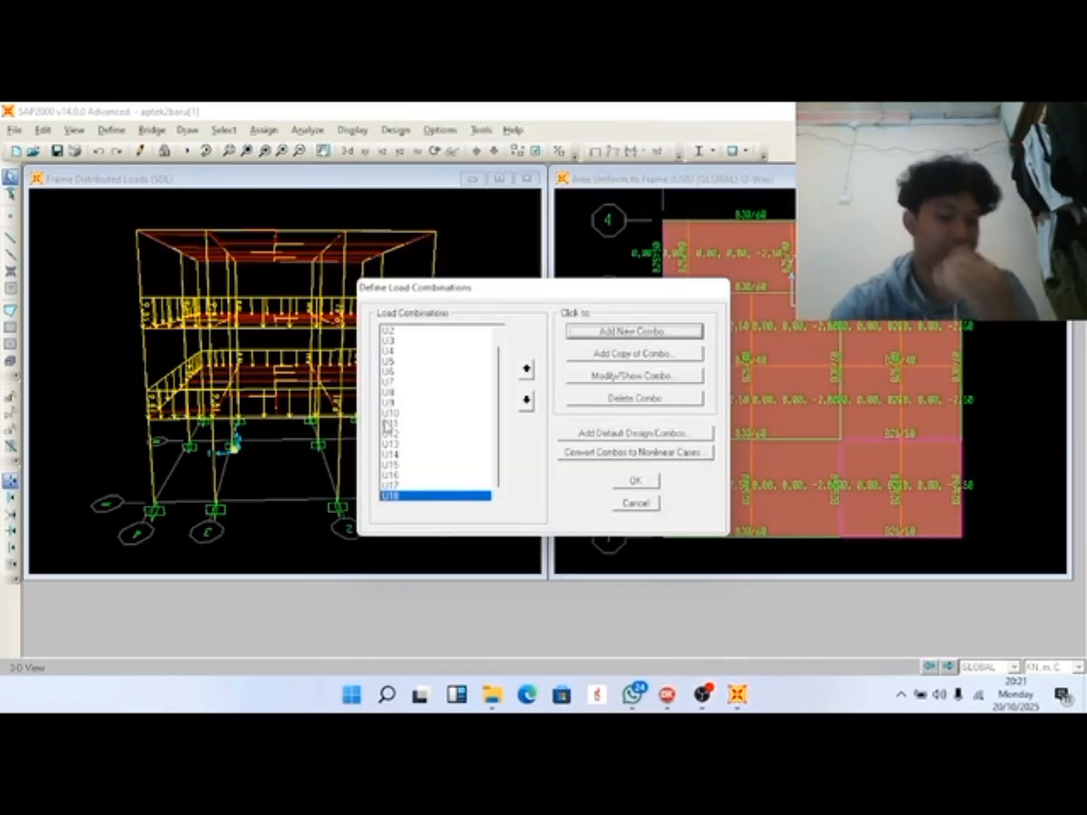
left_click(425, 372)
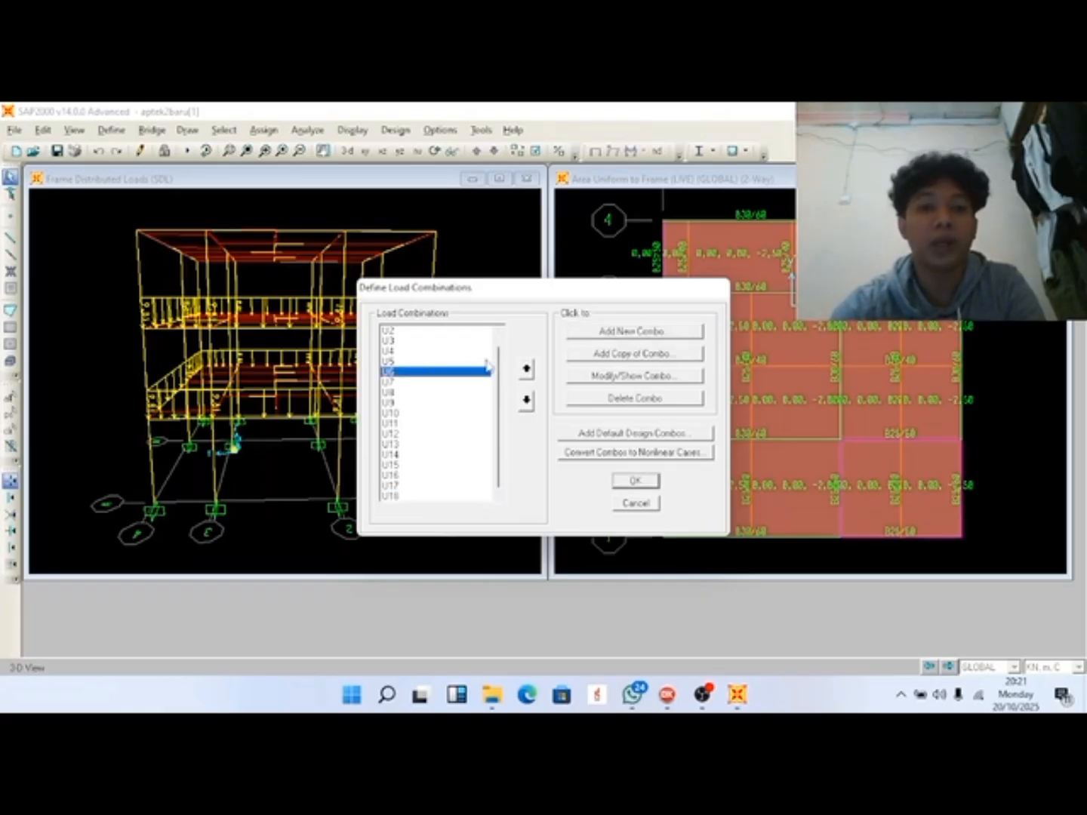
left_click(428, 393)
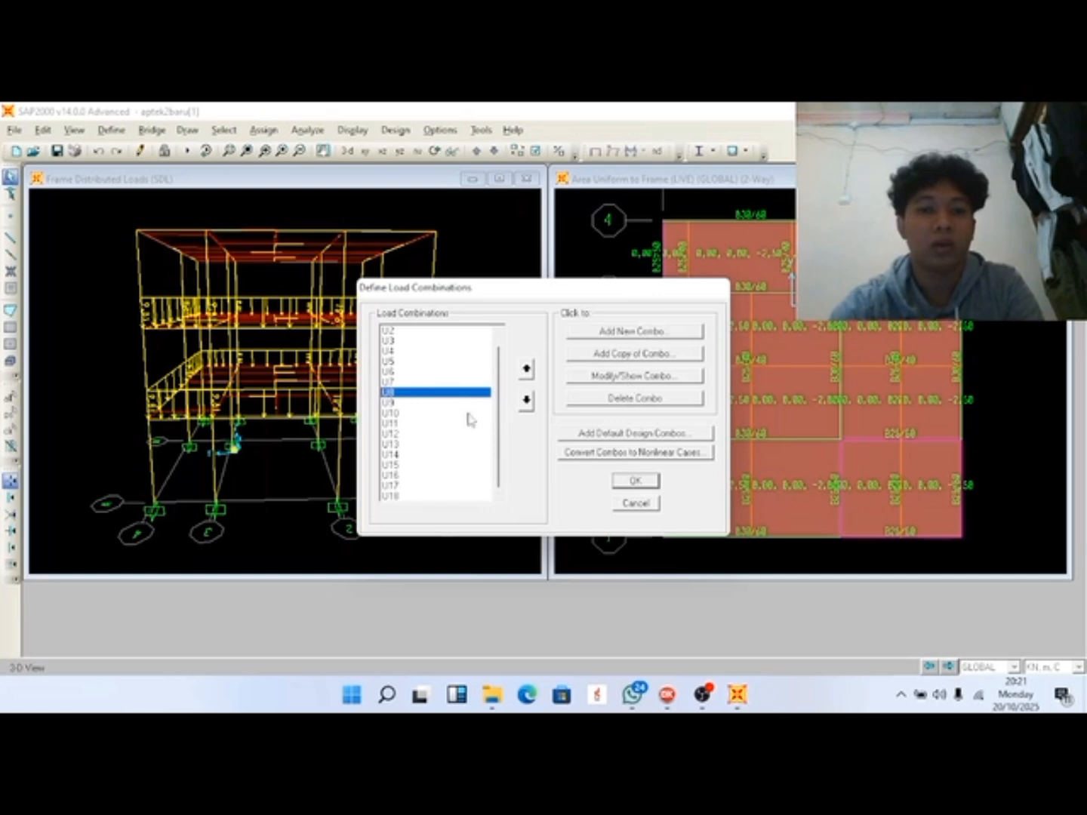
left_click(427, 414)
left_click(418, 455)
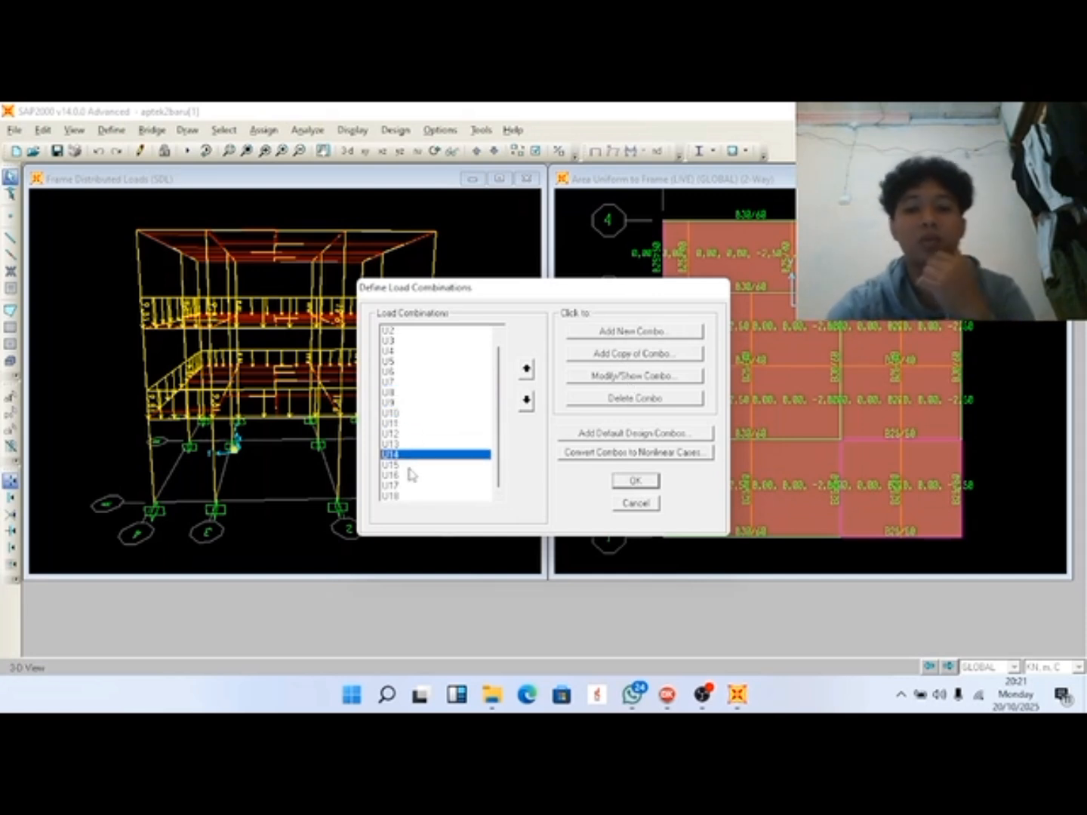
left_click(407, 475)
left_click(622, 376)
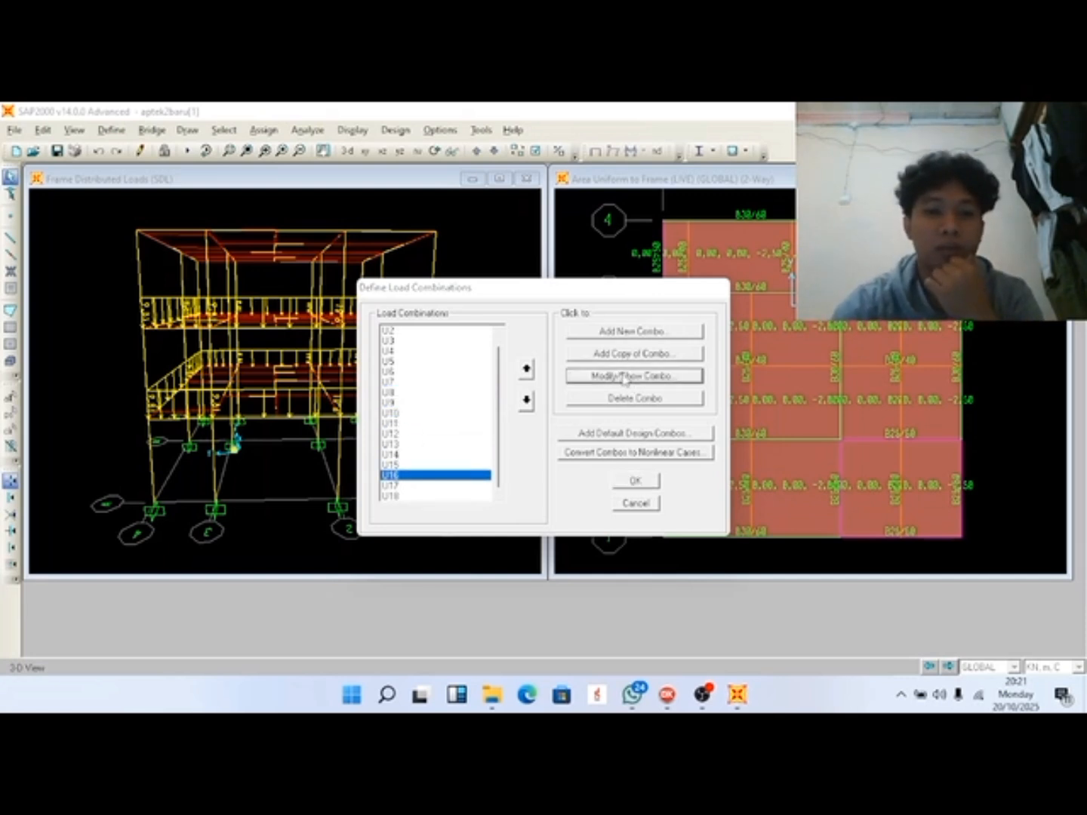
left_click(583, 567)
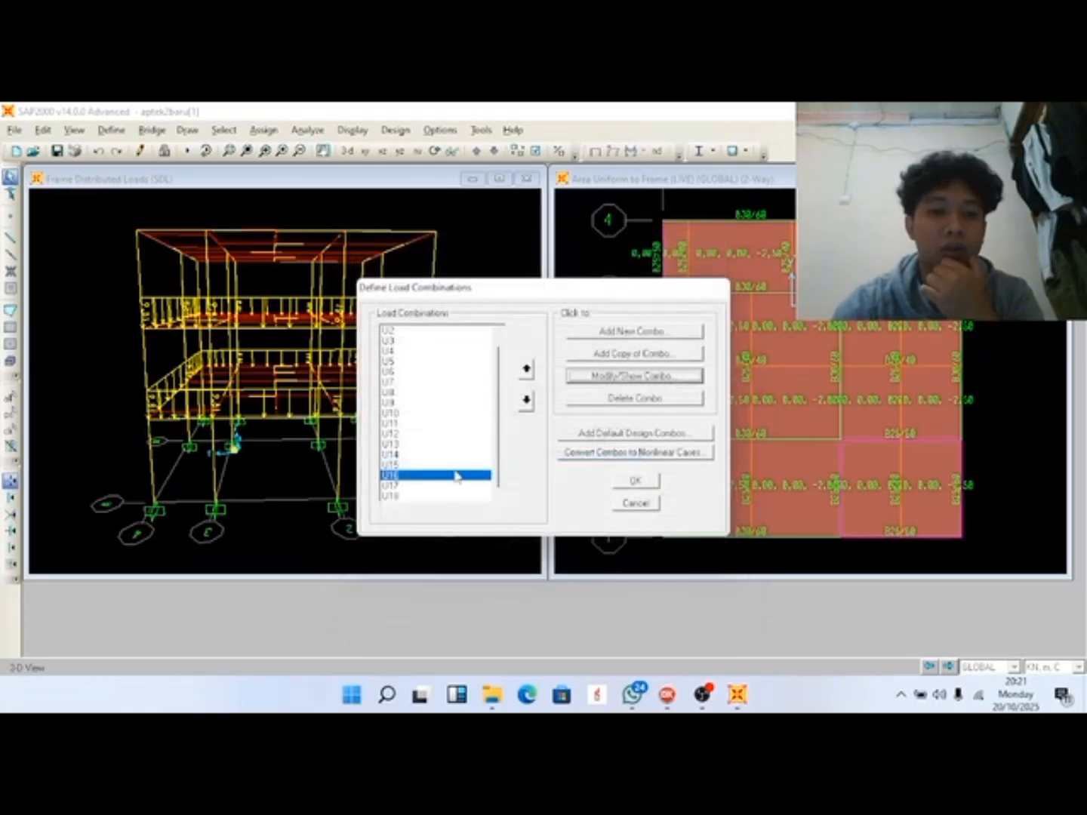
Review the load cases and scale factors of combination U15 and accept the full list of load combinations.
left_click(443, 464)
left_click(626, 377)
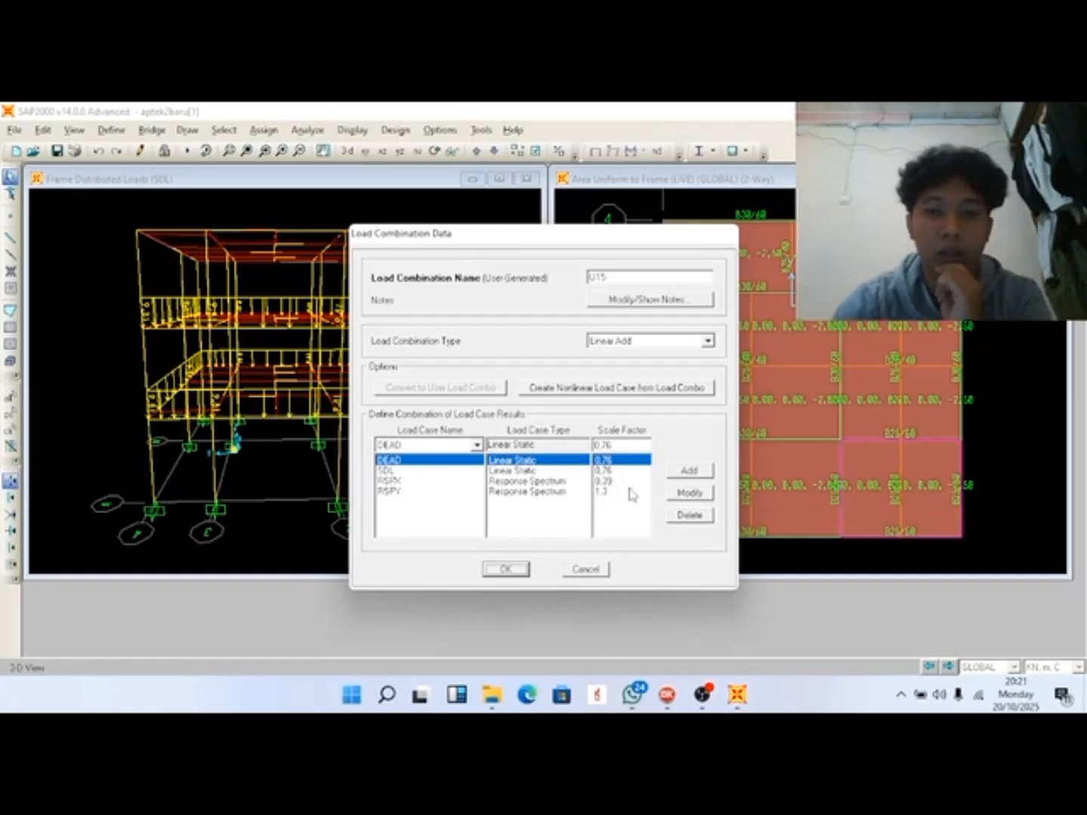
left_click(600, 566)
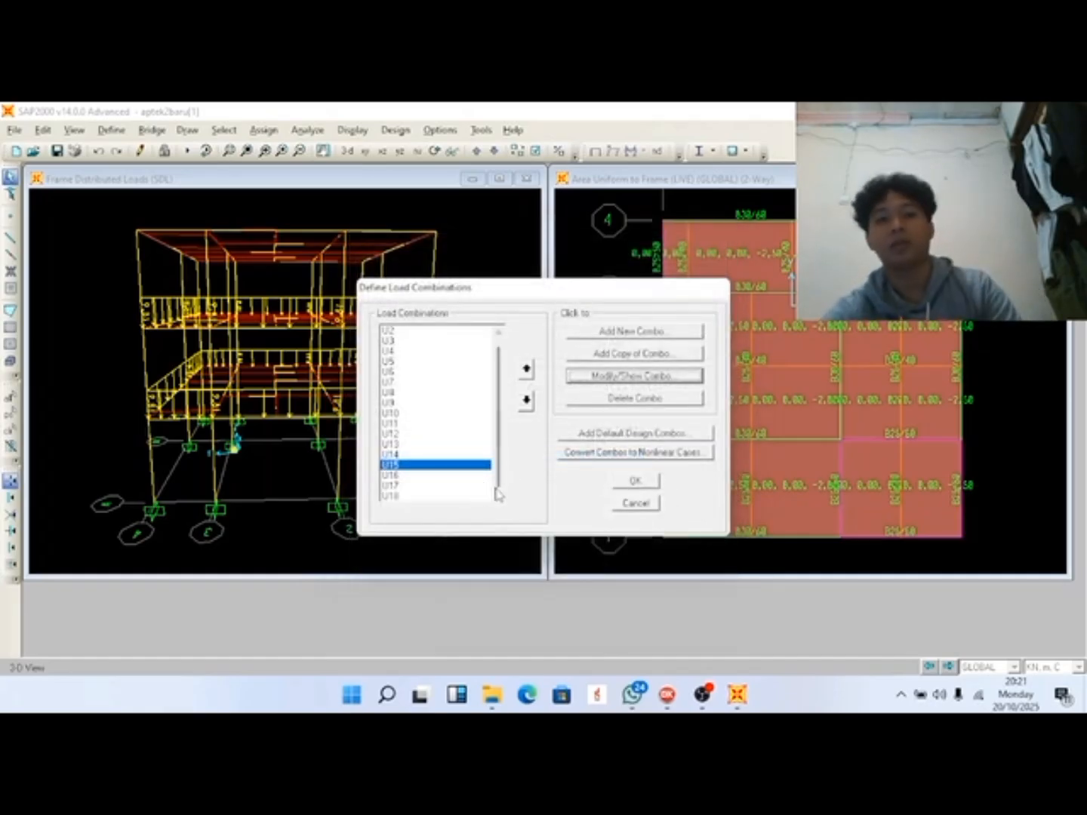
left_click(454, 494)
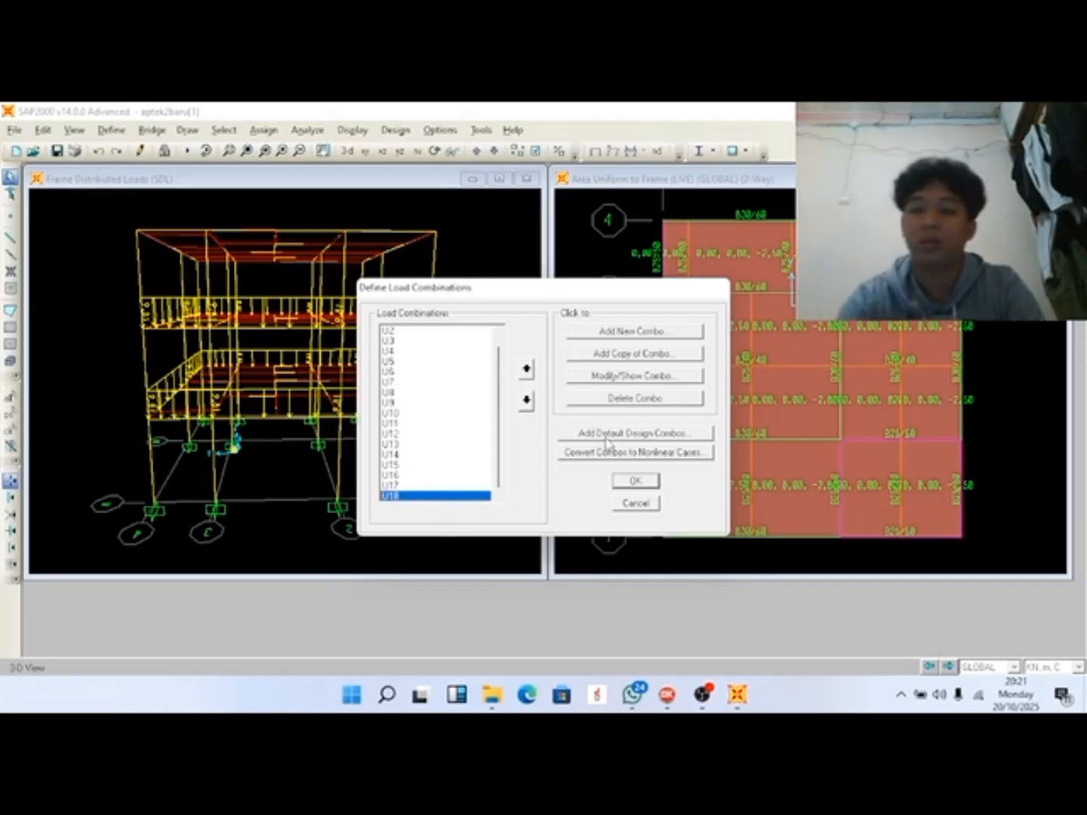
left_click(633, 483)
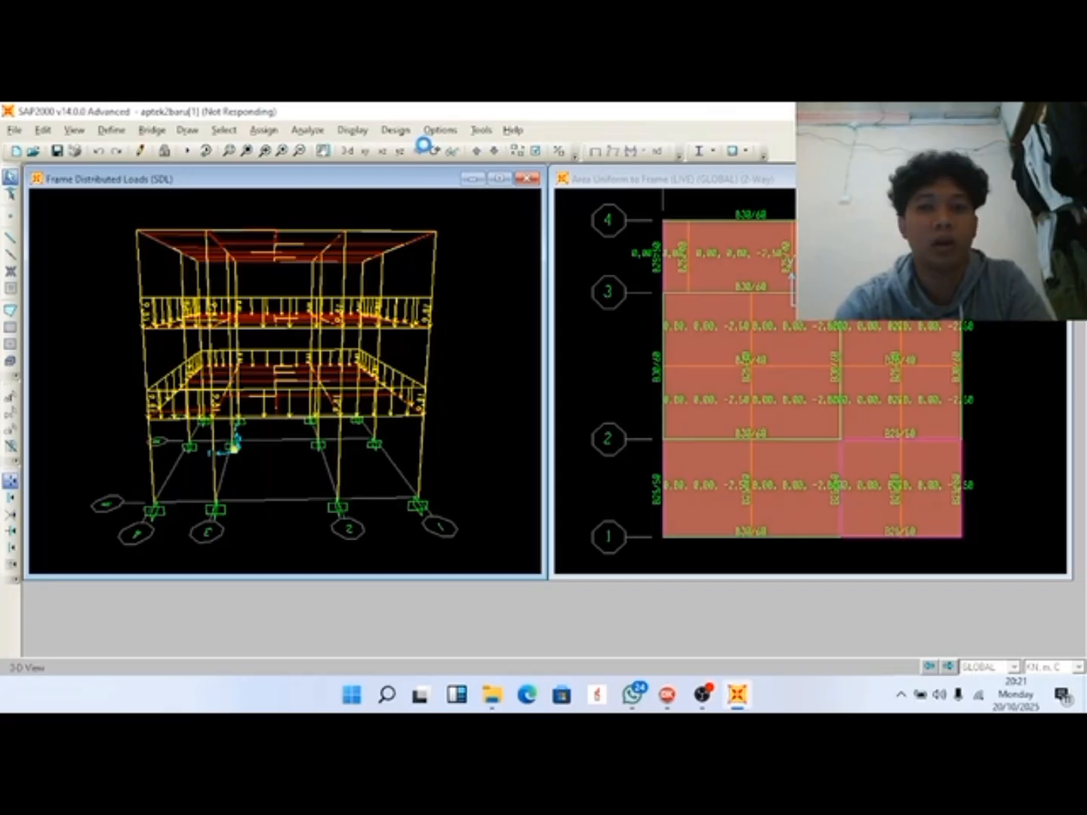
Rotate the 3D view to show the building from a corner and display it with Extrude View and Fill Objects enabled.
left_click(432, 153)
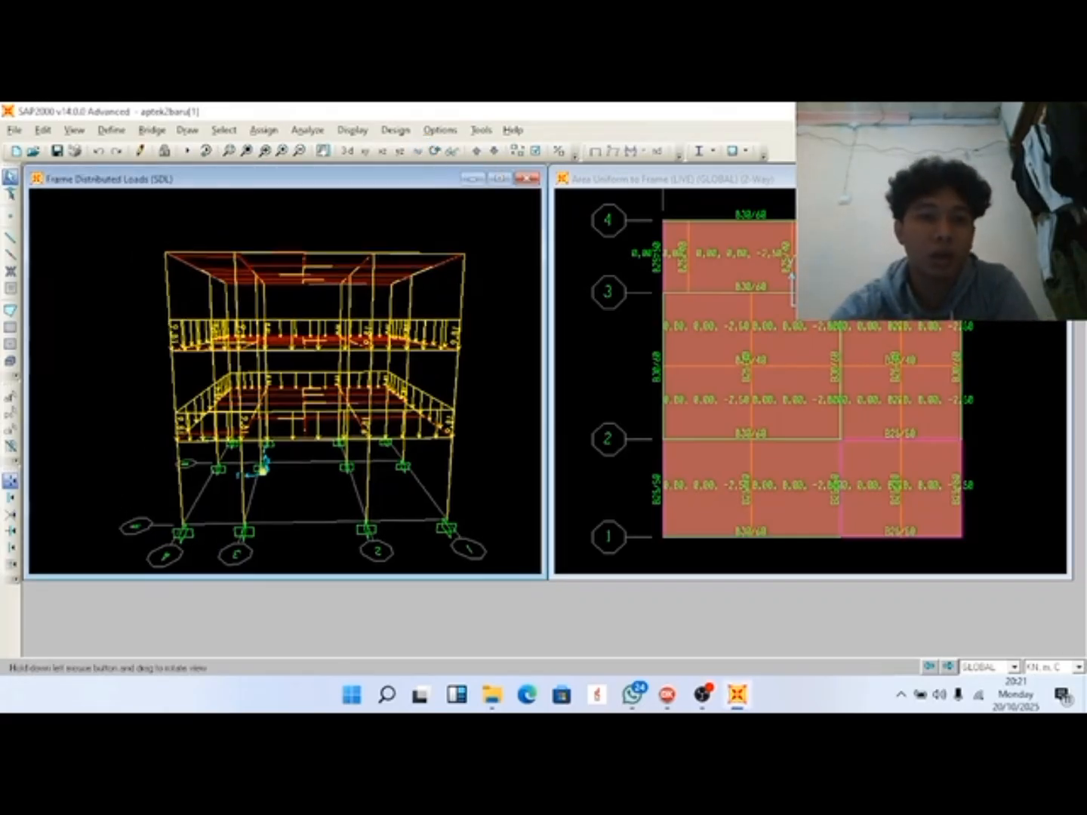
left_click_drag(370, 309, 491, 328)
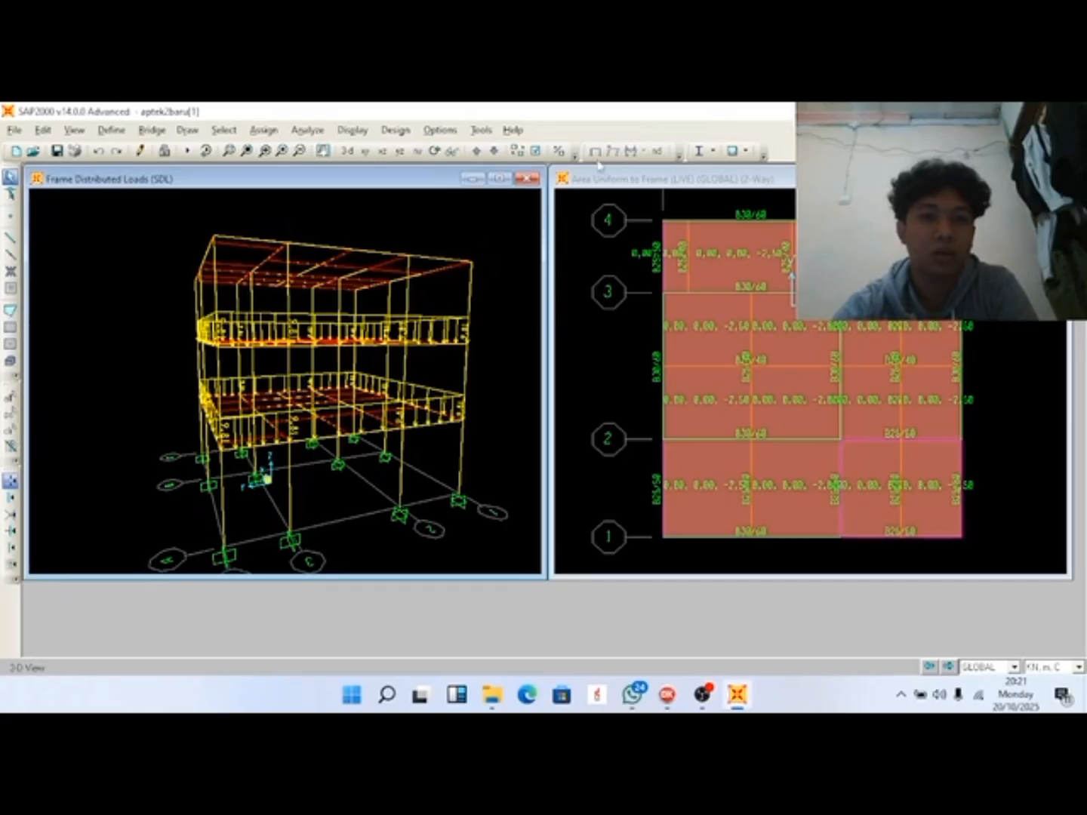
left_click(535, 150)
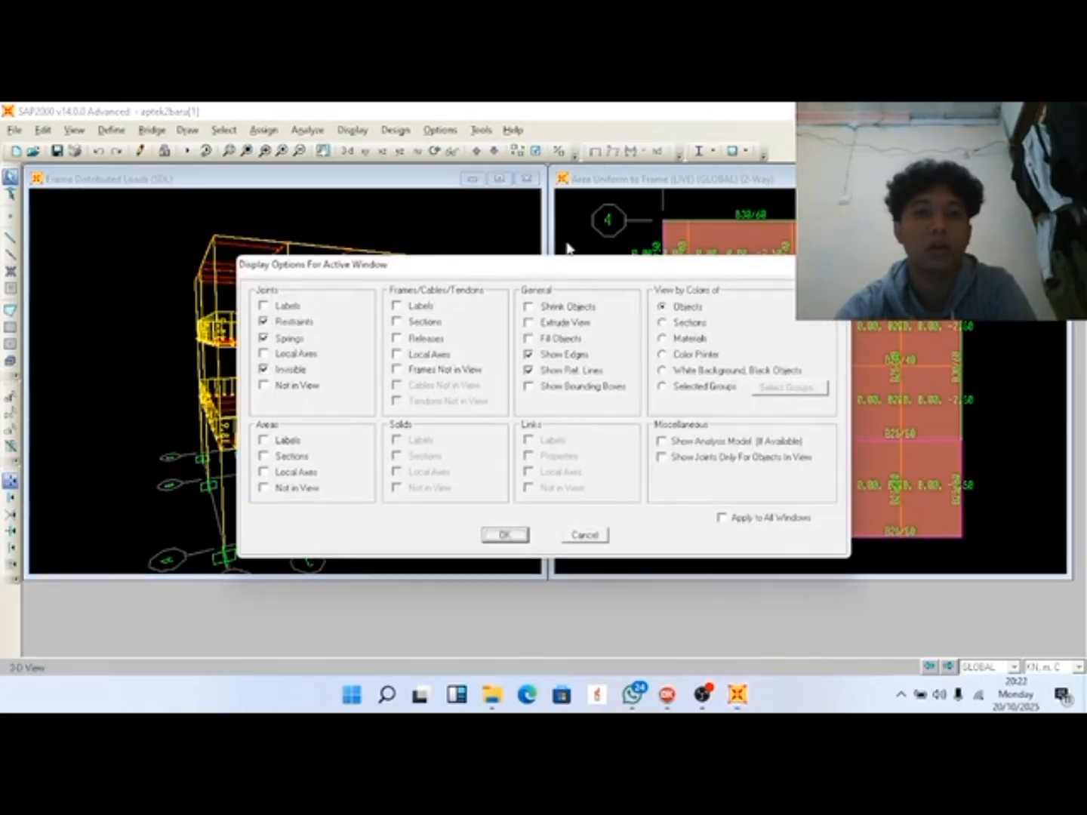
left_click(527, 323)
left_click(527, 339)
left_click(505, 535)
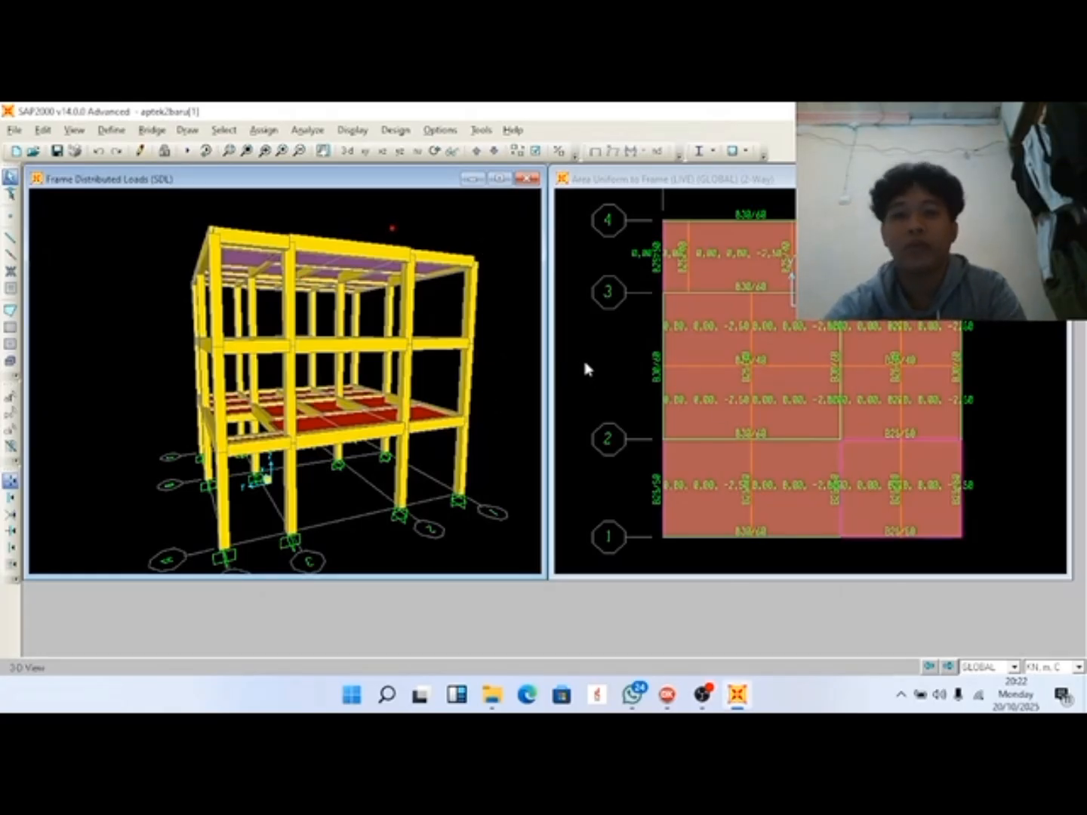
left_click(15, 131)
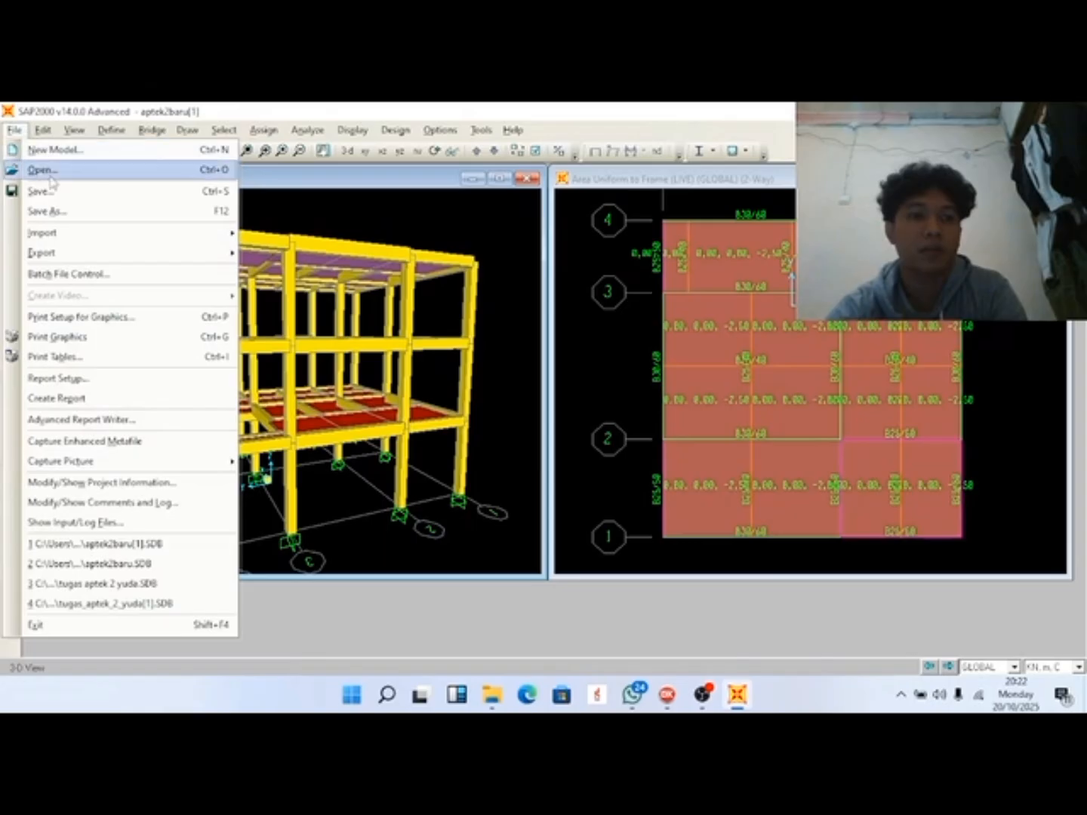
left_click(662, 641)
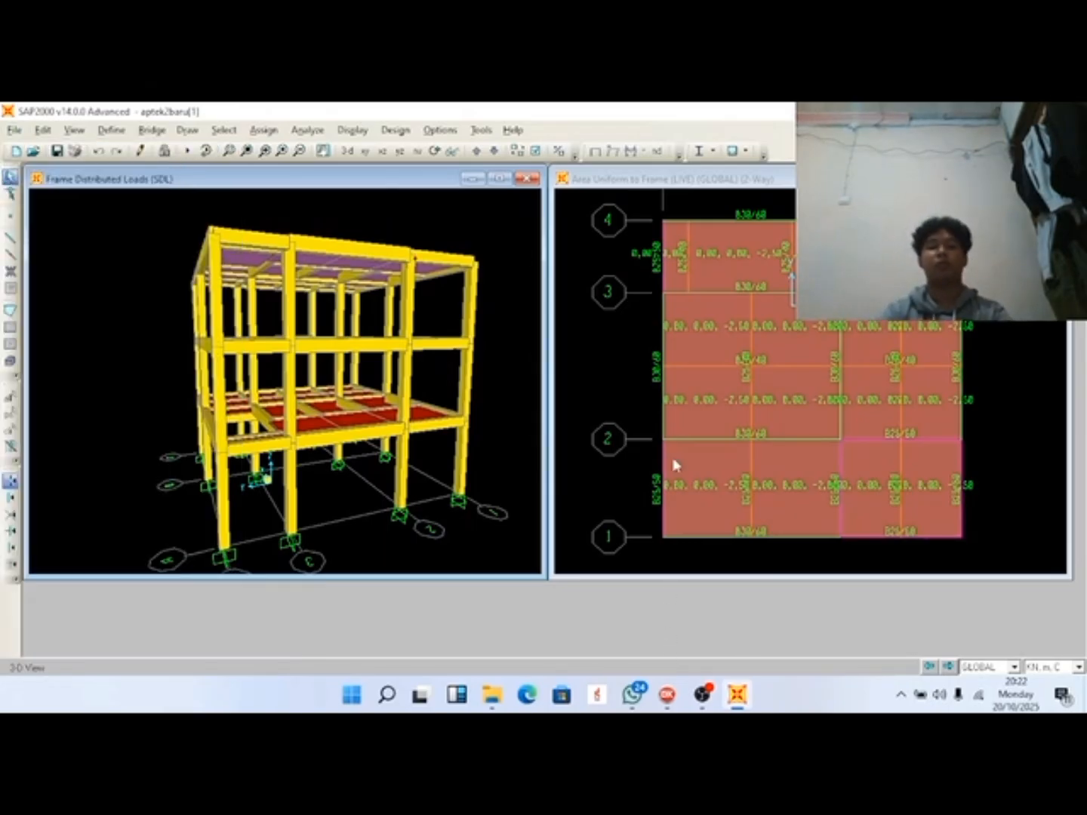